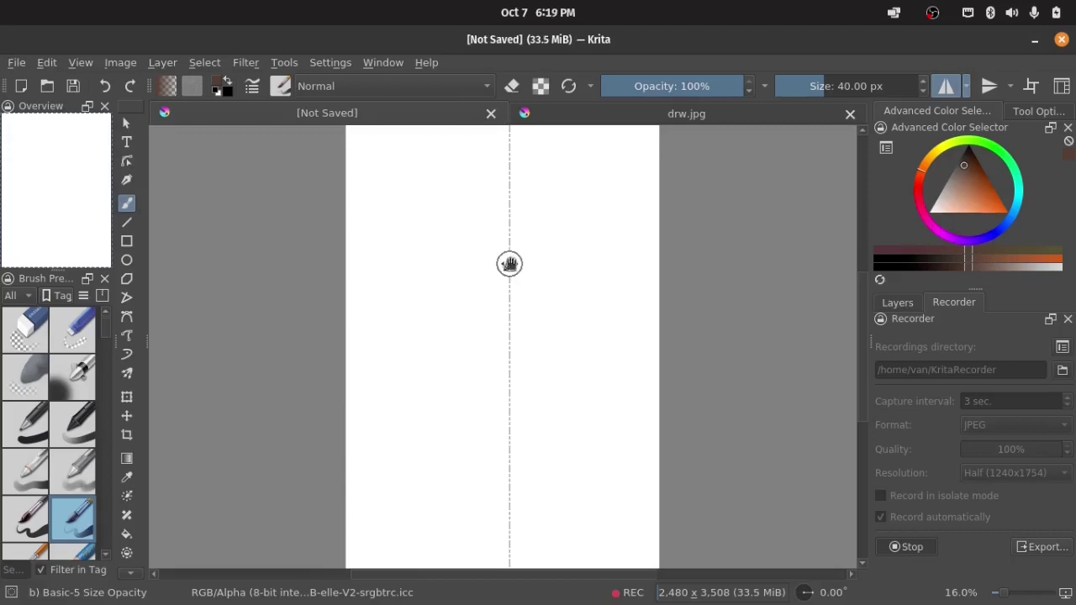
Sketch the mirrored head circle and darkened jaw lines down to the chin.
drag(501, 200, 452, 244)
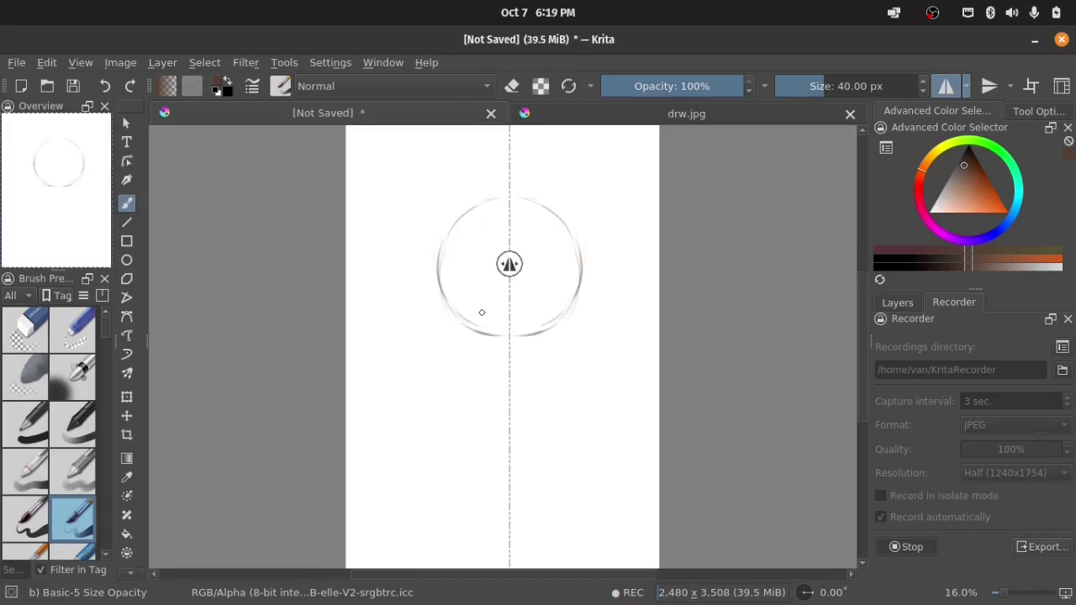
mouse_move(514, 197)
mouse_down()
mouse_move(439, 311)
mouse_move(511, 390)
mouse_move(454, 320)
mouse_up()
drag(476, 369, 509, 388)
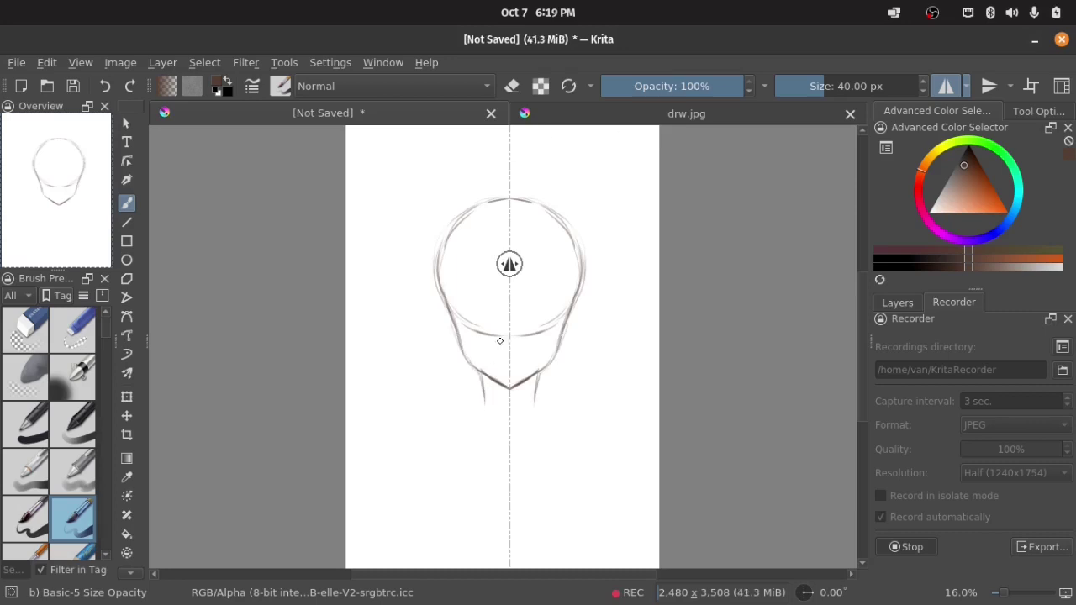
click(898, 302)
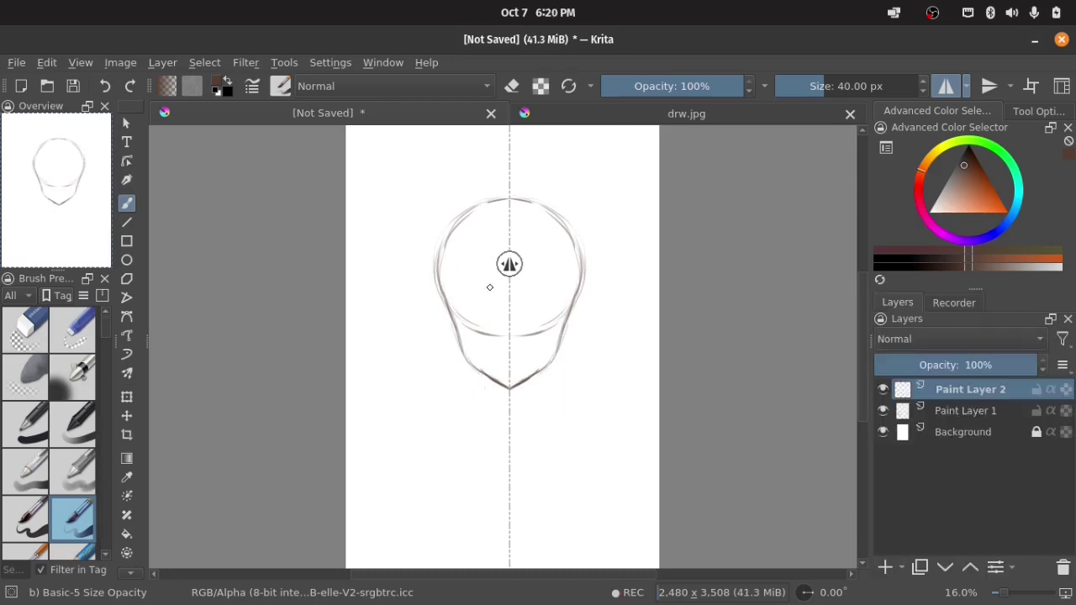
Draw thin mirrored eyebrow arcs and small marks around the eyes.
mouse_move(454, 296)
mouse_down()
mouse_move(483, 294)
mouse_move(460, 303)
mouse_up()
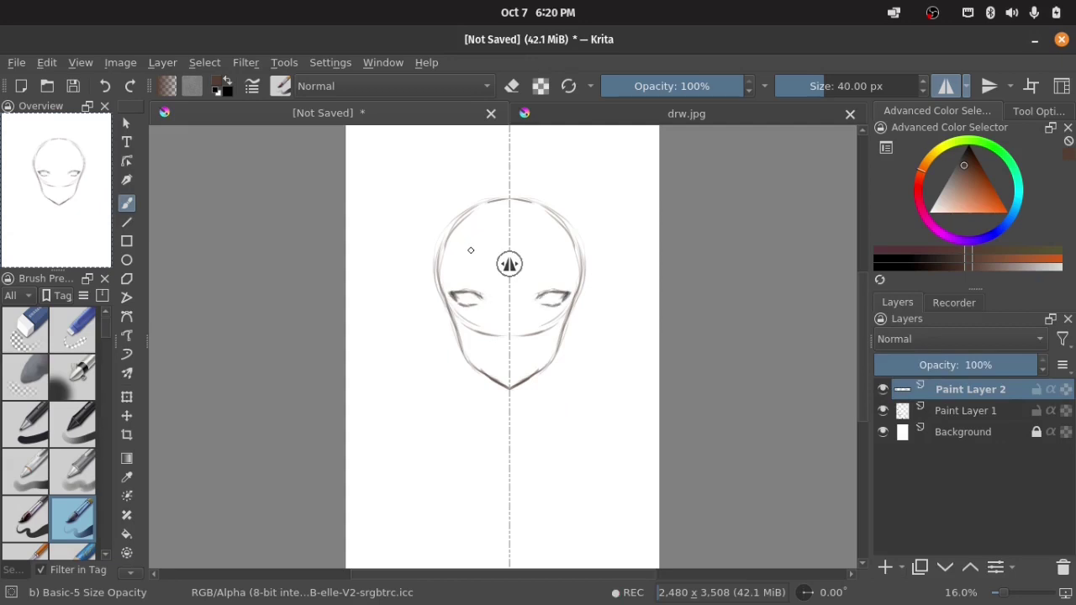
key(ctrl+z)
key(ctrl+z)
key(ctrl+z)
key(ctrl+z)
mouse_move(454, 298)
mouse_down()
mouse_move(490, 306)
mouse_move(474, 310)
mouse_up()
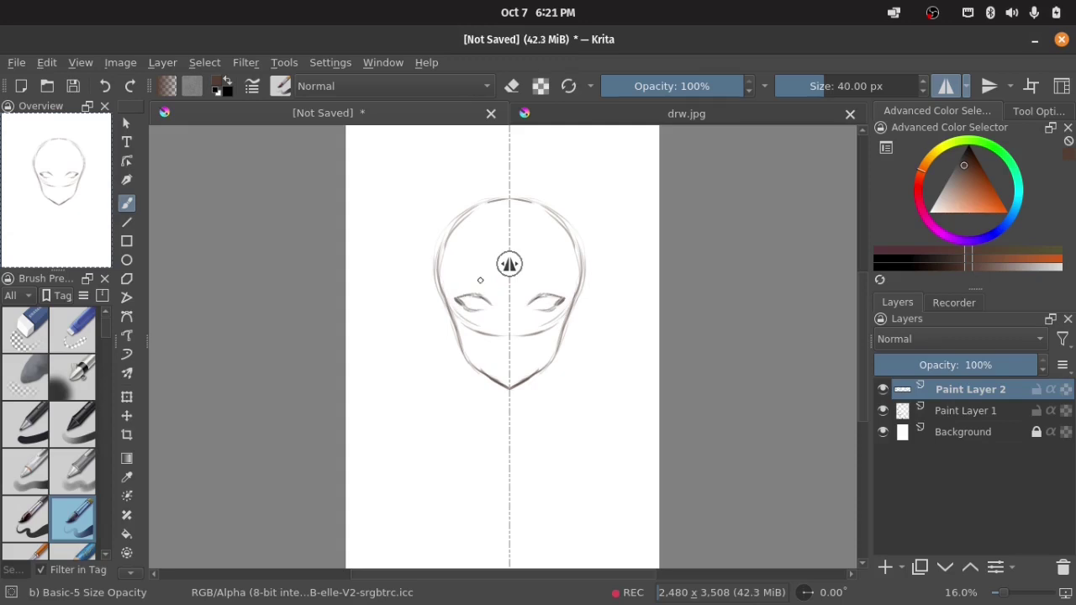
click(508, 335)
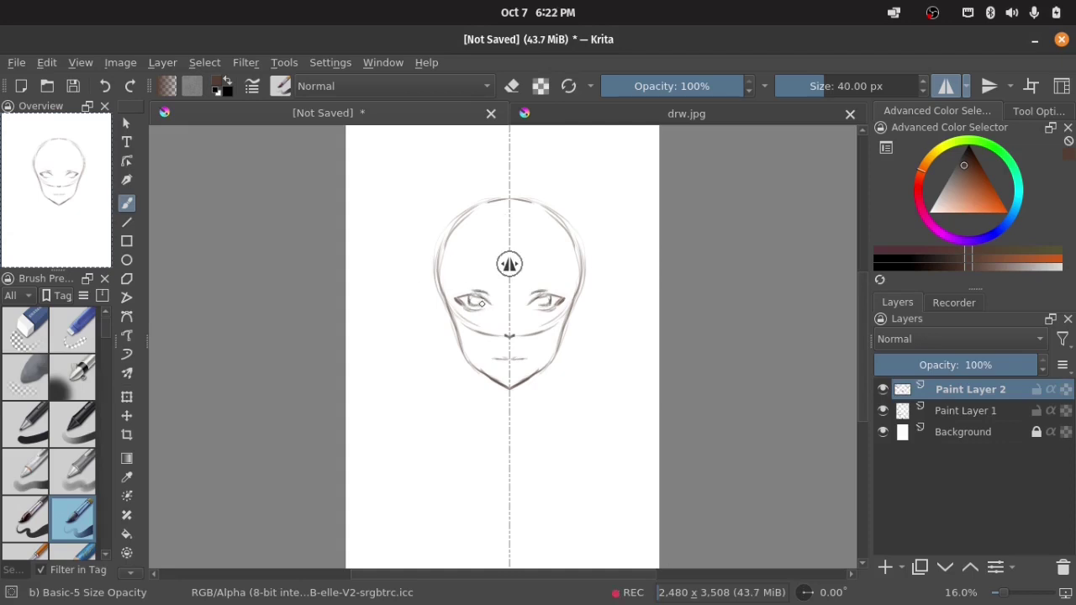
Alternate eraser and brush to refine faint eyebrows, eye lines and irises.
key(e)
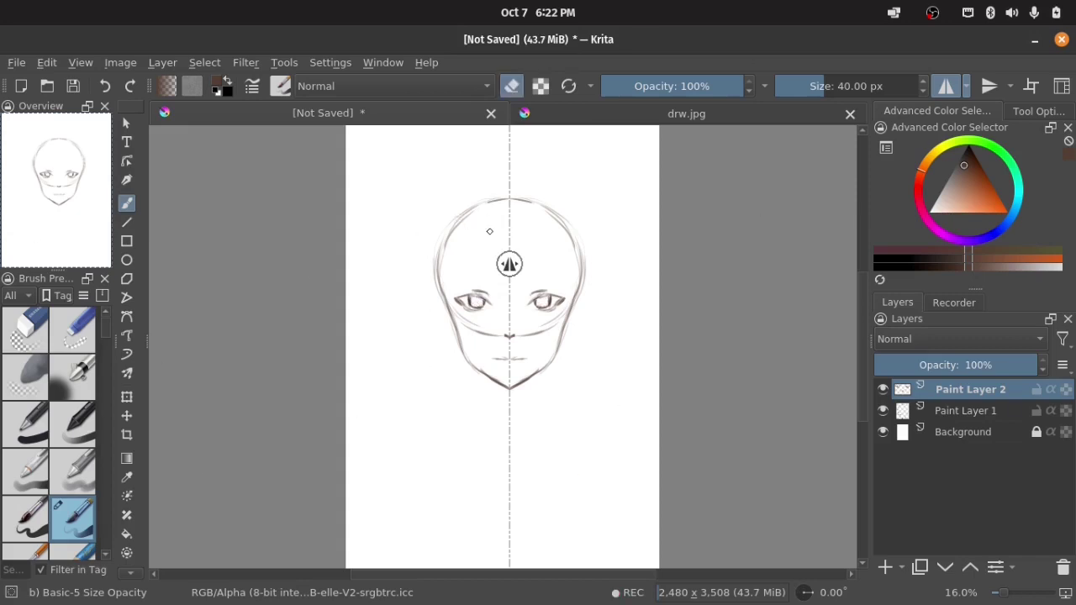
key(e)
drag(453, 279, 481, 274)
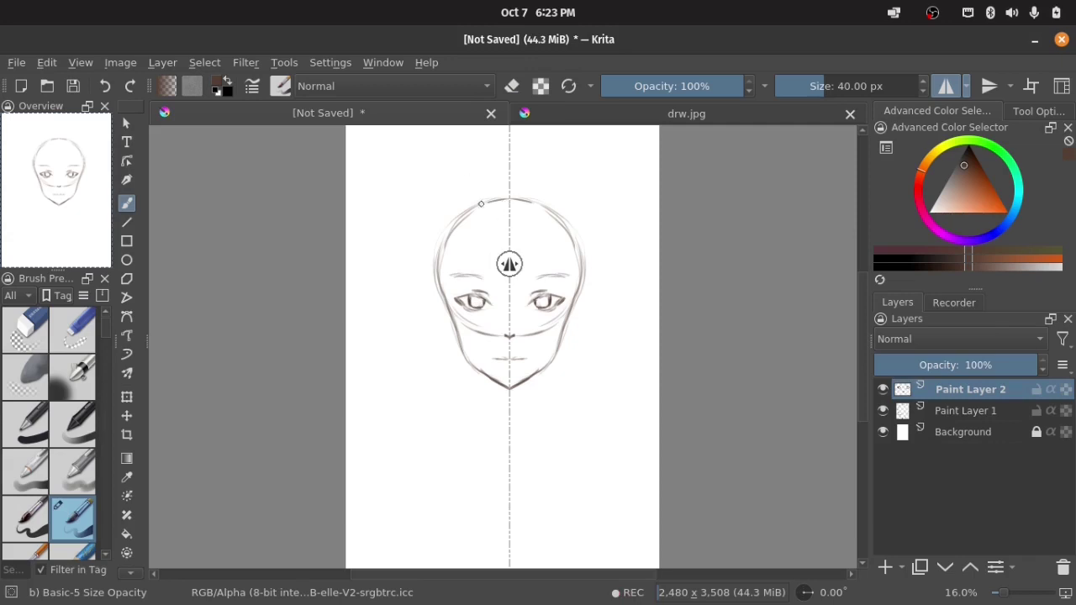
key(e)
mouse_move(457, 308)
mouse_down()
mouse_move(477, 308)
mouse_move(474, 296)
mouse_up()
key(e)
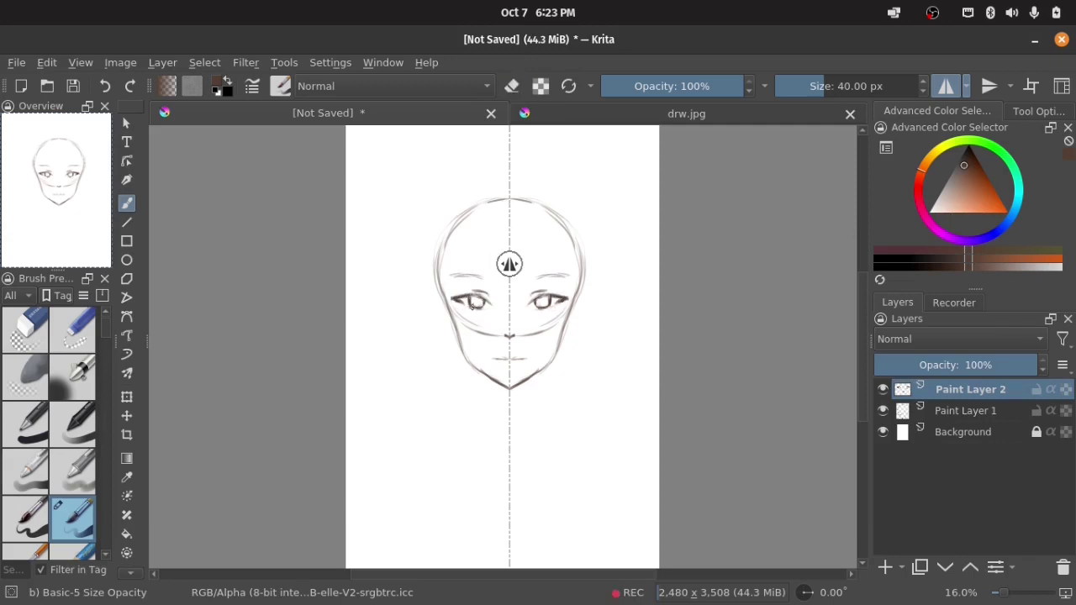
key(e)
drag(473, 309, 479, 306)
key(e)
Lasso and reposition the eyes slightly lower, then adjust the mouth area.
key(ctrl+r)
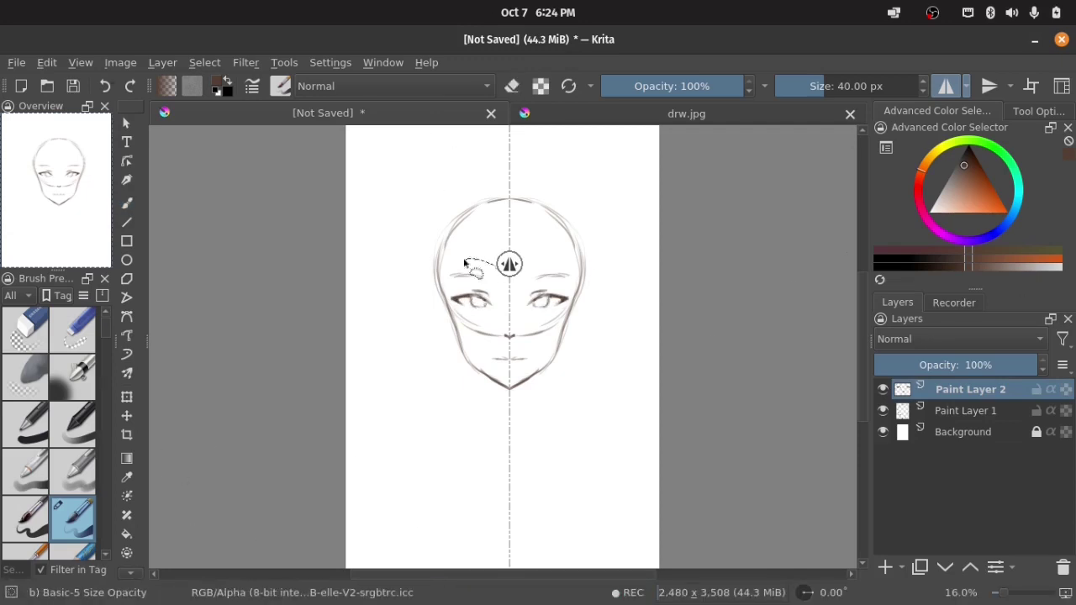
drag(475, 264, 496, 256)
key(t)
key(ctrl+shift+a)
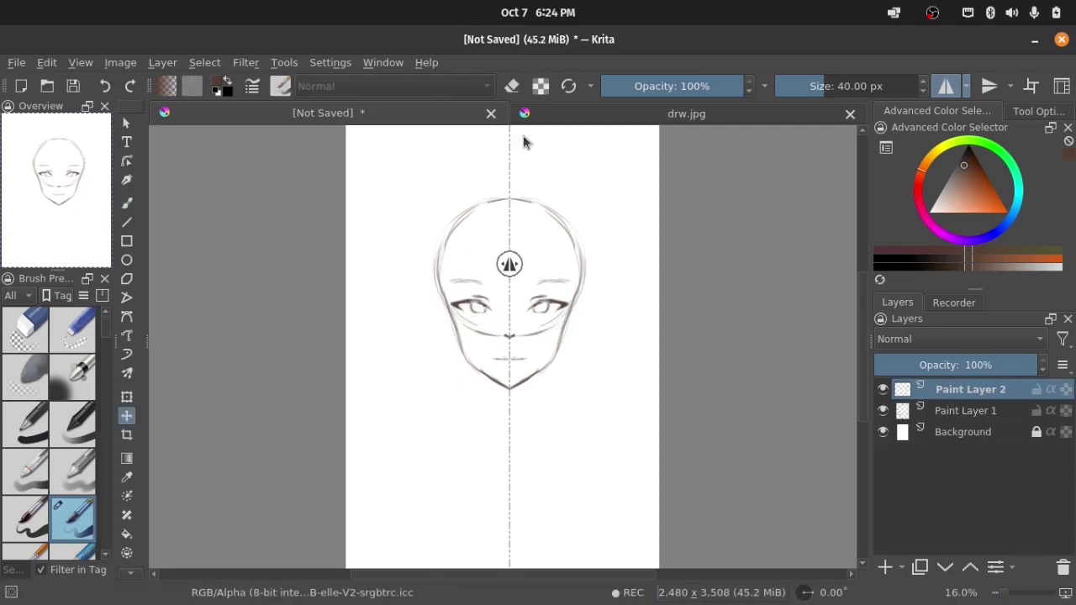
key(ctrl+r)
drag(511, 319, 500, 323)
key(t)
key(ctrl+shift+a)
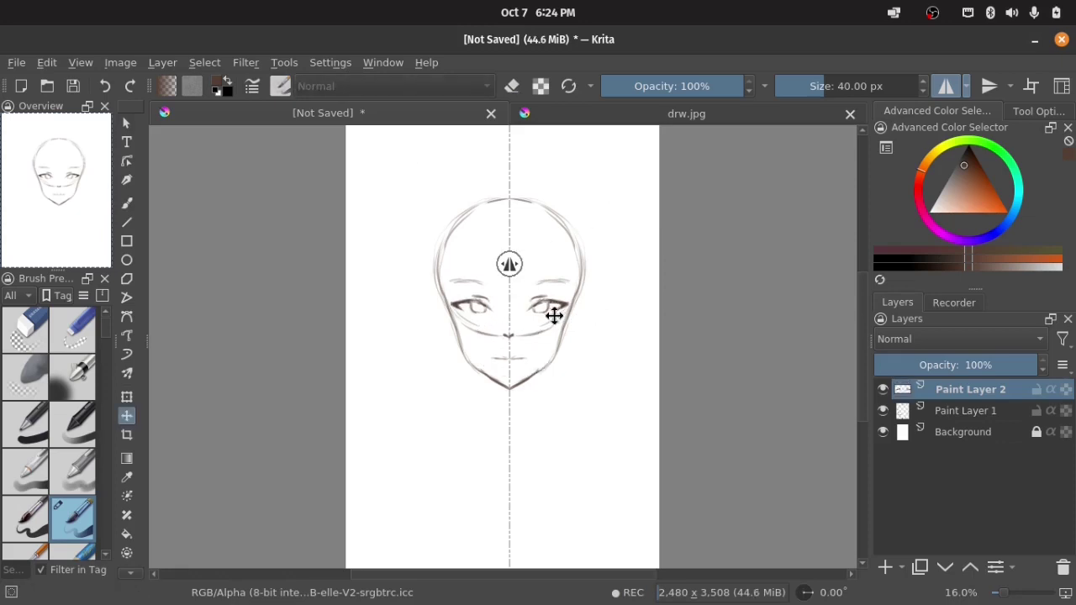
On Paint Layer 1, brush mirrored ears, neck, shoulder line and collarbones.
key(b)
key(Page_Down)
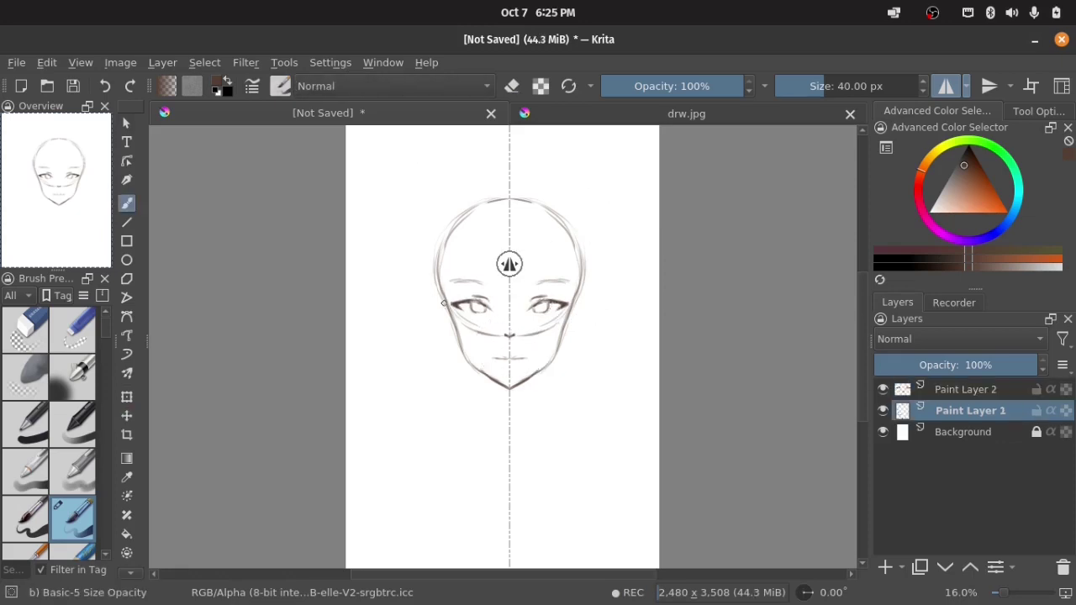
drag(434, 287, 427, 299)
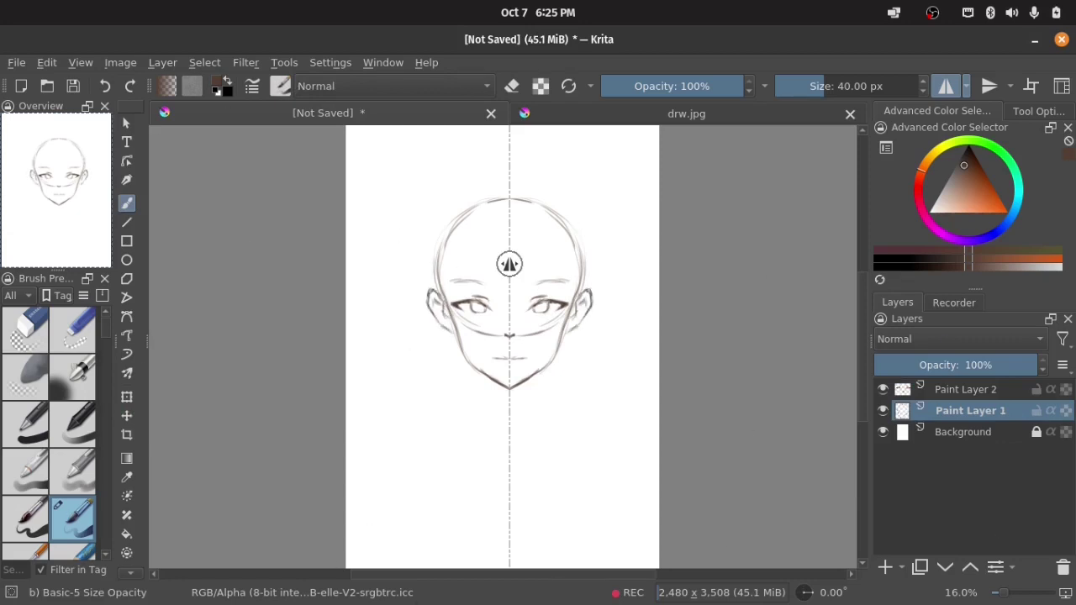
mouse_move(481, 372)
mouse_down()
mouse_move(483, 413)
mouse_move(481, 388)
mouse_move(390, 435)
mouse_up()
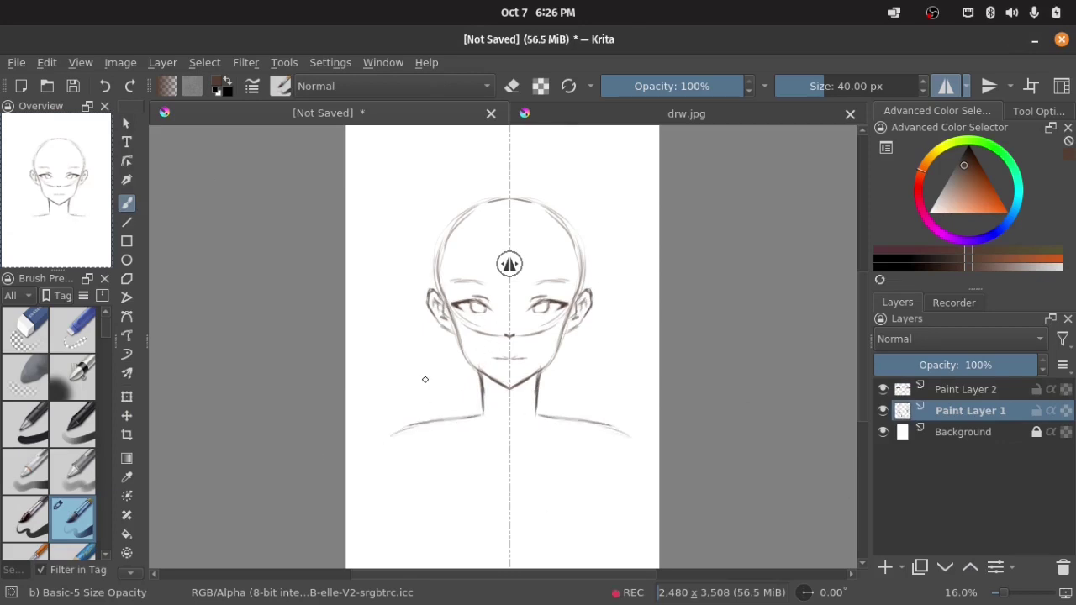
drag(481, 415, 398, 432)
mouse_move(483, 434)
mouse_down()
mouse_move(440, 435)
mouse_move(474, 435)
mouse_move(439, 518)
mouse_up()
Draw torso side lines and outer arm lines down to the page bottom.
drag(432, 479, 448, 561)
drag(426, 454, 444, 563)
drag(396, 429, 377, 562)
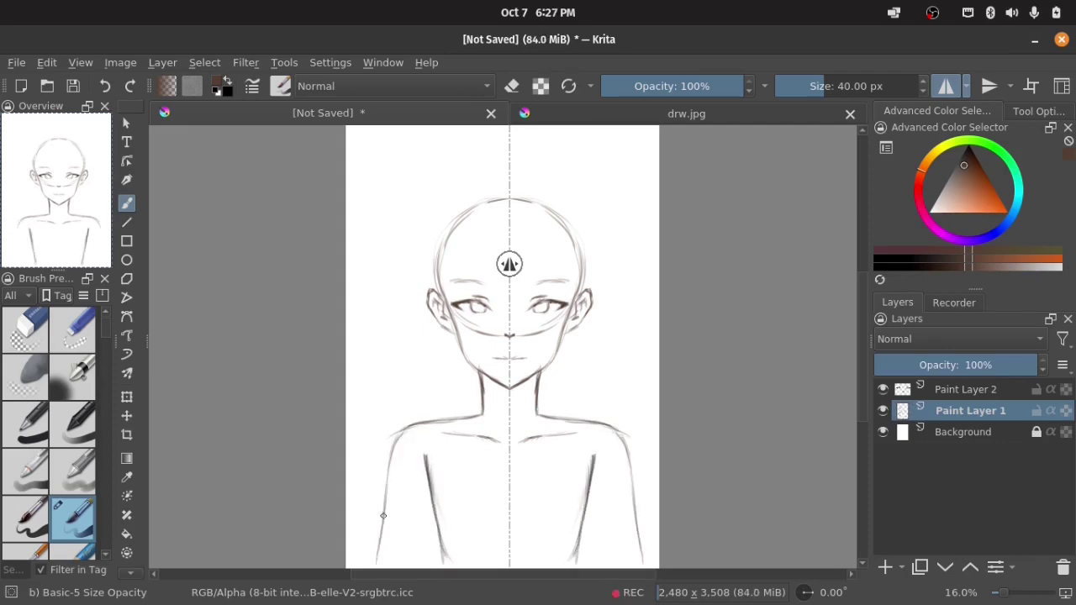
drag(388, 467, 374, 568)
drag(427, 486, 427, 568)
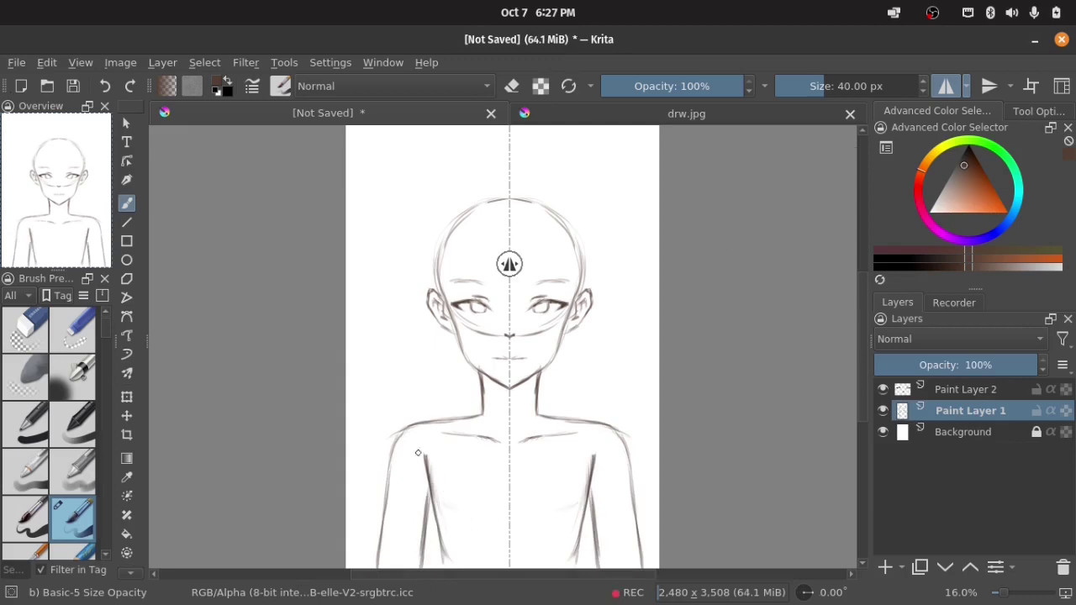
Add a faint chest curve and darken the curved lower-torso sides.
drag(451, 509, 507, 518)
drag(431, 485, 427, 538)
key(ctrl+z)
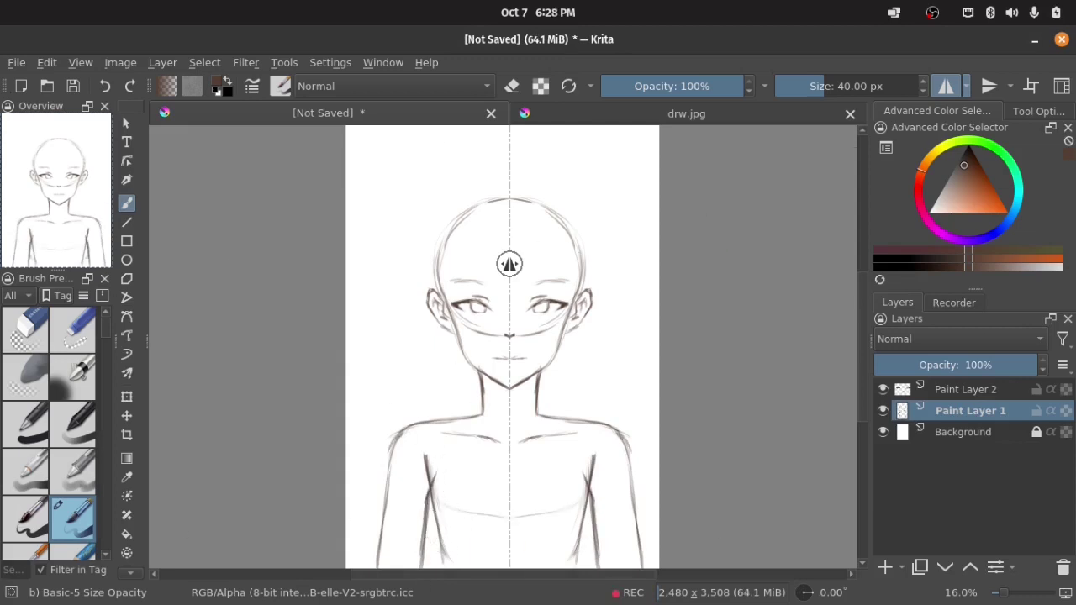
mouse_move(432, 479)
mouse_down()
mouse_move(431, 509)
mouse_move(480, 566)
mouse_up()
mouse_move(429, 502)
mouse_down()
mouse_move(431, 538)
mouse_move(486, 565)
mouse_move(443, 568)
mouse_up()
drag(432, 470, 435, 546)
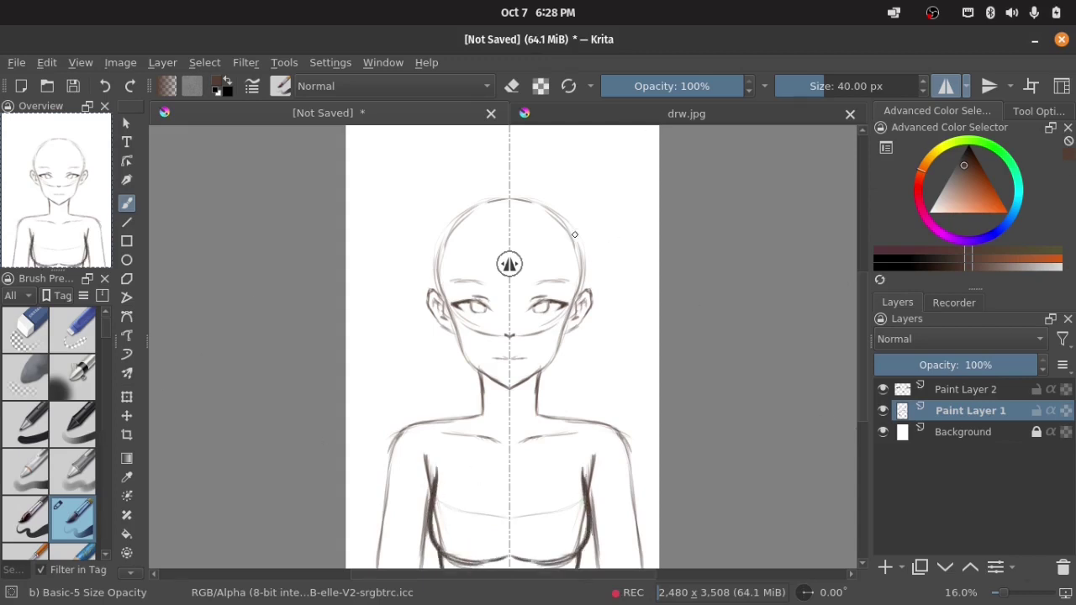
Add a layer above Paint Layer 1 and sketch a crown stroke, checking drw.jpg.
click(885, 567)
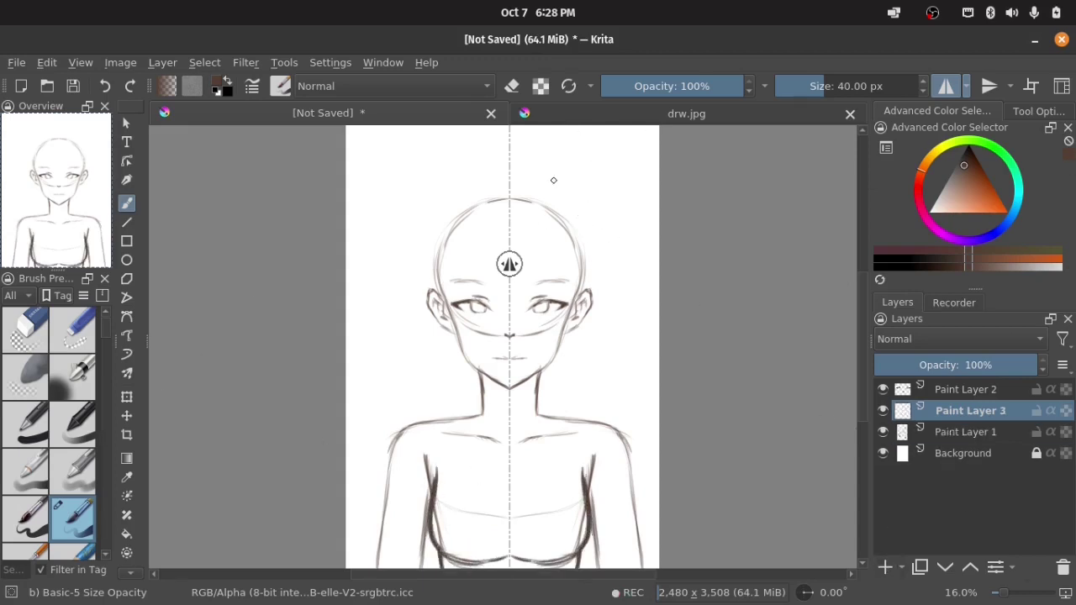
drag(490, 194, 509, 193)
click(733, 115)
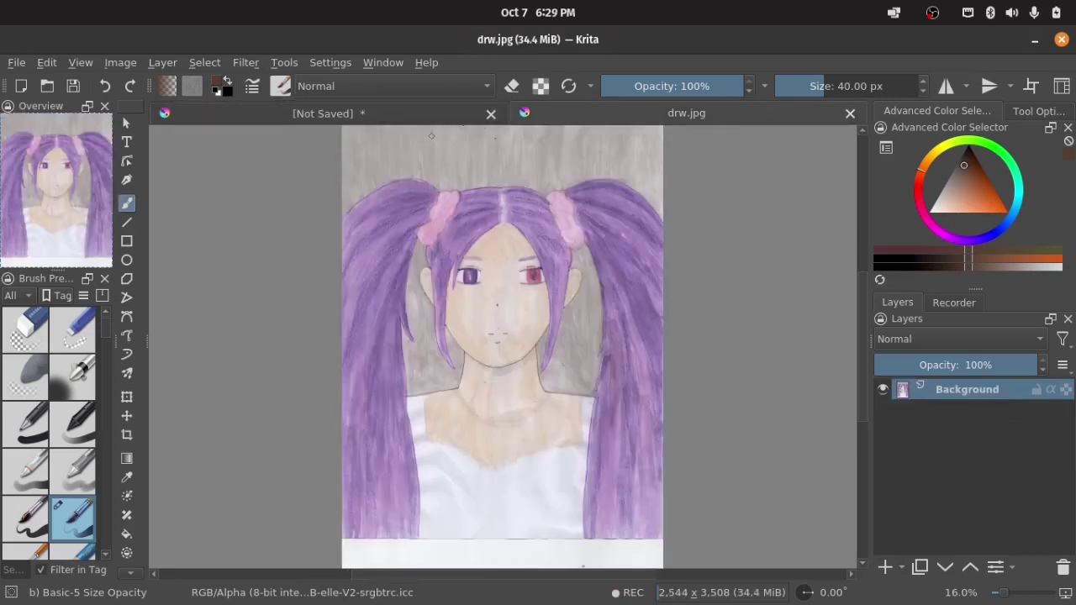
click(380, 116)
Save the sketch as 7.kra, then draw a mirrored forehead arc.
key(ctrl+s)
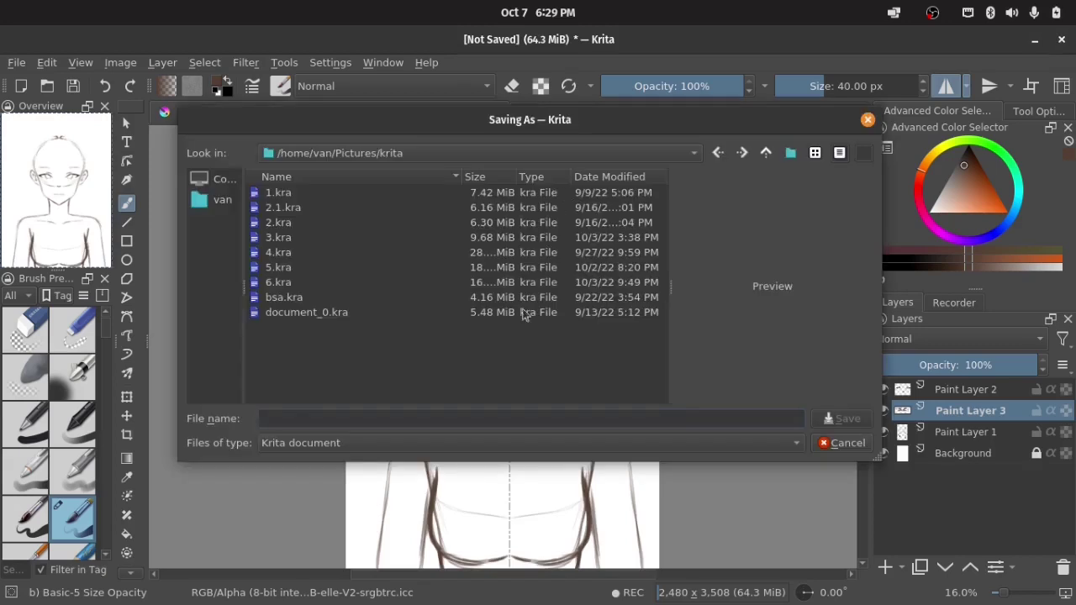
text(7)
key(Return)
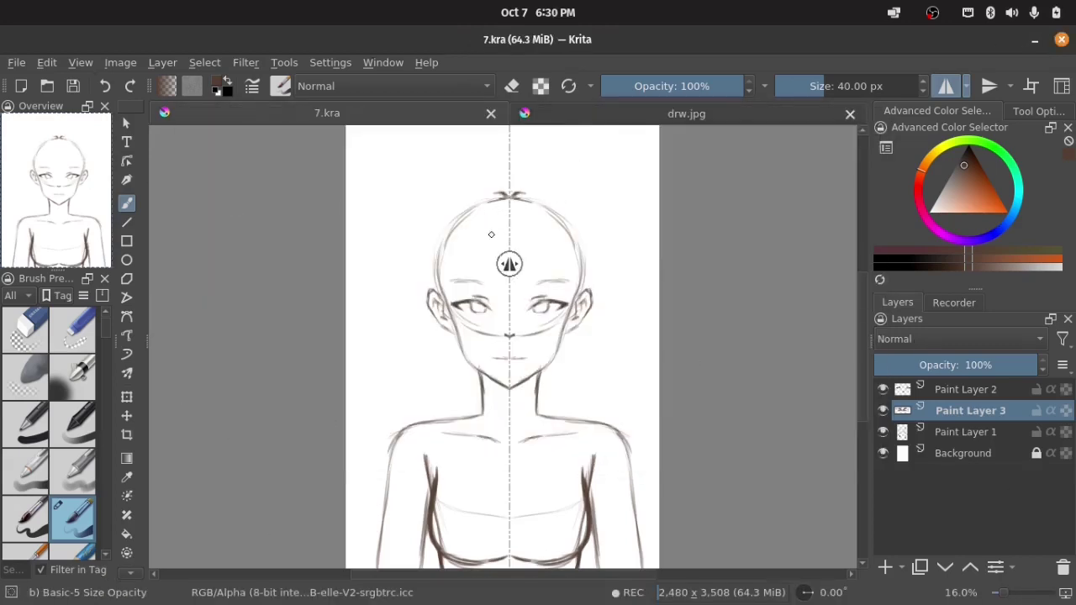
drag(506, 225, 448, 294)
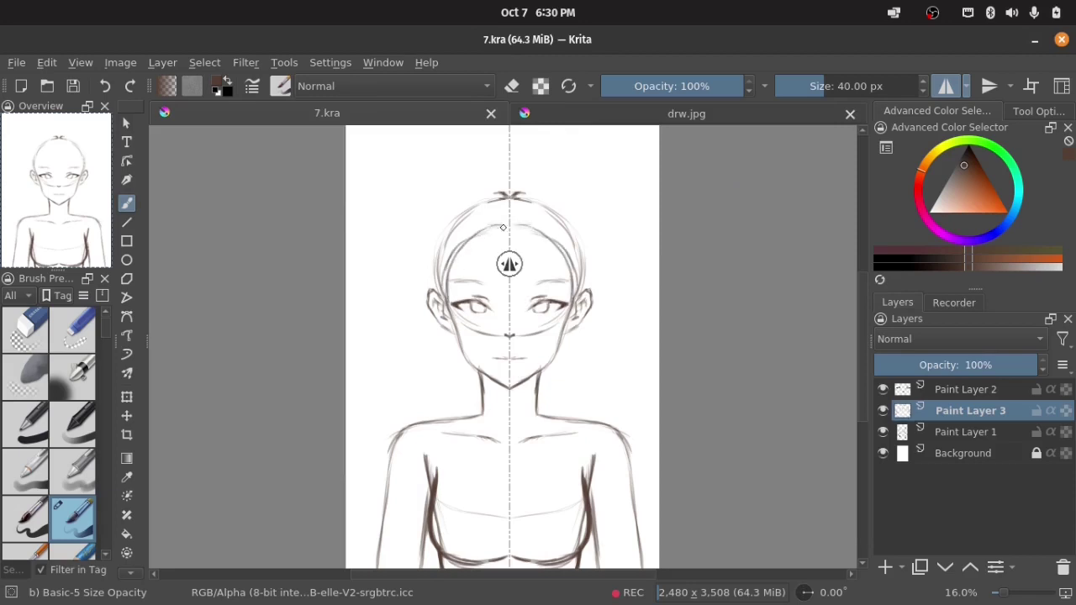
After checking drw.jpg, draw face-framing hair strands and the outer hair contour.
key(ctrl+Tab)
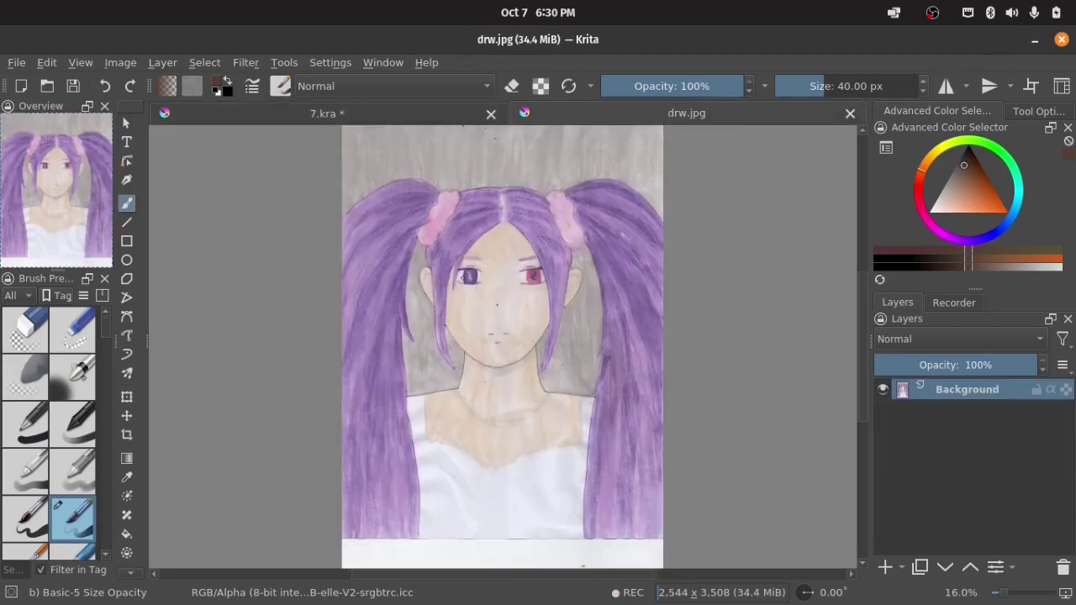
key(ctrl+Tab)
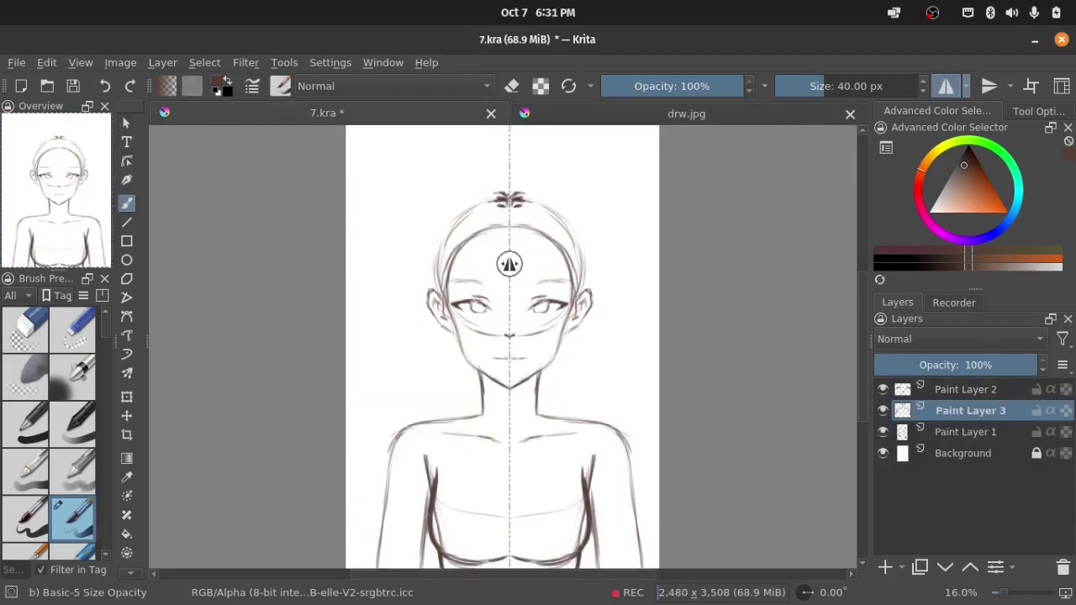
mouse_move(502, 221)
mouse_down()
mouse_move(458, 286)
mouse_move(452, 370)
mouse_move(483, 227)
mouse_move(510, 233)
mouse_move(461, 237)
mouse_move(447, 370)
mouse_up()
drag(463, 227, 458, 383)
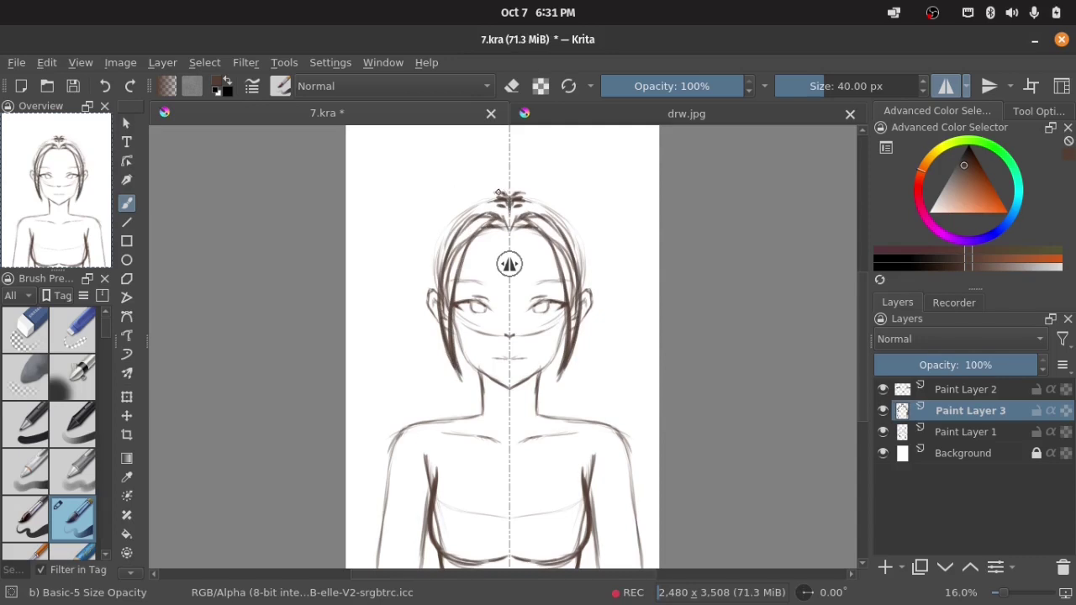
drag(488, 193, 437, 249)
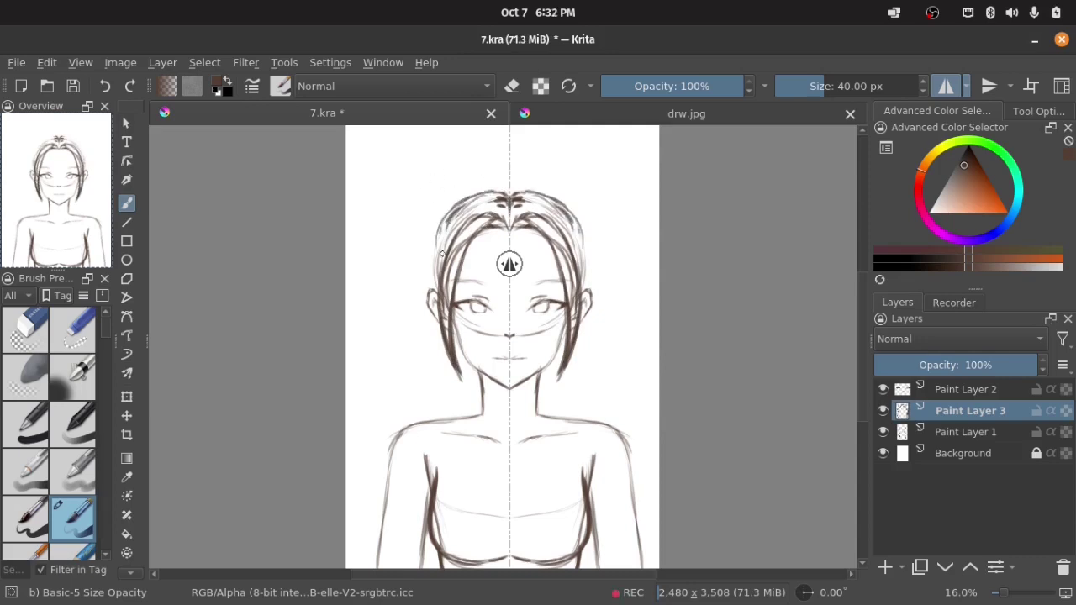
drag(449, 210, 430, 294)
mouse_move(446, 215)
mouse_down()
mouse_move(428, 270)
mouse_move(439, 219)
mouse_move(428, 253)
mouse_up()
Sketch thick twin pigtails beside the head, extending down to their tail ends.
mouse_move(445, 194)
mouse_down()
mouse_move(372, 284)
mouse_move(383, 378)
mouse_up()
mouse_move(425, 223)
mouse_down()
mouse_move(403, 353)
mouse_move(415, 282)
mouse_up()
drag(418, 246, 388, 373)
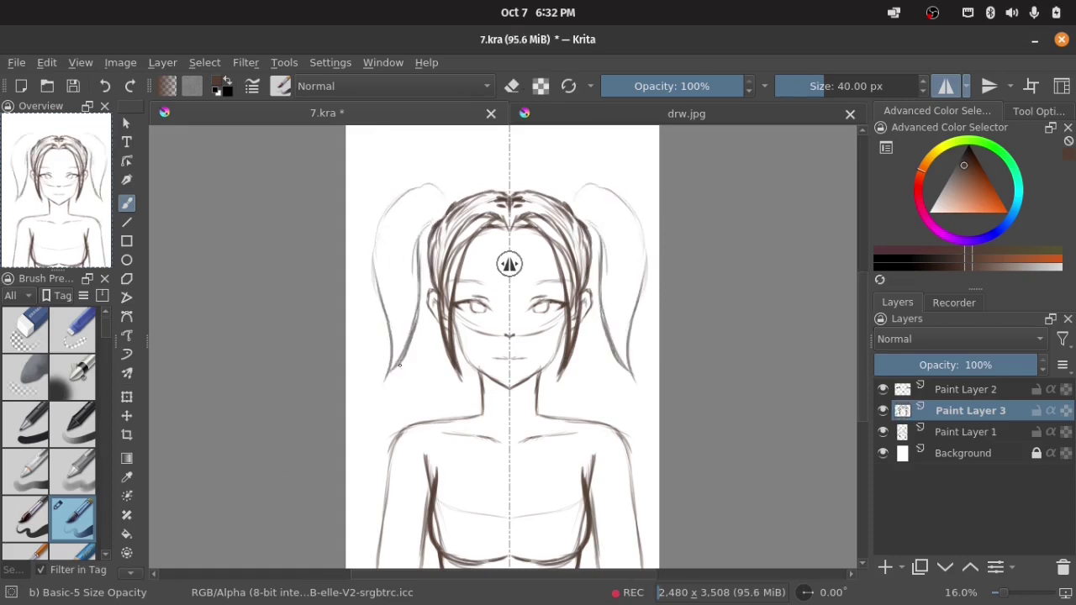
drag(417, 318, 372, 388)
drag(418, 189, 373, 266)
drag(391, 204, 379, 247)
drag(449, 188, 424, 237)
drag(407, 192, 372, 299)
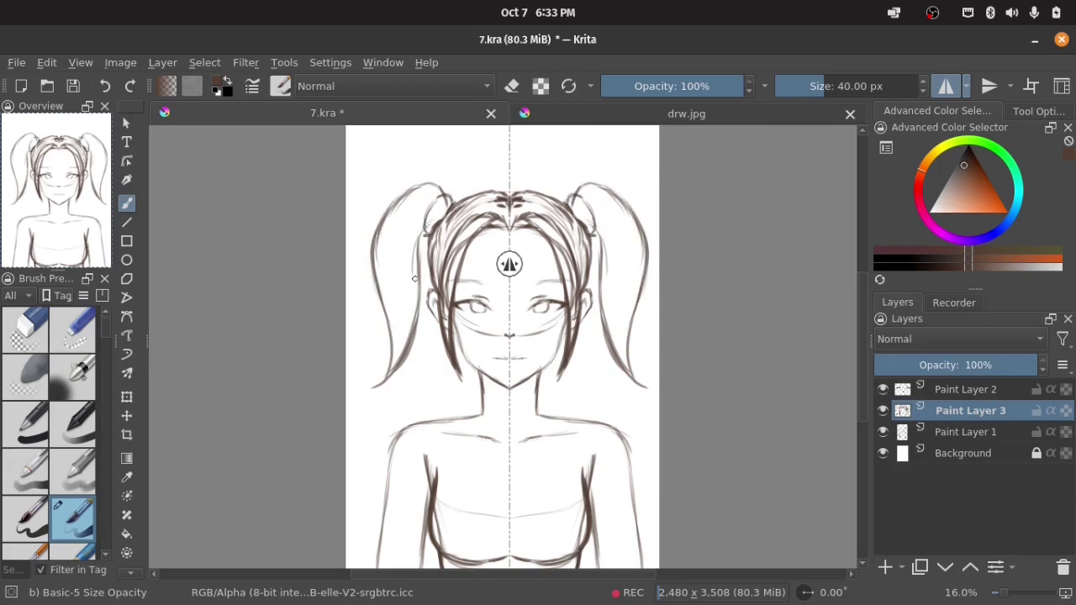
mouse_move(424, 232)
mouse_down()
mouse_move(410, 336)
mouse_move(369, 396)
mouse_up()
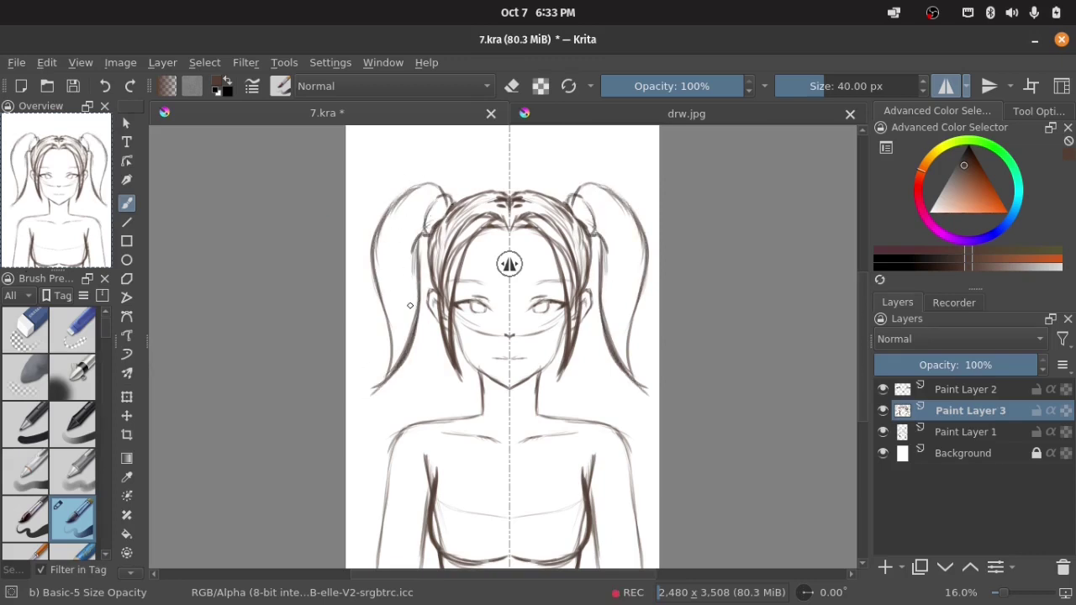
Insert a new layer and sketch the neck and collarbones, comparing with drw.jpg.
key(Insert)
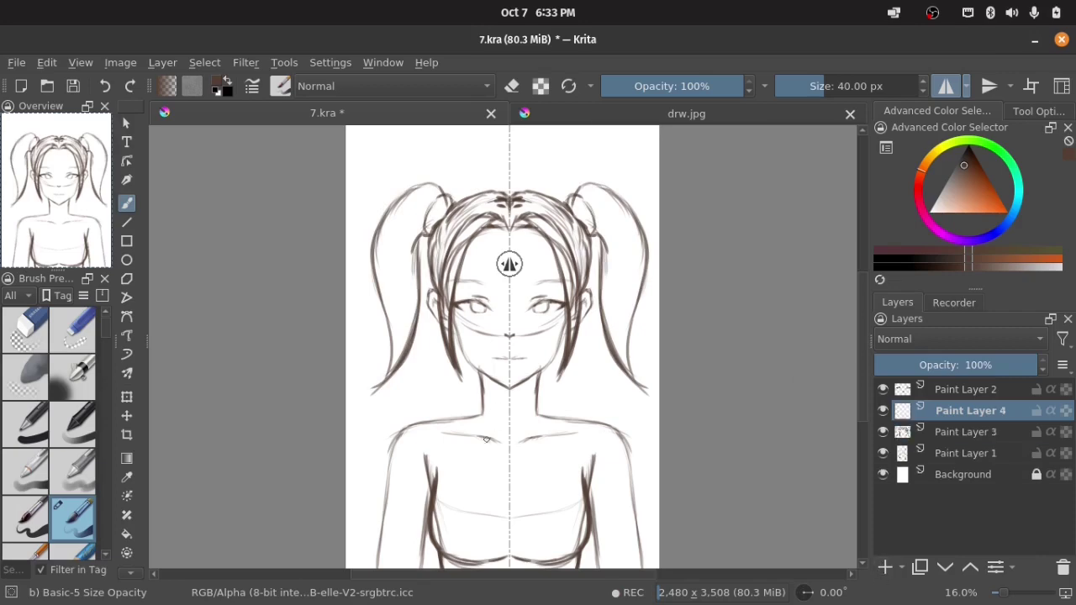
drag(471, 418, 508, 469)
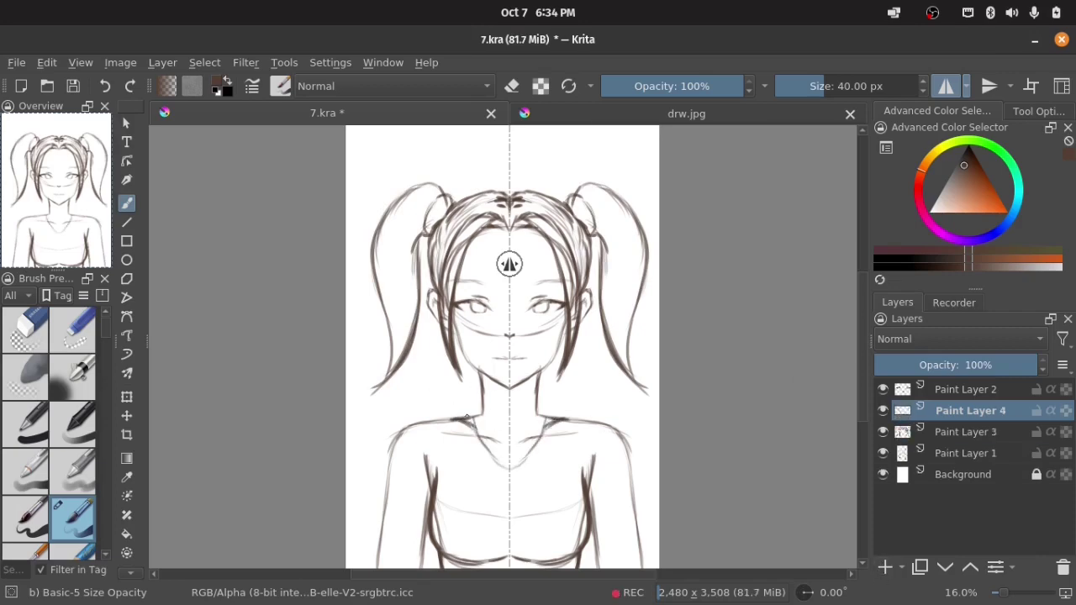
click(647, 116)
click(327, 113)
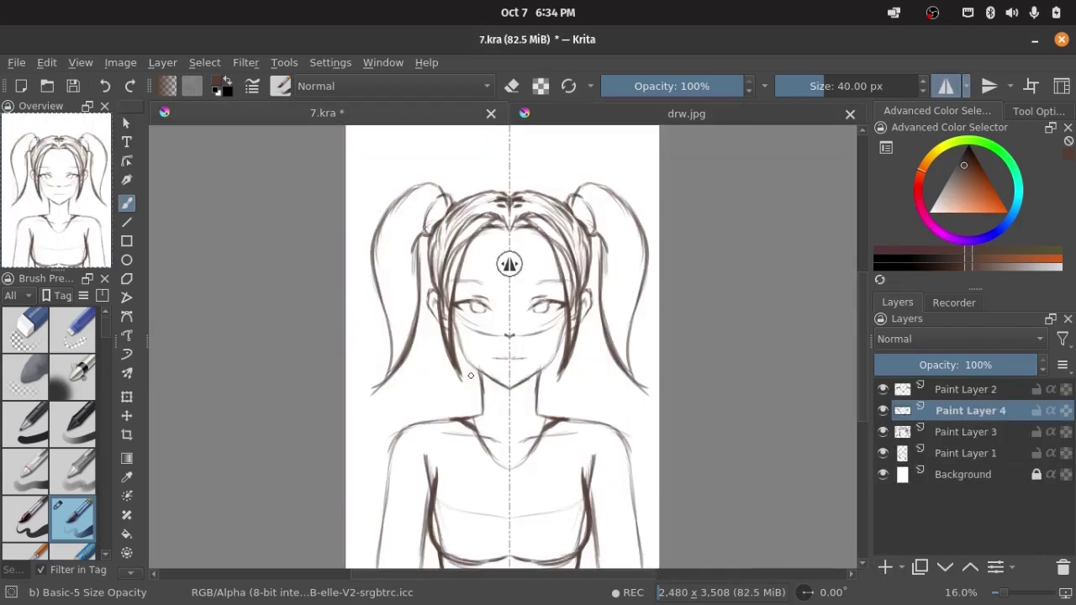
Sketch mirrored shoulders and chest curves, then group the sketch layers into Group 5.
mouse_move(436, 422)
mouse_down()
mouse_move(433, 471)
mouse_move(484, 467)
mouse_move(508, 517)
mouse_up()
drag(438, 482, 509, 519)
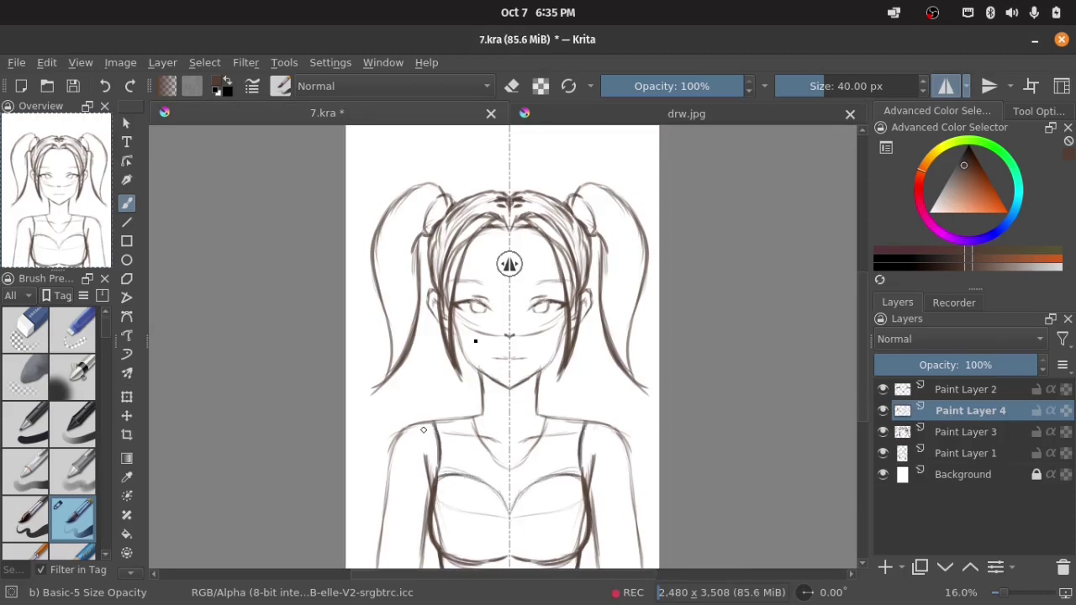
mouse_move(424, 427)
mouse_down()
mouse_move(432, 463)
mouse_move(493, 490)
mouse_up()
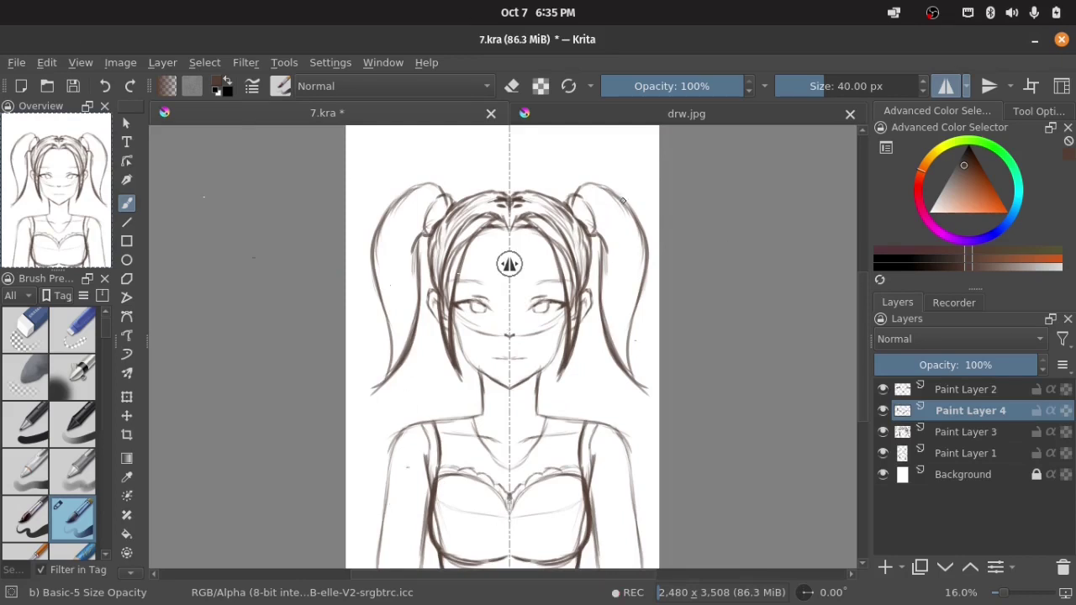
click(962, 396)
key(ctrl+g)
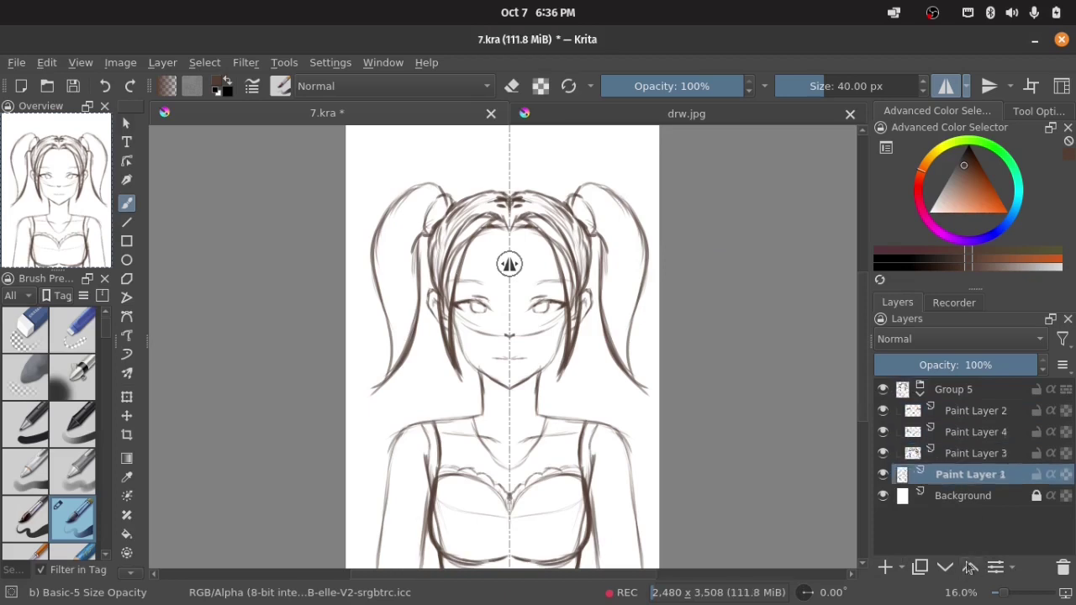
Add Paint Layer 6, fade Group 5 to 67% opacity, and group the new layer.
click(919, 413)
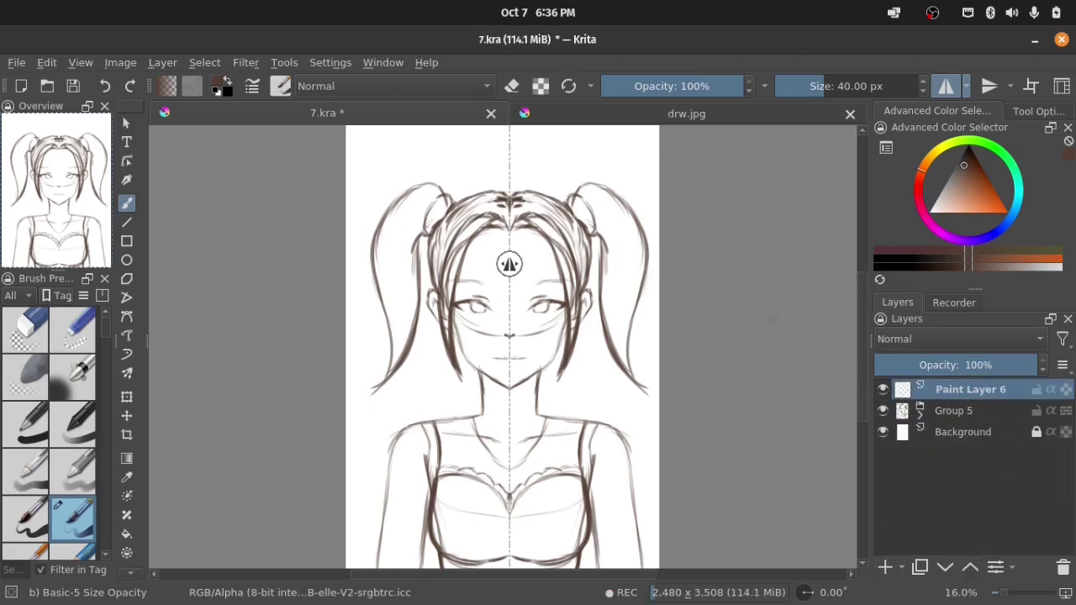
click(953, 410)
click(983, 365)
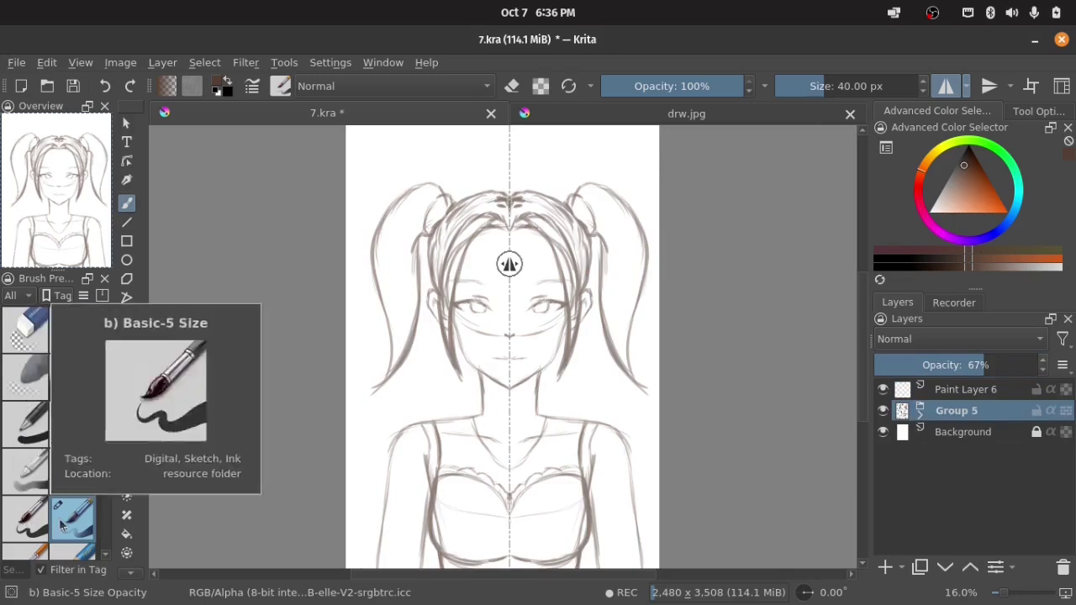
scroll(508, 325, up, 5)
key(Page_Up)
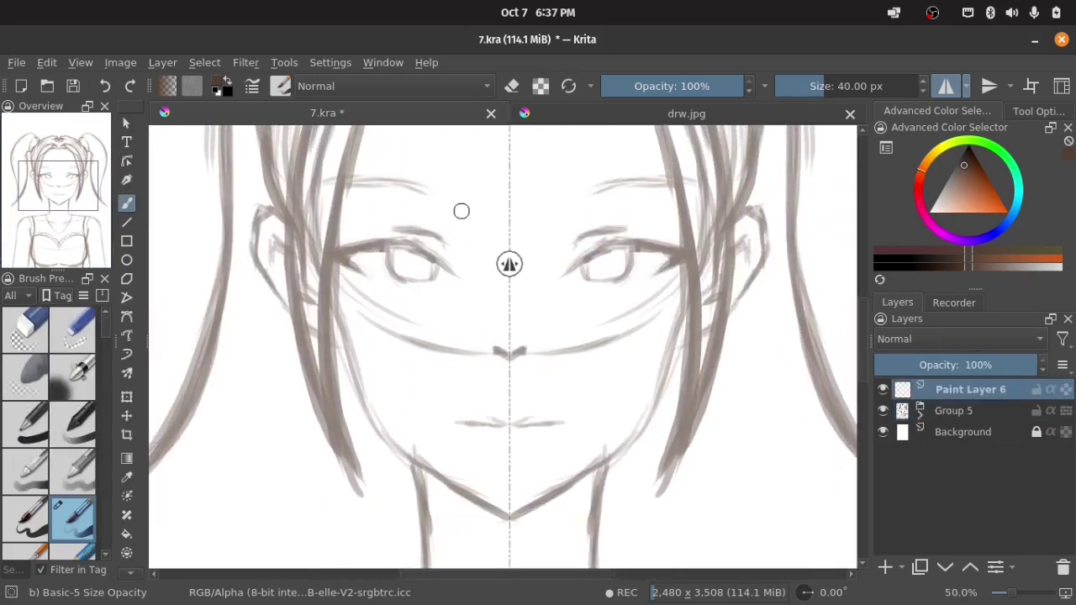
key(ctrl+g)
Ink the upper lash lines, lid creases and eyebrows in dark lineart.
drag(375, 250, 445, 255)
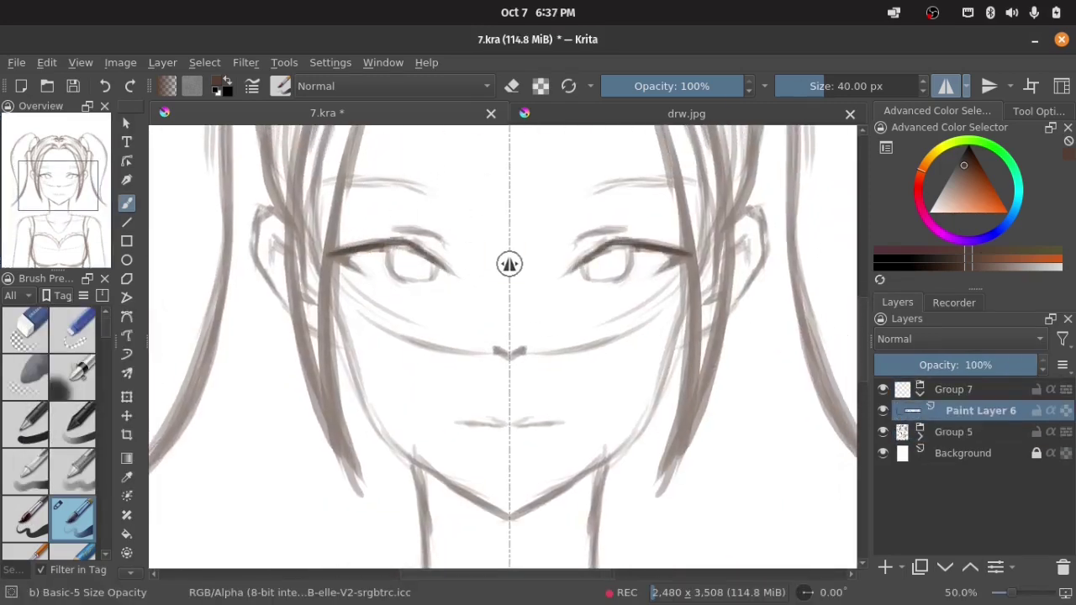
mouse_move(383, 242)
mouse_down()
mouse_move(351, 234)
mouse_move(331, 254)
mouse_move(369, 235)
mouse_move(445, 268)
mouse_move(399, 246)
mouse_move(386, 272)
mouse_move(397, 280)
mouse_move(442, 274)
mouse_move(427, 261)
mouse_move(412, 288)
mouse_move(437, 276)
mouse_up()
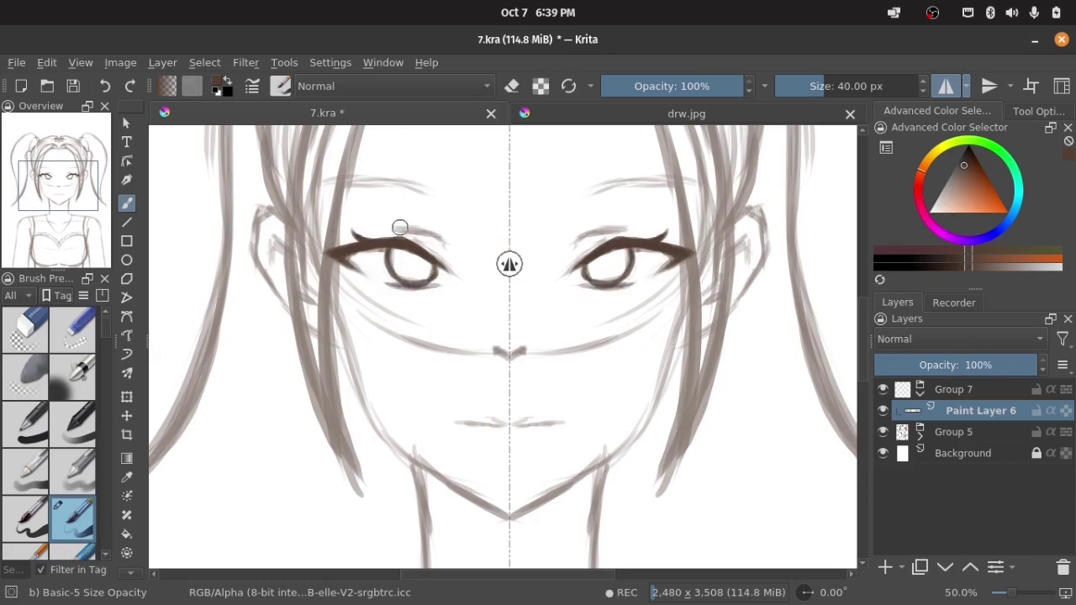
mouse_move(366, 234)
mouse_down()
mouse_move(425, 223)
mouse_move(447, 239)
mouse_up()
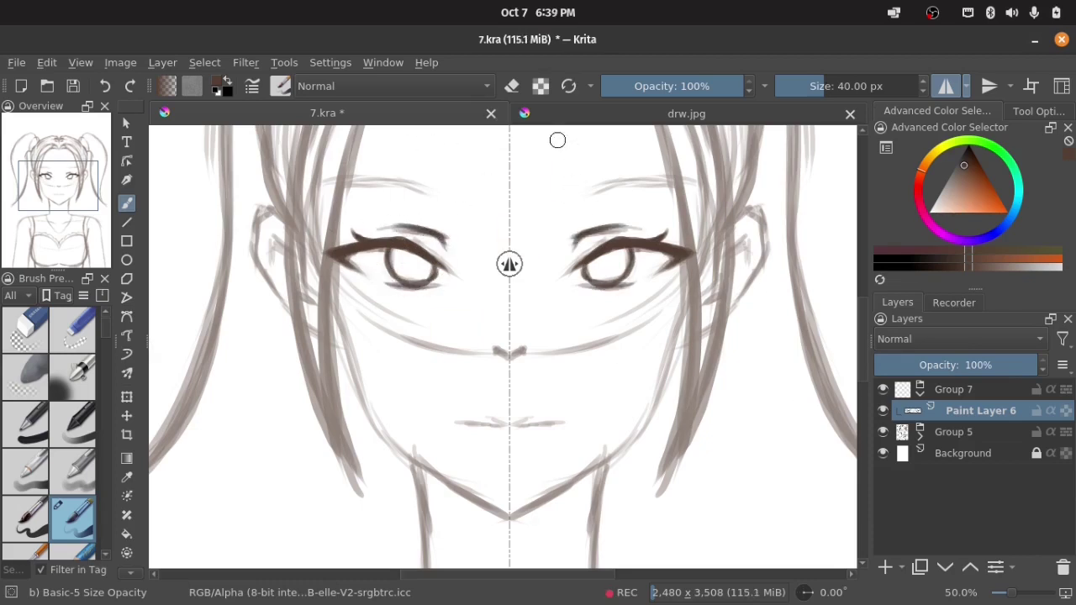
key(slash)
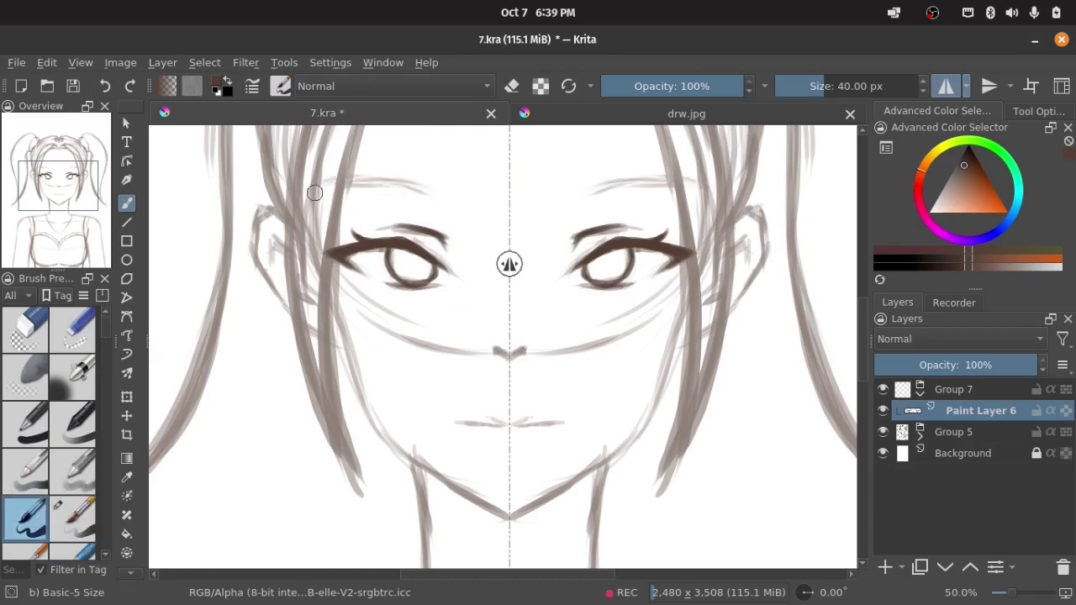
drag(587, 195, 682, 179)
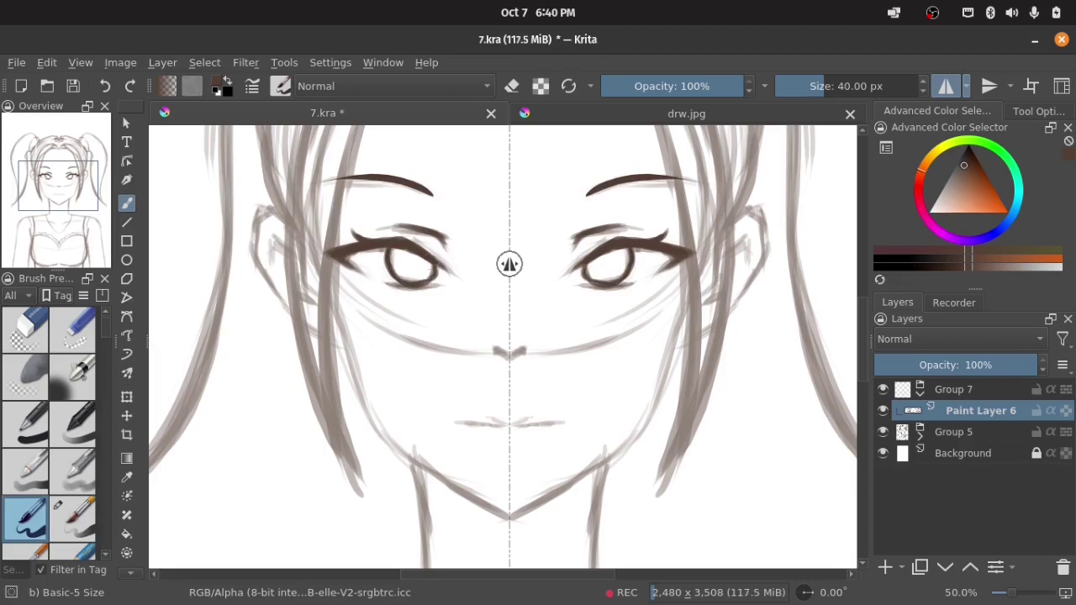
Ink the nostril and mouth, undo the mouth, then lasso and move the sketch nose.
key(e)
key(e)
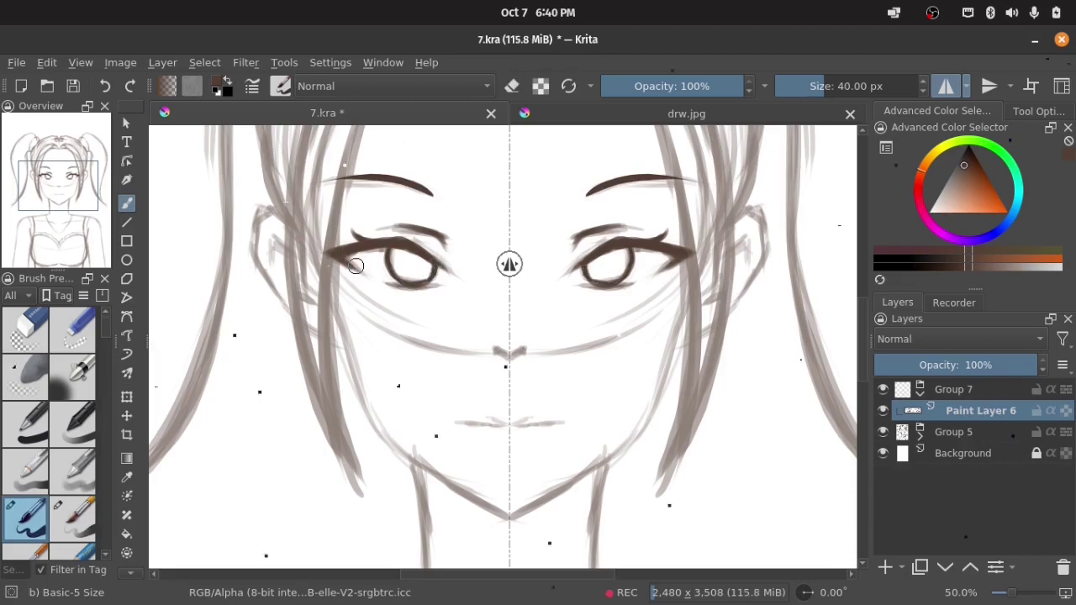
drag(494, 349, 511, 360)
key(e)
key(e)
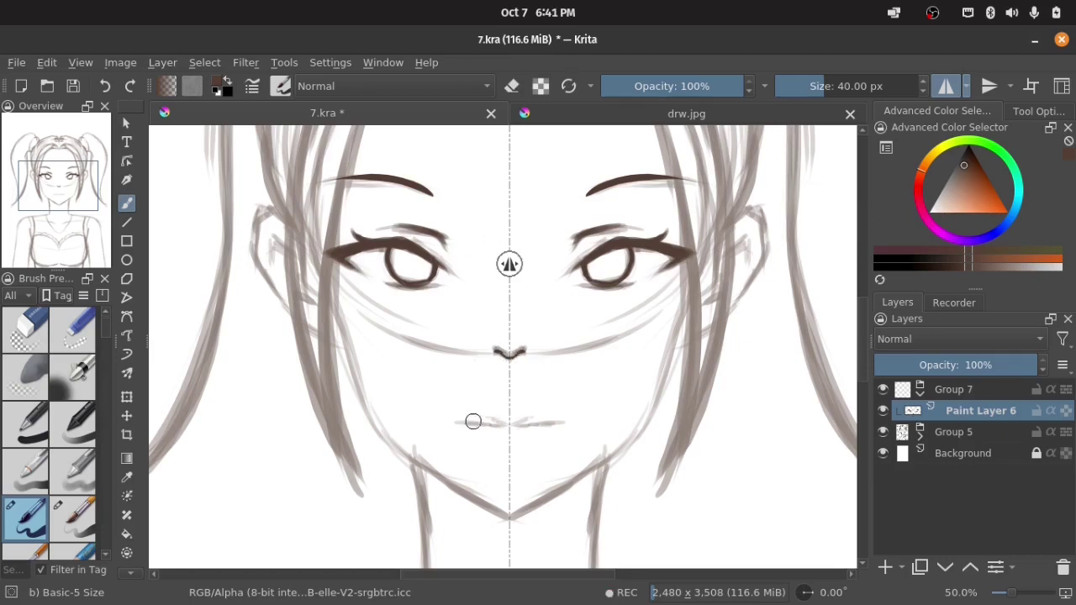
drag(458, 422, 508, 429)
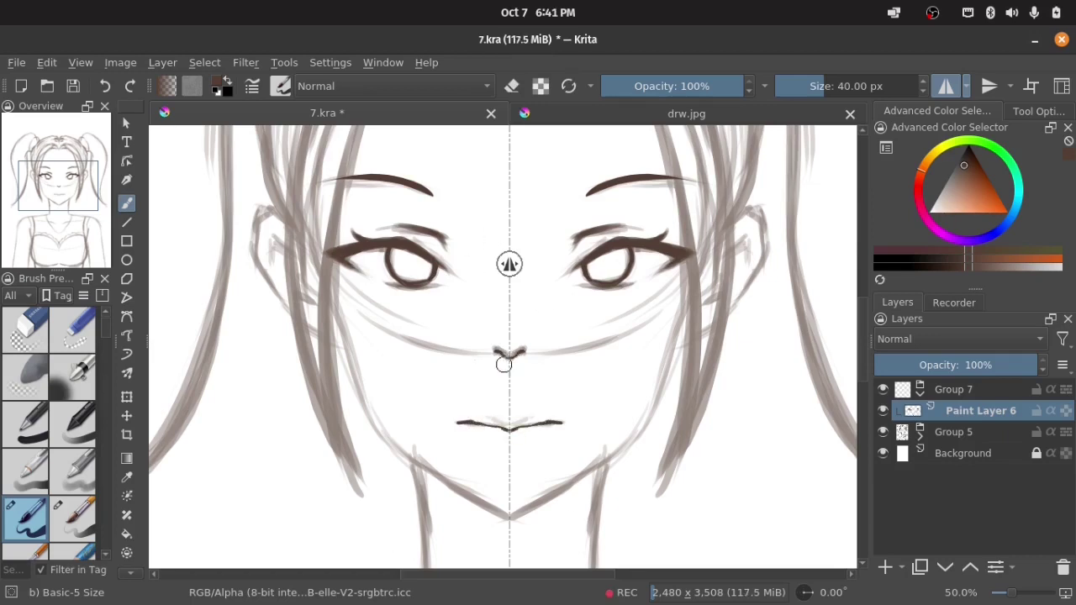
key(ctrl+z)
key(ctrl+z)
key(ctrl+z)
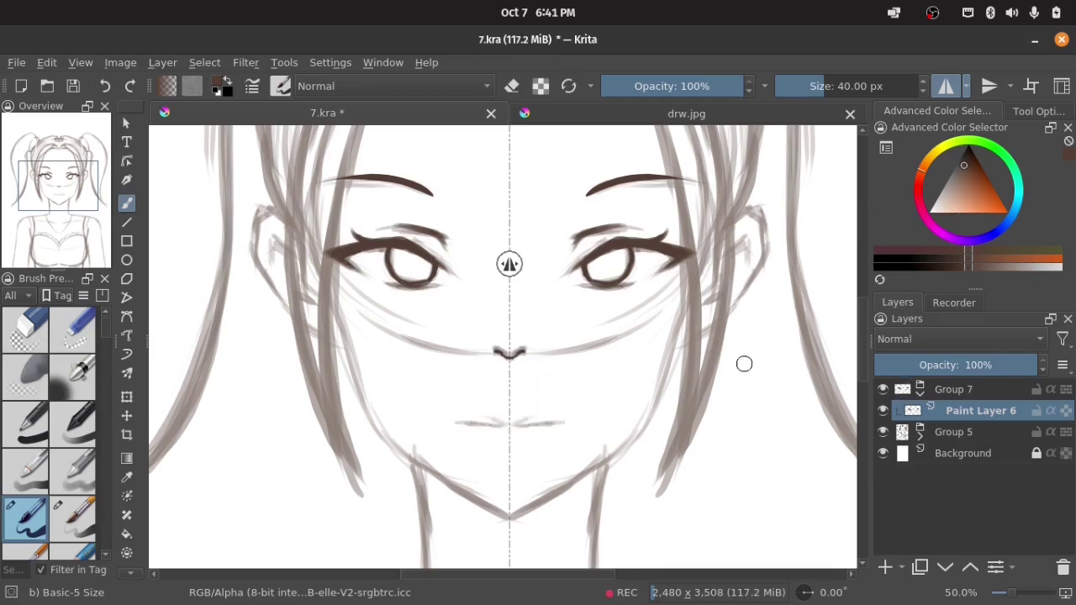
key(Page_Down)
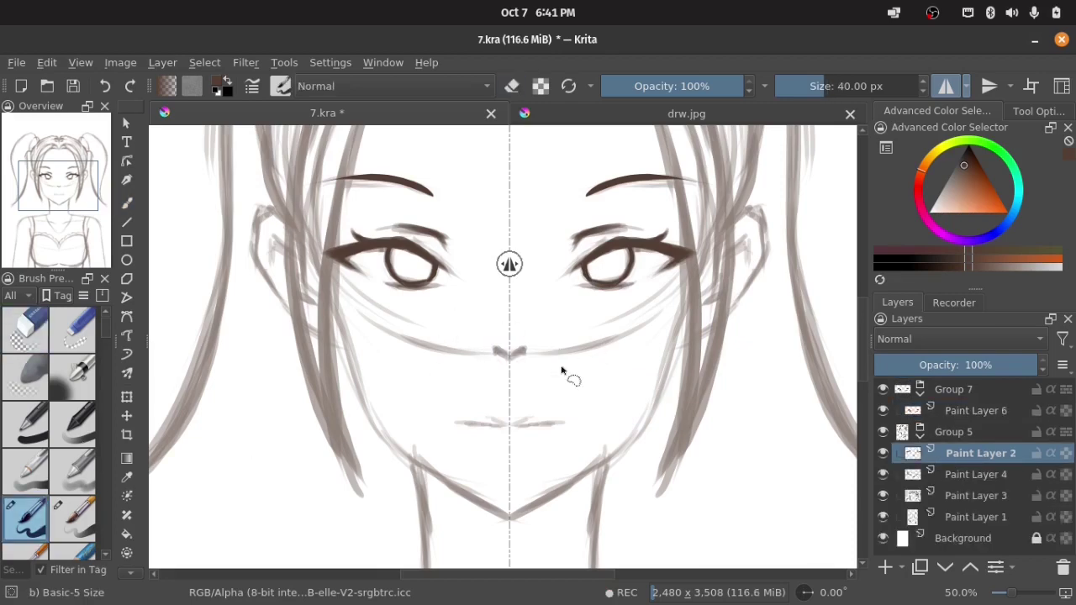
drag(569, 372, 591, 365)
key(t)
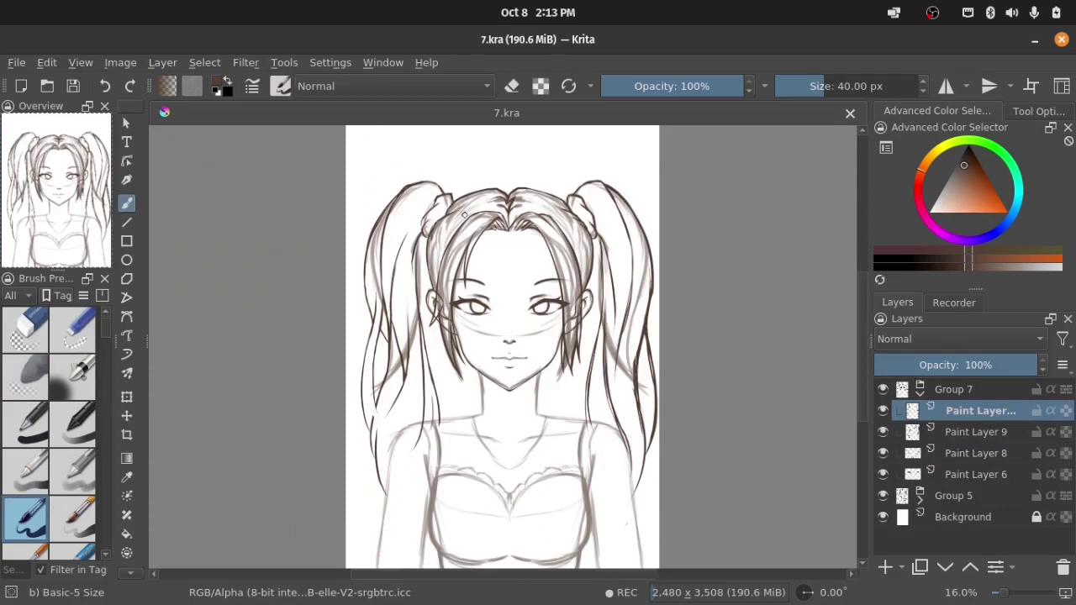
Erase part of the right strand, mirror the view, and erase the left pigtail lines.
key(e)
drag(647, 271, 639, 445)
key(e)
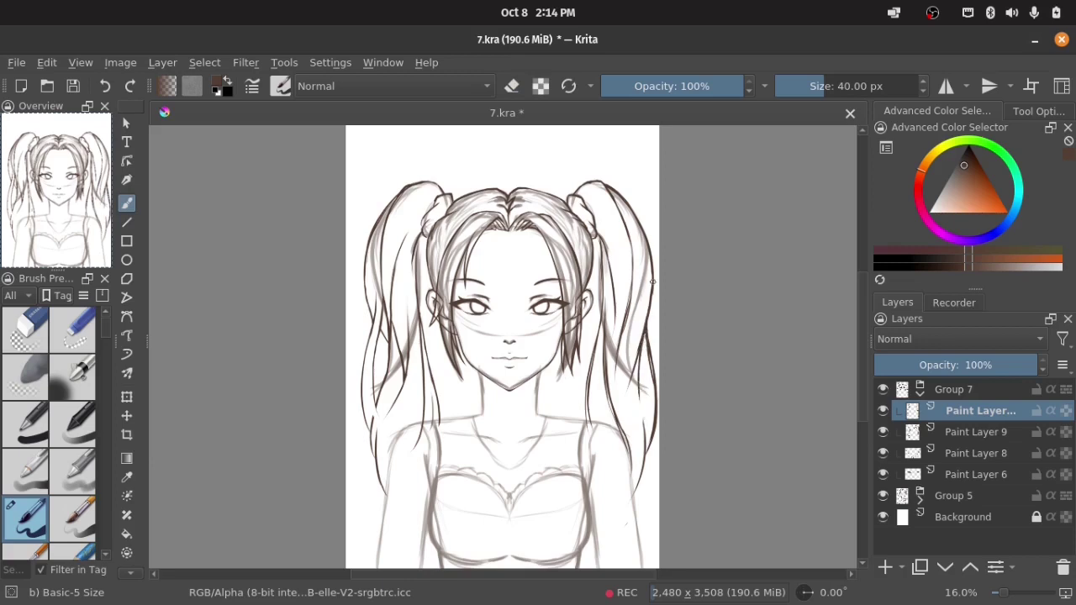
key(m)
key(m)
key(/)
drag(400, 243, 382, 369)
drag(380, 286, 376, 411)
drag(402, 311, 374, 503)
key(/)
Redraw the left pigtail strands with Basic-5 Size, retrying the outer hair edge.
mouse_move(410, 249)
mouse_down()
mouse_move(409, 306)
mouse_move(384, 388)
mouse_up()
drag(408, 332, 389, 447)
drag(400, 404, 392, 464)
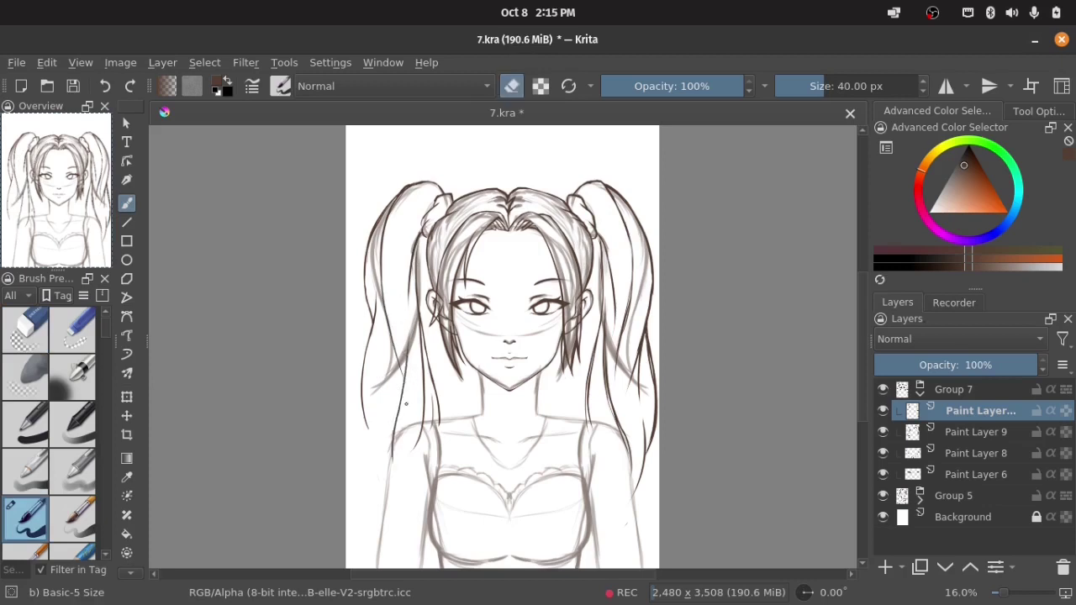
mouse_move(366, 418)
mouse_down()
mouse_move(378, 346)
mouse_move(383, 492)
mouse_up()
key(ctrl+z)
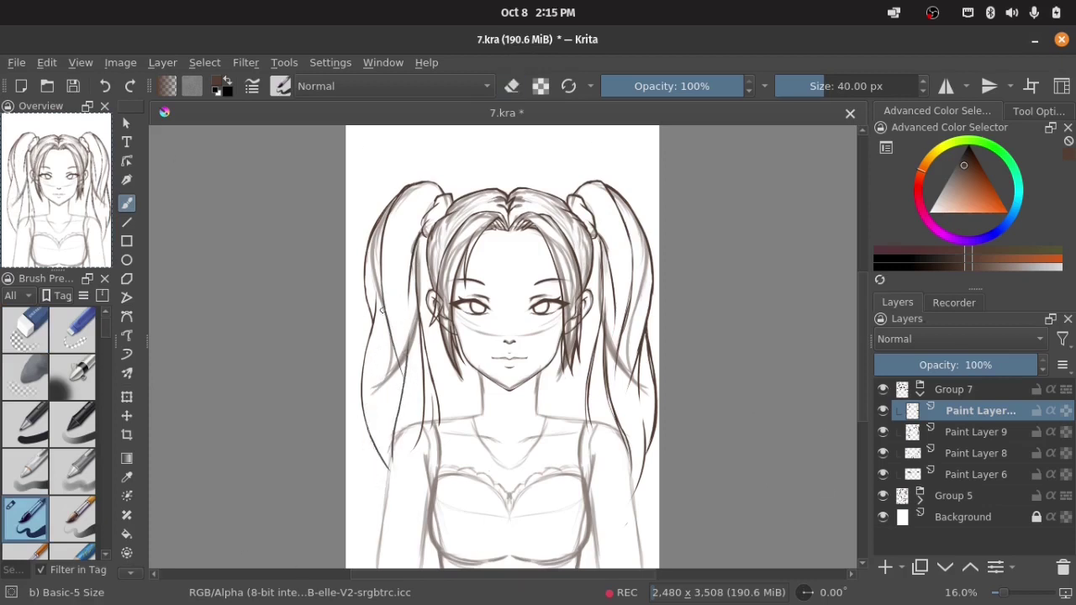
drag(379, 345, 363, 462)
key(ctrl+z)
drag(380, 385, 367, 453)
Try and undo several erasures and strokes on the left hair edge.
key(ctrl+z)
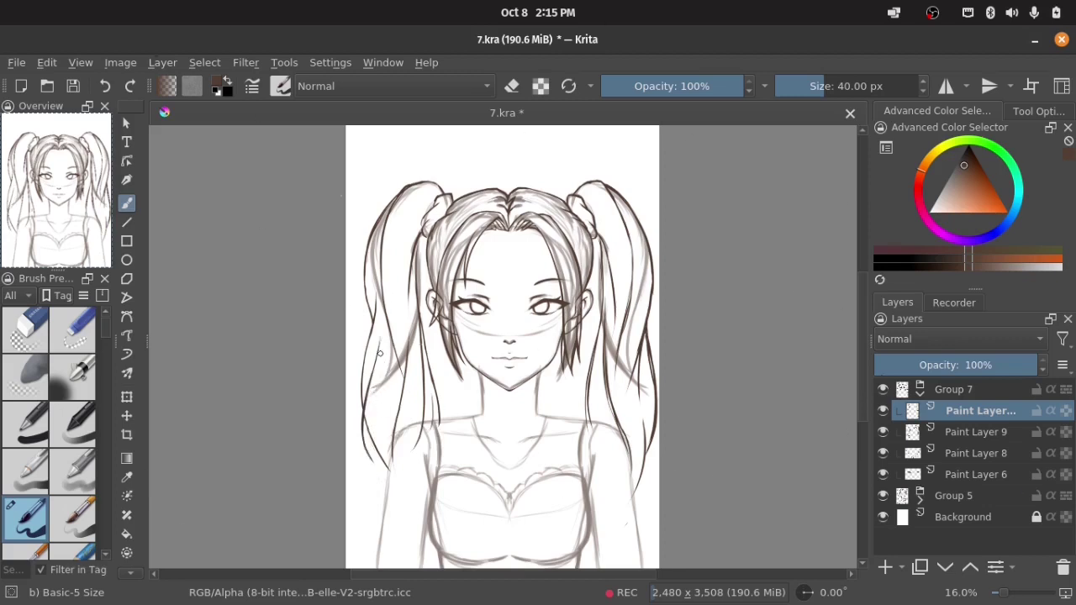
drag(378, 349, 370, 464)
key(ctrl+z)
key(e)
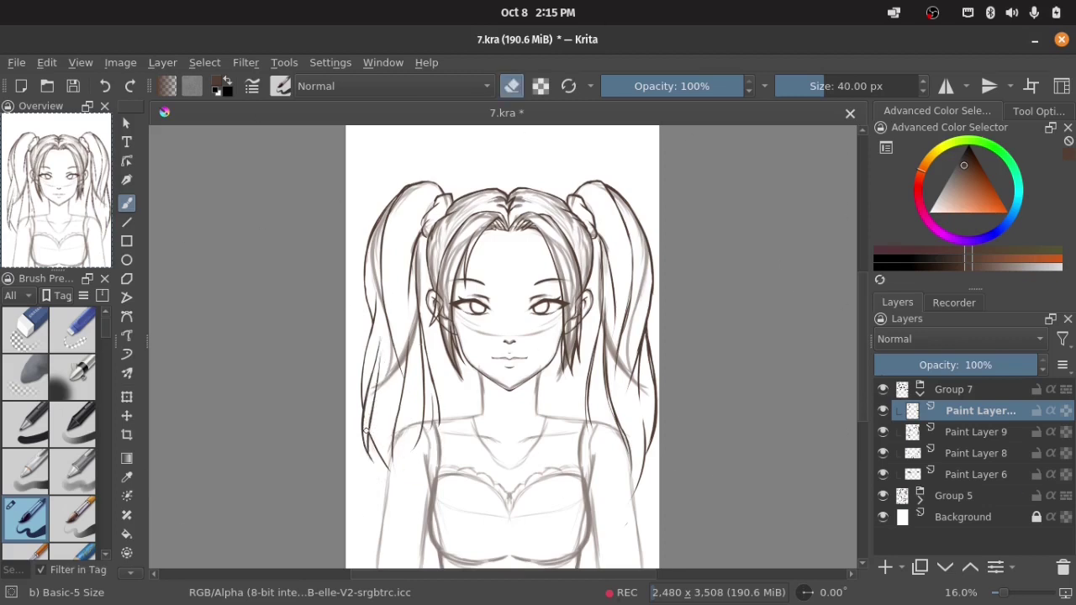
key(e)
drag(370, 425, 368, 467)
key(ctrl+z)
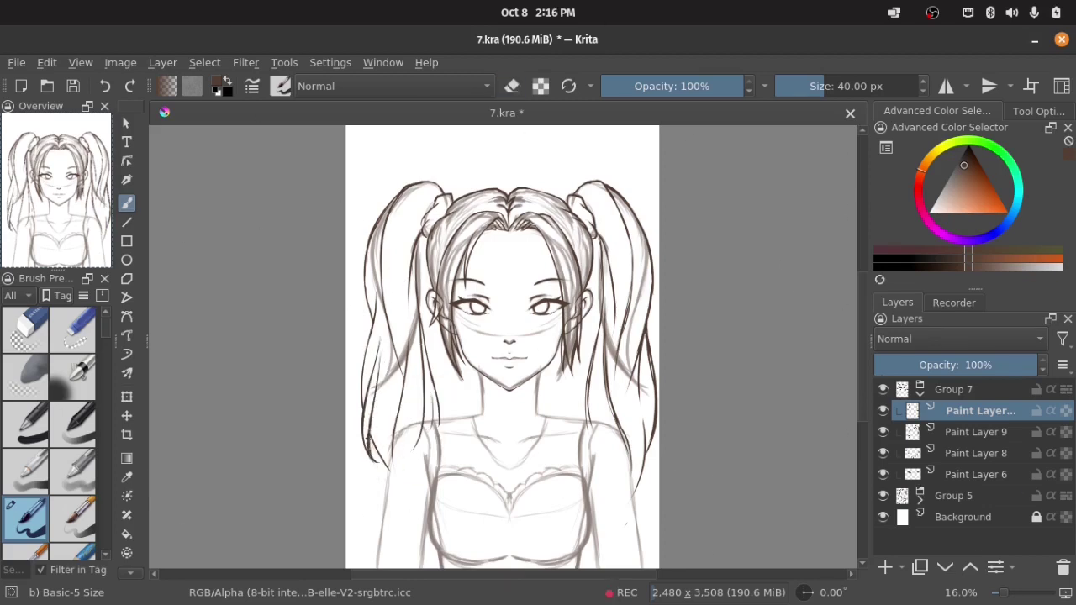
key(e)
key(e)
drag(397, 306, 390, 422)
key(ctrl+z)
key(ctrl+z)
key(ctrl+z)
key(ctrl+z)
Flip the canvas view horizontally and switch to the Eraser Circle preset.
key(m)
key(e)
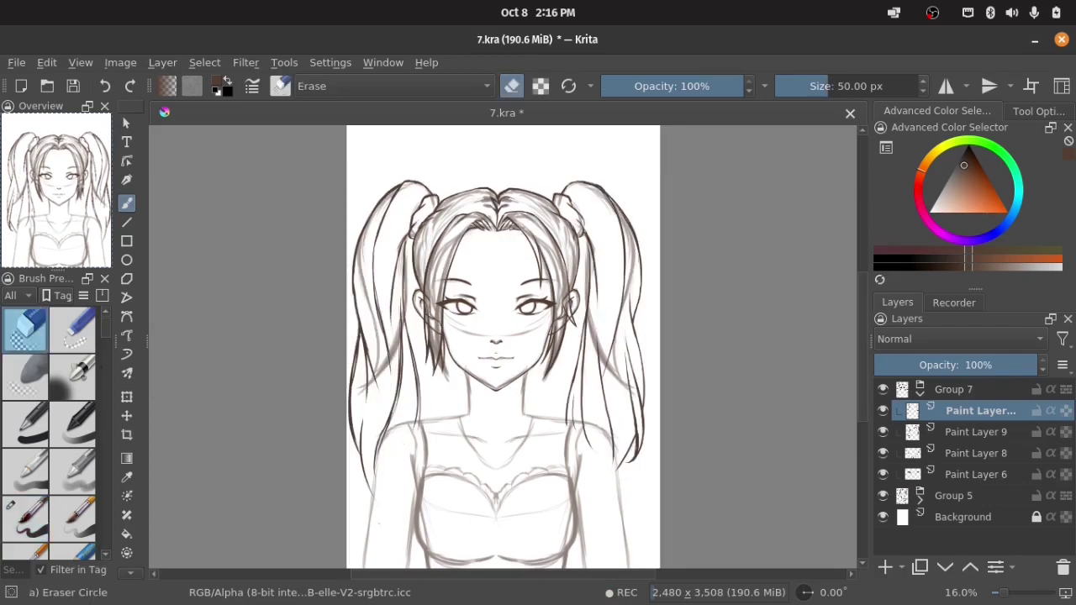
key(e)
key(e)
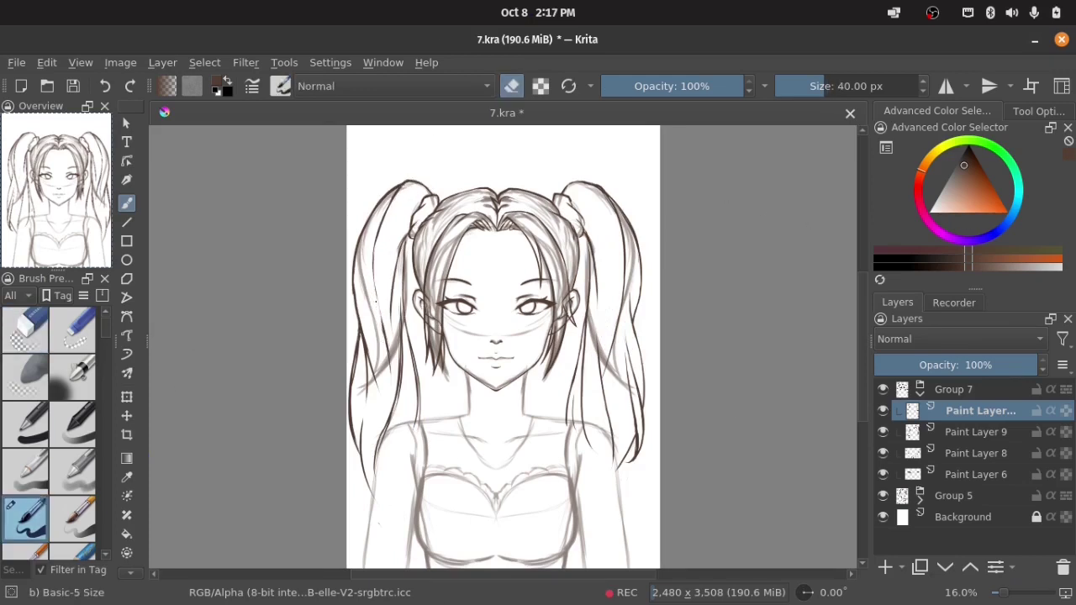
key(e)
key(e)
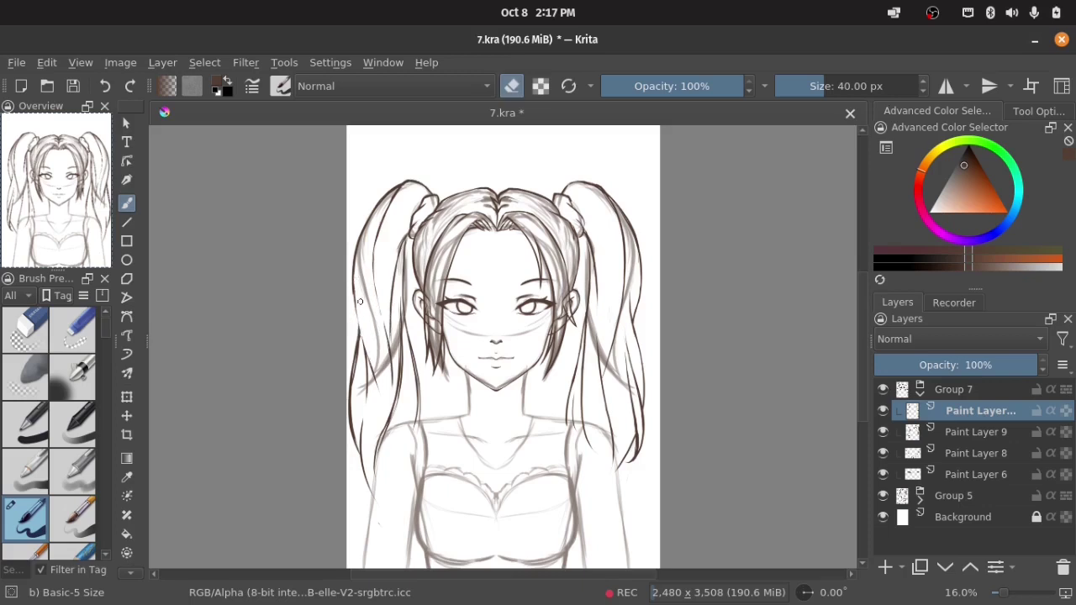
key(e)
key(e)
key(e)
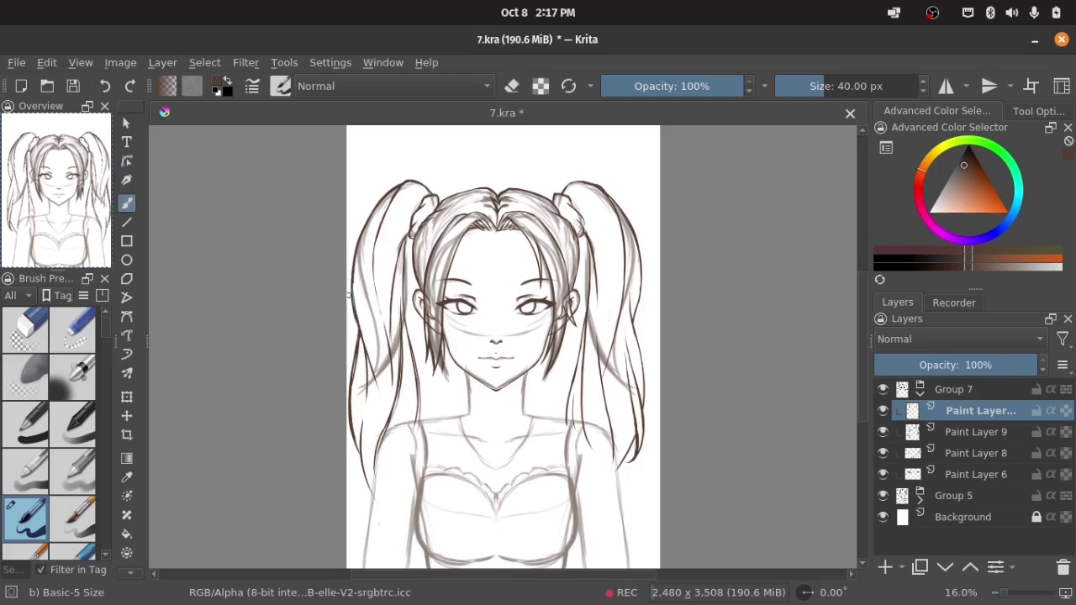
key(e)
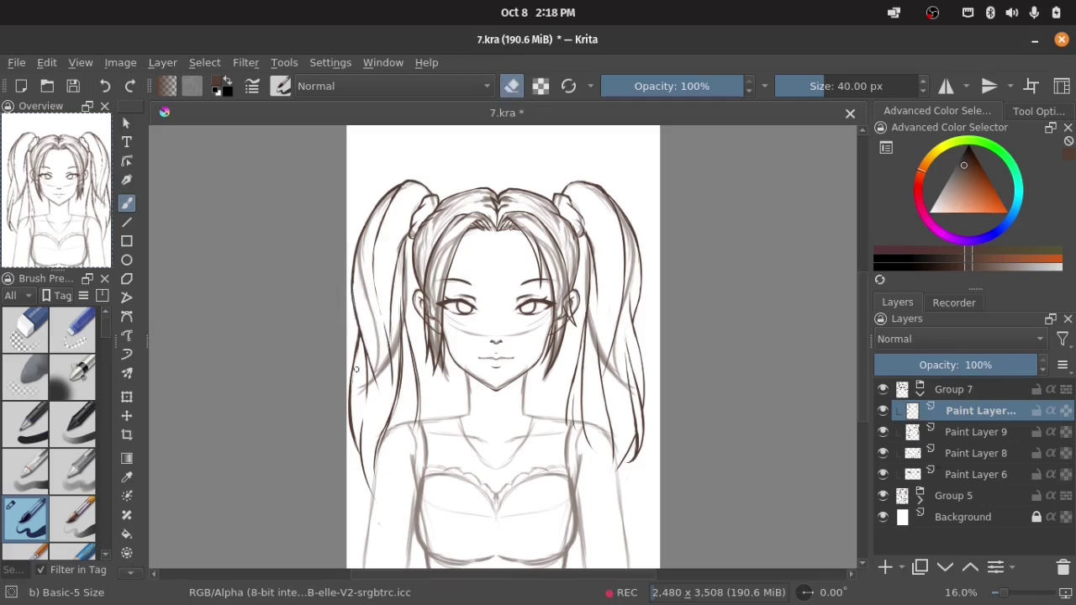
drag(400, 336, 400, 392)
key(/)
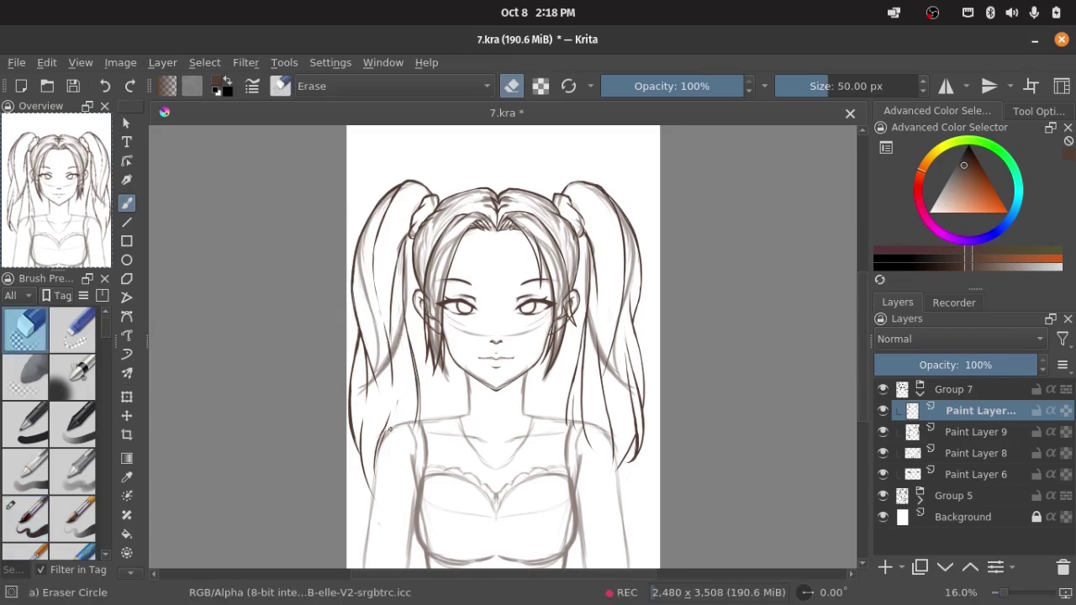
Erase stray hair bits, then paint short left ponytail strands with Basic-5 Size.
drag(395, 336, 393, 417)
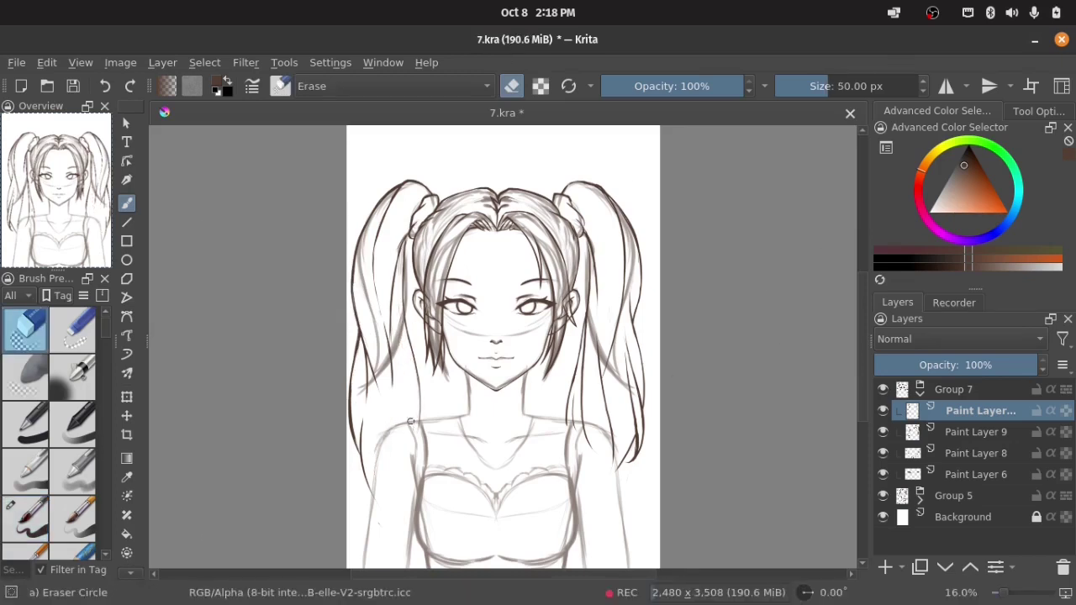
key(/)
key(e)
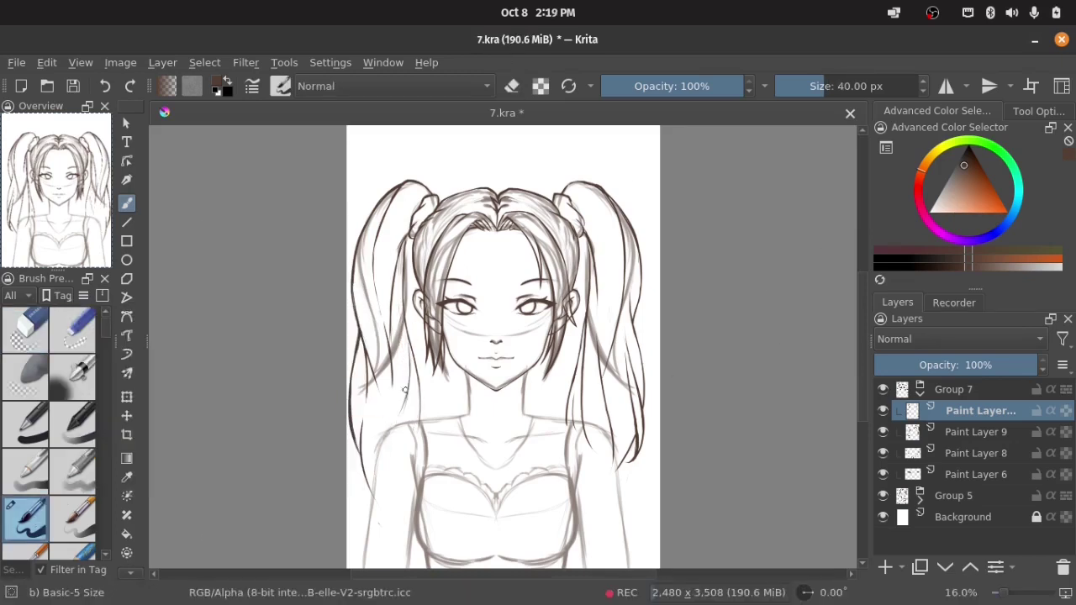
drag(395, 353, 383, 427)
drag(395, 377, 385, 425)
key(e)
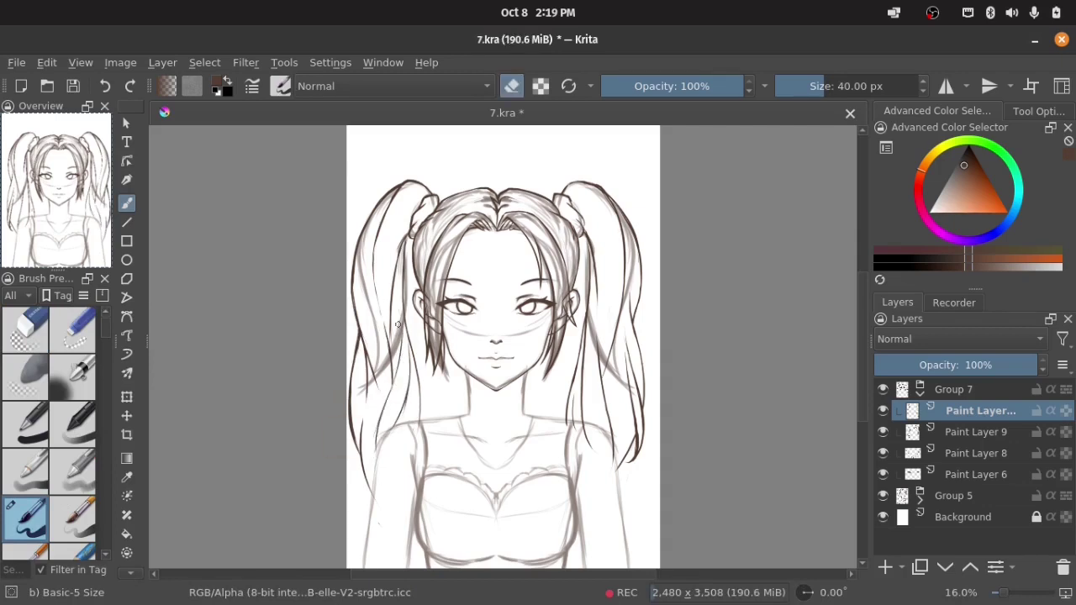
key(e)
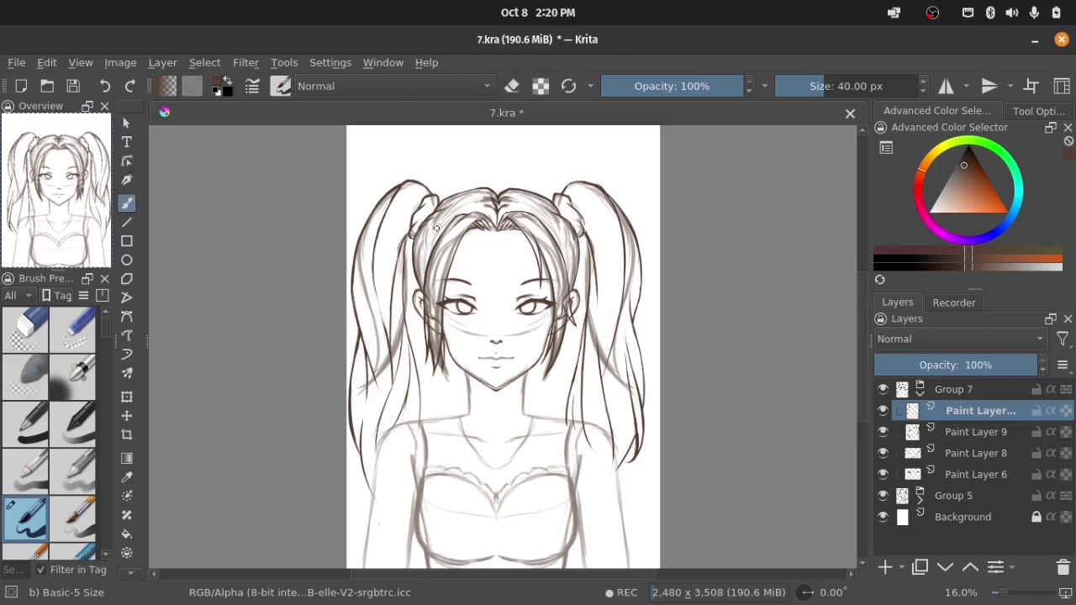
Mirror the canvas view and add a short stroke to the left hair outline.
key(e)
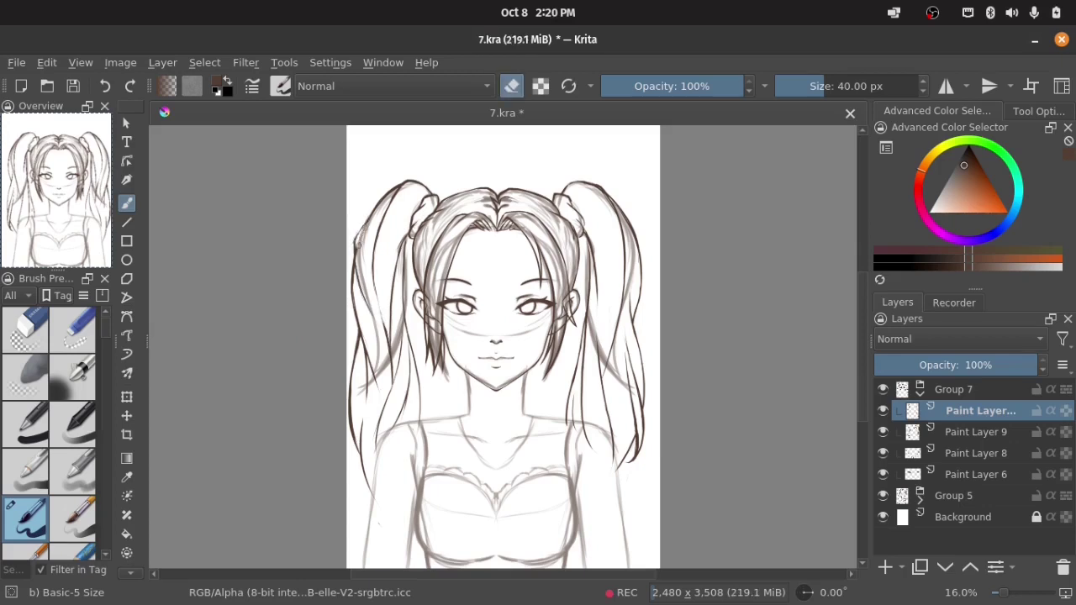
key(e)
key(e)
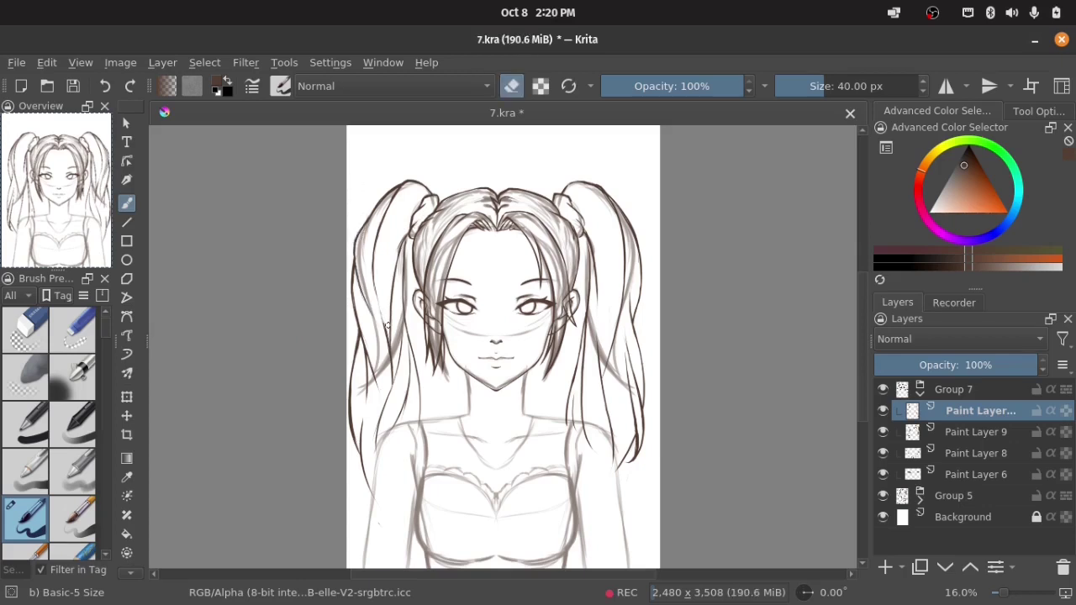
key(e)
key(m)
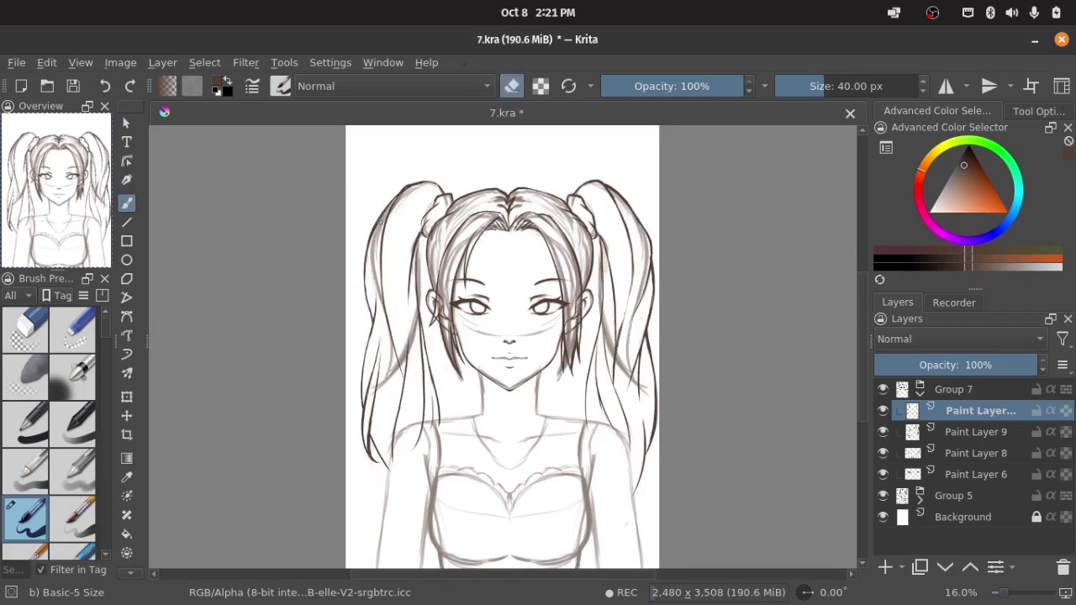
key(e)
key(e)
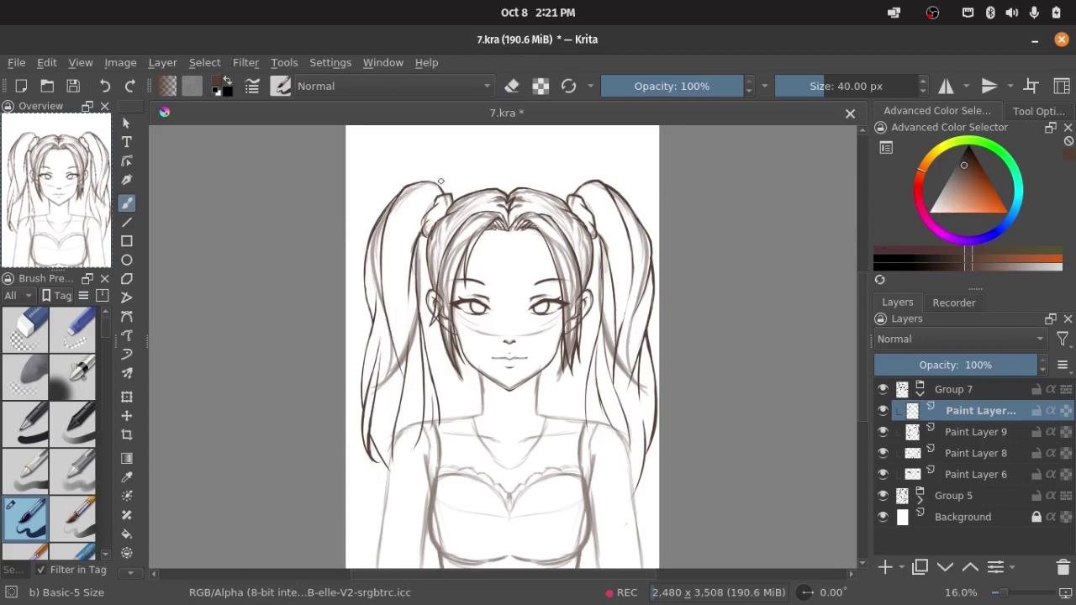
key(e)
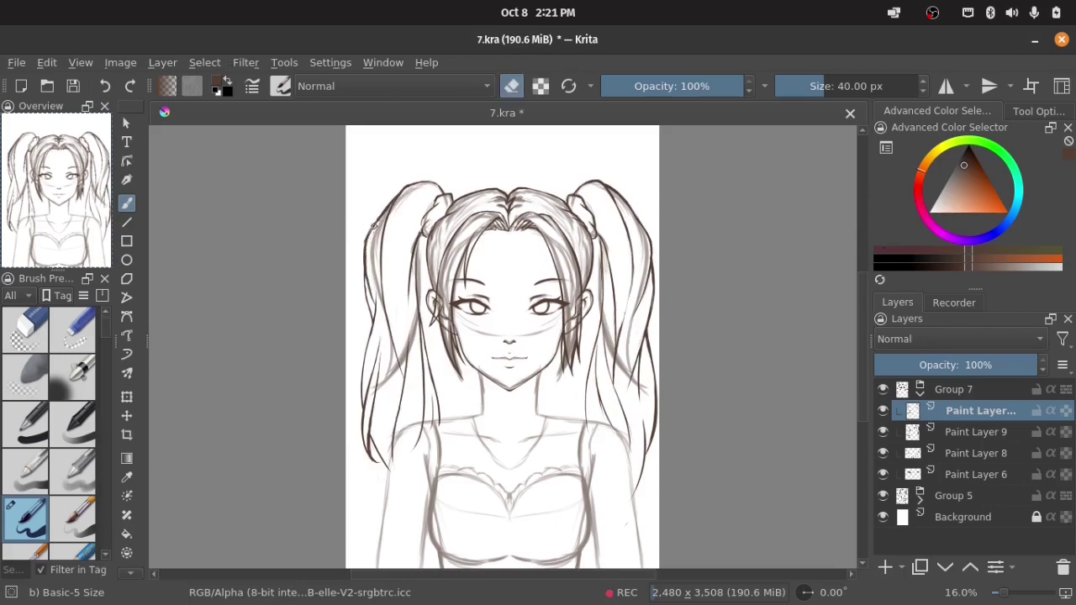
key(e)
drag(370, 236, 387, 207)
Sample the dark brown line colour from the lineart.
key(e)
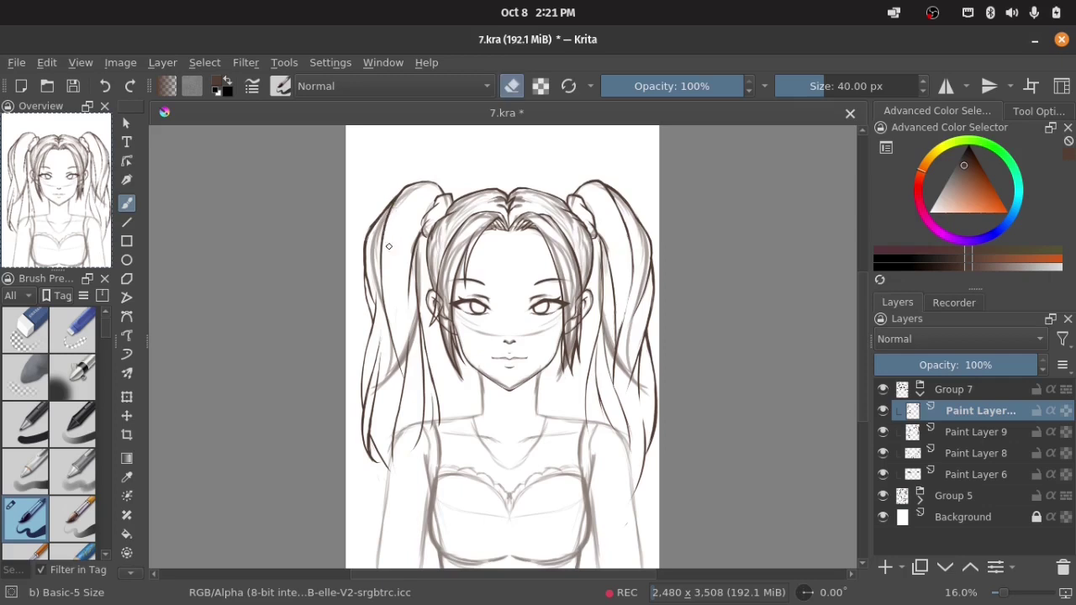
key(e)
key(e)
key(e)
key(e)
key(e)
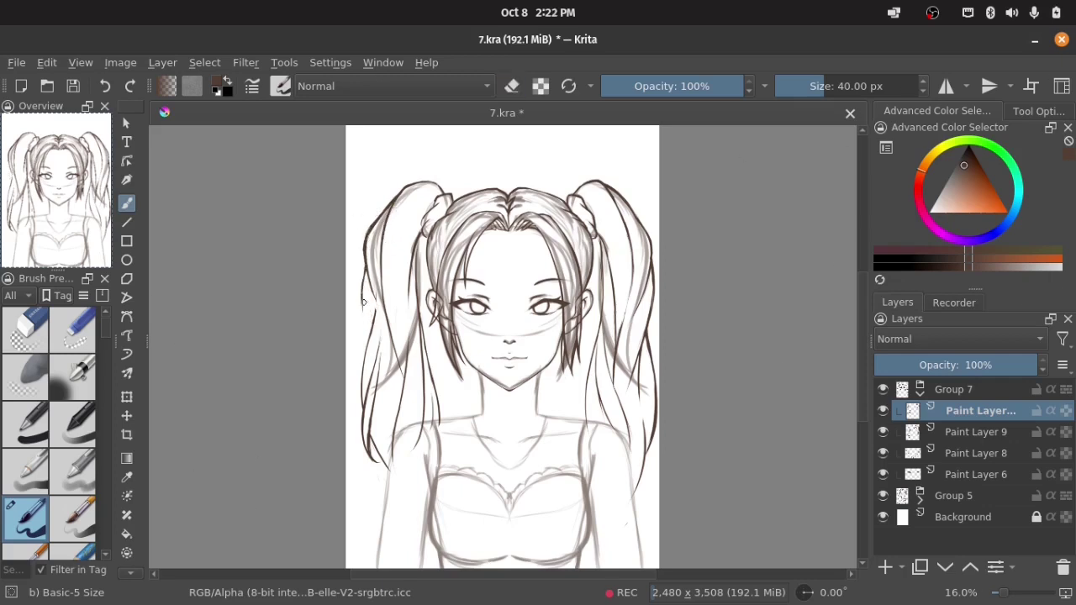
key(e)
key(e)
key(e)
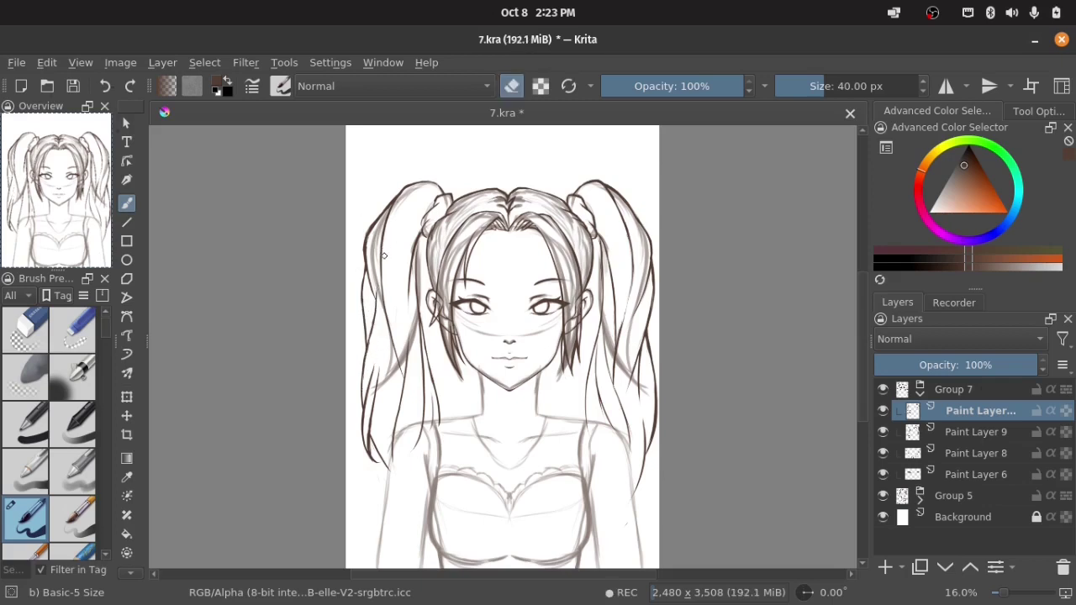
key(e)
key(e)
key(e)
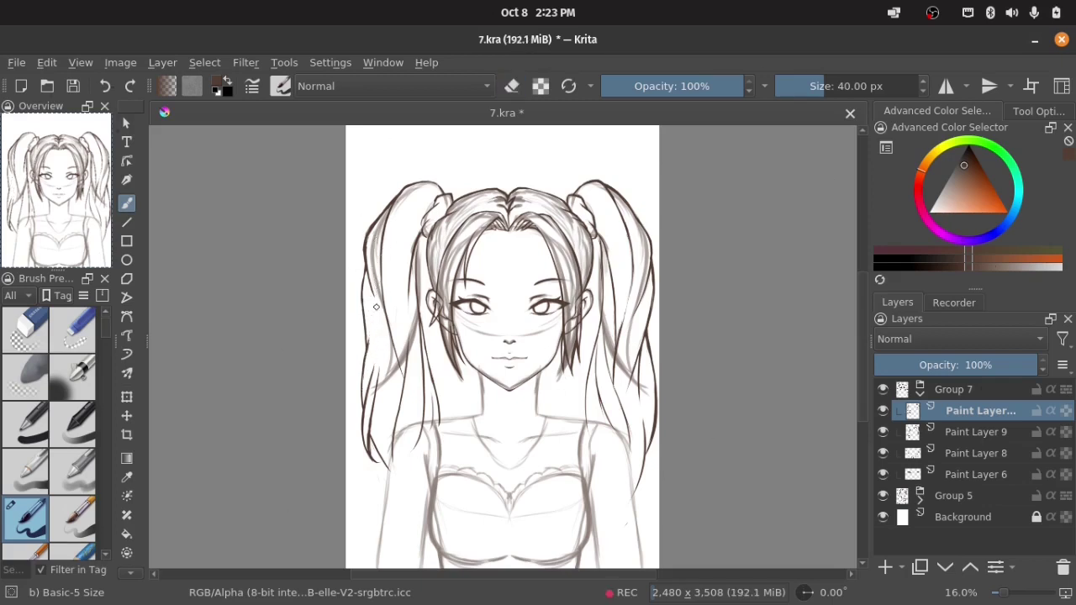
ctrl+click(389, 280)
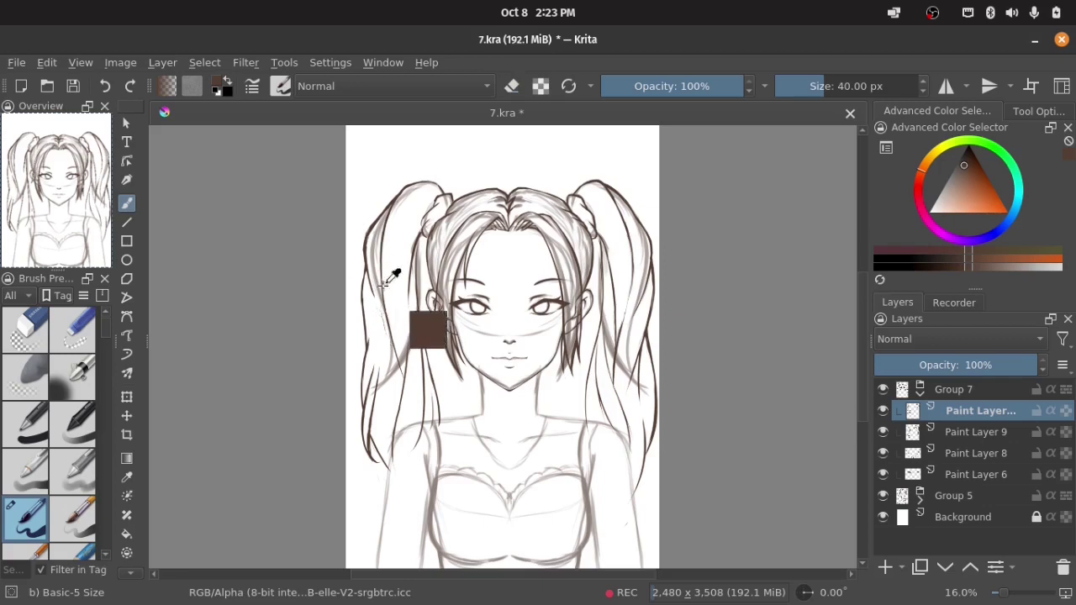
key(e)
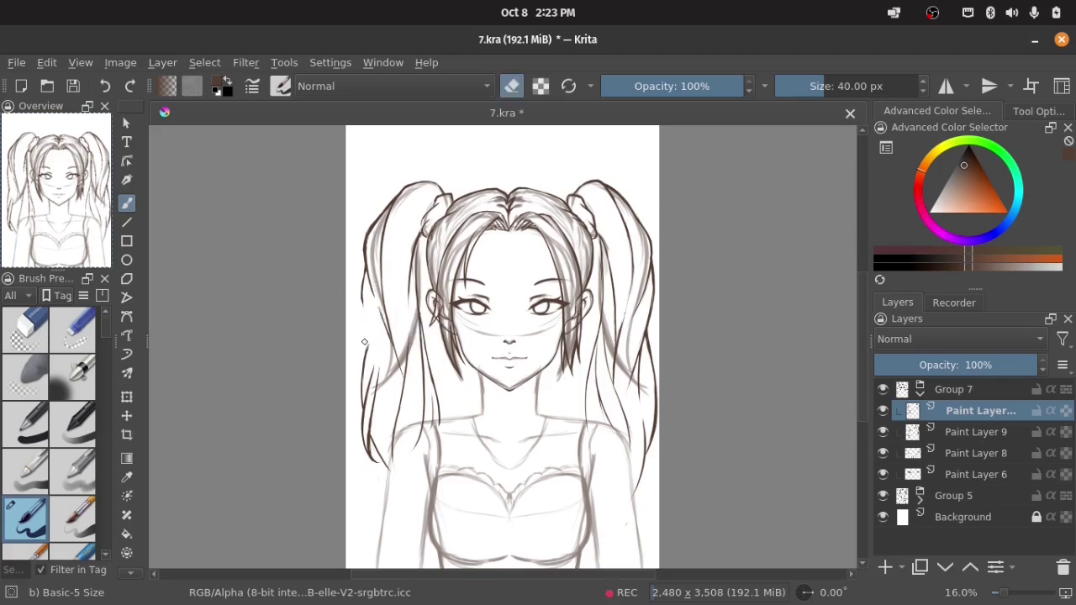
key(e)
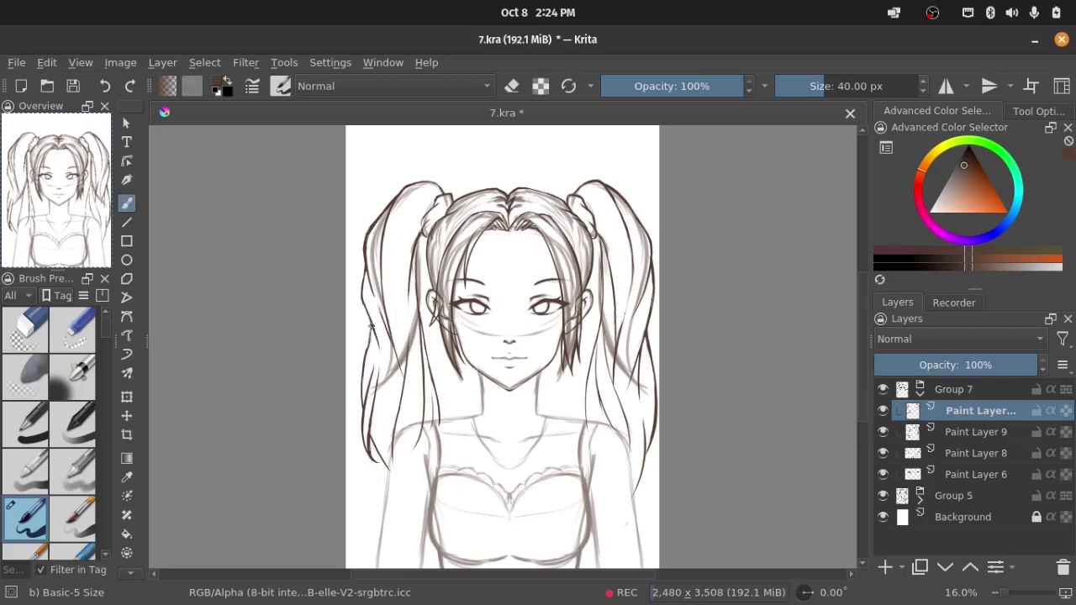
key(e)
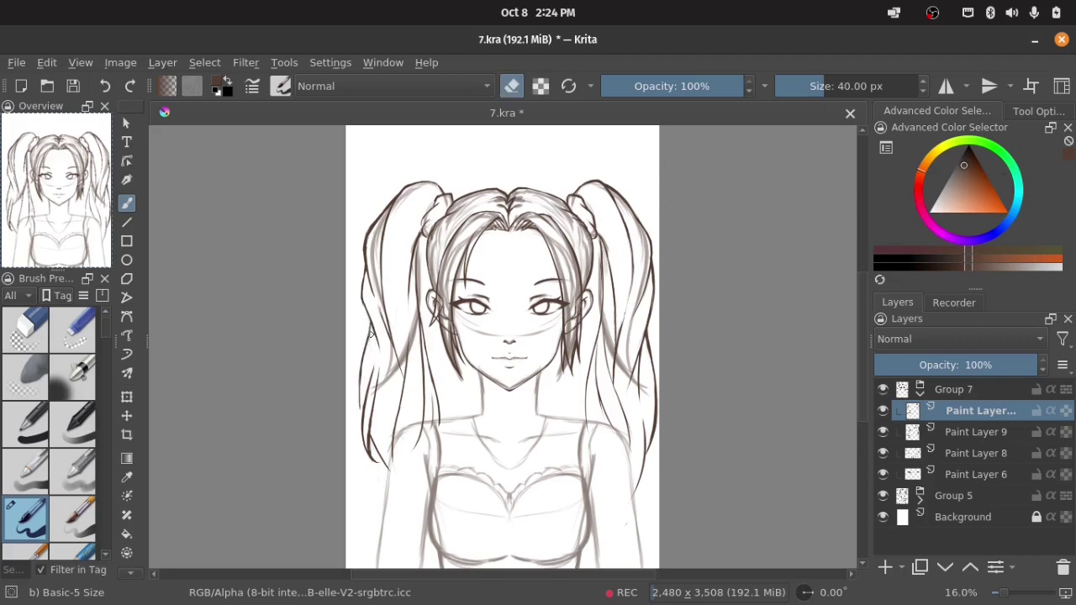
key(e)
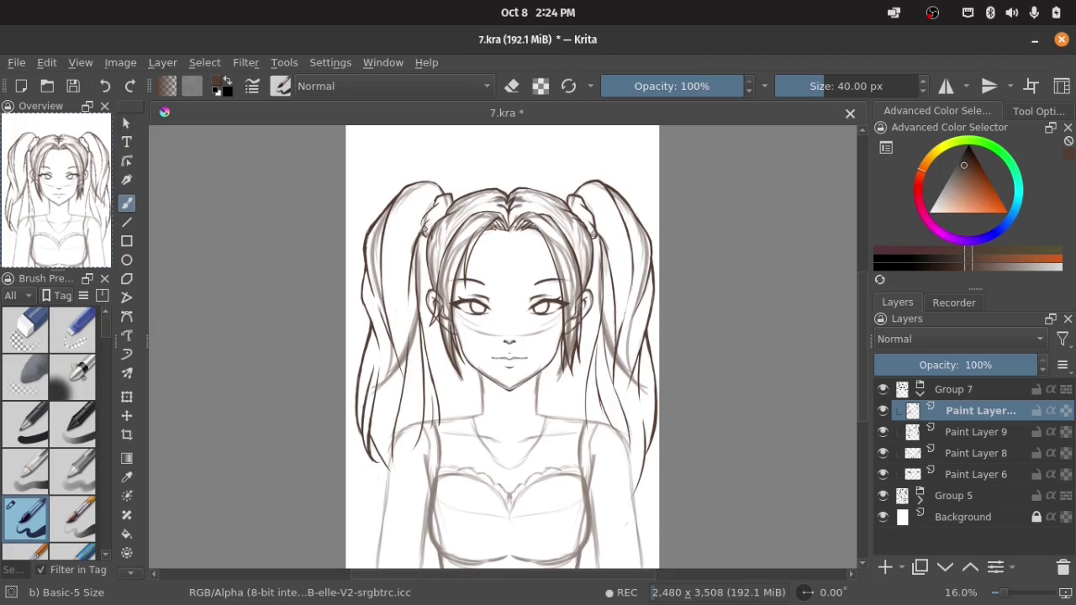
Return the canvas view to normal, unmirrored orientation.
key(e)
key(e)
key(e)
key(e)
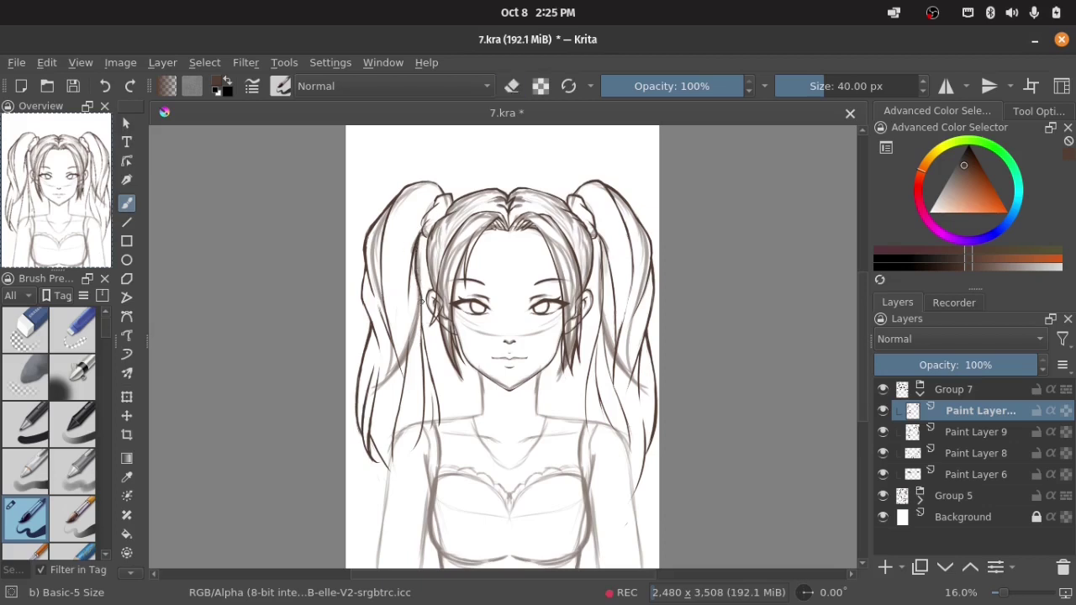
key(e)
key(e)
key(e)
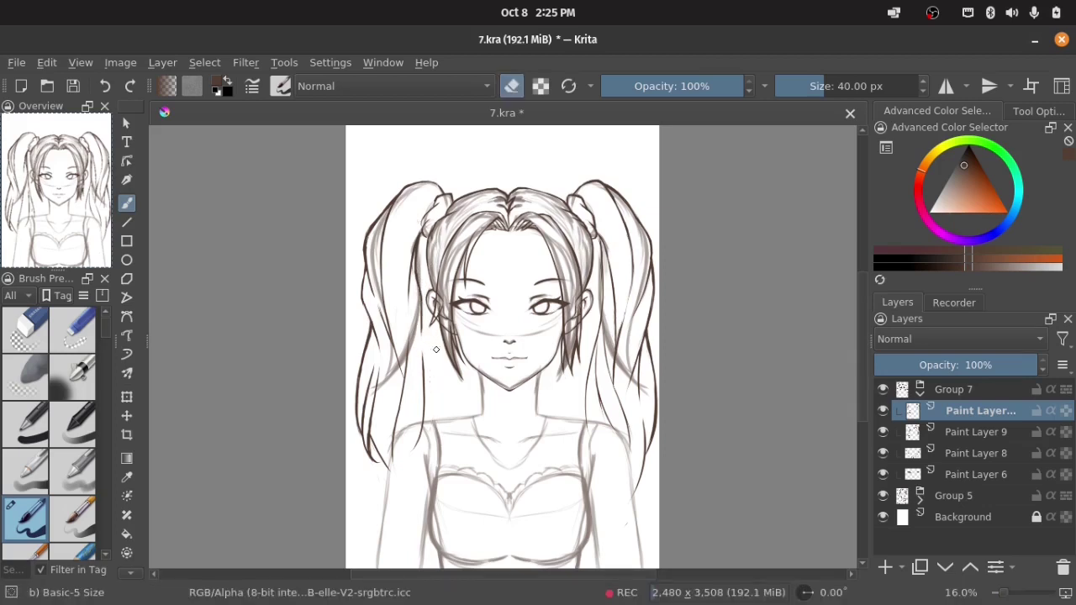
key(e)
key(ctrl+z)
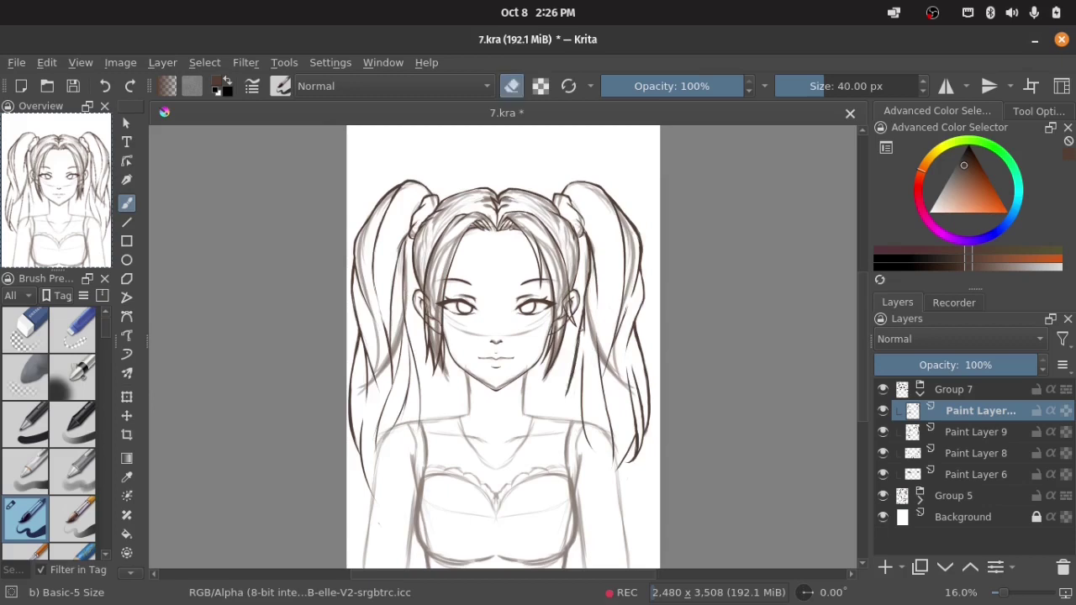
key(e)
key(e)
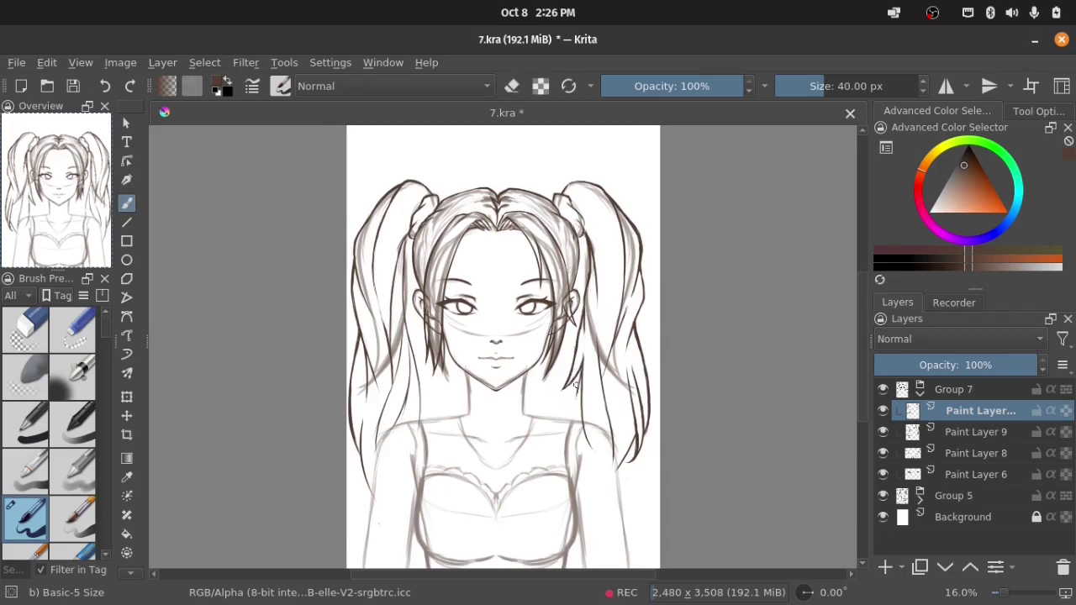
Add a new paint layer above Paint Layer 6 and enable horizontal mirror painting.
key(e)
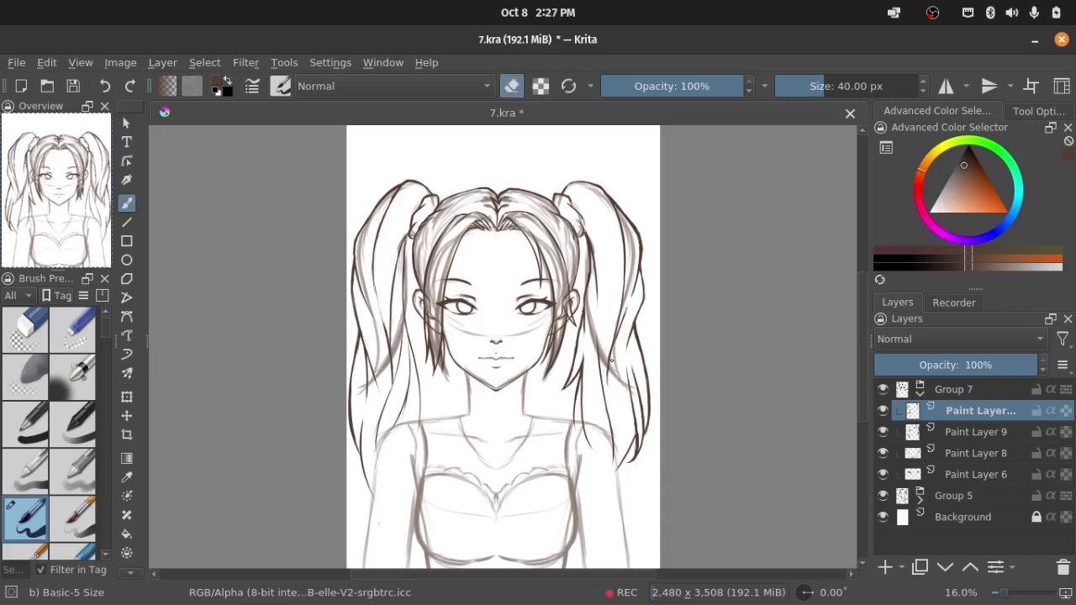
key(e)
click(915, 475)
key(Insert)
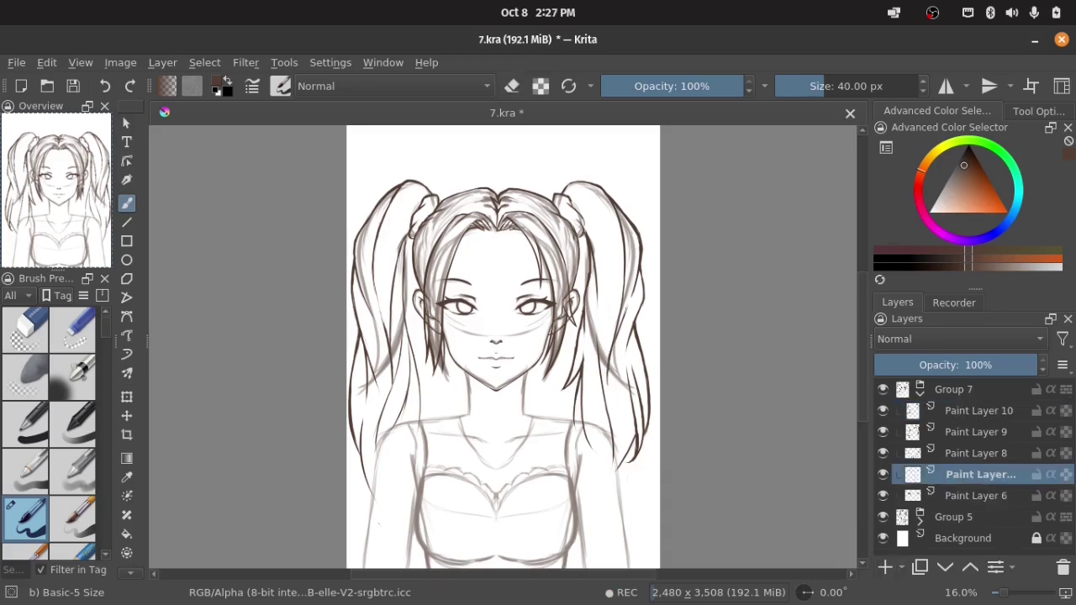
click(946, 86)
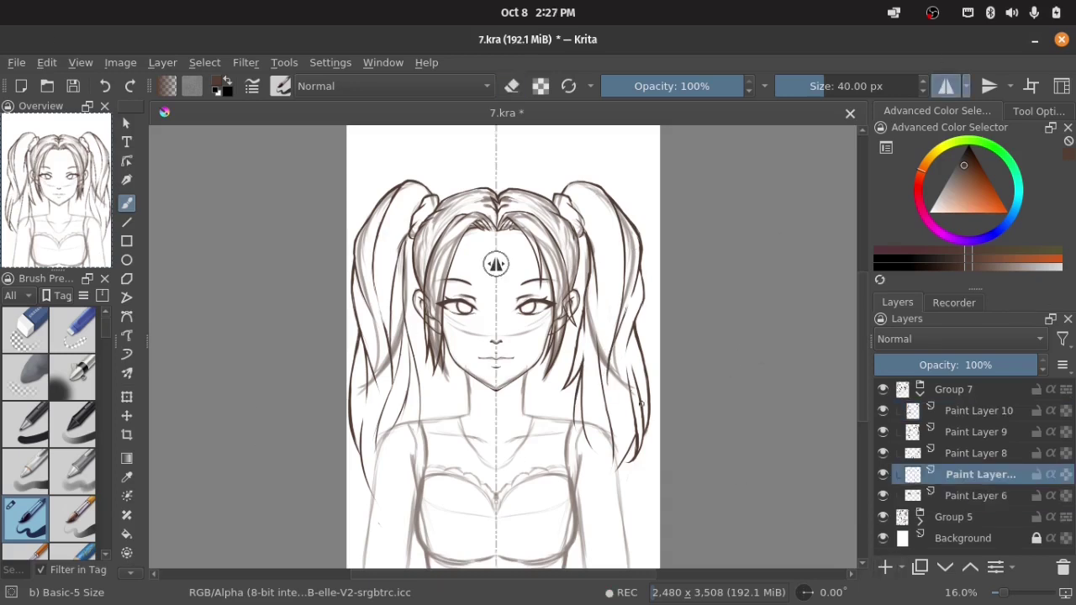
Zoom in and draw mirrored neck lines curving down toward the shoulders.
key(plus)
key(plus)
key(plus)
drag(566, 328, 569, 428)
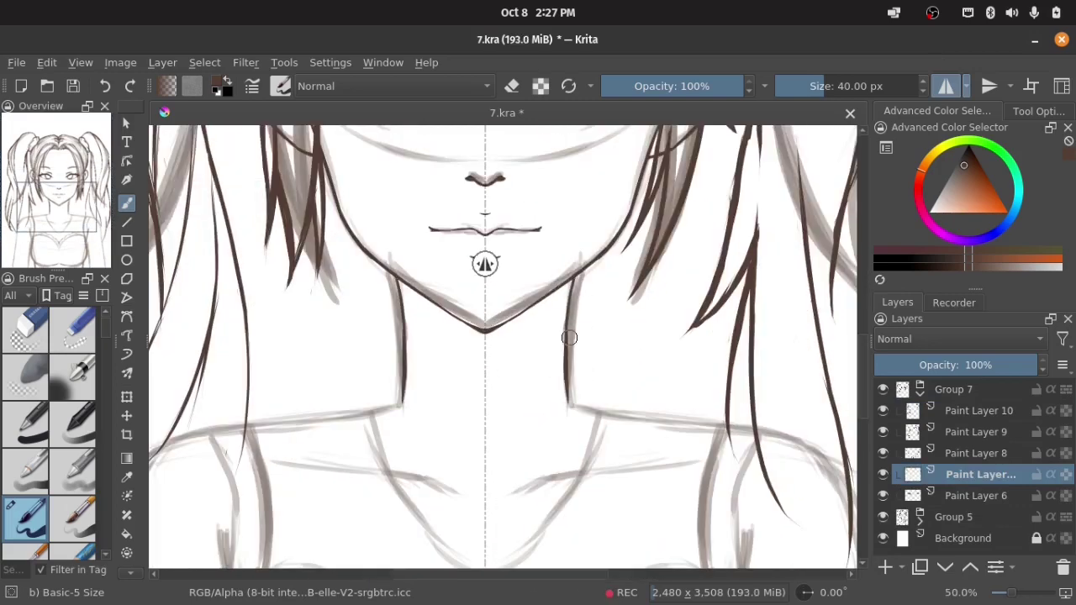
mouse_move(511, 477)
mouse_down()
mouse_move(520, 450)
mouse_move(505, 494)
mouse_move(576, 467)
mouse_up()
key(e)
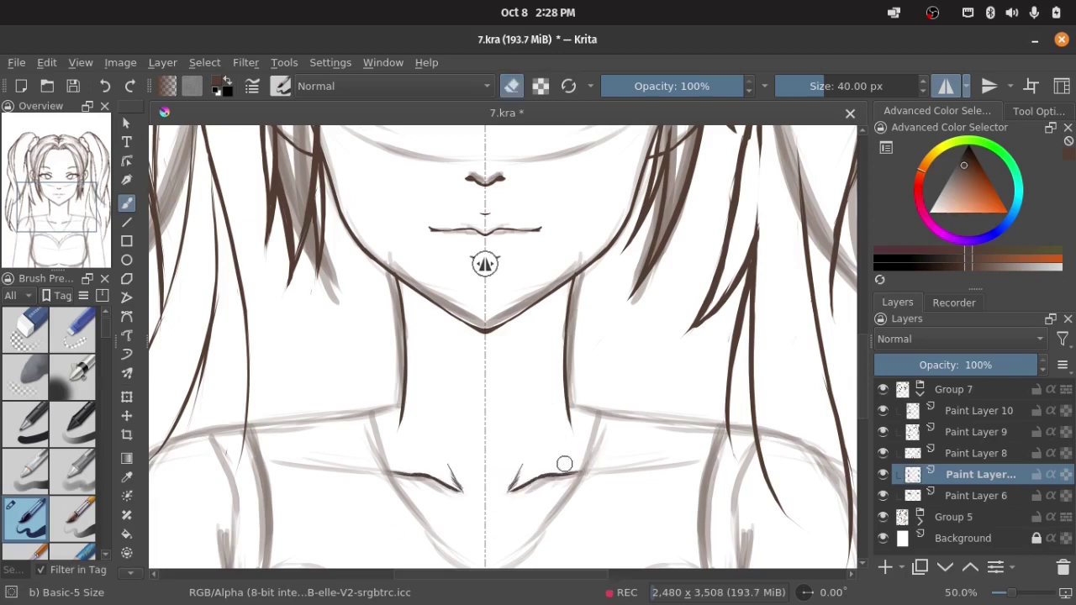
key(e)
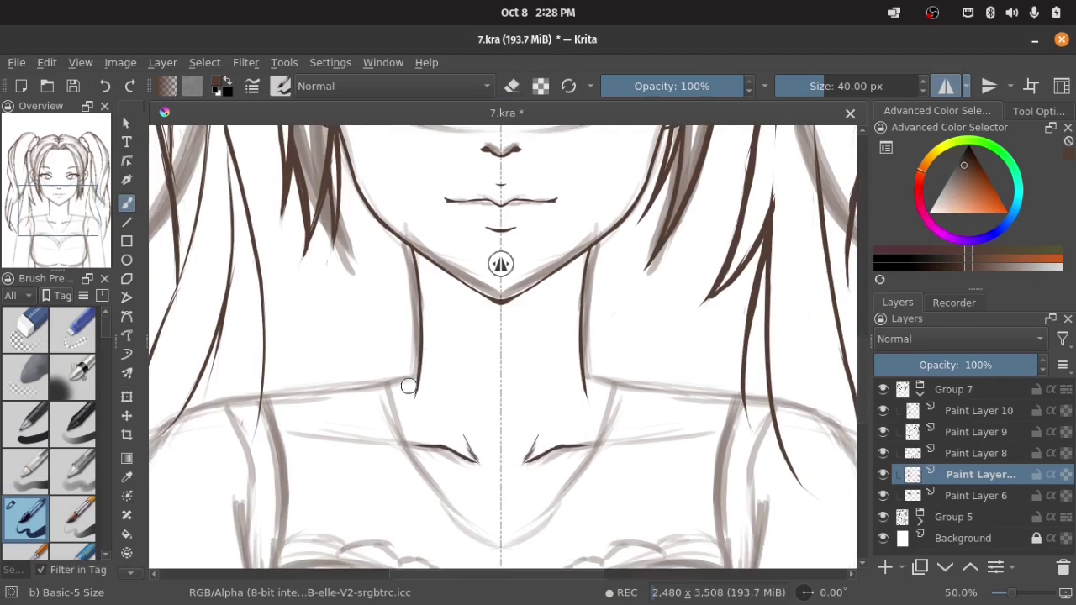
mouse_move(416, 371)
mouse_down()
mouse_move(393, 383)
mouse_move(462, 510)
mouse_move(501, 535)
mouse_up()
Draw the mirrored neck lines into a V neckline with short shoulder strokes.
scroll(501, 536, down, 1)
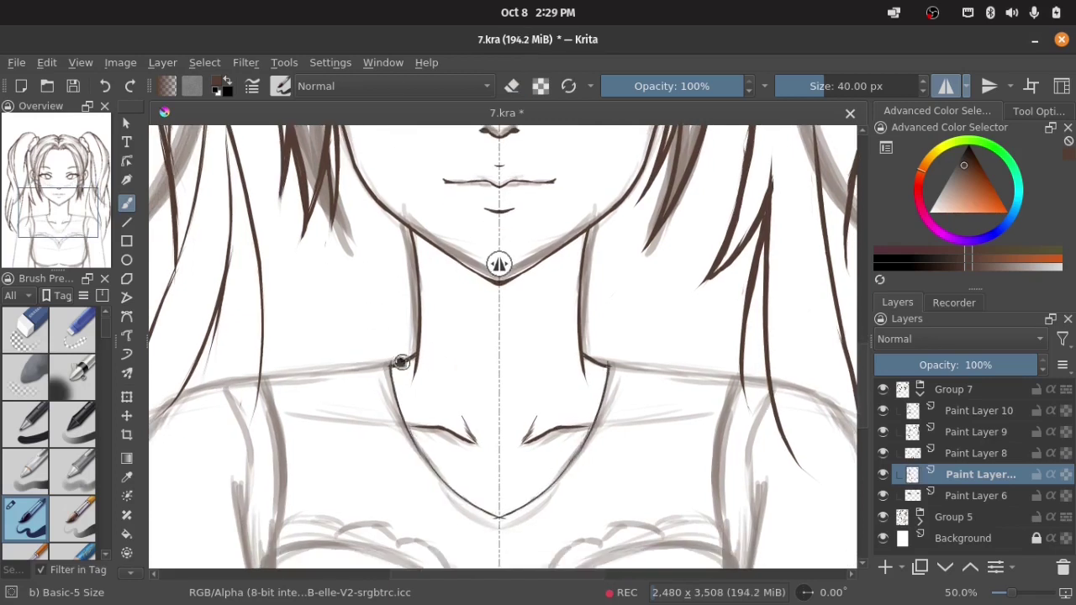
drag(402, 363, 480, 504)
key(e)
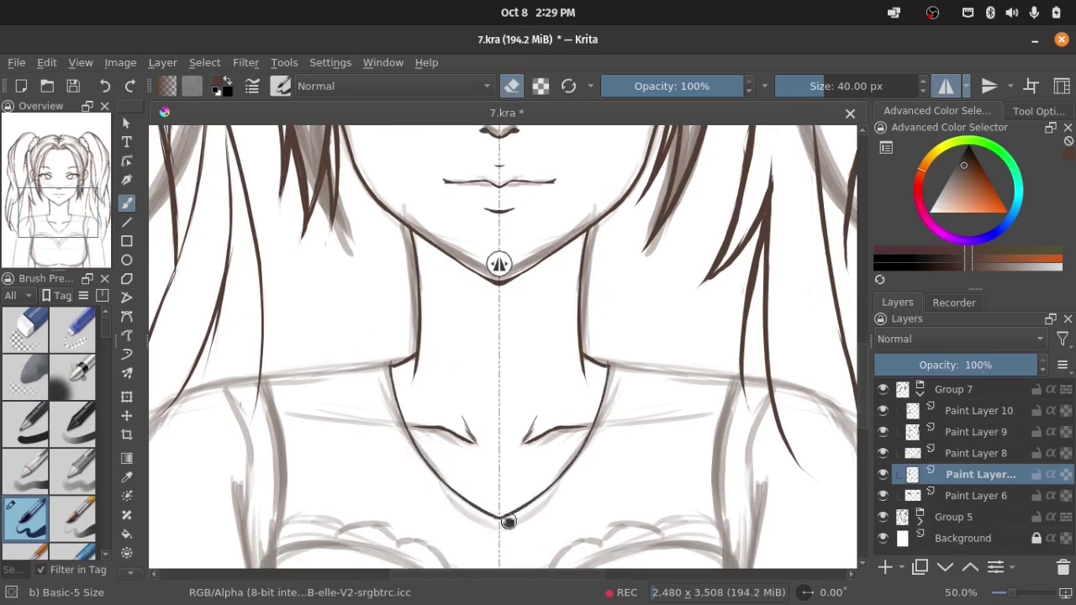
key(e)
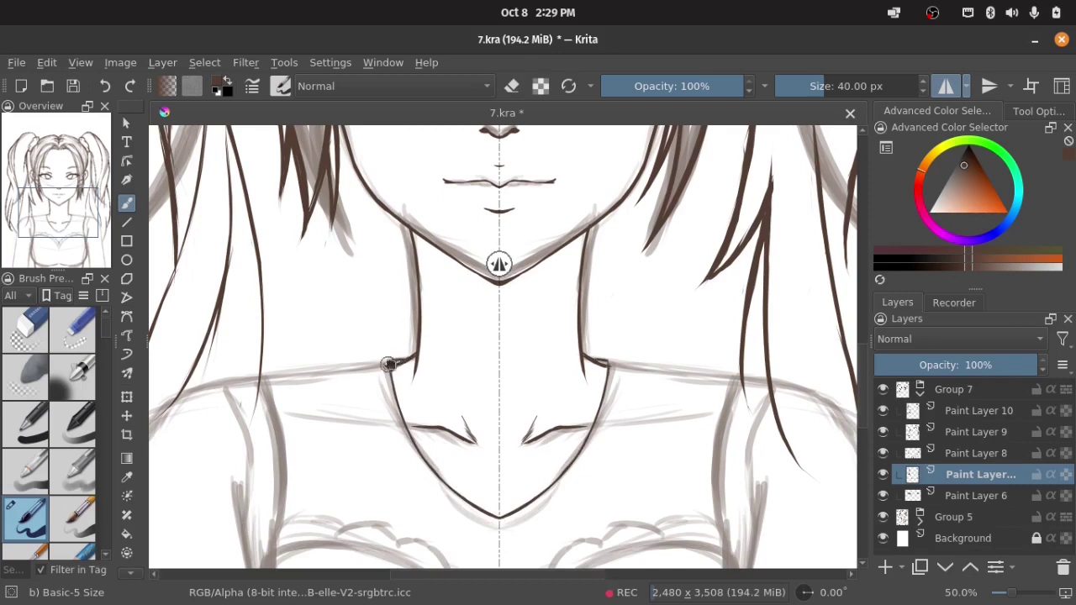
mouse_move(380, 362)
mouse_down()
mouse_move(392, 358)
mouse_move(382, 360)
mouse_up()
key(e)
key(e)
key(e)
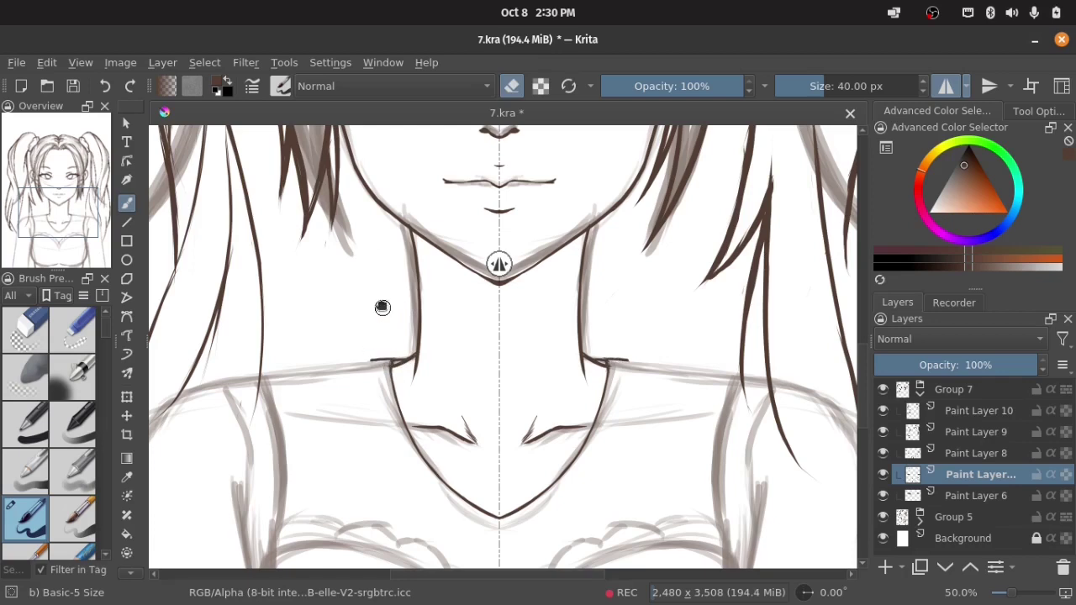
key(e)
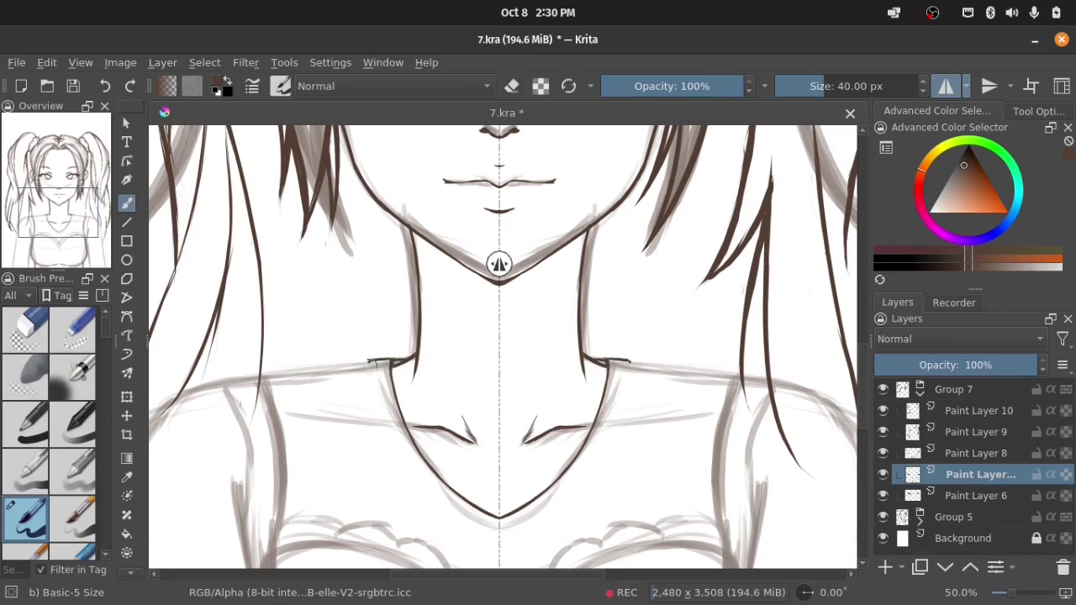
Erase stray bits along the collar and shoulder, then ink the doubled mirrored collar line.
key(e)
mouse_move(370, 362)
mouse_down()
mouse_move(383, 360)
mouse_move(499, 516)
mouse_up()
key(e)
key(e)
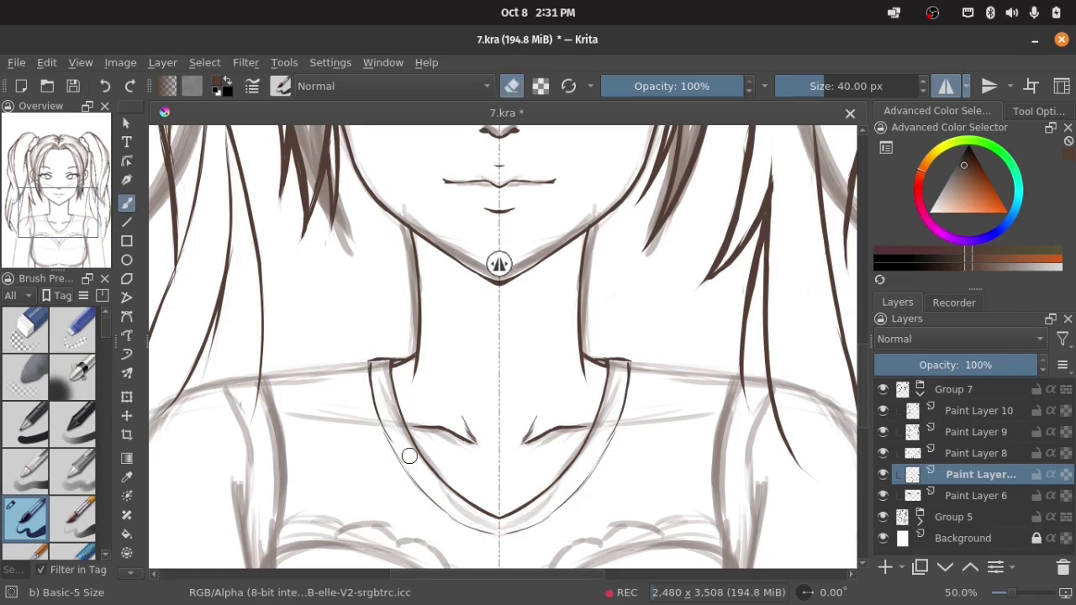
drag(408, 455, 384, 425)
key(e)
key(e)
key(e)
key(e)
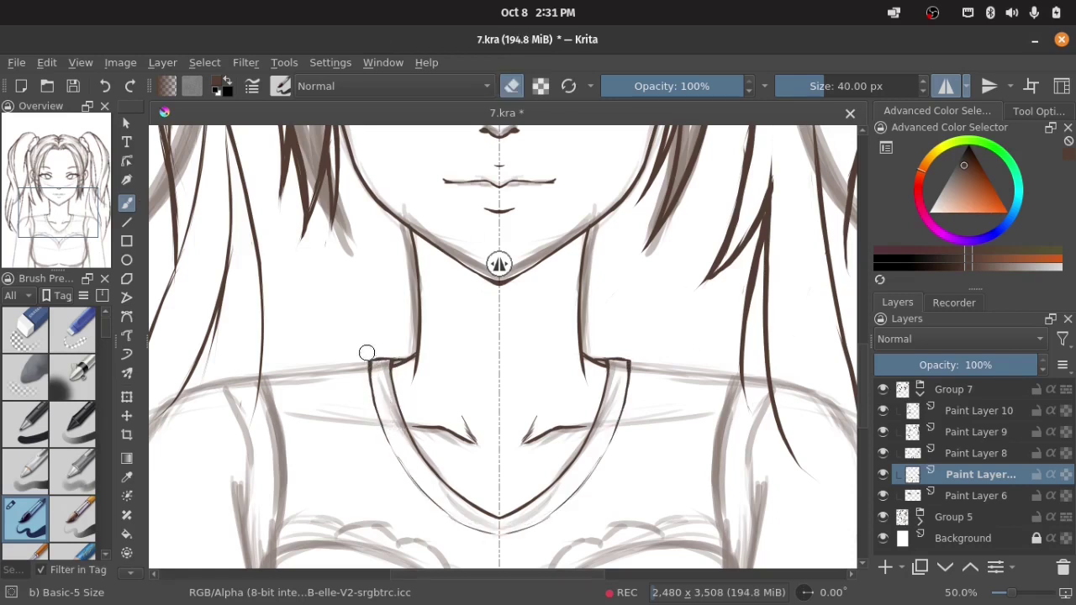
drag(367, 352, 393, 357)
key(e)
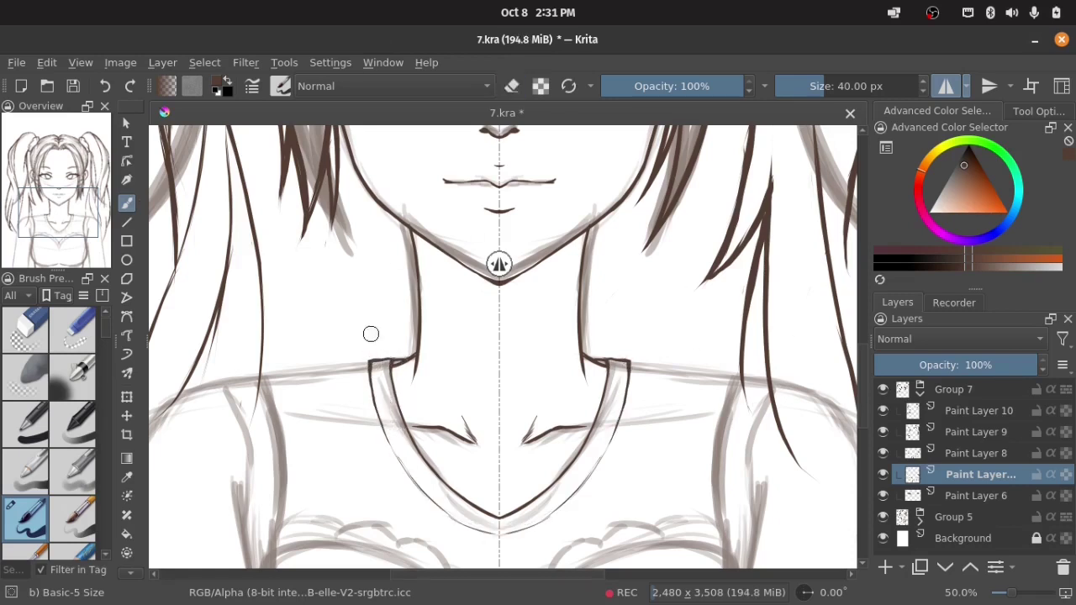
key(e)
drag(379, 379, 389, 366)
key(e)
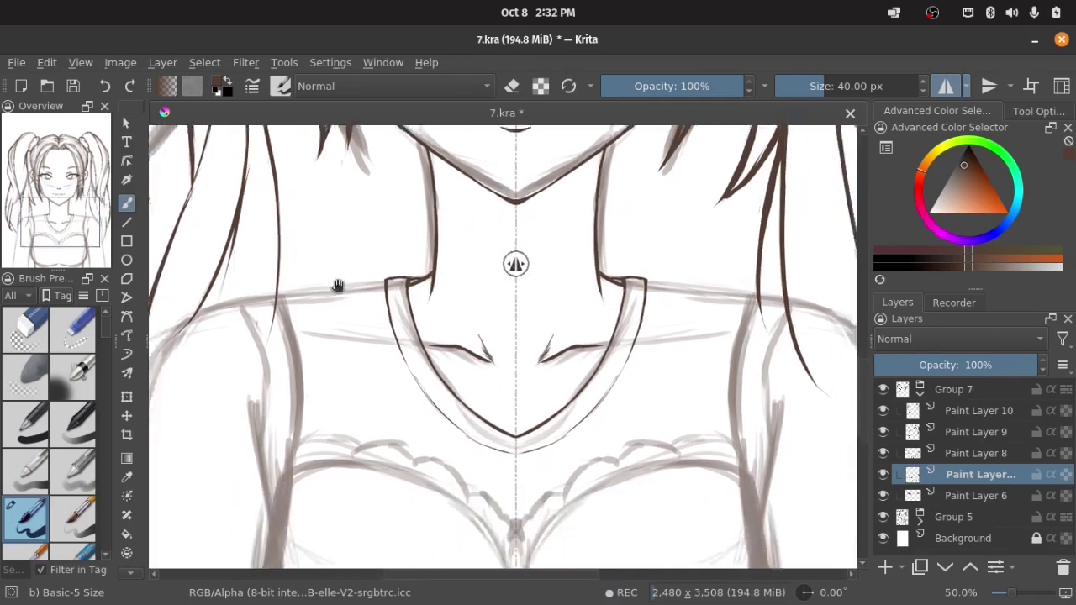
drag(336, 284, 373, 288)
drag(325, 337, 429, 325)
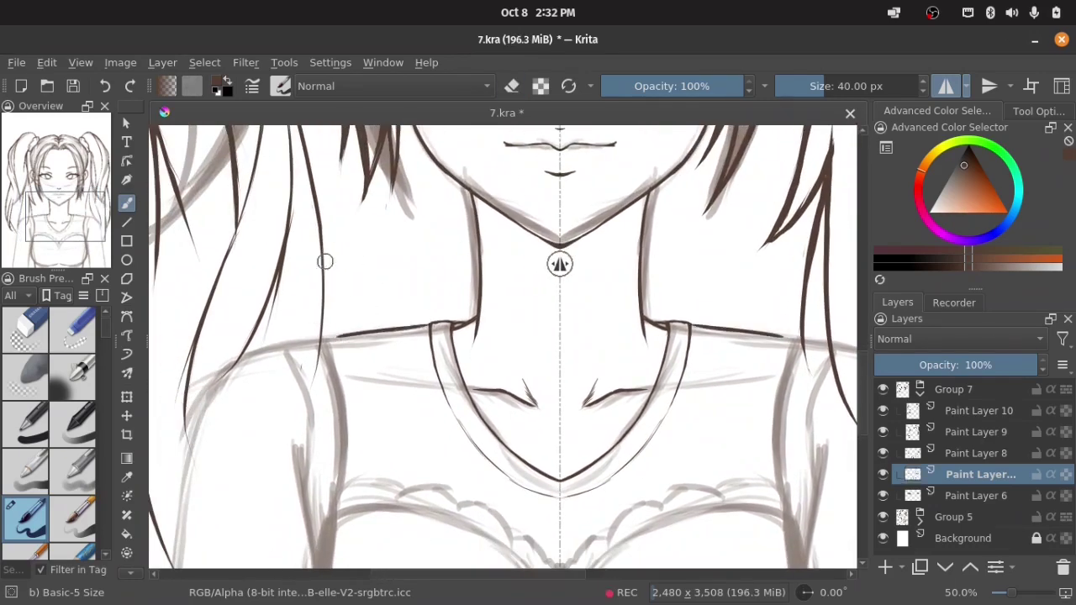
Extend the collar line toward the shoulder and ink the left torso edge, erasing strays.
drag(325, 340, 366, 327)
key(e)
key(e)
key(e)
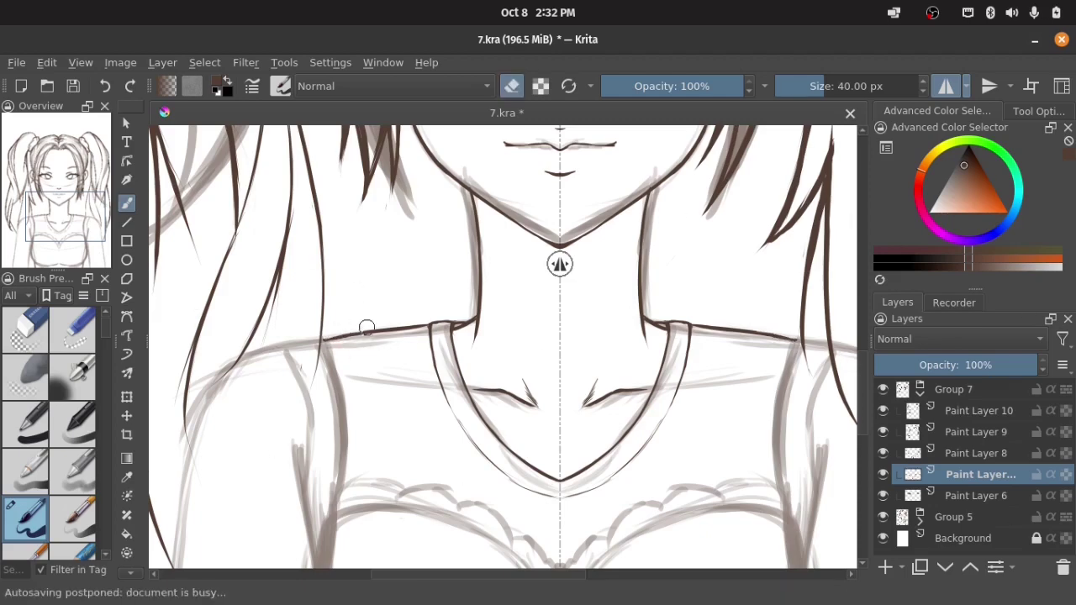
drag(433, 410, 411, 288)
key(e)
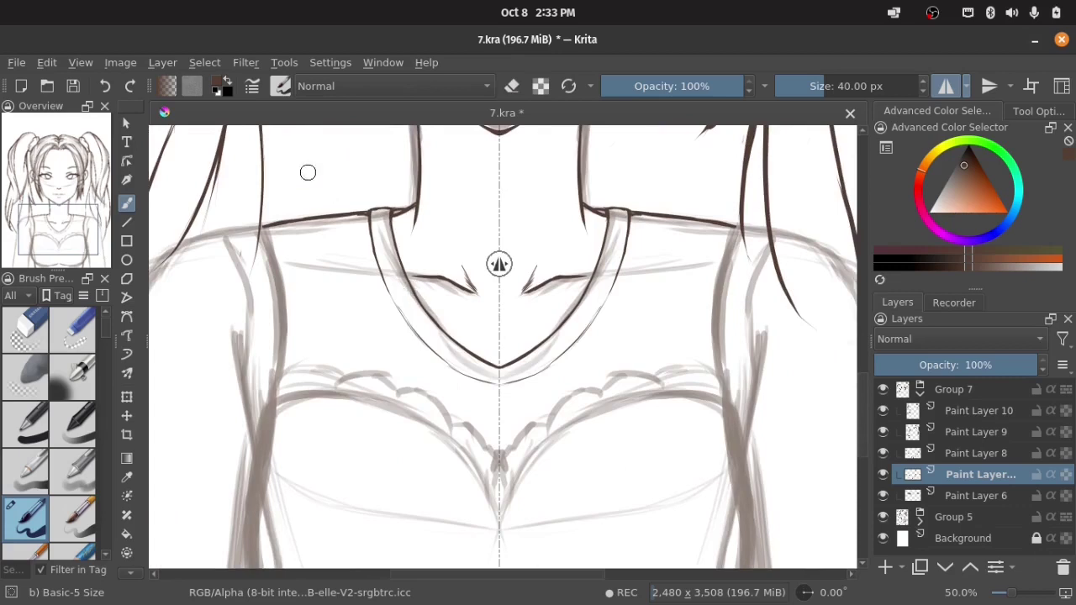
drag(263, 224, 262, 424)
key(e)
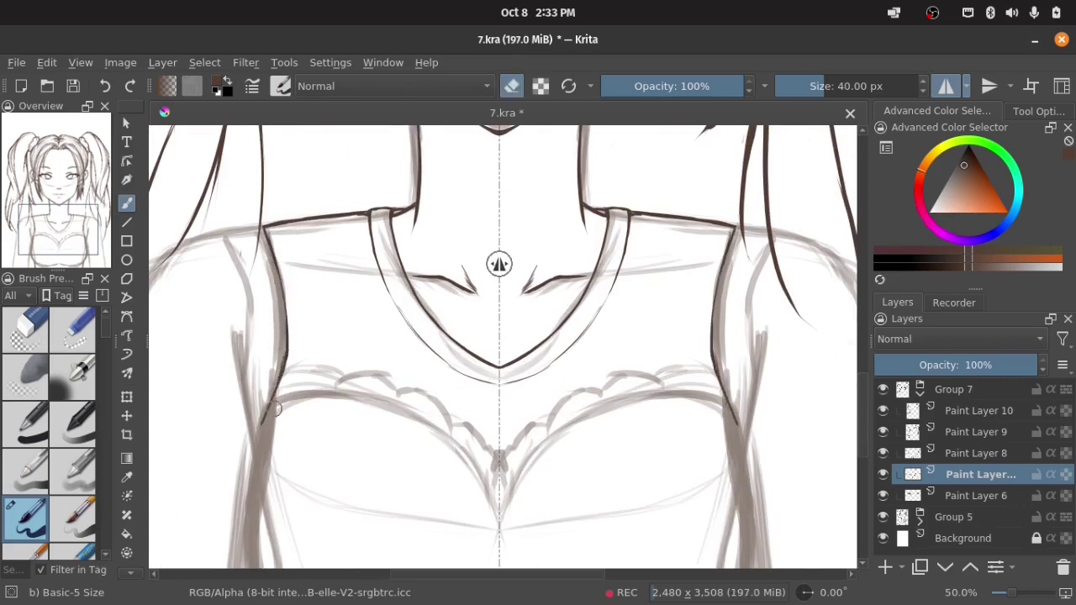
drag(269, 231, 285, 255)
Redraw the left shoulder line longer, mirrored on the right.
drag(359, 410, 344, 292)
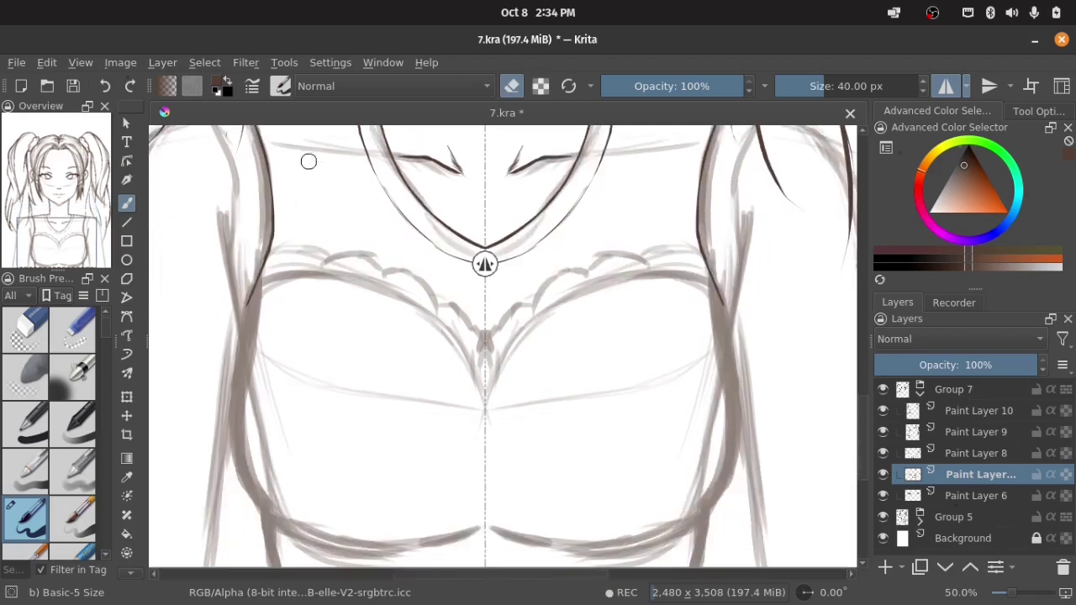
drag(330, 239, 362, 384)
key(e)
mouse_move(278, 248)
mouse_down()
mouse_move(228, 252)
mouse_move(256, 399)
mouse_move(258, 311)
mouse_move(256, 395)
mouse_up()
key(e)
key(e)
key(e)
key(e)
drag(256, 307, 256, 411)
drag(257, 412, 252, 286)
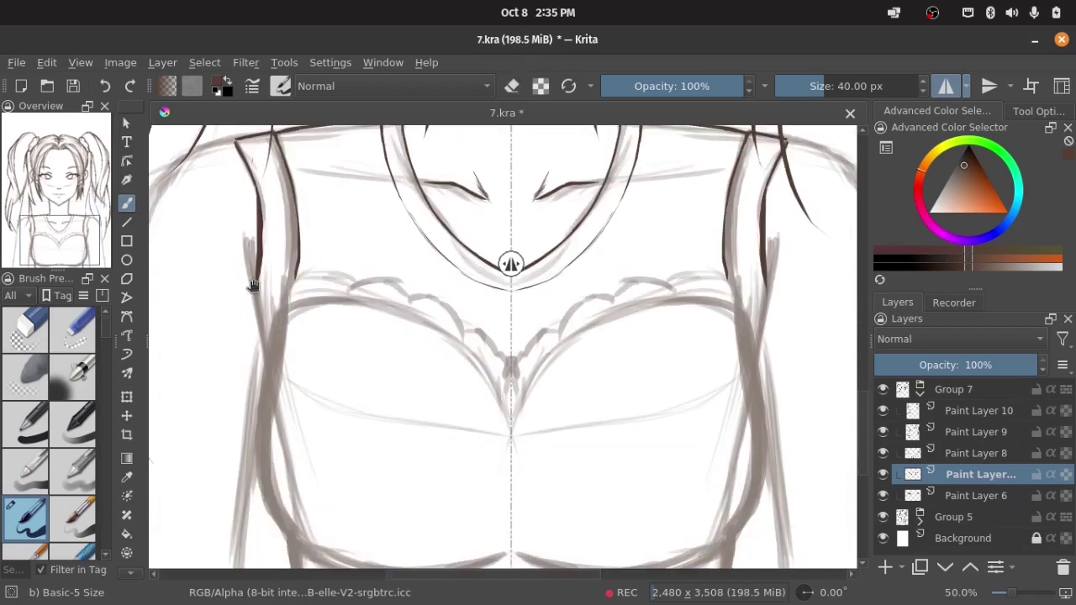
key(e)
mouse_move(249, 204)
mouse_down()
mouse_move(261, 328)
mouse_move(264, 211)
mouse_move(260, 277)
mouse_move(252, 200)
mouse_up()
Undo the unwanted shoulder strokes and reposition the view down to the chest.
key(e)
key(ctrl+z)
drag(256, 240, 259, 308)
key(ctrl+z)
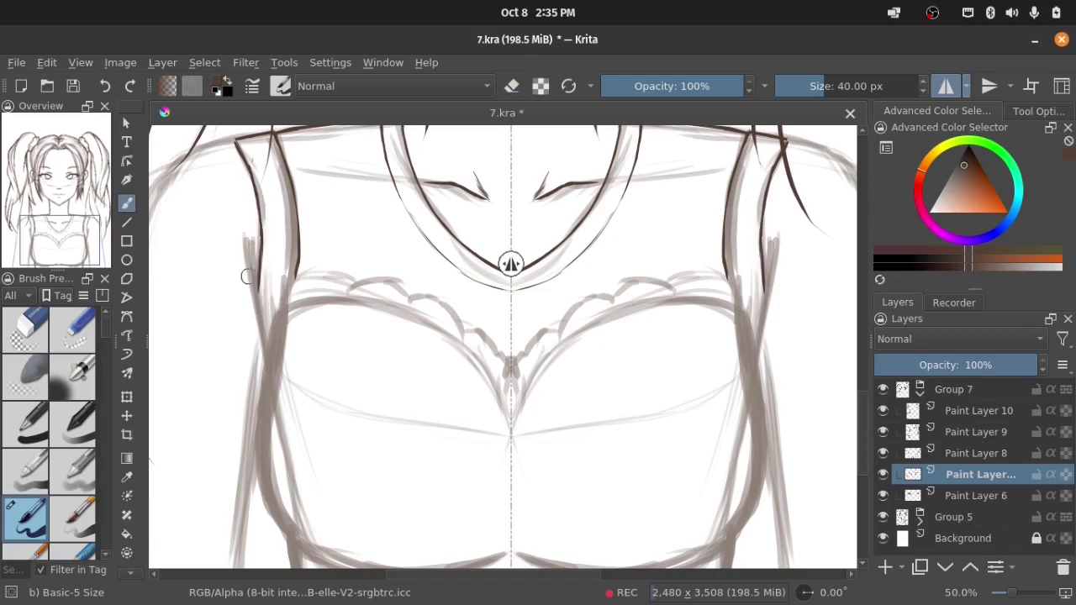
drag(669, 255, 540, 348)
key(e)
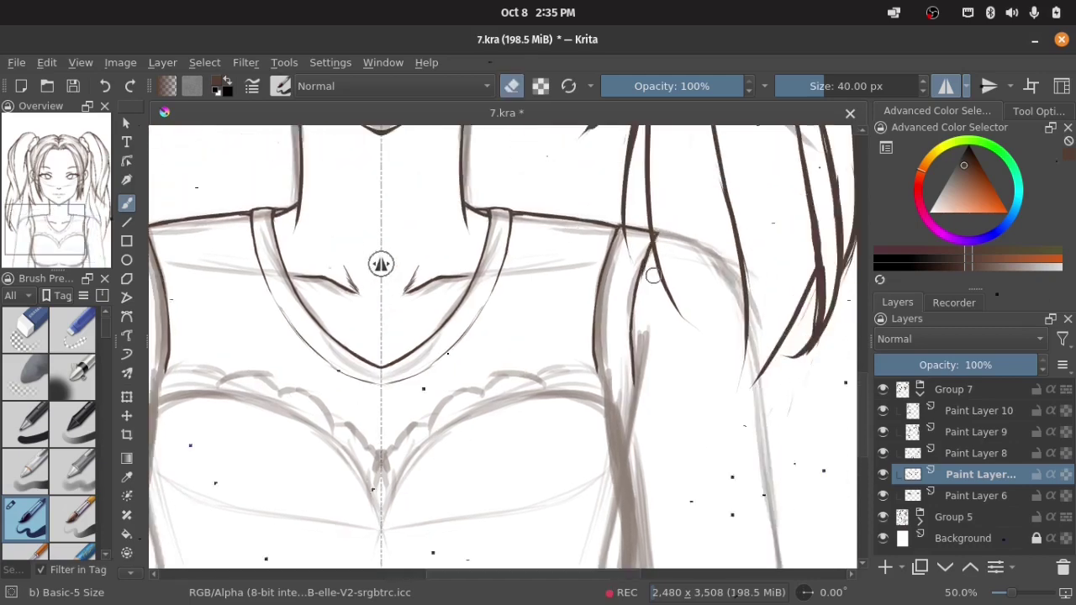
key(e)
drag(322, 300, 402, 162)
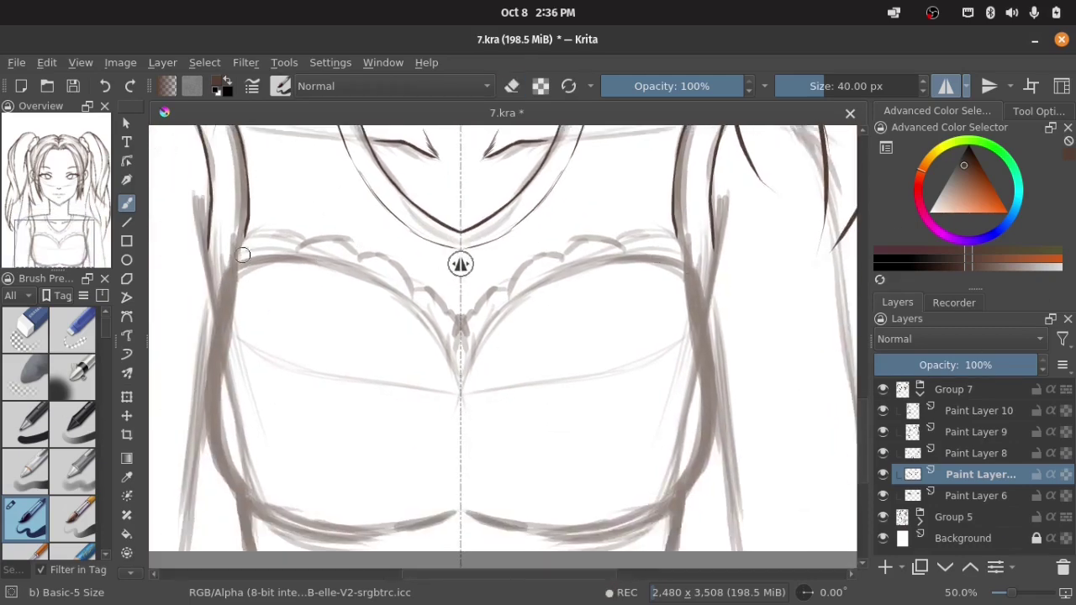
Ink the mirrored left torso edge, redrawing it to curve further down.
mouse_move(242, 255)
mouse_down()
mouse_move(222, 353)
mouse_move(207, 328)
mouse_up()
key(ctrl+z)
key(ctrl+z)
drag(234, 259, 215, 450)
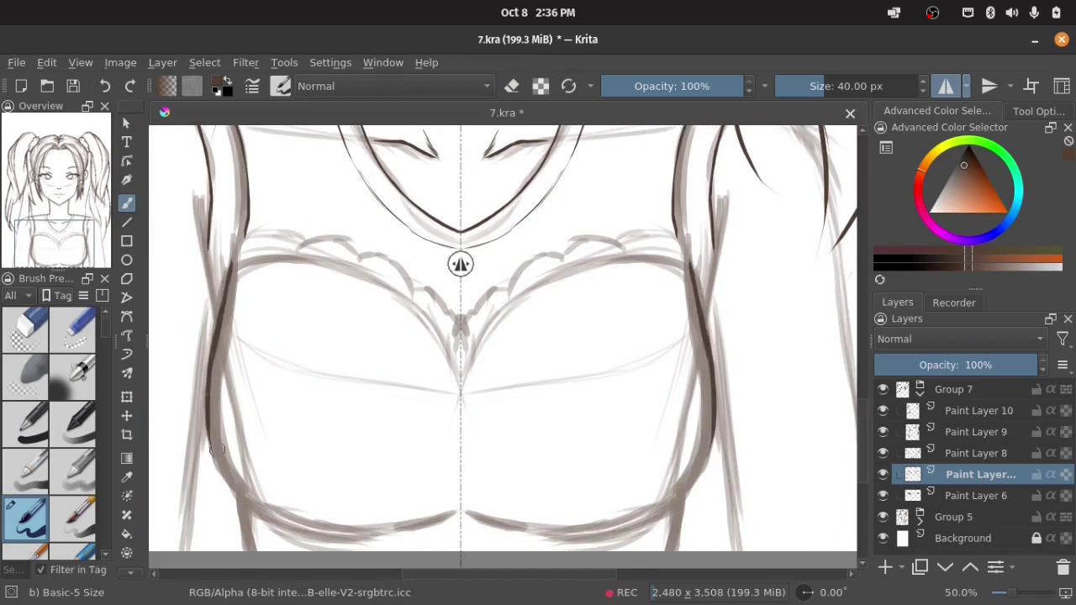
key(ctrl+z)
mouse_move(232, 262)
mouse_down()
mouse_move(244, 512)
mouse_move(213, 469)
mouse_up()
key(ctrl+z)
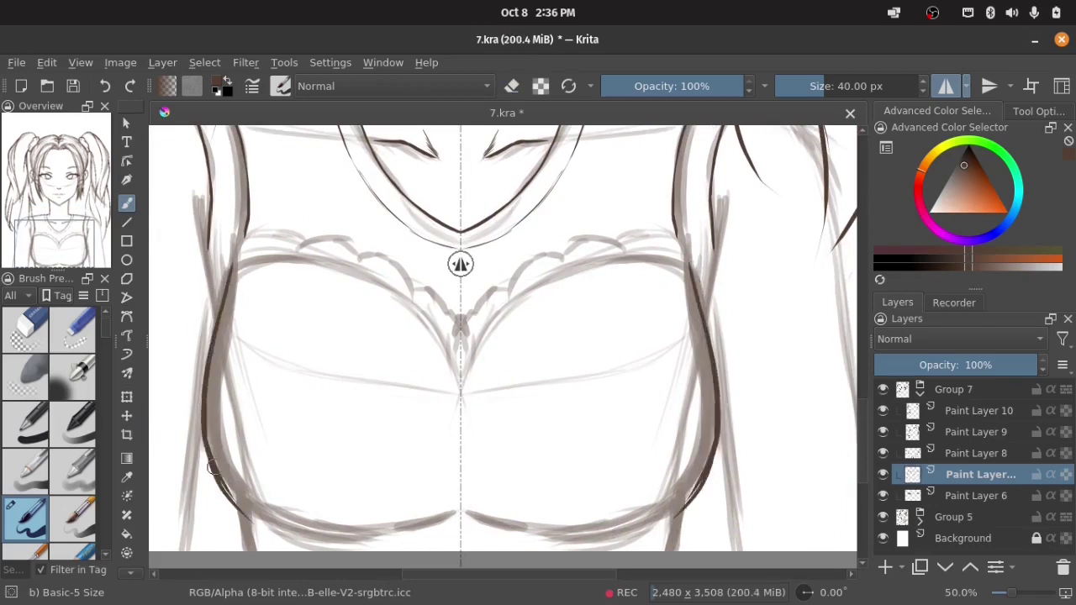
key(ctrl+z)
drag(209, 427, 252, 525)
Draw the lower chest curves so they meet at the bottom centre.
drag(463, 363, 448, 311)
drag(195, 387, 252, 491)
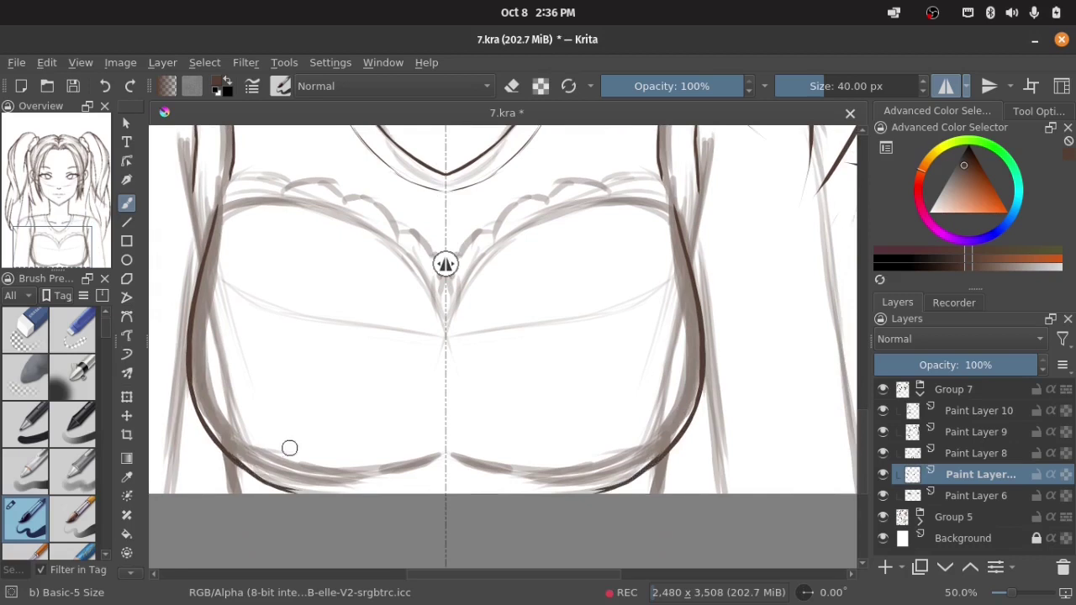
key(ctrl+z)
drag(193, 383, 248, 492)
drag(444, 465, 365, 490)
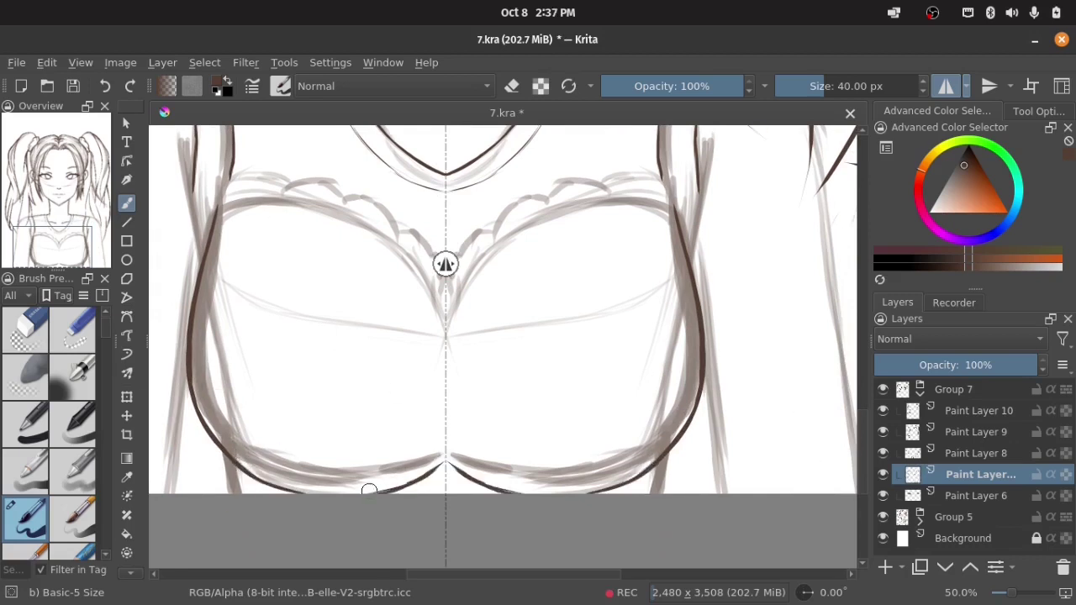
drag(372, 399, 419, 328)
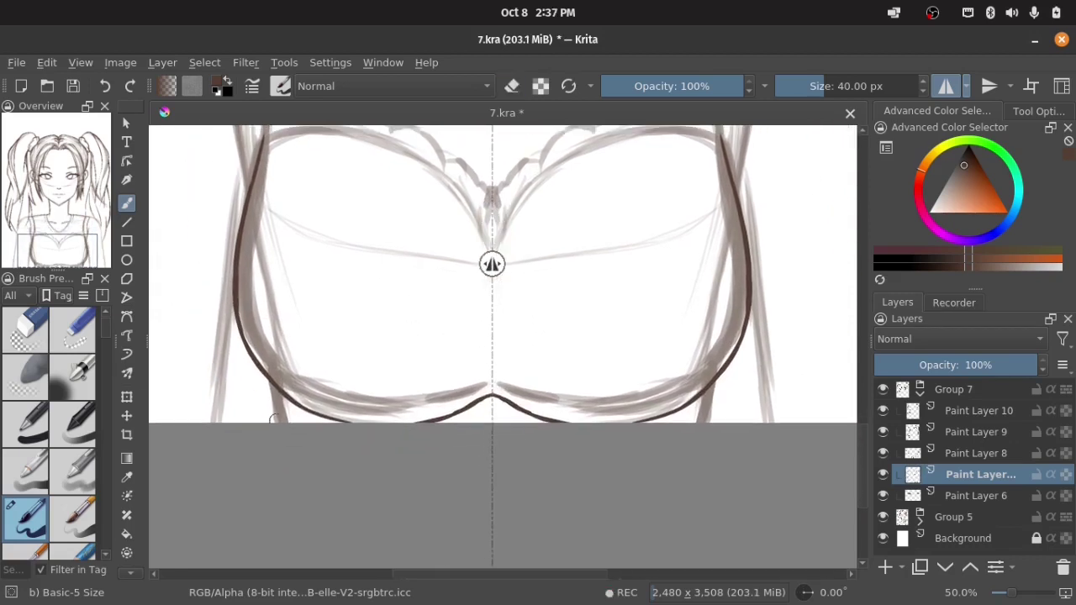
drag(543, 131, 555, 269)
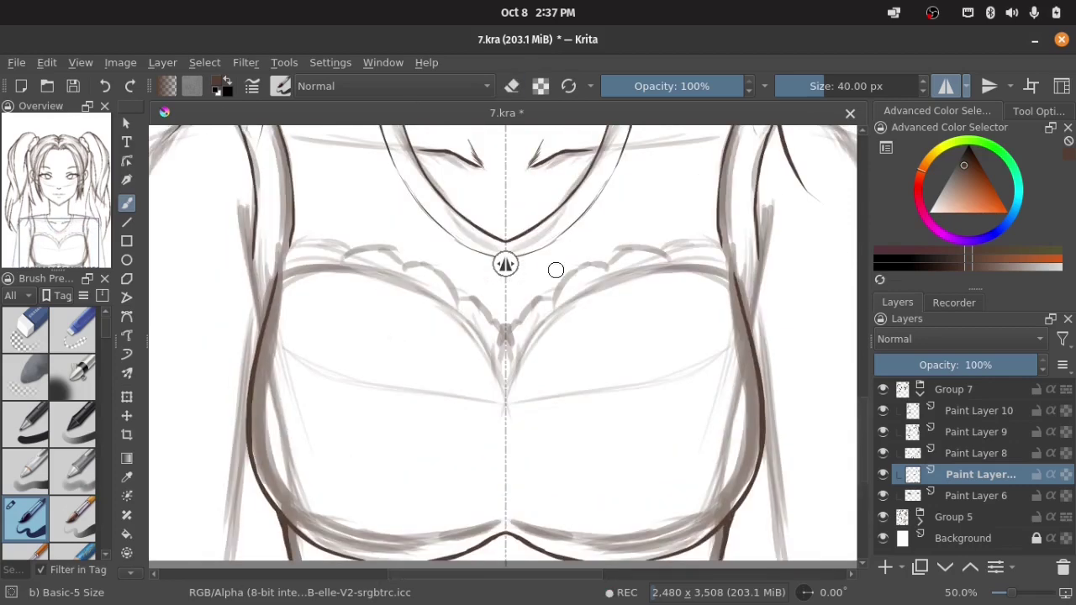
Draw the V-shaped cleavage curve and the mirrored upper chest contour.
drag(562, 311, 506, 401)
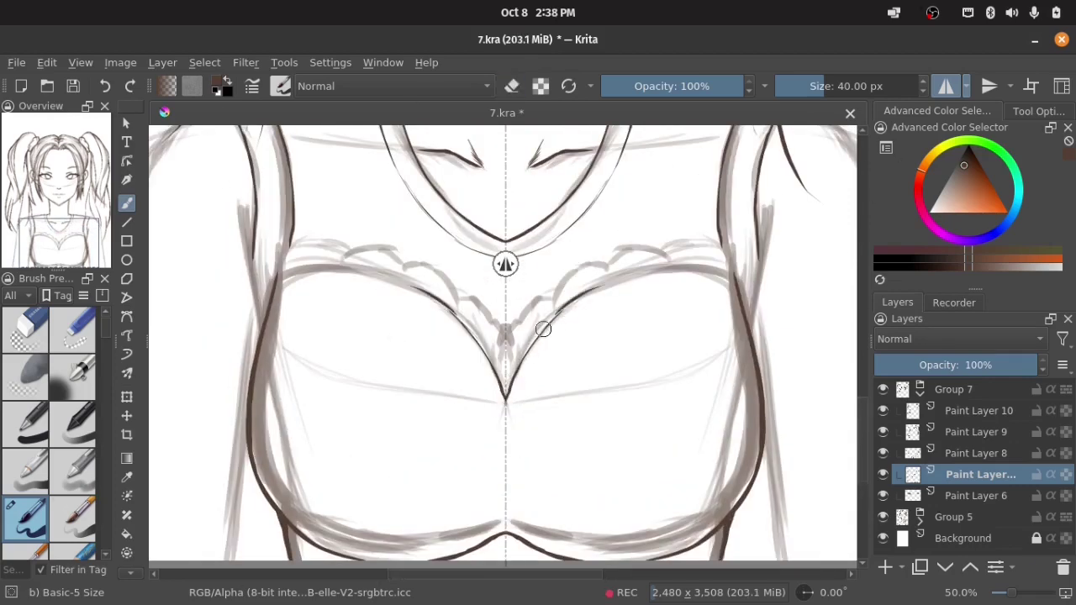
drag(589, 290, 505, 401)
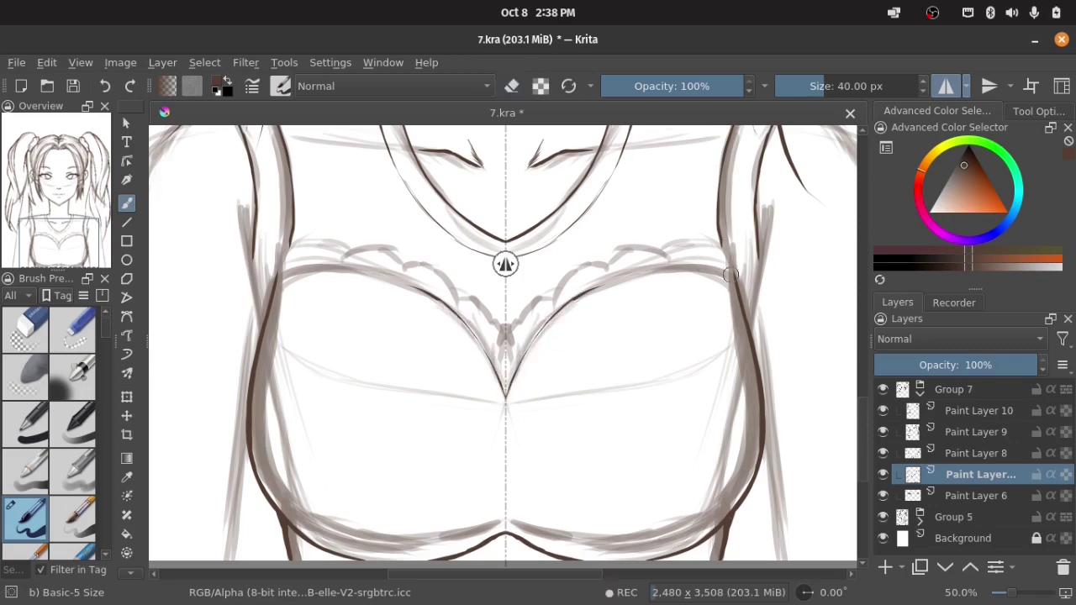
drag(724, 269, 505, 401)
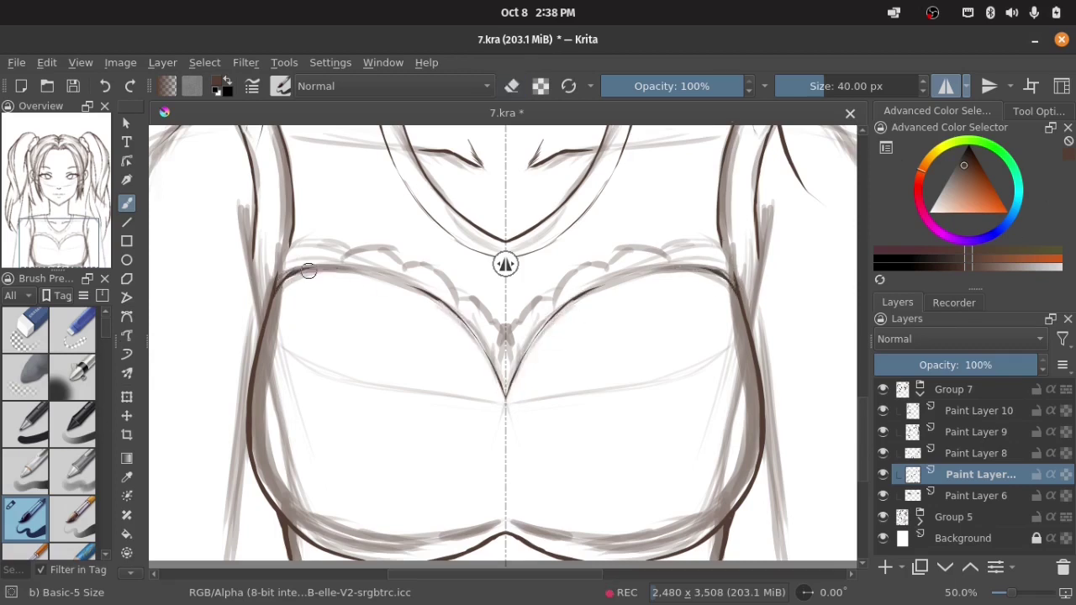
mouse_move(556, 321)
mouse_down()
mouse_move(723, 286)
mouse_move(630, 283)
mouse_up()
key(e)
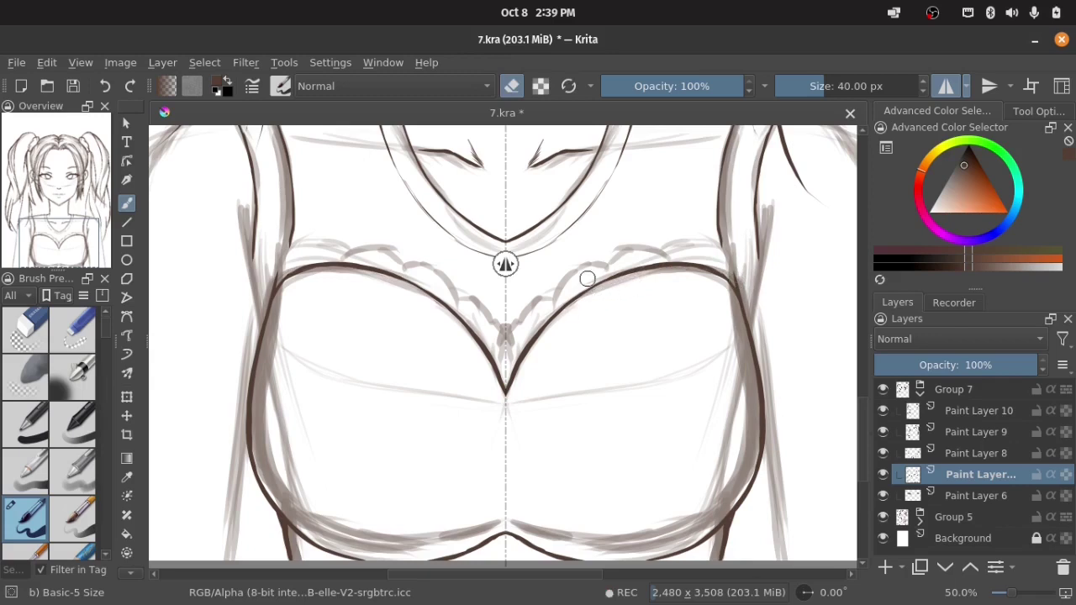
key(e)
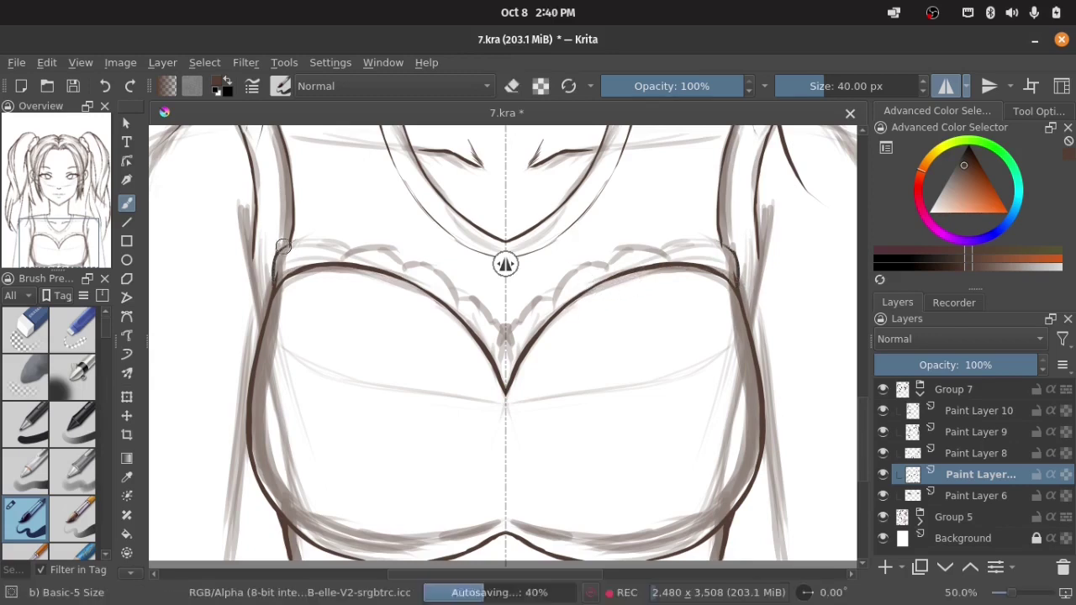
Draft a mirrored frill curve along the left chest edge, erasing and redrawing it.
key(e)
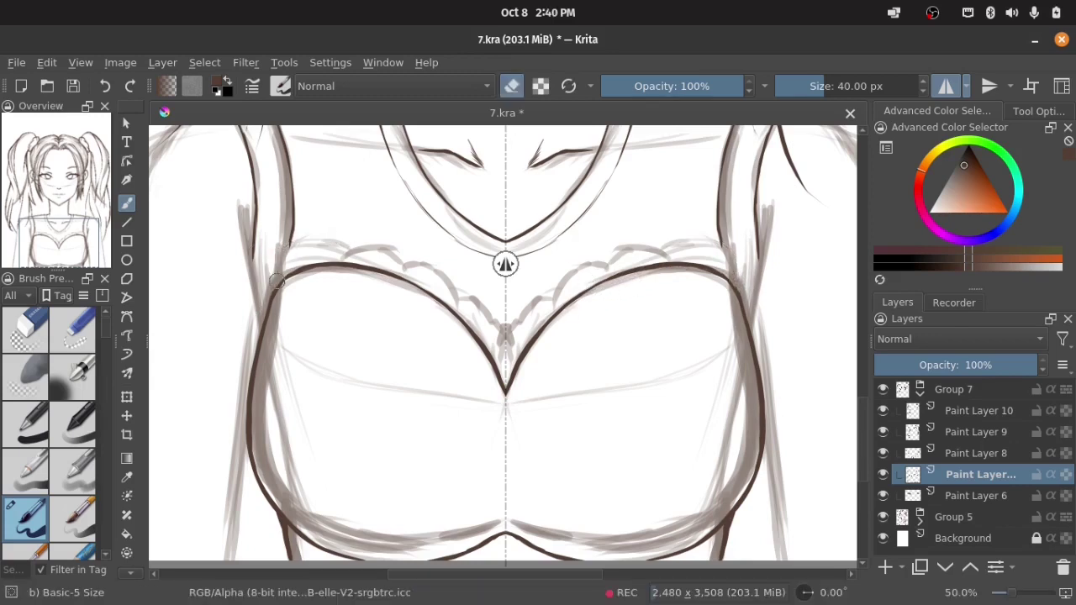
key(e)
scroll(305, 213, up, 2)
mouse_move(278, 217)
mouse_down()
mouse_move(236, 277)
mouse_move(225, 332)
mouse_up()
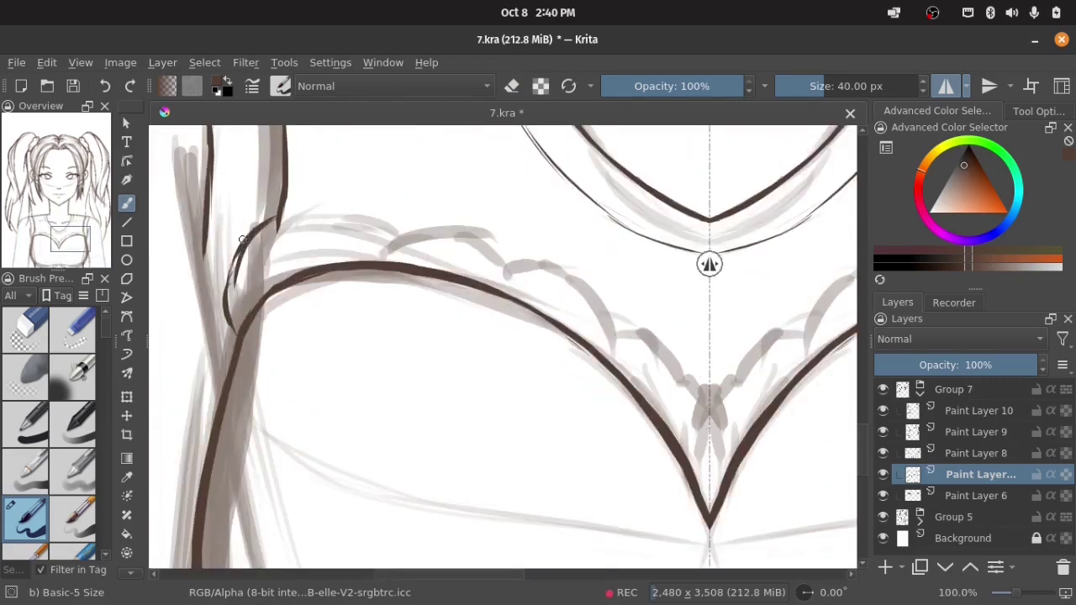
key(e)
drag(268, 222, 227, 303)
key(e)
drag(259, 226, 235, 332)
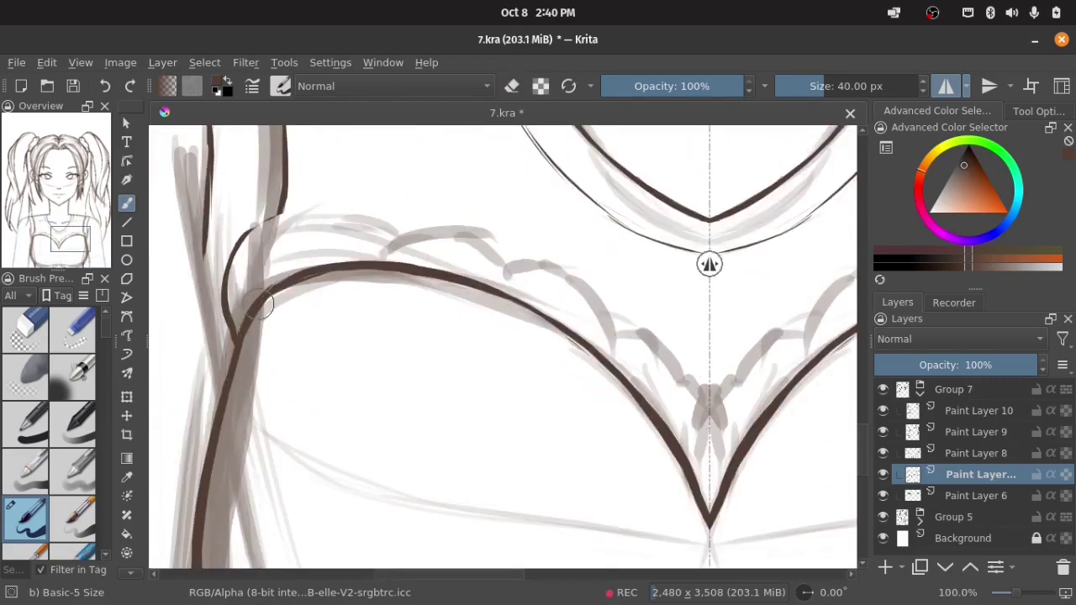
drag(253, 233, 370, 215)
key(e)
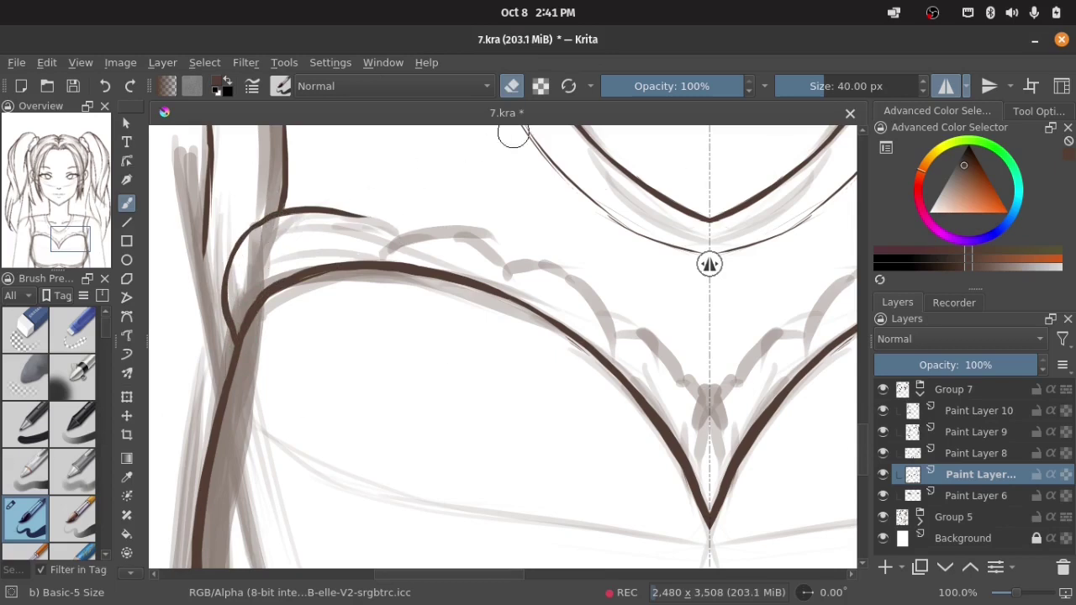
scroll(355, 283, up, 3)
key(e)
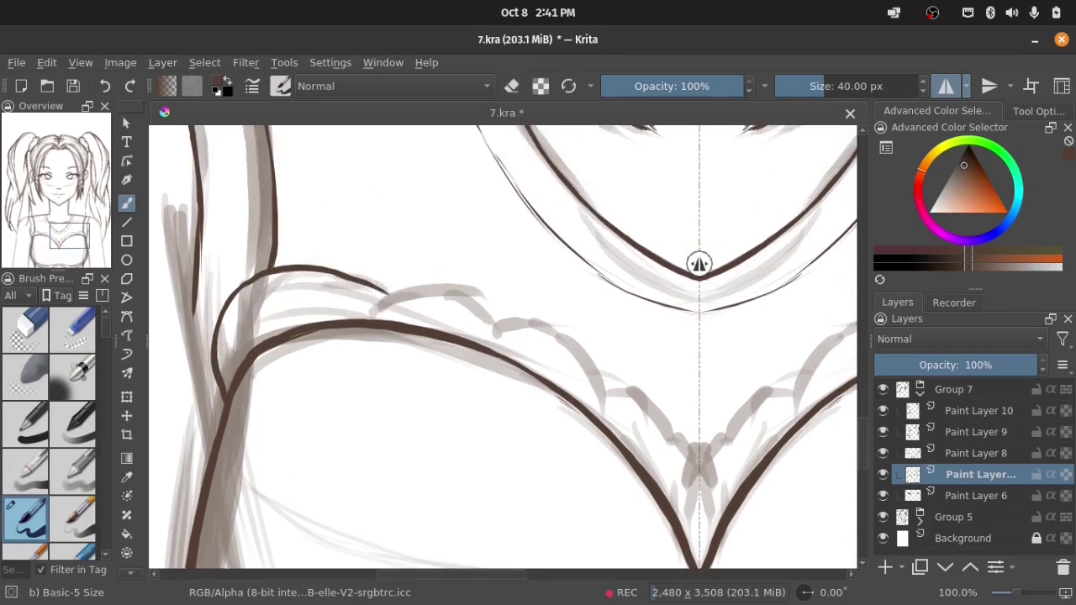
Add more arching mirrored scallops along the top's upper edge.
drag(367, 300, 503, 340)
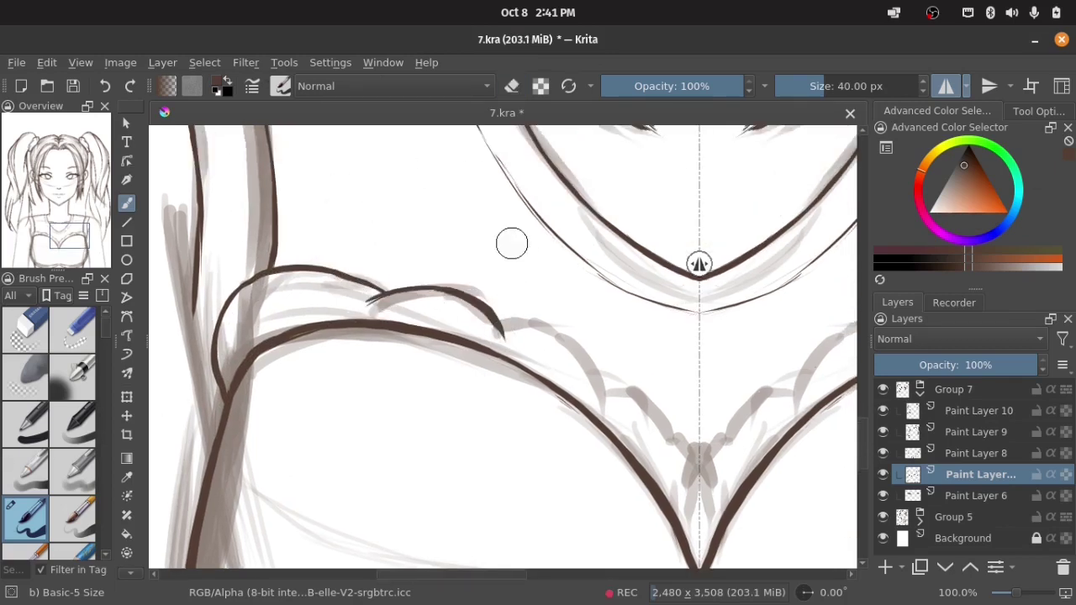
key(e)
mouse_move(370, 299)
mouse_down()
mouse_move(514, 346)
mouse_move(492, 305)
mouse_up()
key(e)
key(e)
key(e)
scroll(504, 285, down, 1)
mouse_move(383, 252)
mouse_down()
mouse_move(457, 277)
mouse_move(492, 341)
mouse_move(569, 391)
mouse_move(588, 424)
mouse_up()
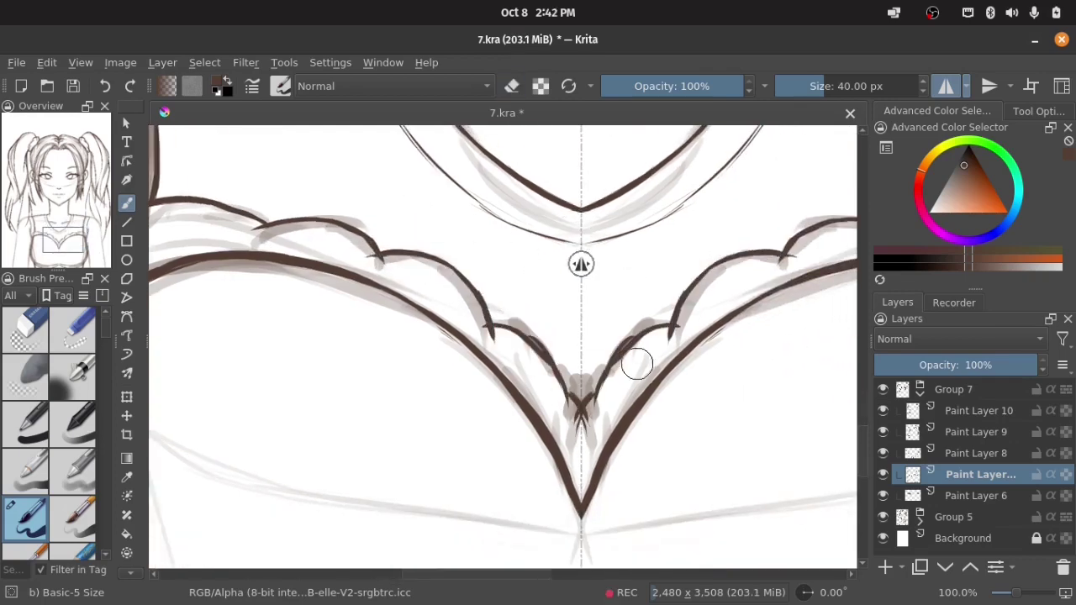
scroll(663, 328, up, 1)
scroll(589, 337, down, 4)
Erase the scalloped frill lines with the circle eraser and add a new paint layer.
key(slash)
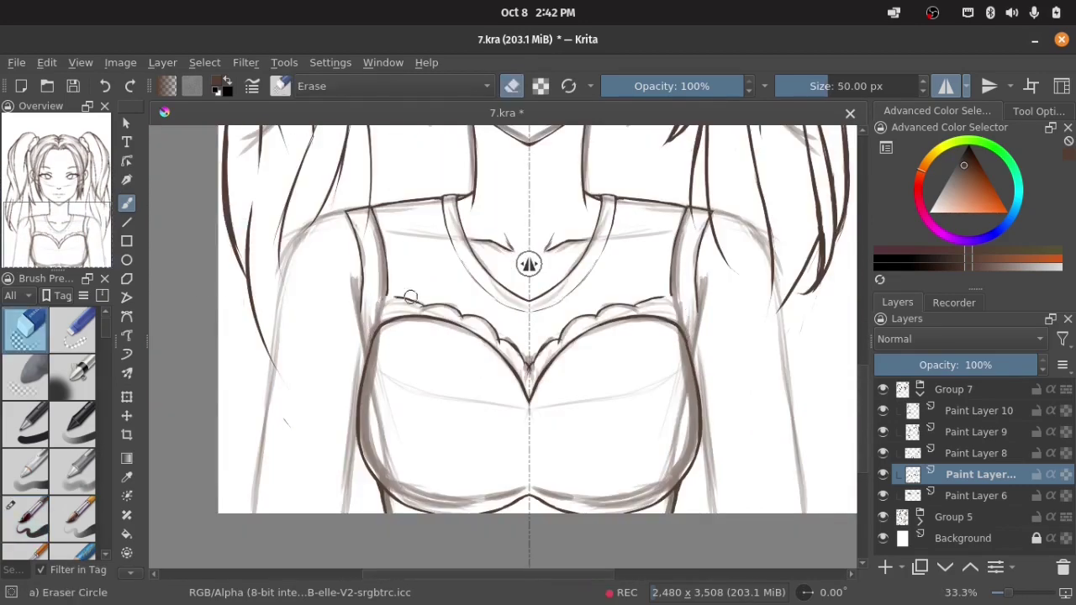
mouse_move(410, 297)
mouse_down()
mouse_move(492, 335)
mouse_move(531, 375)
mouse_up()
key(Insert)
key(slash)
Draw the left frill curve down from the neckline edge, redoing unsatisfying attempts.
scroll(411, 354, up, 3)
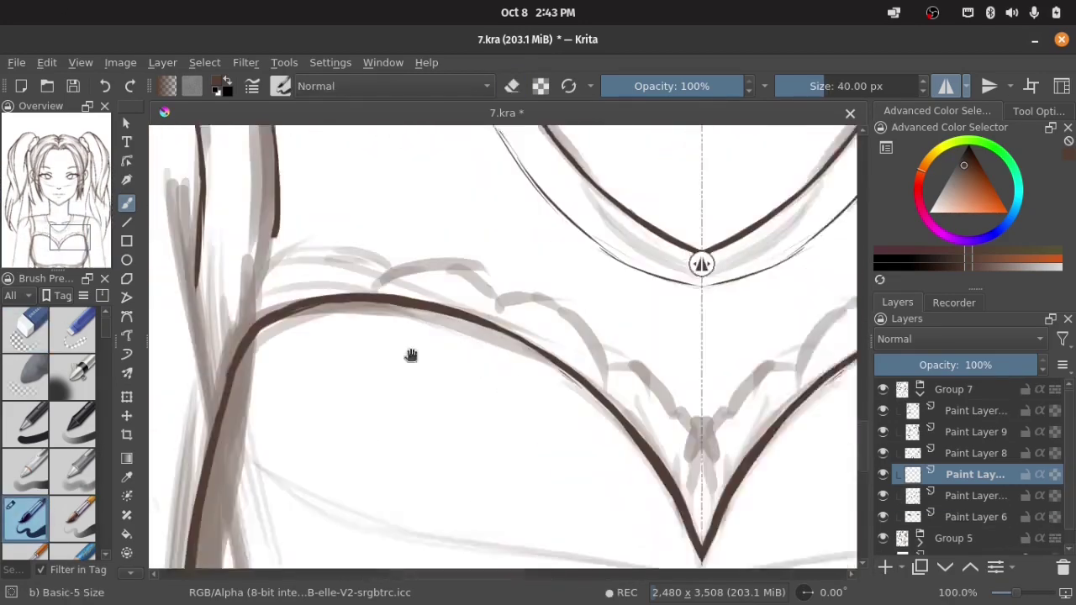
drag(411, 354, 479, 381)
drag(305, 313, 361, 279)
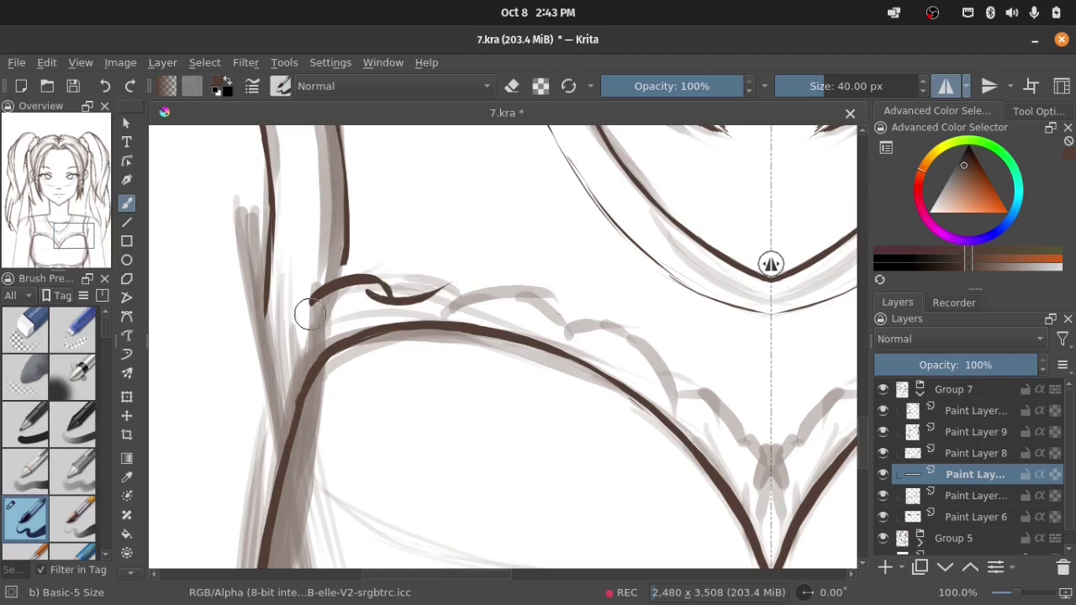
drag(309, 314, 294, 370)
key(ctrl+z)
drag(320, 287, 292, 344)
key(ctrl+z)
drag(320, 288, 296, 380)
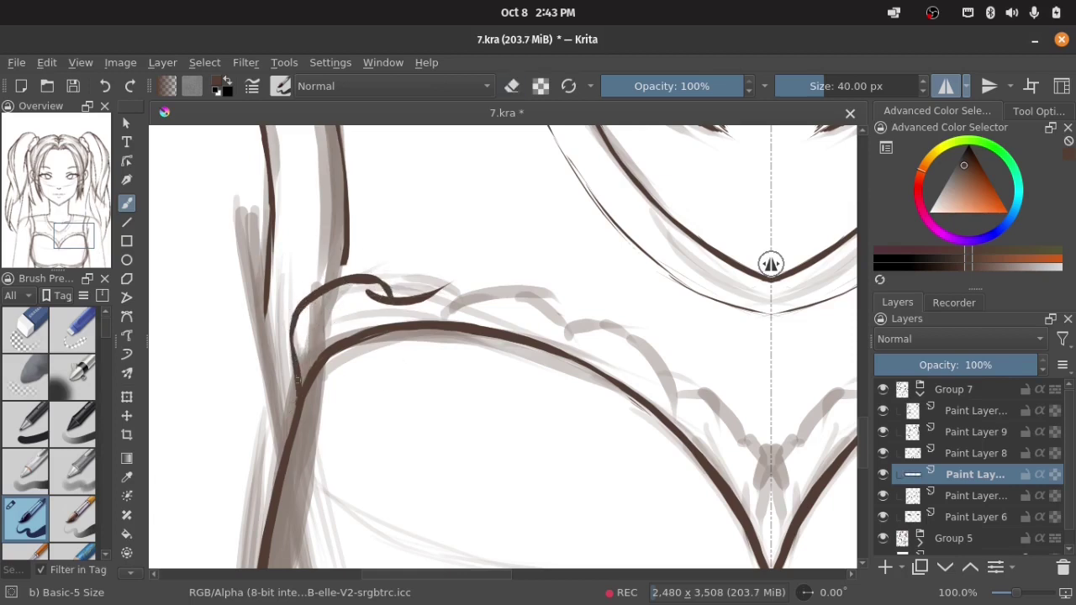
Add a short hook and mirrored ruffle curves leading to a V at the centre line.
drag(452, 288, 564, 307)
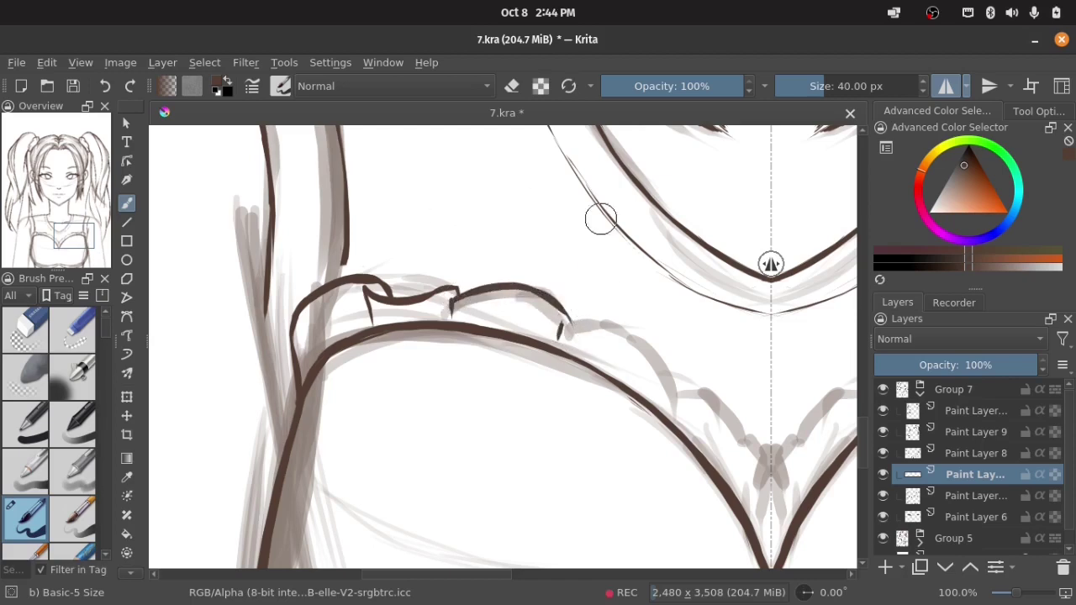
drag(600, 219, 444, 204)
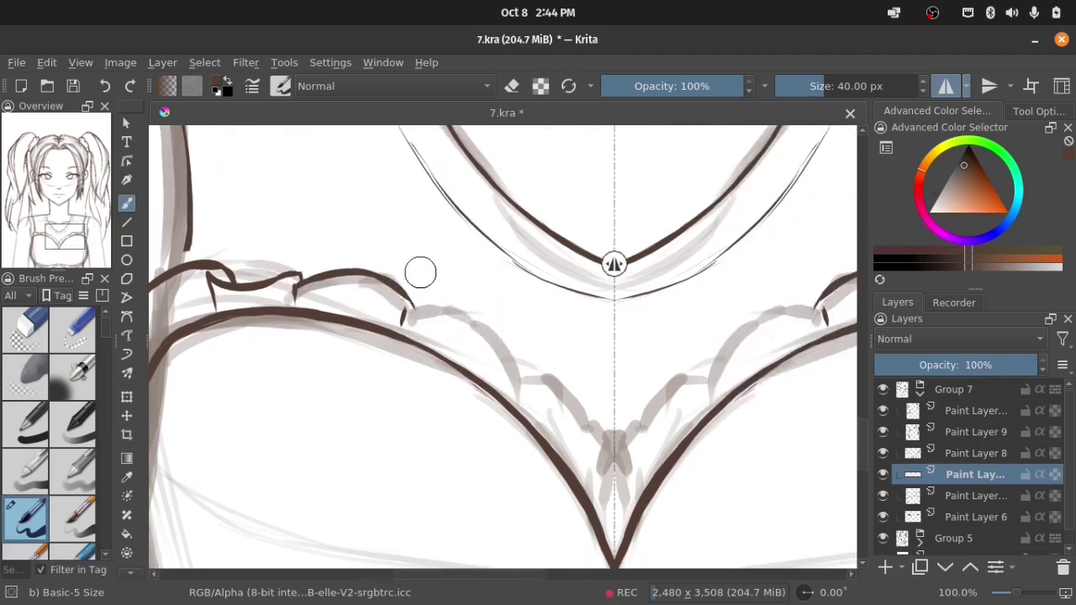
mouse_move(402, 315)
mouse_down()
mouse_move(487, 322)
mouse_move(478, 354)
mouse_up()
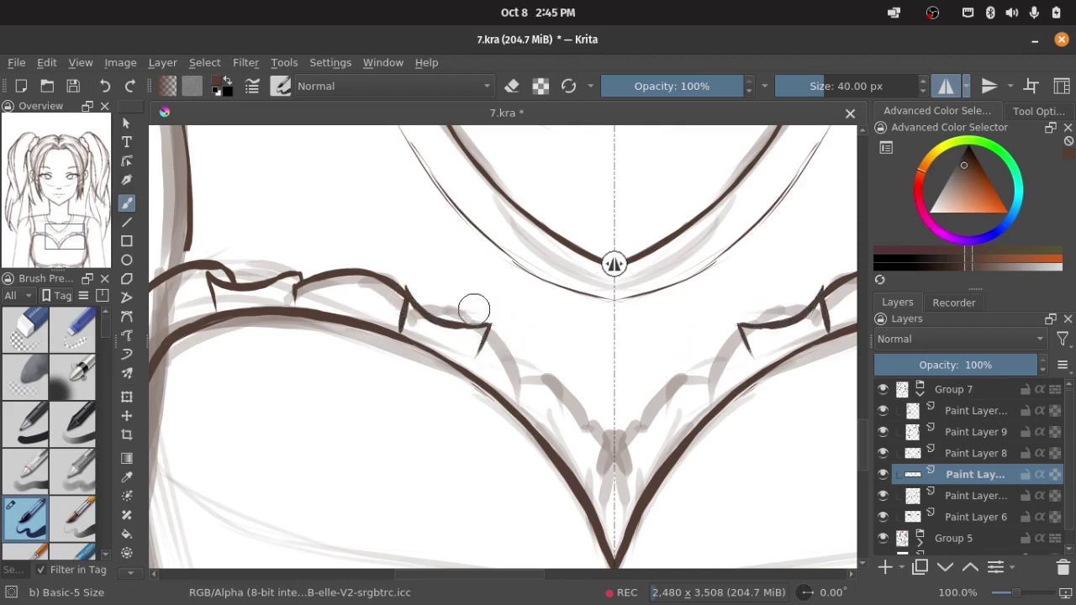
drag(459, 305, 551, 379)
drag(535, 380, 612, 427)
key(ctrl+z)
drag(535, 379, 612, 446)
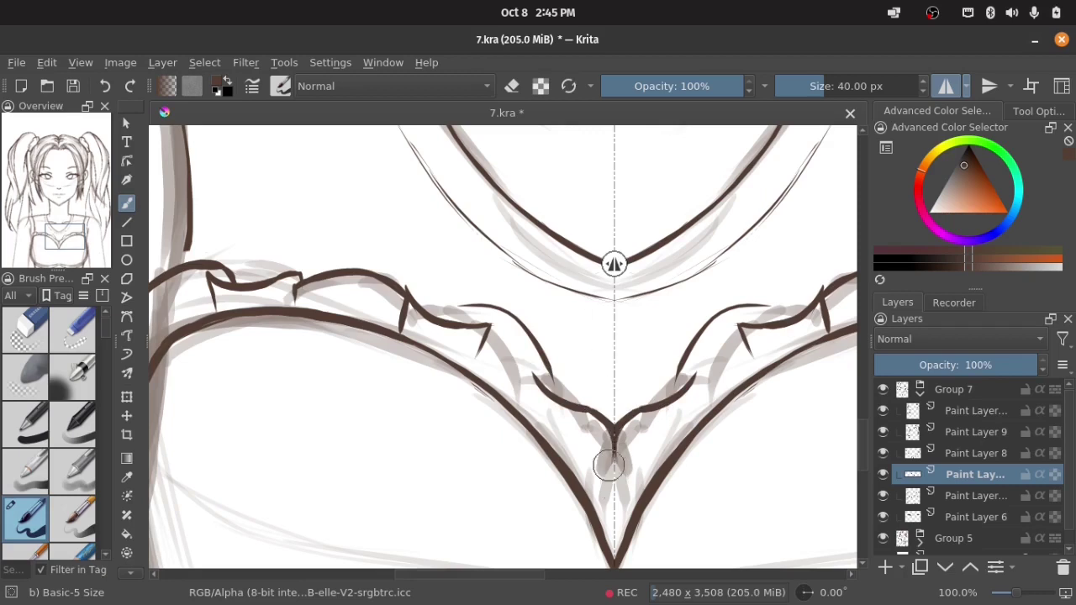
Restore the V-shaped centre strokes and erase the tips of the small centre curl.
key(ctrl+z)
key(ctrl+z)
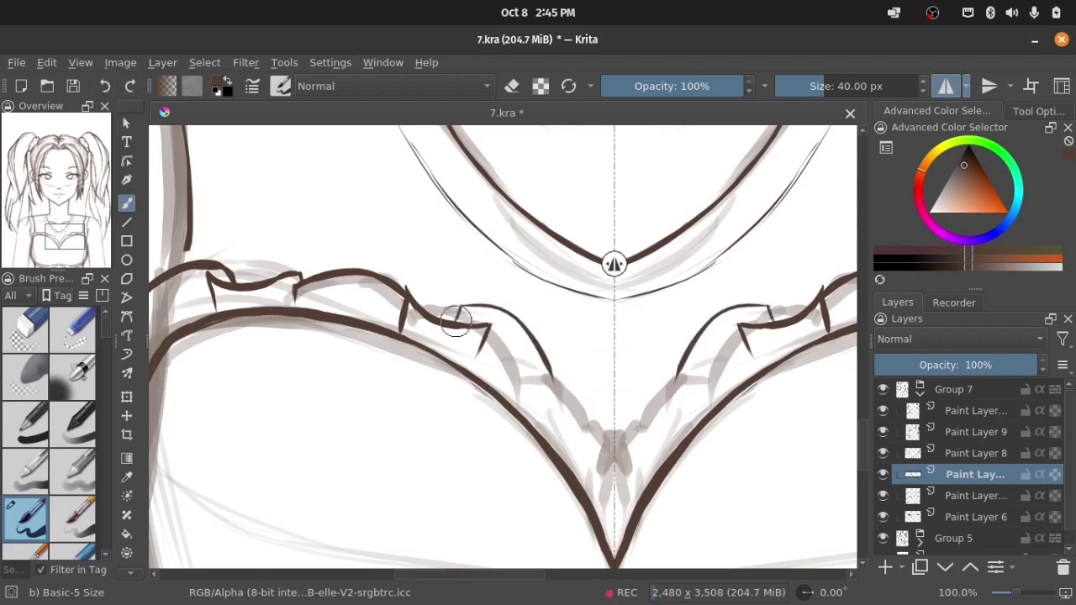
key(ctrl+shift+z)
key(ctrl+shift+z)
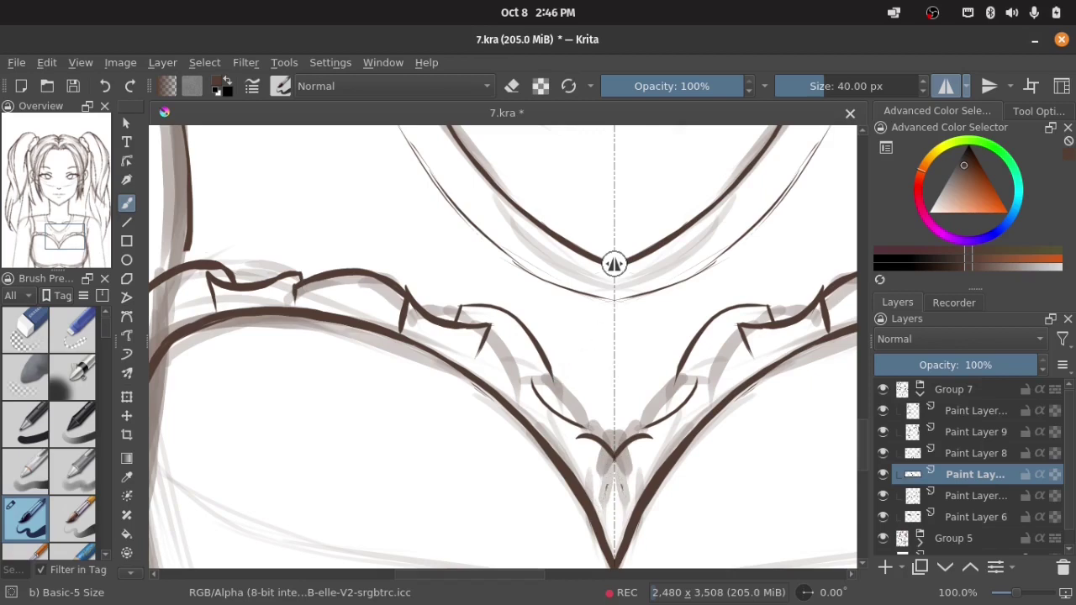
key(e)
key(e)
drag(578, 438, 612, 458)
key(e)
key(e)
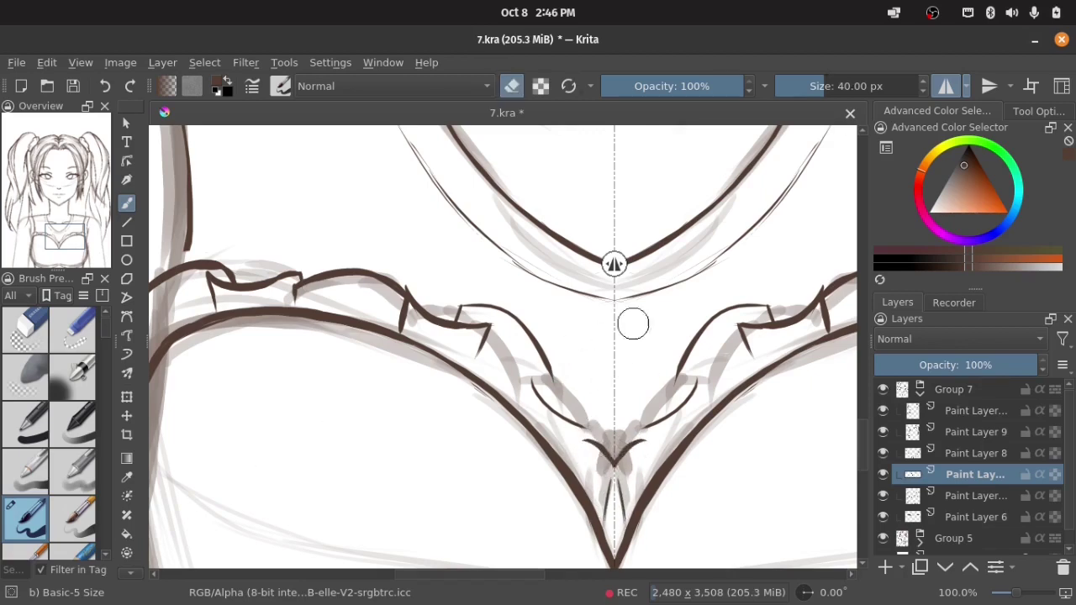
key(e)
key(e)
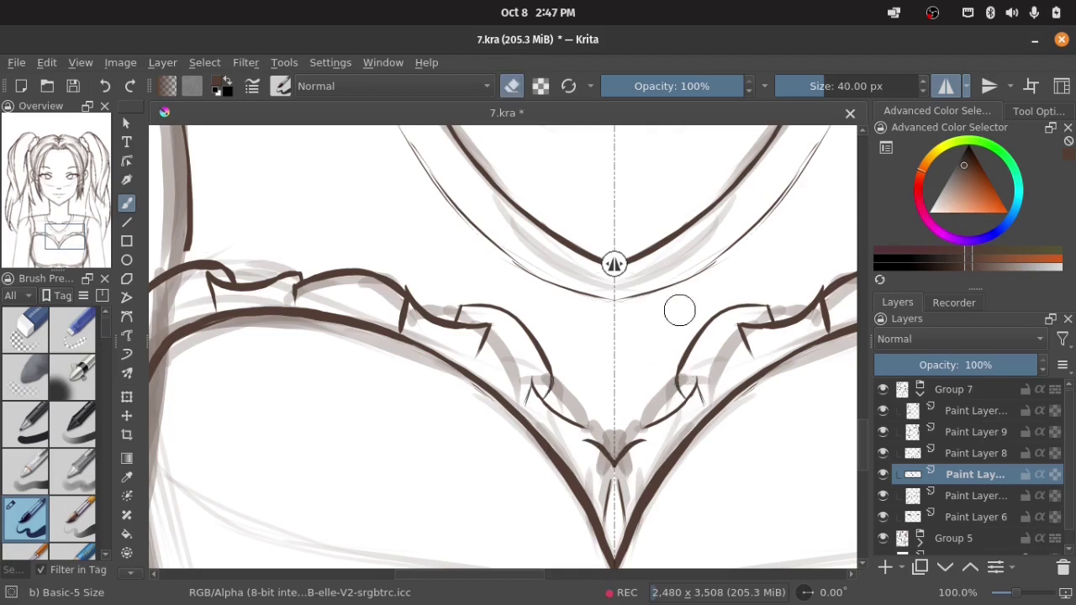
key(e)
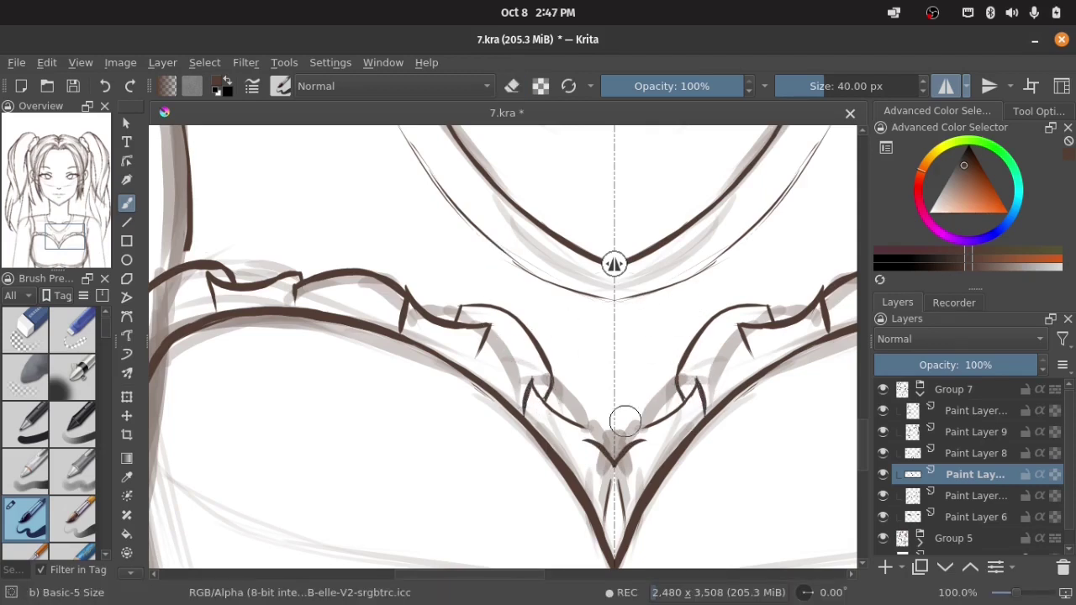
key(e)
drag(593, 441, 591, 437)
Zoom in on the centre and link the frill curves near the centre.
key(e)
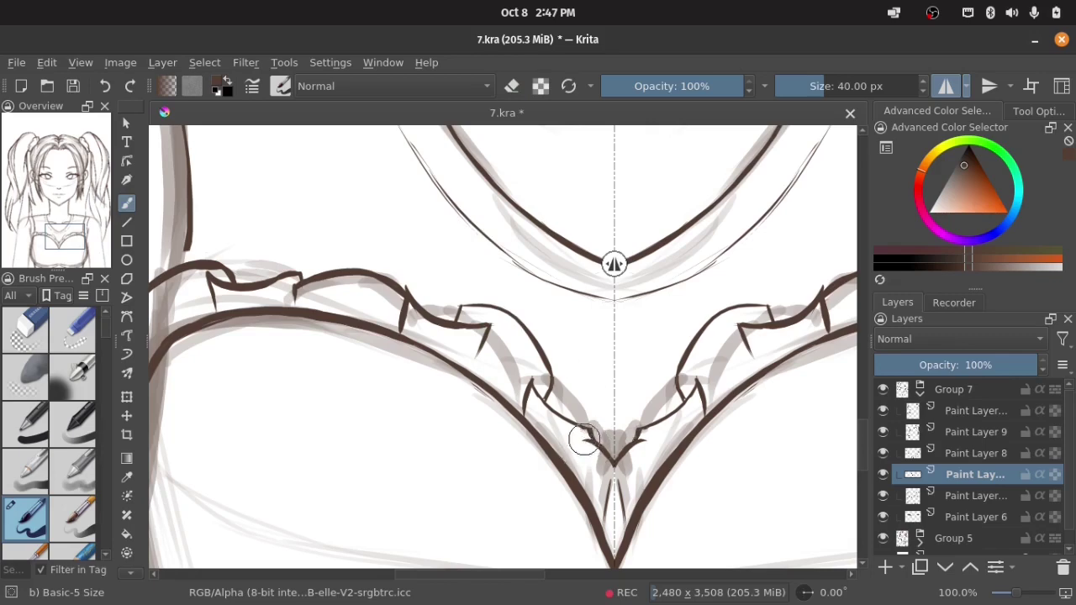
key(e)
key(minus)
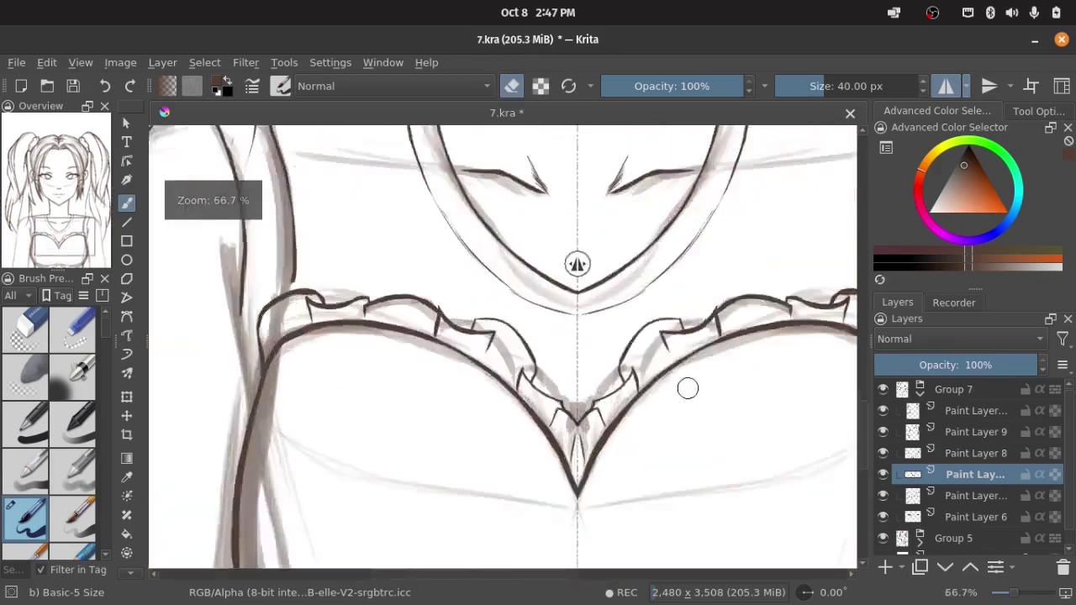
key(plus)
key(plus)
key(e)
key(e)
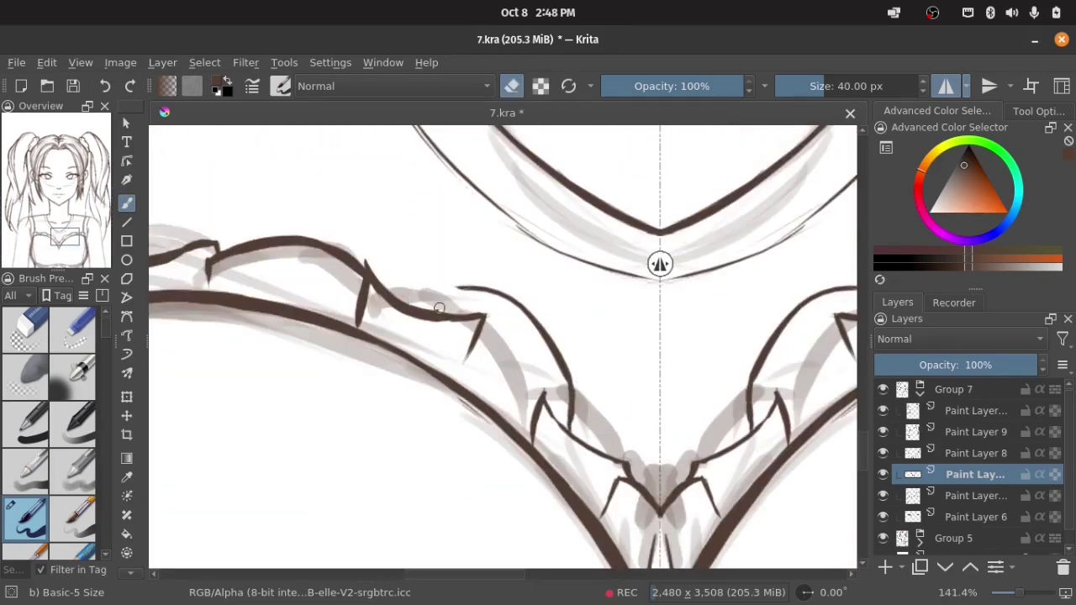
key(e)
drag(458, 294, 431, 315)
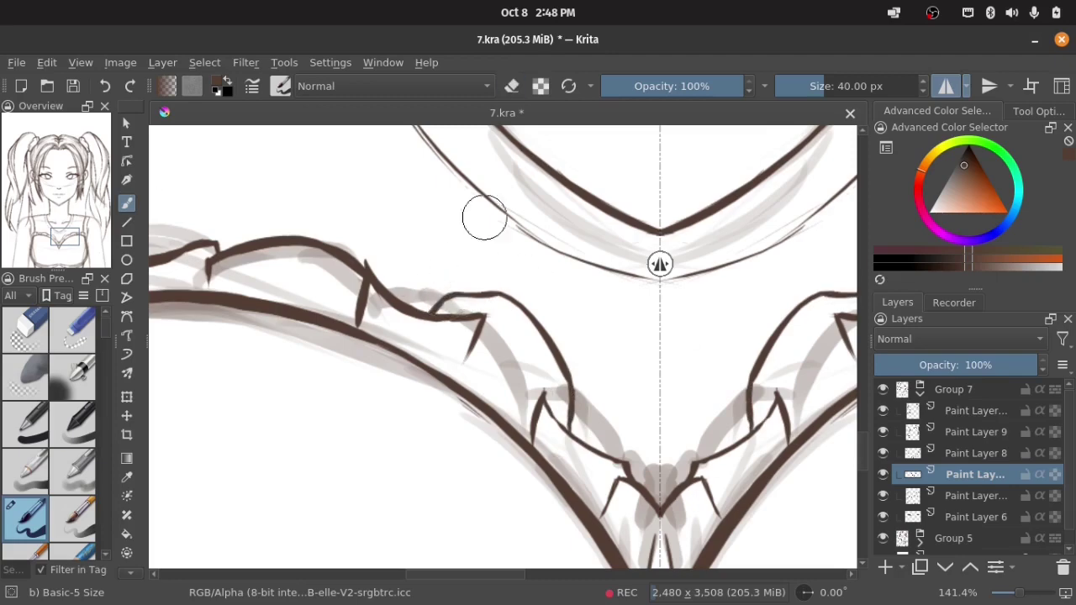
Replace the long curved ruffle stroke with a longer, smoother curved stroke.
key(e)
mouse_move(521, 247)
mouse_down()
mouse_move(463, 260)
mouse_move(446, 293)
mouse_move(571, 425)
mouse_up()
key(e)
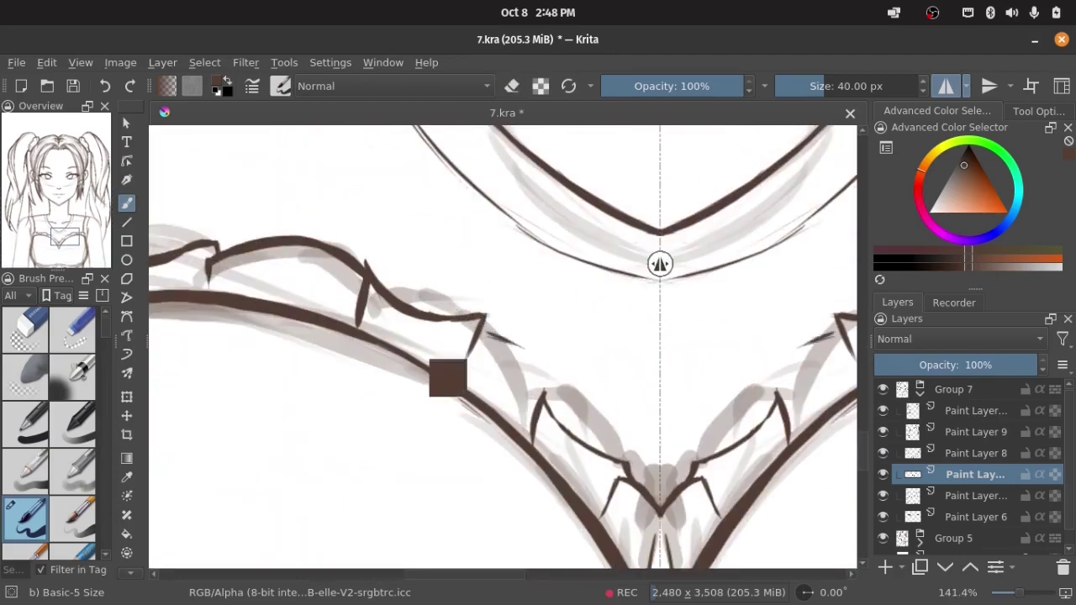
drag(486, 322, 550, 367)
key(ctrl+z)
mouse_move(488, 324)
mouse_down()
mouse_move(577, 387)
mouse_move(551, 441)
mouse_up()
Redraw a smoother curve reaching the joint and erase the inner V strokes at the centre.
drag(555, 221, 391, 257)
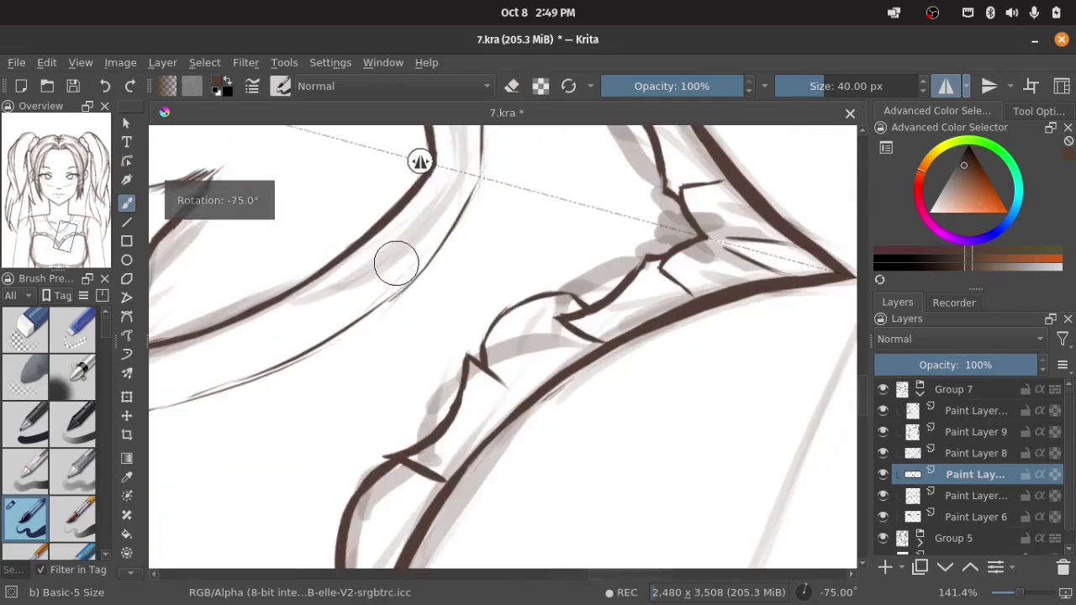
key(e)
key(e)
mouse_move(511, 319)
mouse_down()
mouse_move(511, 308)
mouse_move(580, 302)
mouse_up()
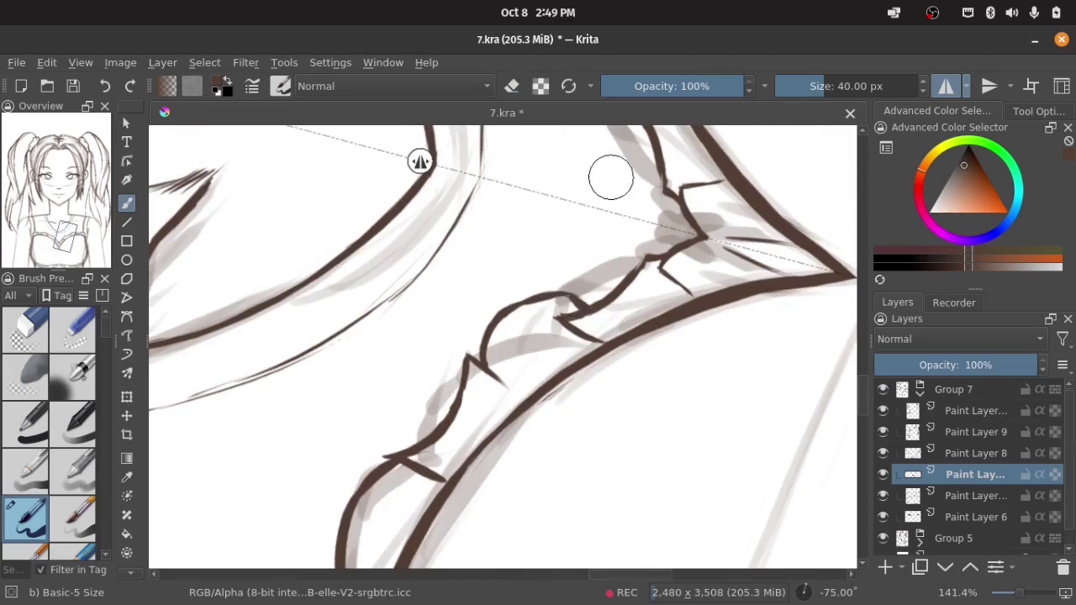
key(5)
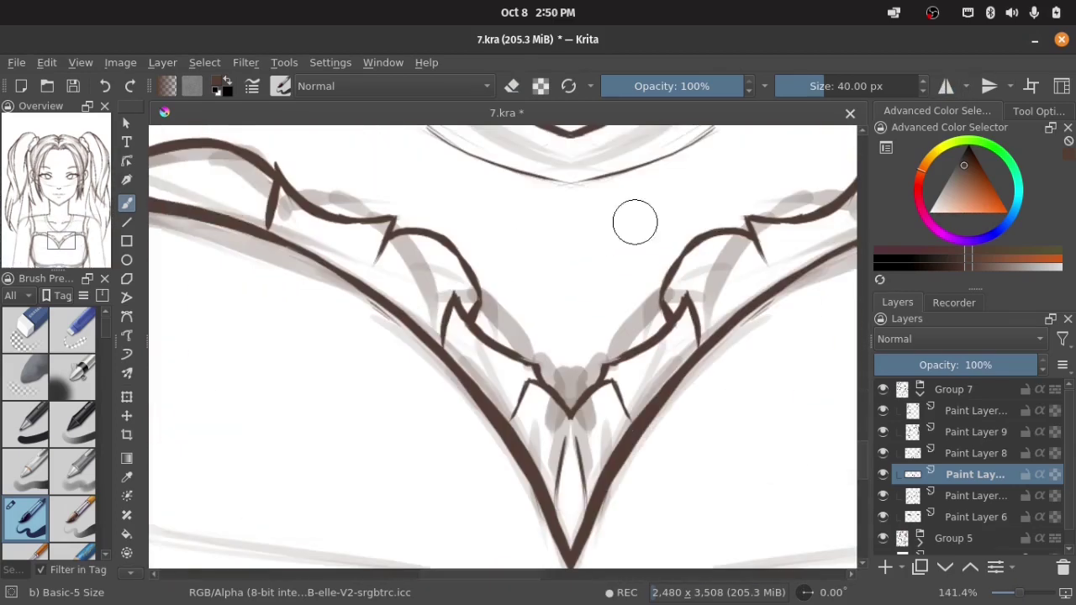
key(e)
mouse_move(532, 348)
mouse_down()
mouse_move(579, 461)
mouse_move(471, 332)
mouse_move(530, 418)
mouse_up()
key(e)
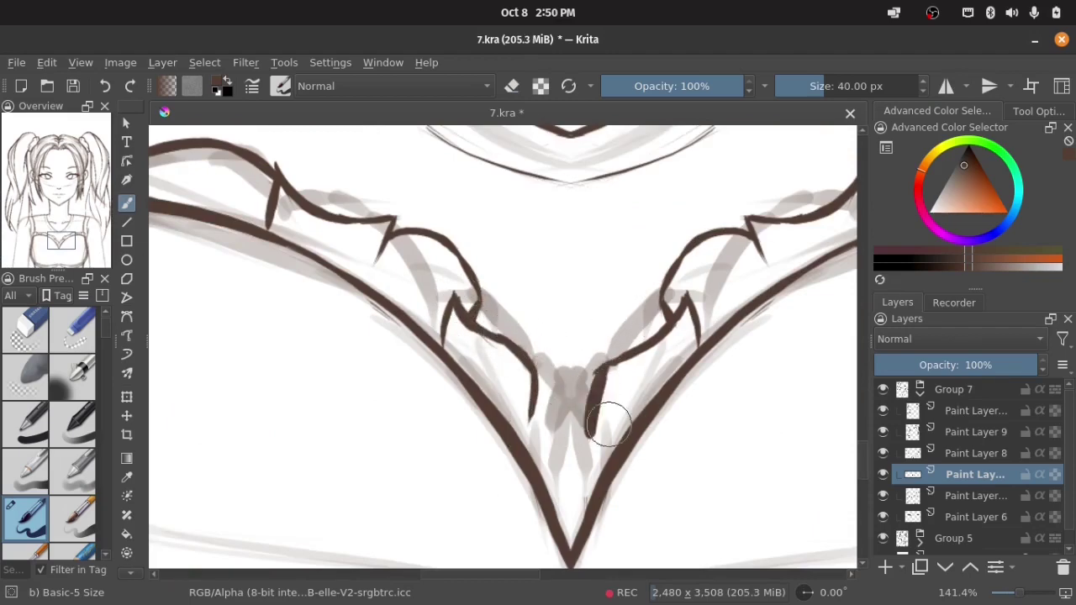
Erase part of the loop near the left joint and redraw a stroke up to it.
key(plus)
key(e)
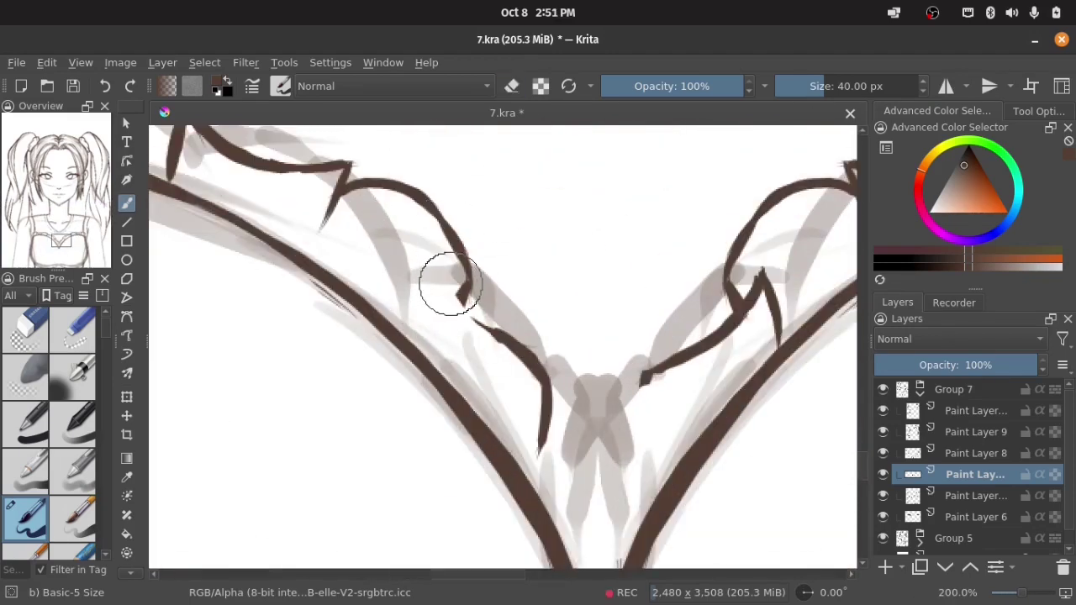
key(e)
mouse_move(485, 345)
mouse_down()
mouse_move(432, 312)
mouse_move(423, 272)
mouse_up()
key(e)
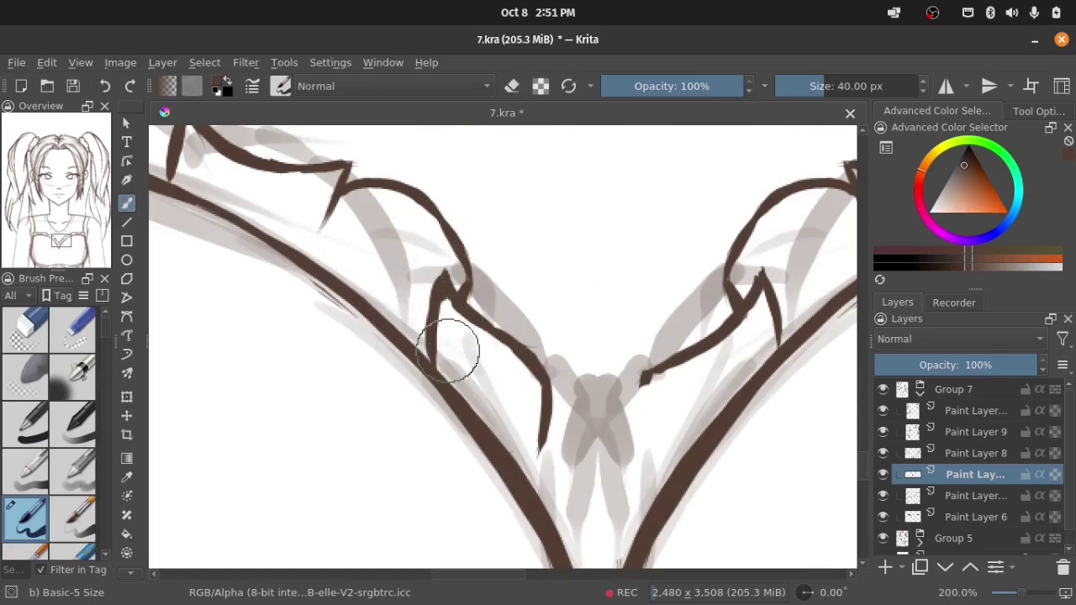
mouse_move(457, 348)
mouse_down()
mouse_move(440, 273)
mouse_move(445, 292)
mouse_move(415, 288)
mouse_move(433, 353)
mouse_up()
key(e)
key(e)
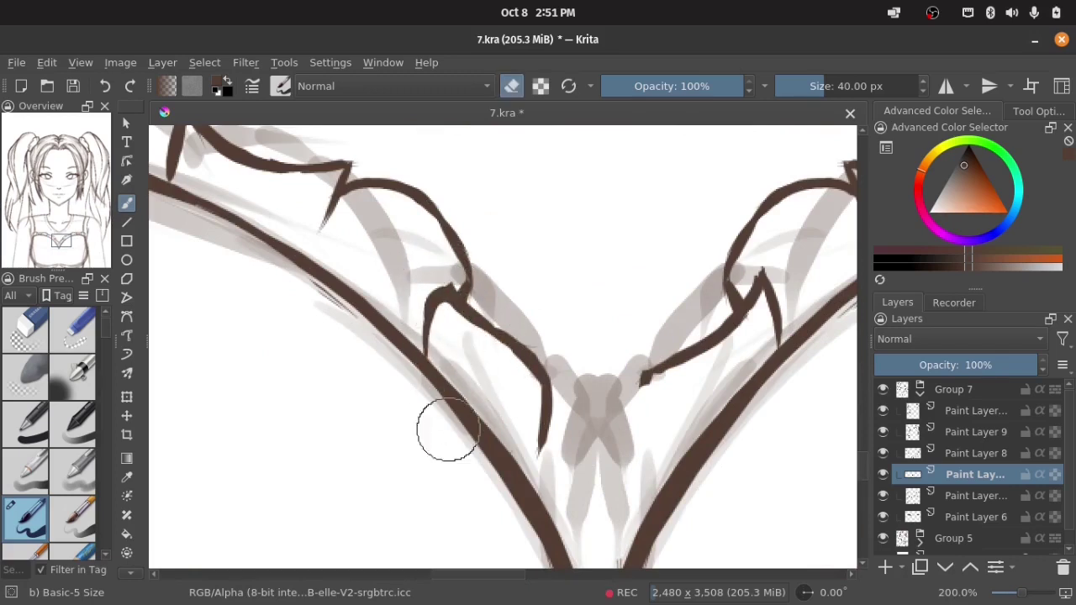
Rework the inner ruffle strokes near the V tip, adding a short vertical stroke.
drag(622, 289, 441, 196)
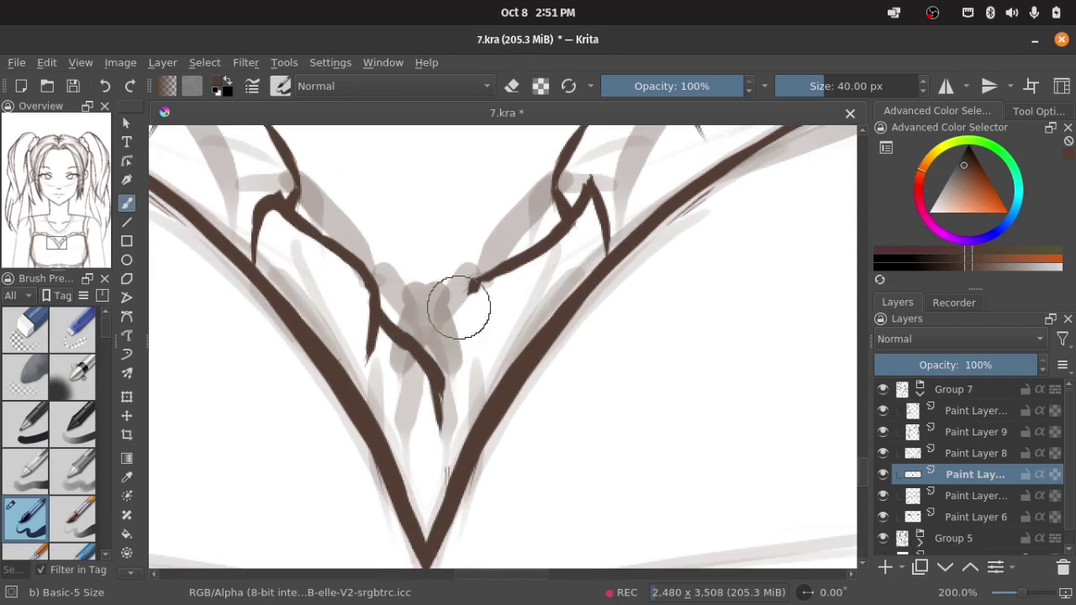
drag(424, 353, 441, 425)
drag(455, 388, 423, 428)
key(e)
drag(425, 353, 446, 413)
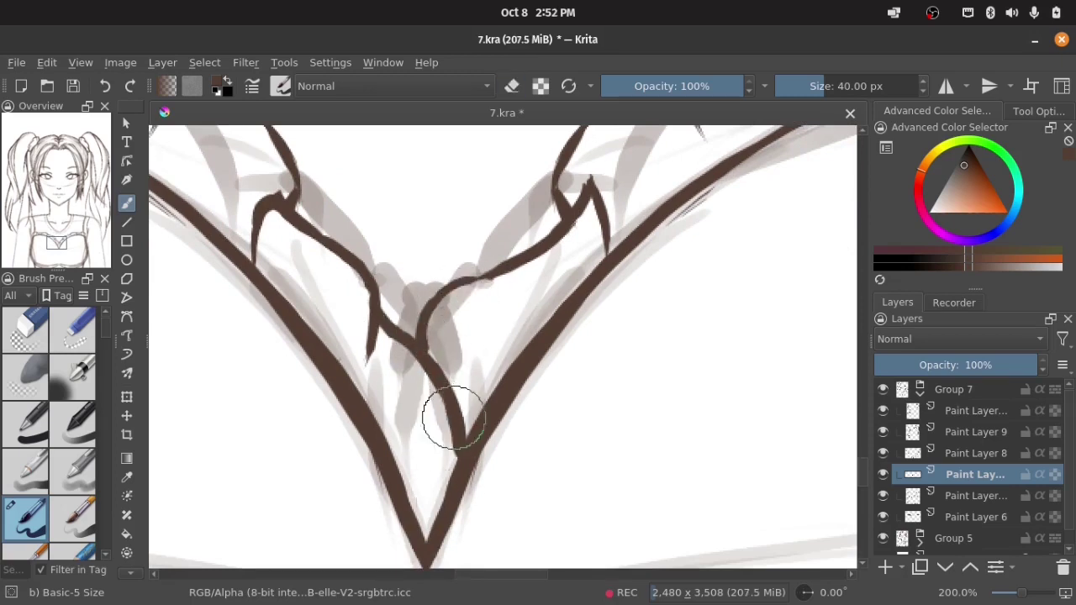
drag(461, 282, 538, 248)
mouse_move(501, 286)
mouse_down()
mouse_move(504, 336)
mouse_move(493, 325)
mouse_up()
Erase stray strokes at the central joint and redraw the centre stroke as a short curl.
key(e)
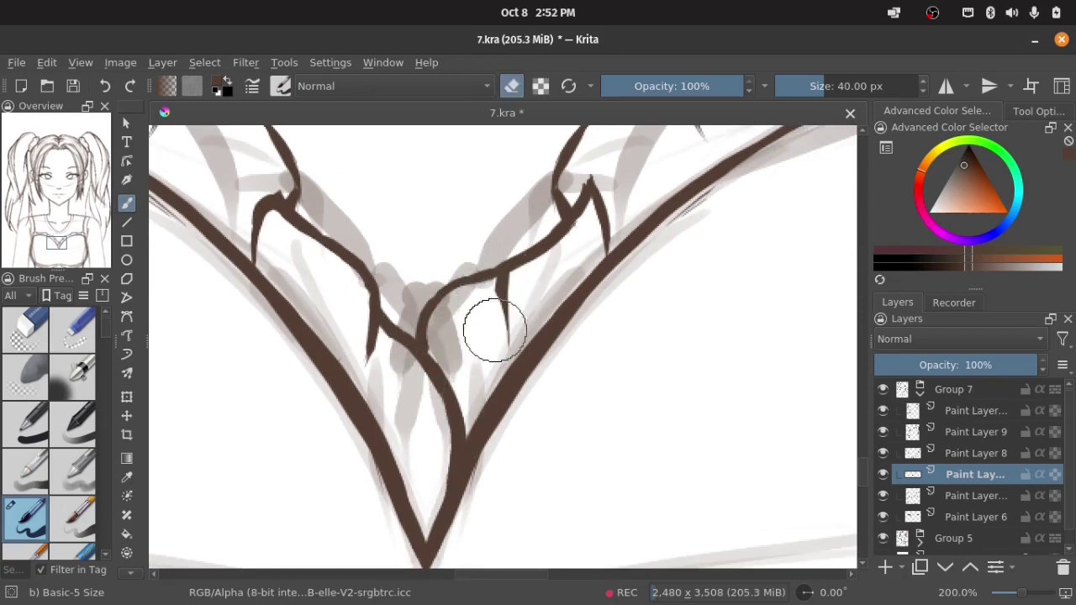
mouse_move(594, 123)
mouse_down()
mouse_move(547, 228)
mouse_move(555, 272)
mouse_up()
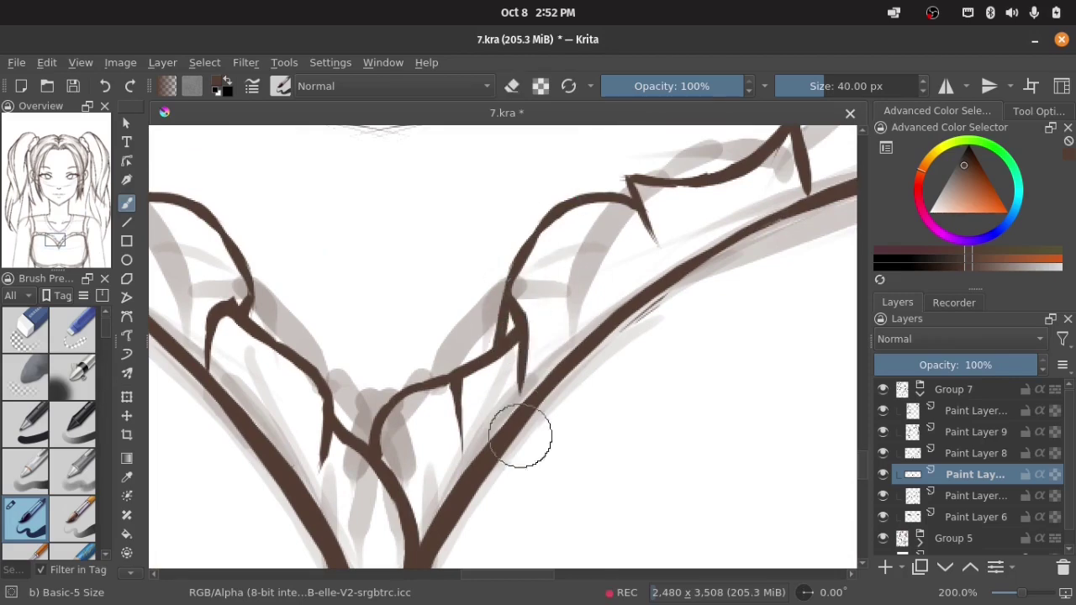
drag(521, 432, 435, 209)
key(e)
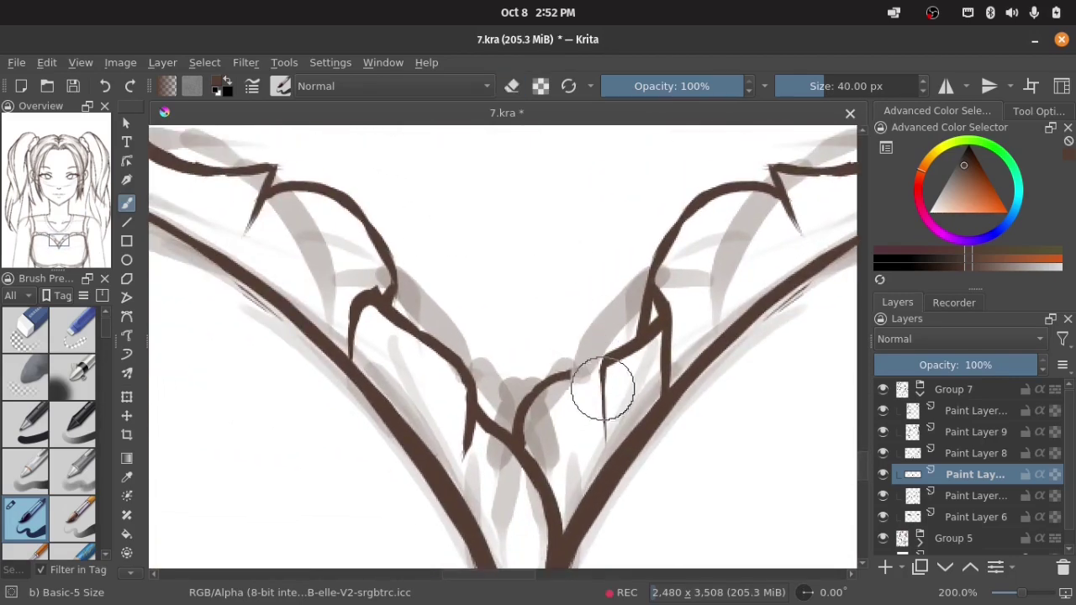
drag(600, 369, 597, 437)
Finish the curl at the V centre with a small spike, trimming excess near the tip.
key(e)
drag(605, 378, 614, 432)
key(e)
mouse_move(538, 391)
mouse_down()
mouse_move(574, 375)
mouse_move(552, 319)
mouse_move(583, 331)
mouse_move(597, 404)
mouse_up()
key(e)
drag(585, 347, 597, 411)
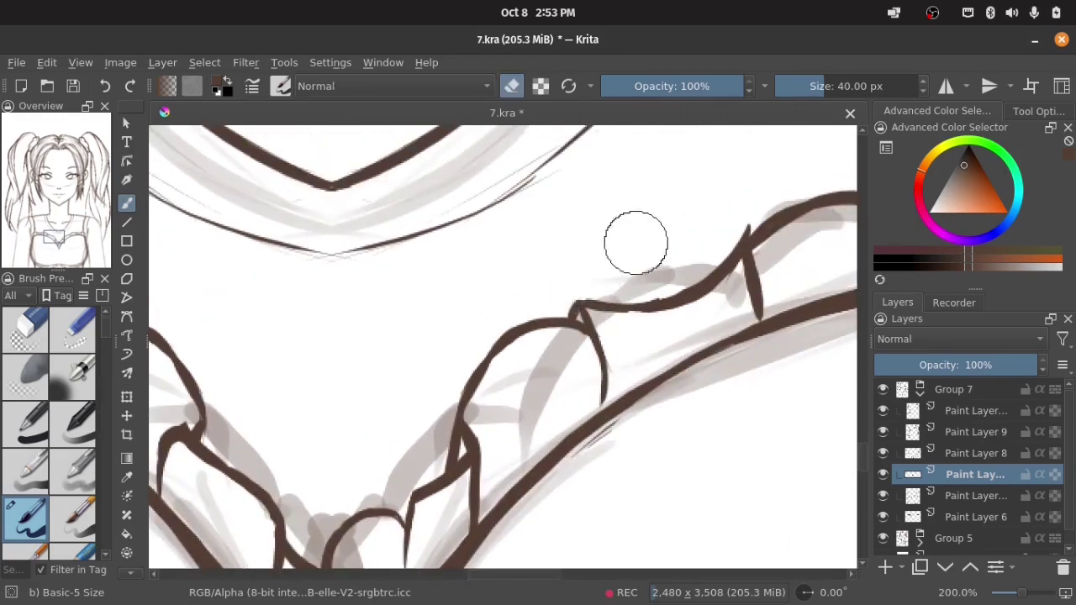
Thin the vertical spike and redraw the ruffle curve on the right arm with a thin fold.
drag(621, 304, 601, 395)
key(e)
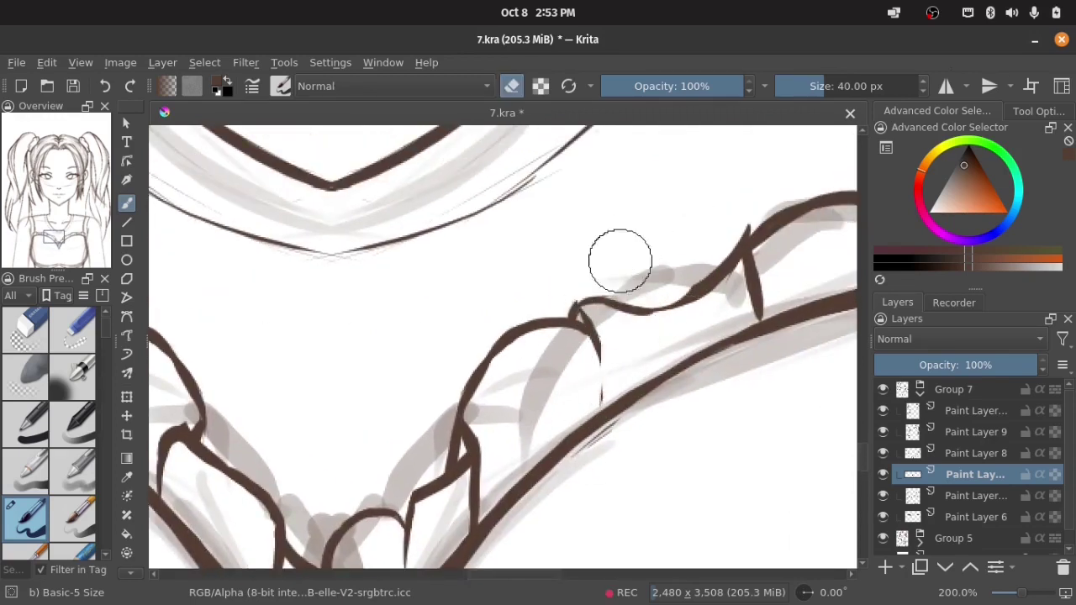
mouse_move(619, 252)
mouse_down()
mouse_move(567, 294)
mouse_move(625, 300)
mouse_up()
key(e)
drag(618, 387, 637, 326)
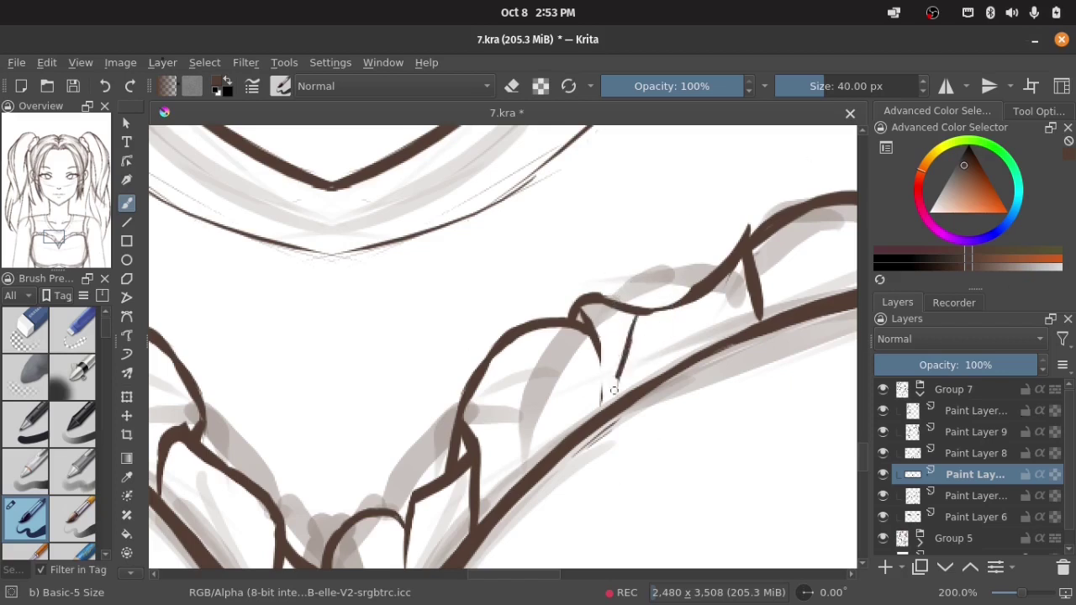
Replace the old ruffle stroke with a V-shaped fold joined to the upper ruffle line.
drag(679, 226, 612, 288)
key(e)
drag(688, 306, 679, 312)
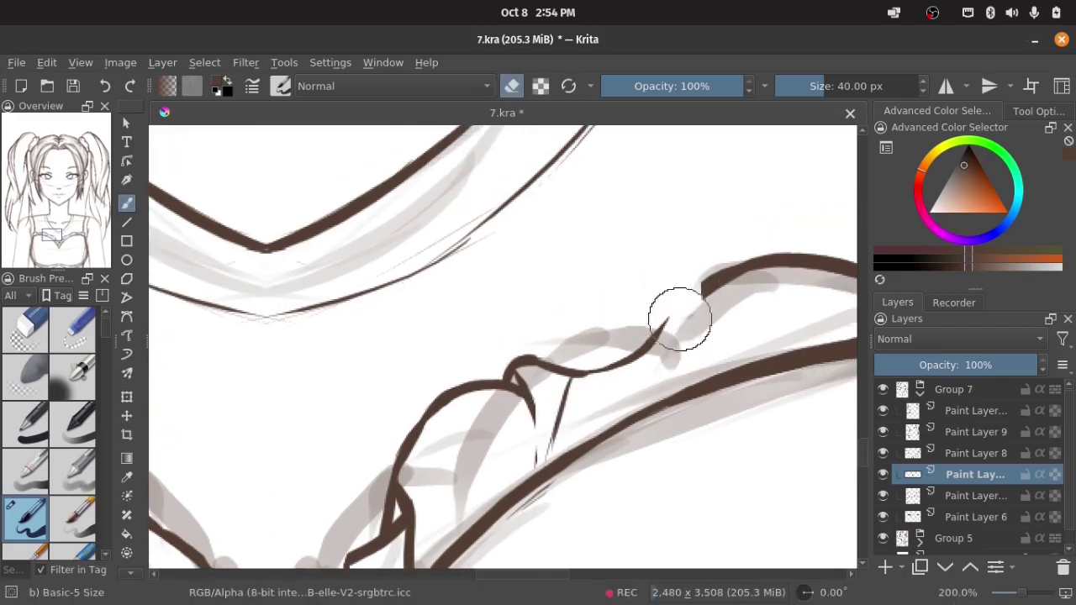
key(e)
mouse_move(667, 370)
mouse_down()
mouse_move(651, 324)
mouse_move(651, 349)
mouse_up()
key(e)
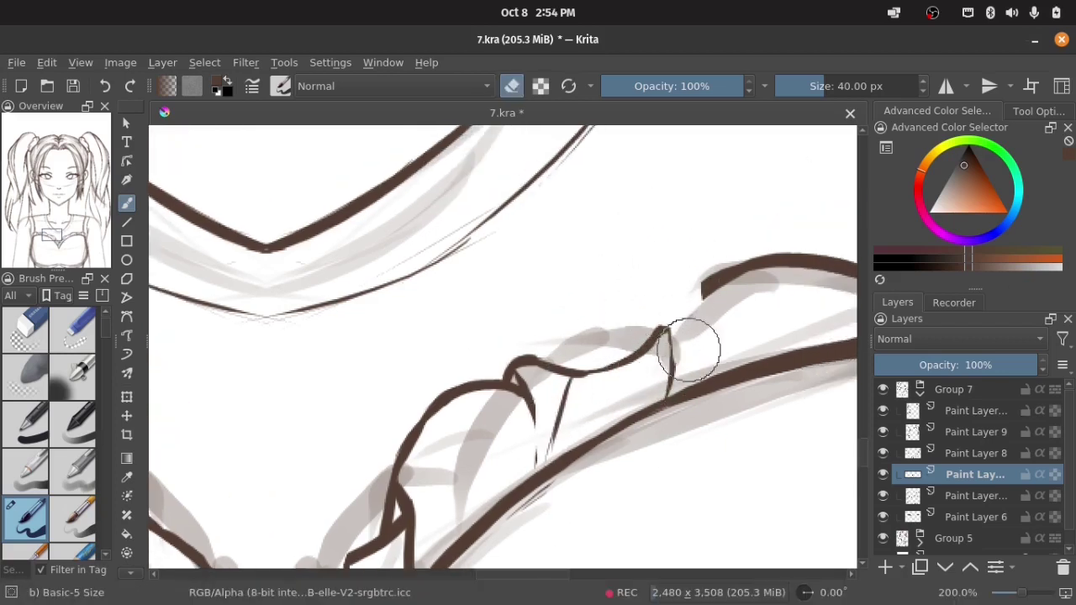
key(e)
drag(669, 395, 698, 294)
mouse_move(742, 305)
mouse_down()
mouse_move(700, 367)
mouse_move(437, 305)
mouse_move(608, 307)
mouse_up()
Draw a new fold line down the ruffle and extend another to the lower curve.
key(e)
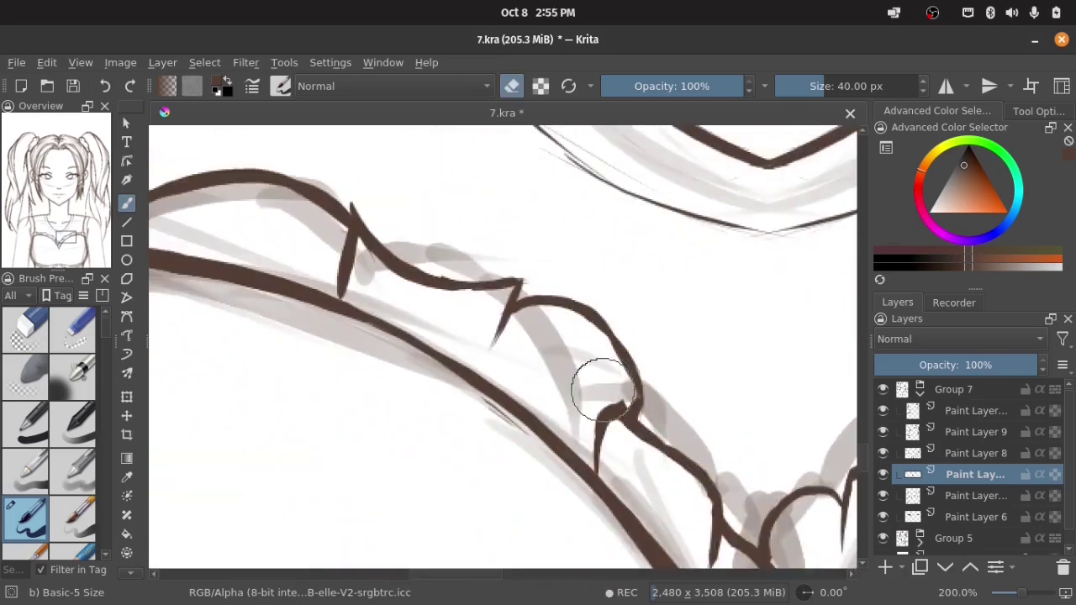
key(e)
mouse_move(596, 384)
mouse_down()
mouse_move(613, 344)
mouse_move(636, 390)
mouse_up()
key(e)
key(e)
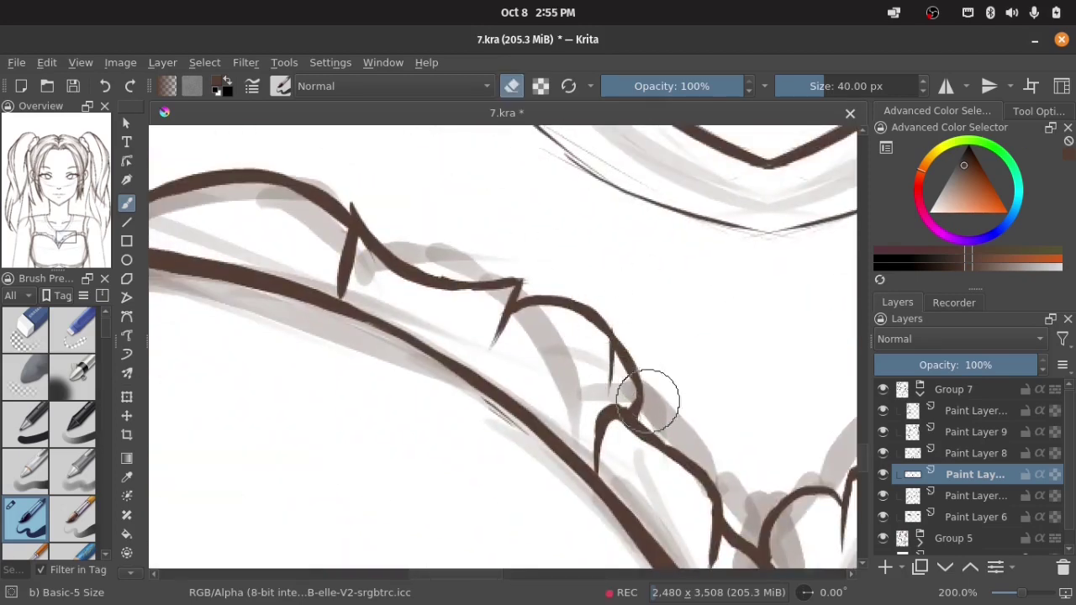
drag(607, 200, 610, 228)
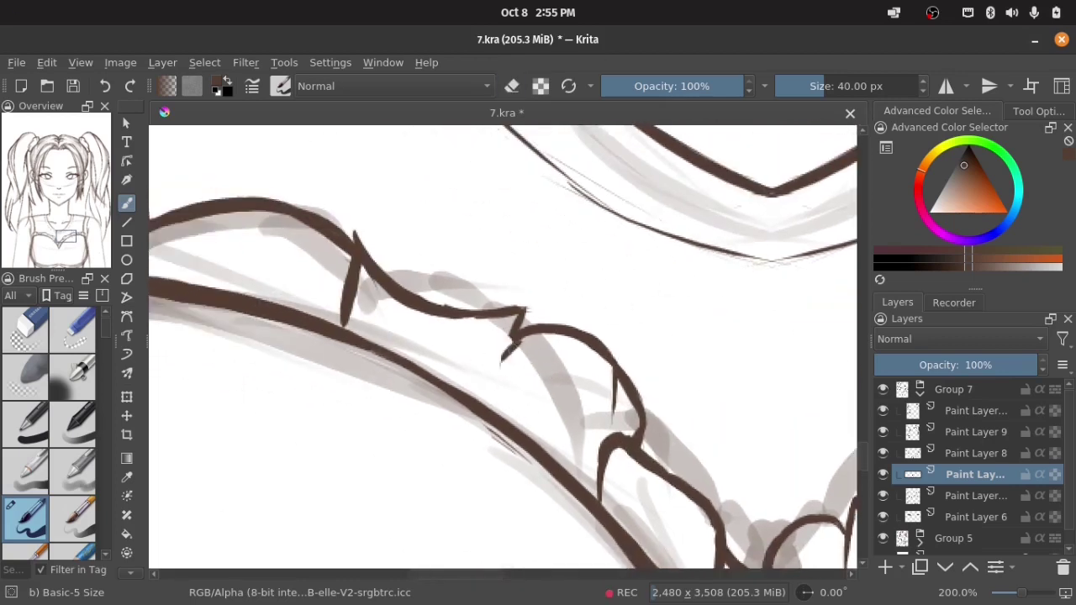
key(e)
mouse_move(526, 341)
mouse_down()
mouse_move(504, 395)
mouse_move(491, 383)
mouse_move(485, 400)
mouse_move(504, 396)
mouse_up()
Swap the straight fold line for a curved one and redraw the descending fold line.
key(e)
key(e)
key(e)
drag(521, 323, 496, 420)
key(e)
drag(533, 307, 554, 303)
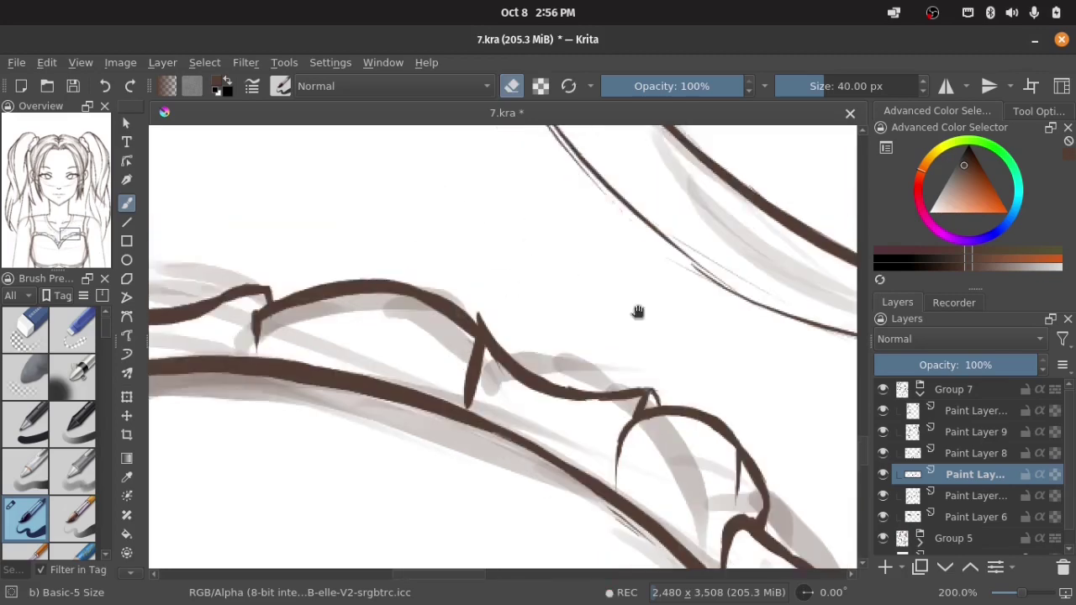
drag(636, 308, 457, 243)
key(e)
drag(677, 319, 664, 370)
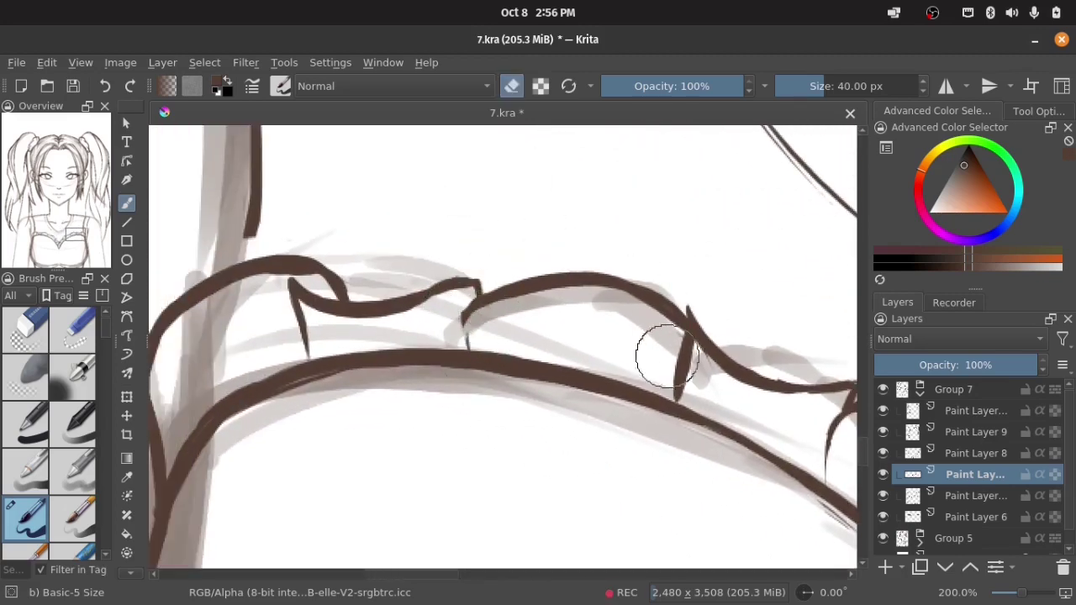
key(ctrl+z)
mouse_move(680, 295)
mouse_down()
mouse_move(548, 272)
mouse_move(557, 365)
mouse_up()
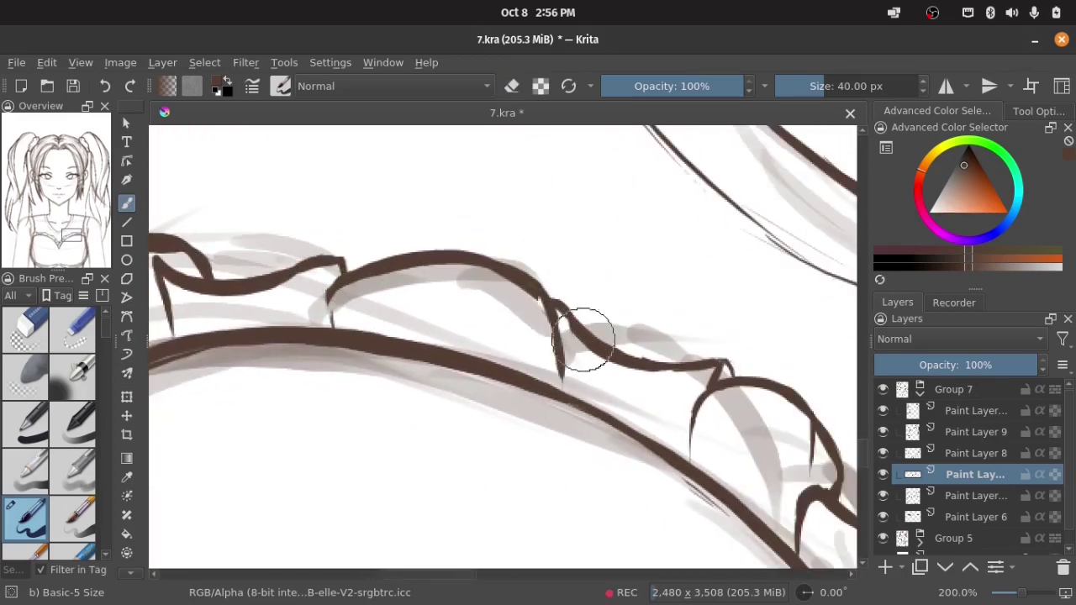
Zoom out to check the whole figure, then zoom back in on the chest lines.
mouse_move(353, 272)
mouse_down()
mouse_move(462, 314)
mouse_move(512, 293)
mouse_move(617, 216)
mouse_up()
key(e)
key(minus)
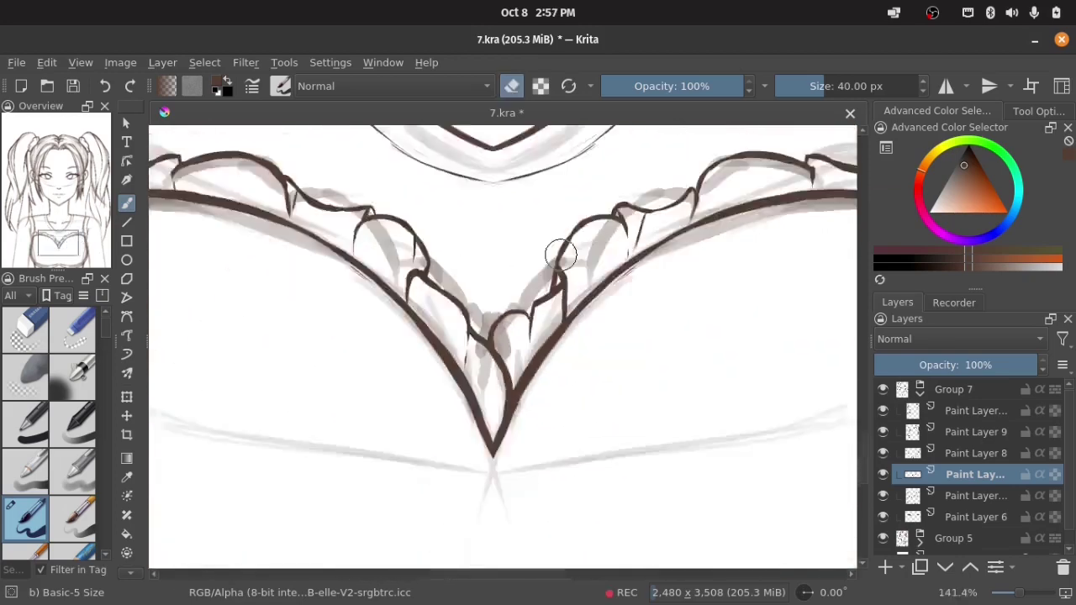
key(minus)
key(minus)
key(minus)
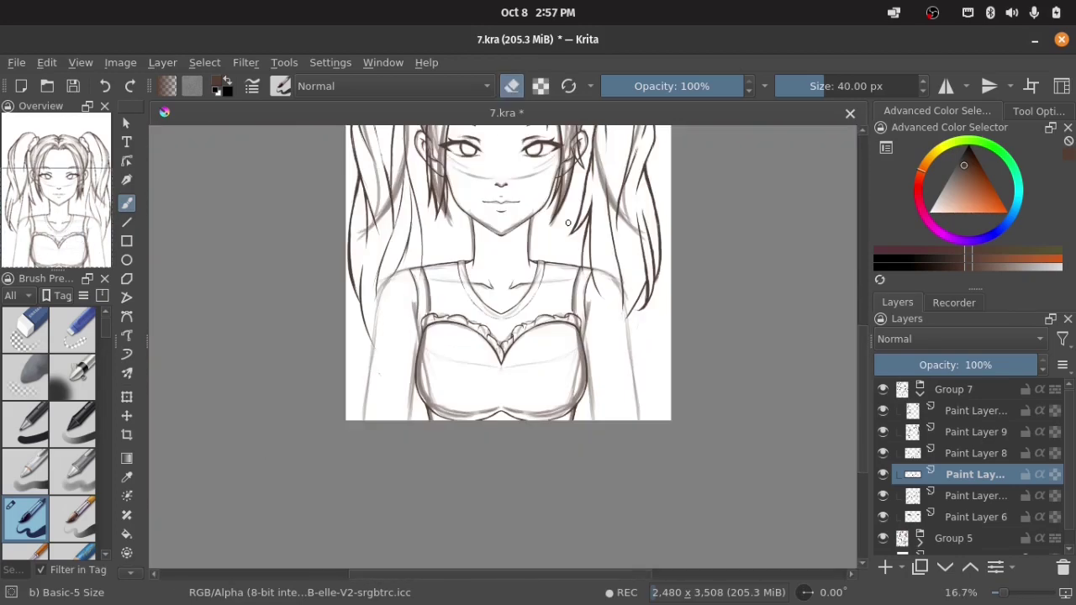
key(plus)
key(plus)
key(plus)
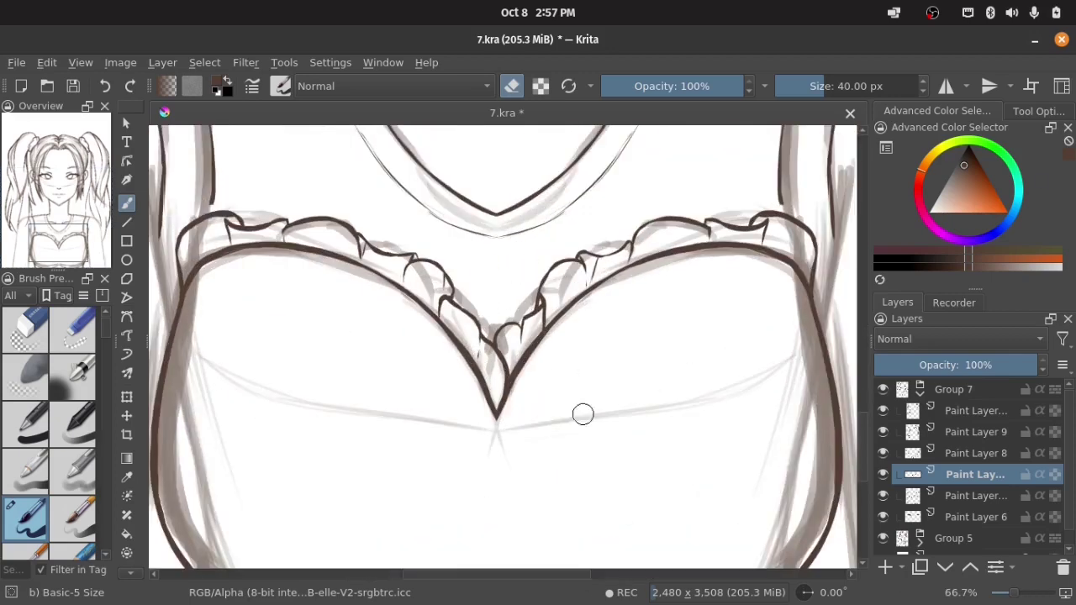
drag(582, 413, 493, 367)
Draw a darker inner edge line along the right cup, erasing part of the old thin line.
key(e)
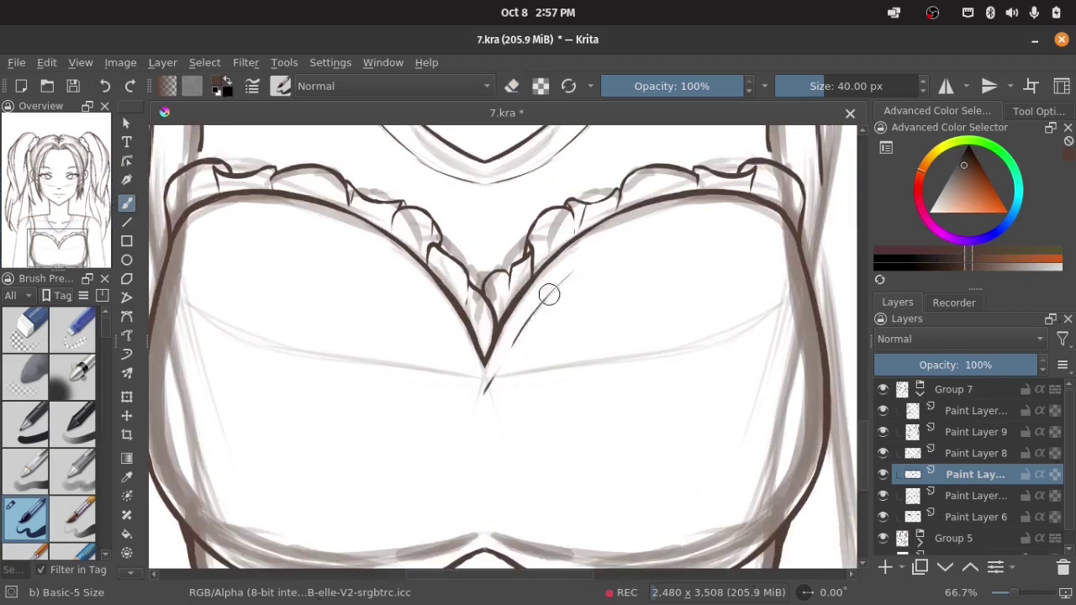
key(e)
drag(538, 304, 503, 369)
key(e)
drag(637, 229, 559, 278)
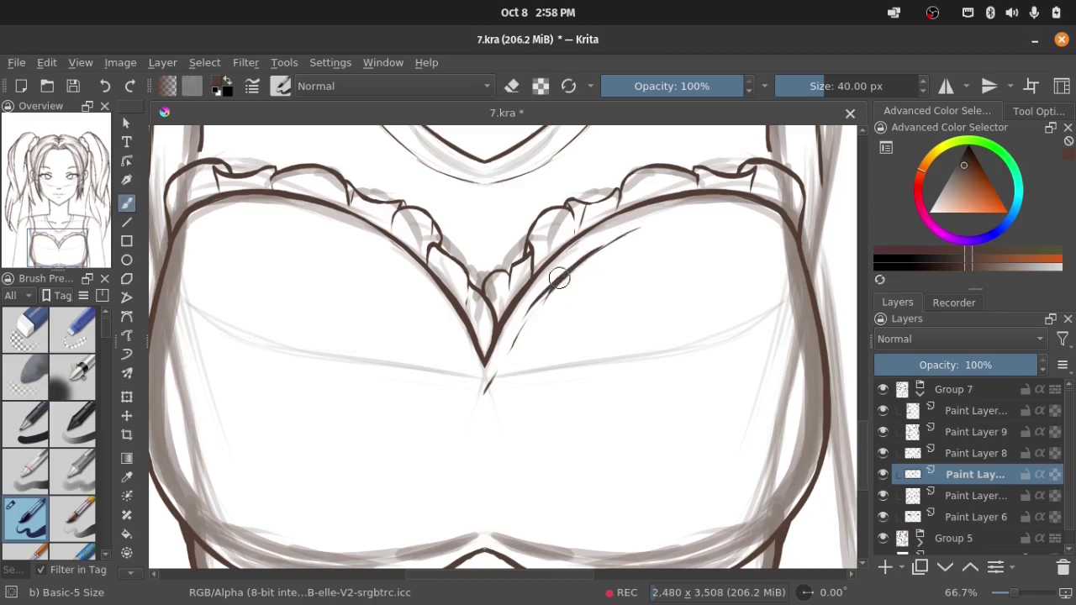
key(e)
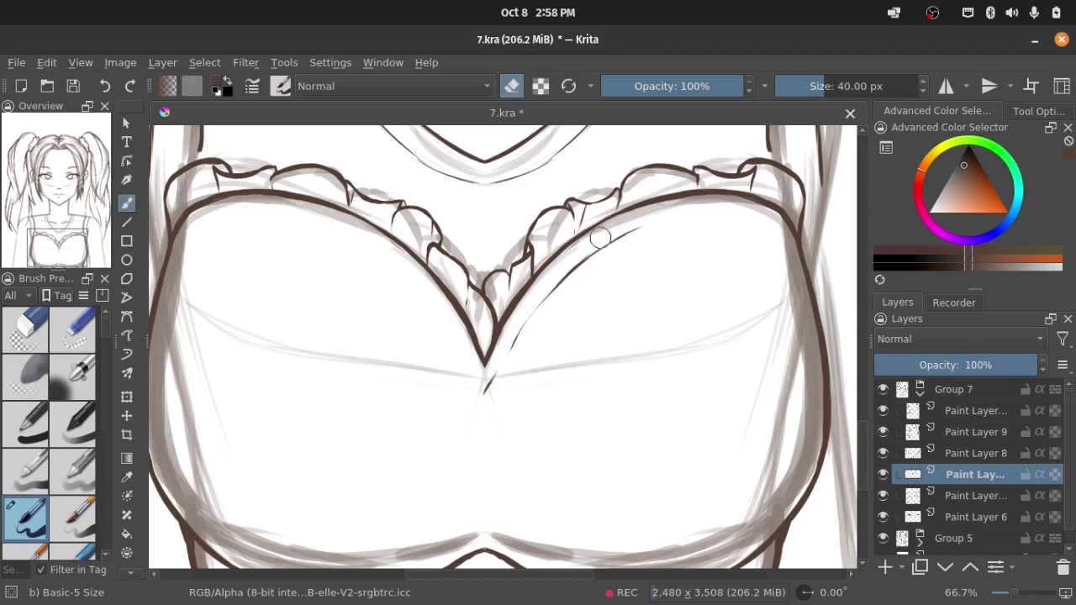
key(e)
drag(559, 284, 485, 393)
key(e)
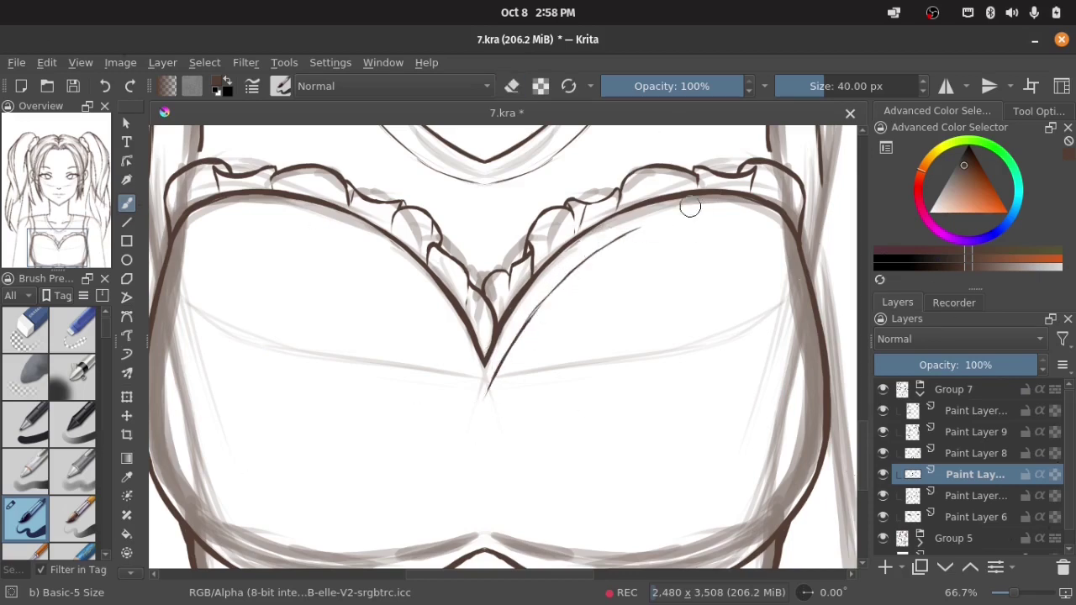
With the canvas rotated, redraw the cup's inner edge line cleanly, then reset rotation.
key(4)
key(4)
key(4)
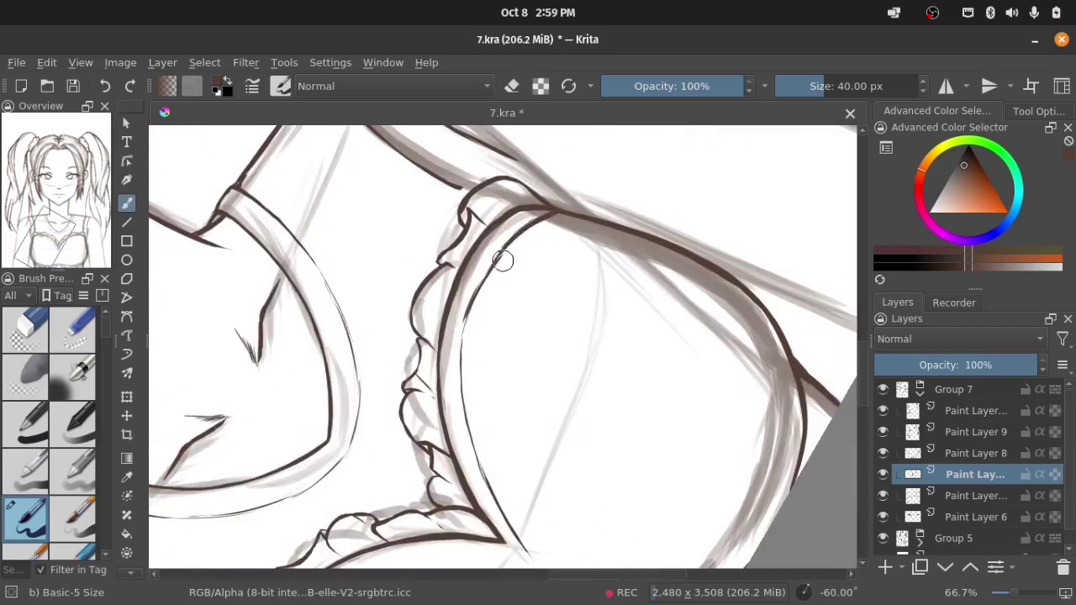
drag(554, 214, 467, 360)
key(ctrl+z)
drag(506, 242, 467, 379)
key(e)
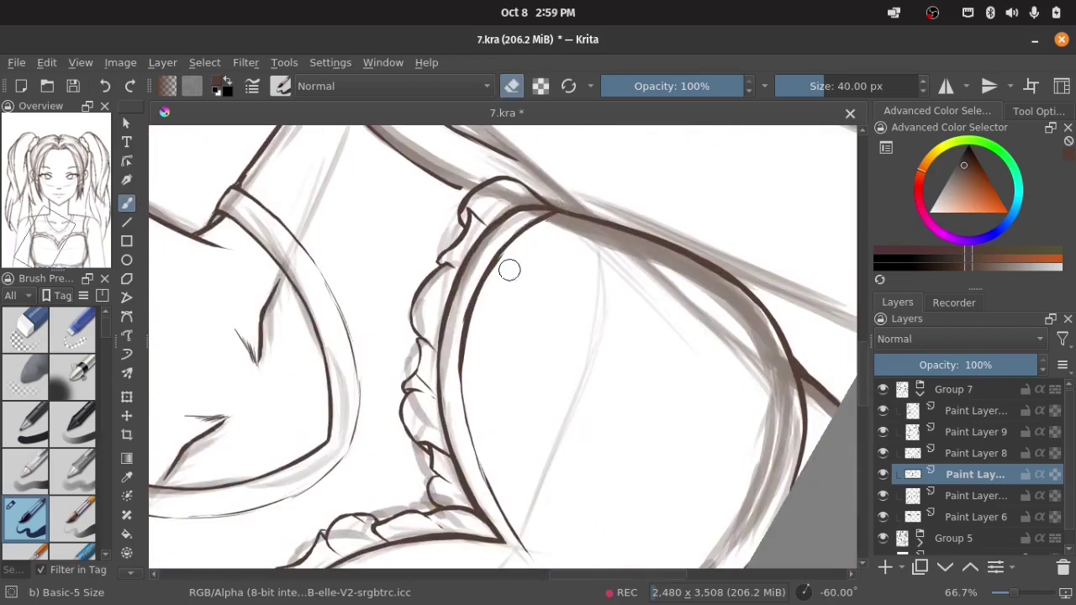
mouse_move(468, 342)
mouse_down()
mouse_move(481, 259)
mouse_move(462, 387)
mouse_up()
key(e)
key(e)
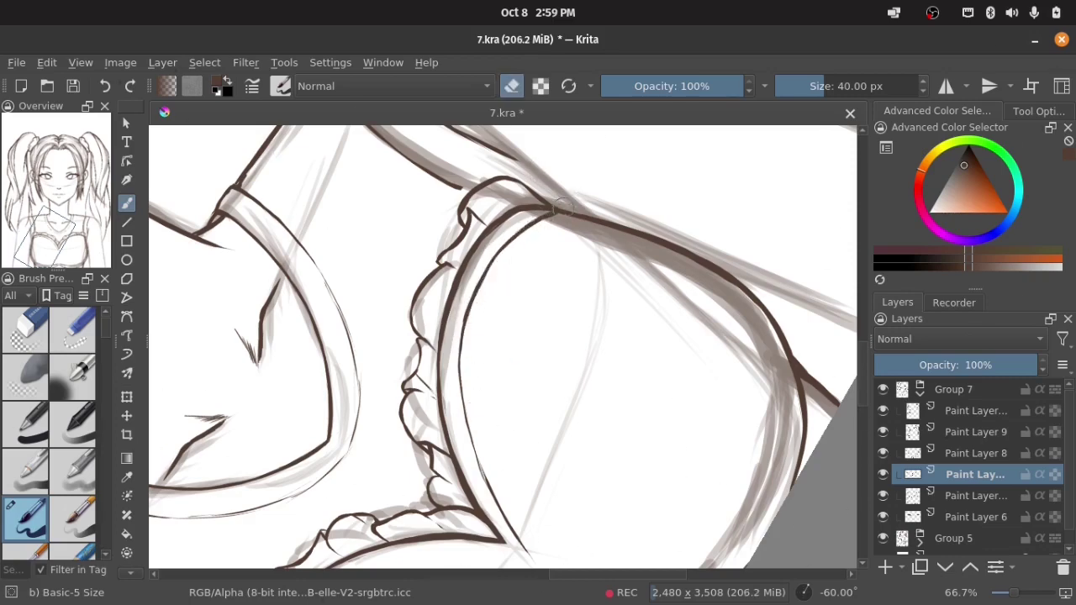
key(5)
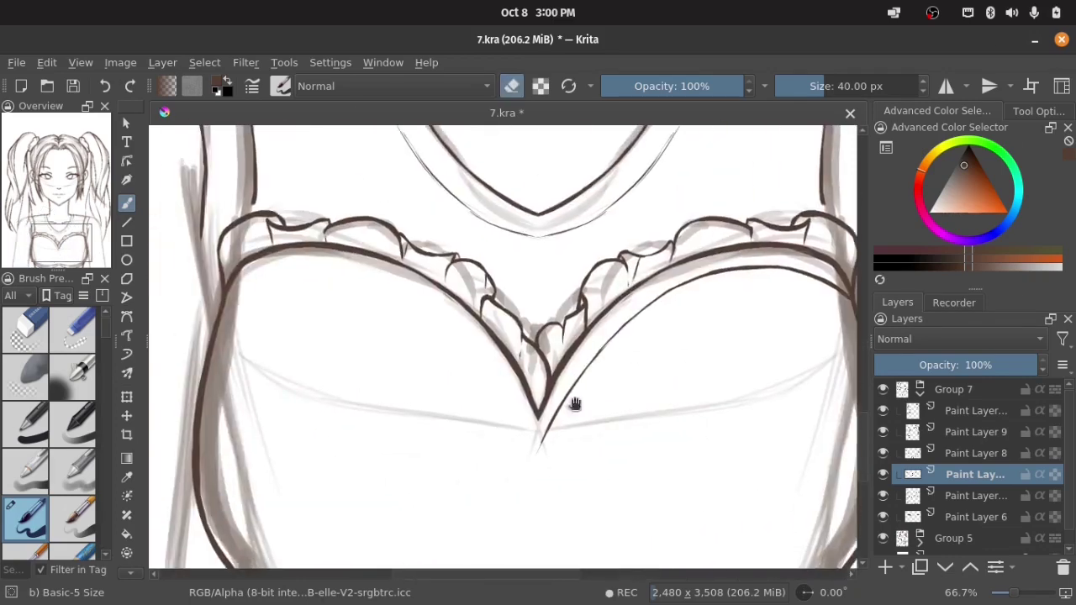
Shrink the brush to 12.5 px and draw a thin line down to the V point.
scroll(472, 184, right, 2)
key(e)
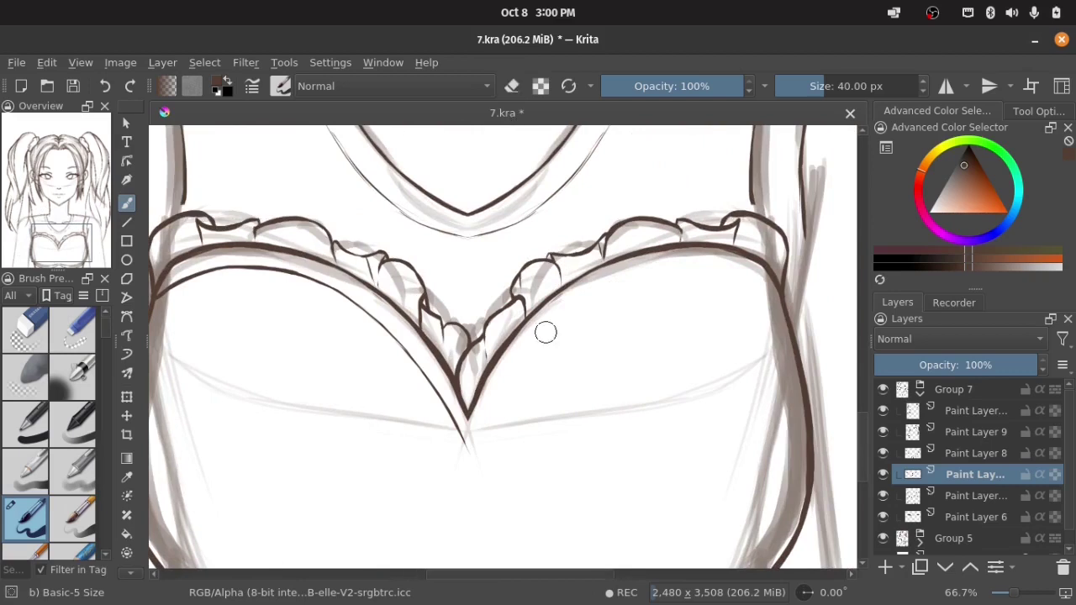
key([)
key([)
key([)
drag(545, 329, 468, 446)
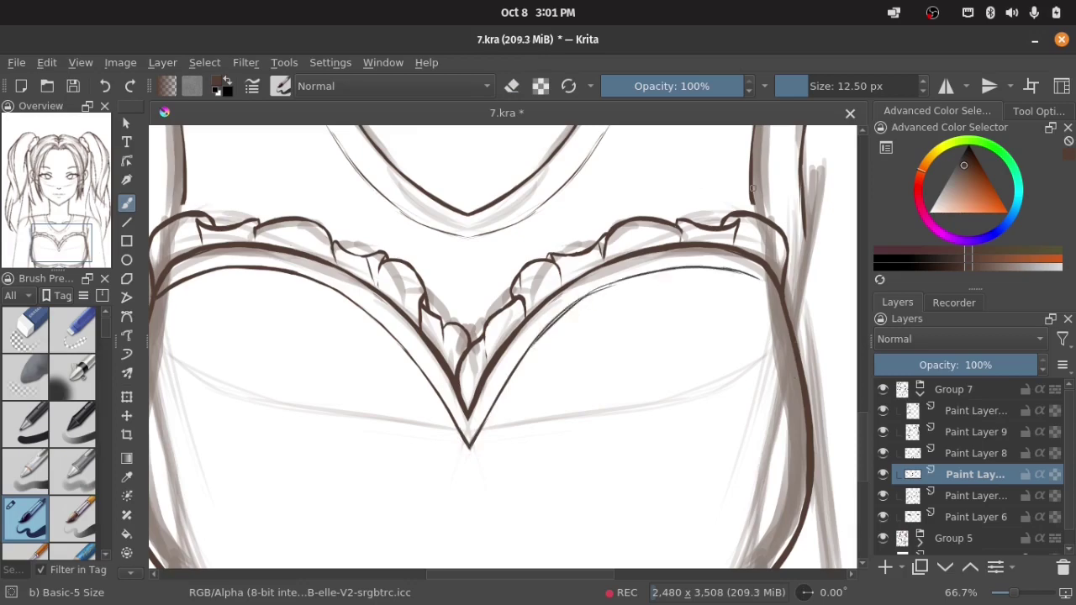
key(4)
key(4)
key(4)
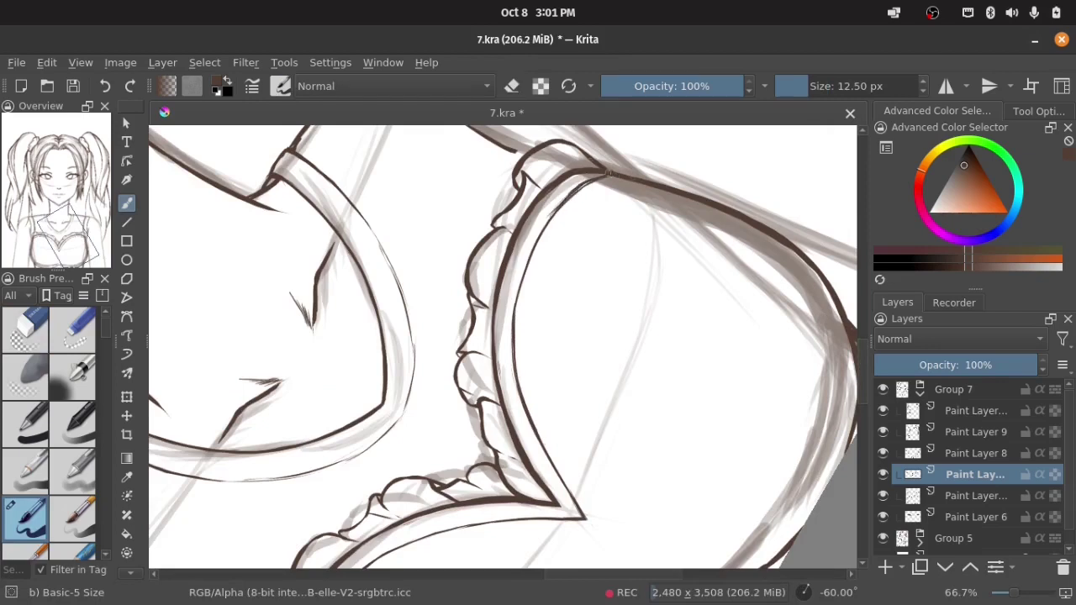
key(e)
key(5)
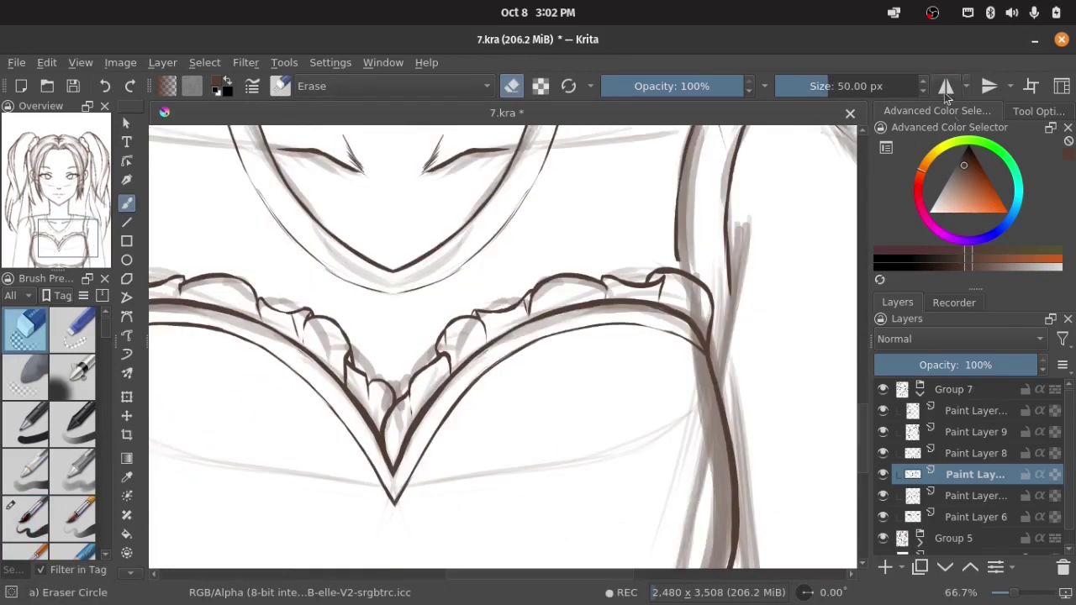
Turn off horizontal mirroring, set zoom to 50%, and move to the layer below.
key(Page_Down)
key(Page_Up)
key(m)
key(minus)
key(minus)
key(minus)
key(minus)
key(plus)
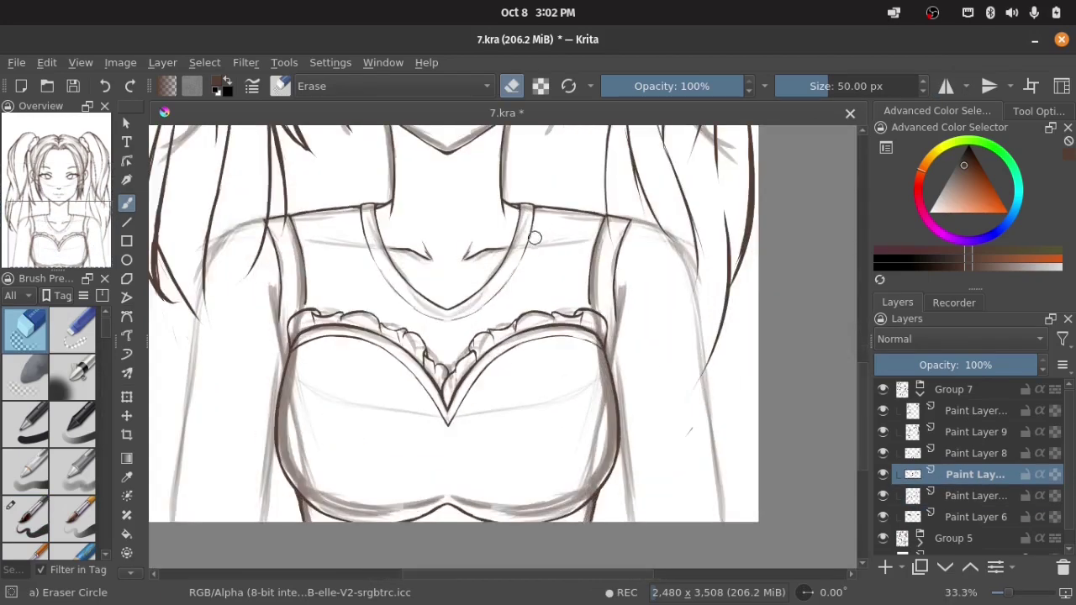
key(plus)
key(Page_Down)
Ink the left edge of the torso with the Basic-5 brush at 40 px.
click(25, 523)
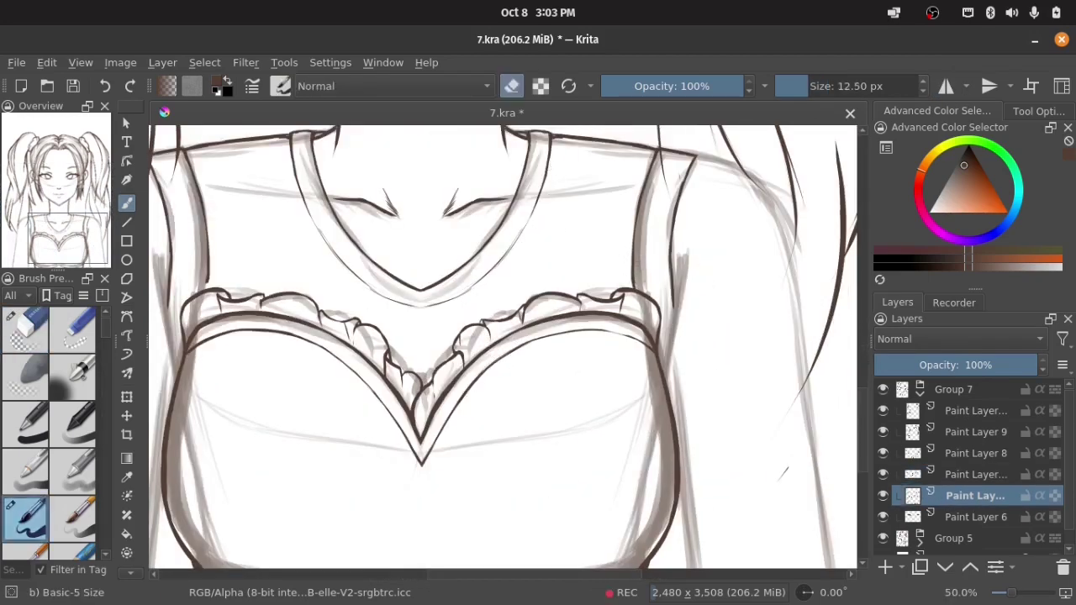
key(bracketright)
key(bracketright)
key(bracketright)
key(e)
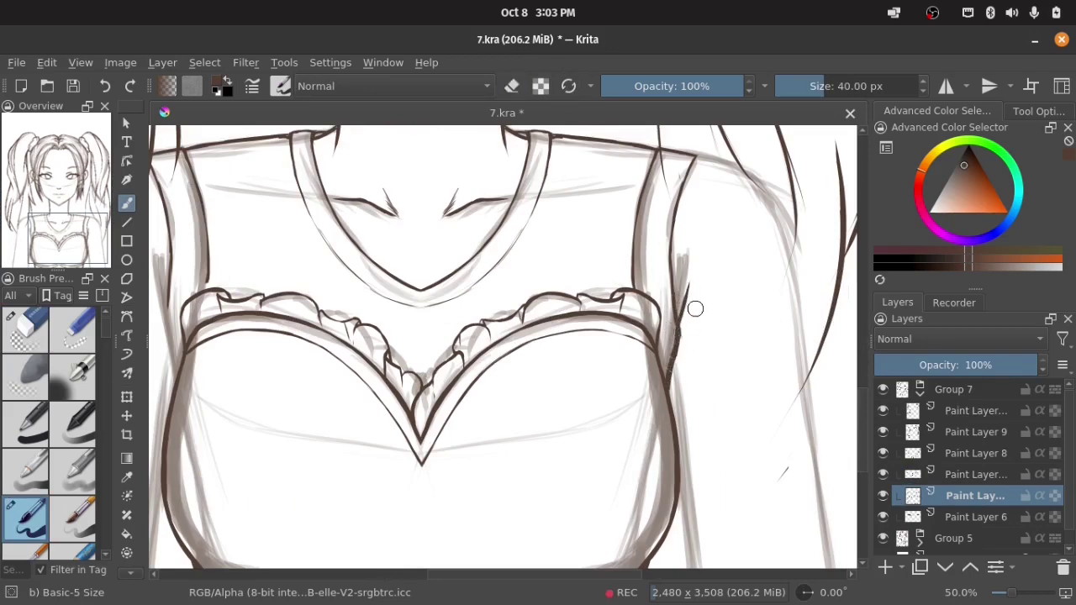
scroll(695, 308, down, 2)
scroll(703, 343, down, 2)
scroll(700, 293, down, 1)
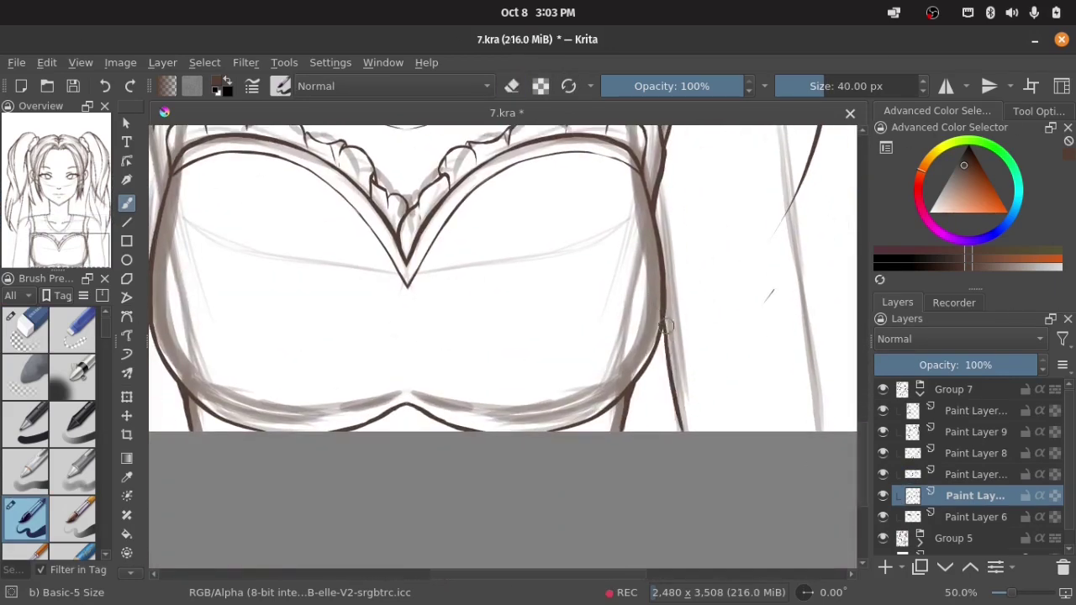
key(minus)
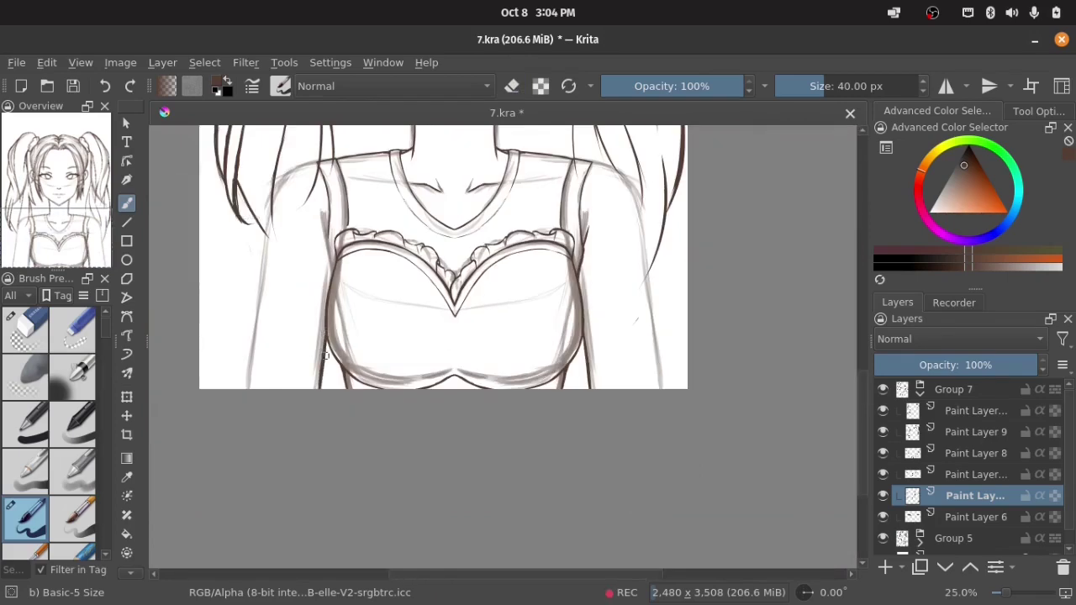
ctrl+scroll(319, 247, up, 1)
ctrl+scroll(332, 247, up, 1)
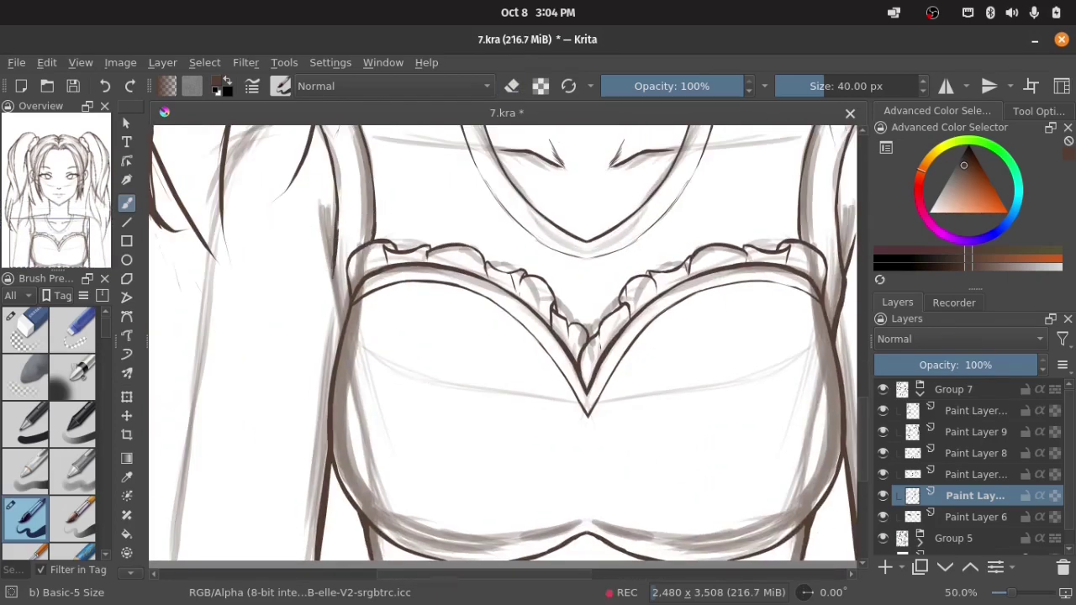
drag(337, 259, 333, 336)
drag(338, 244, 341, 185)
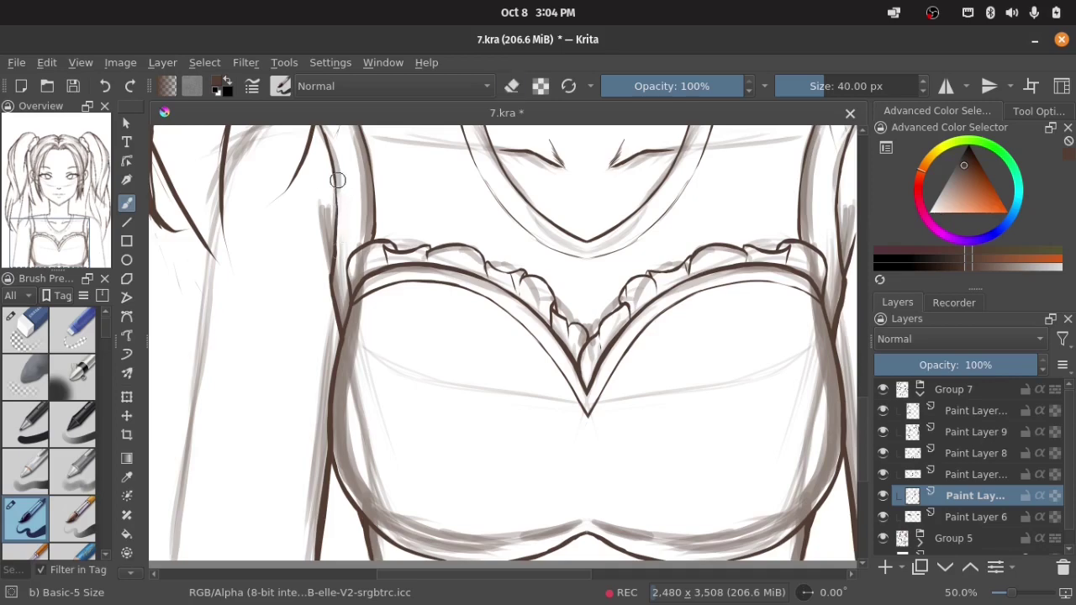
Enable horizontal mirror drawing and erase the stray part of the shoulder line.
key(e)
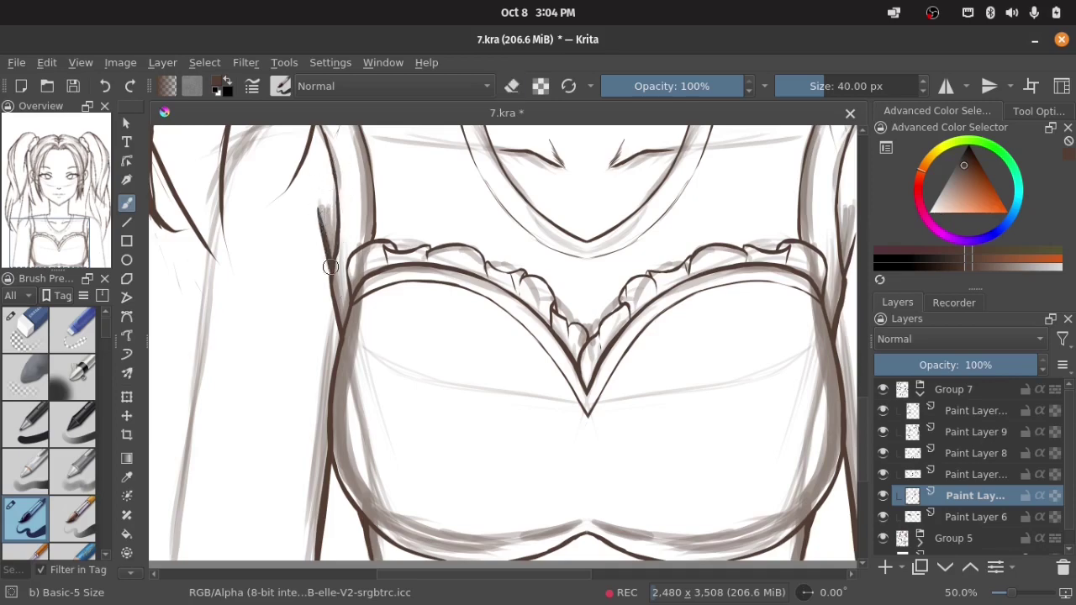
ctrl+scroll(327, 286, down, 1)
ctrl+scroll(337, 277, down, 1)
key(m)
ctrl+scroll(451, 171, up, 2)
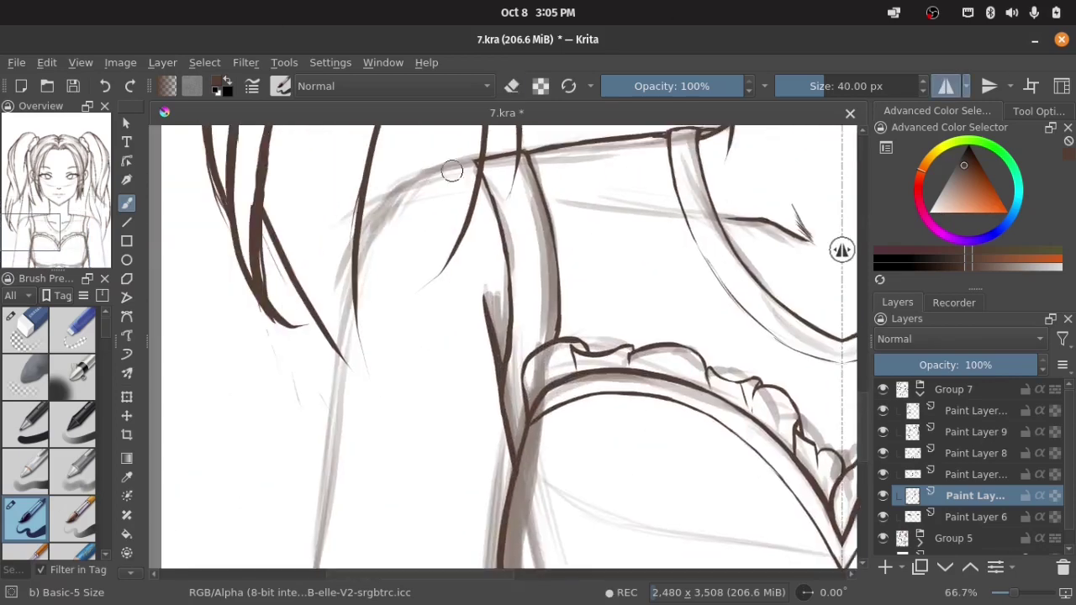
drag(451, 171, 415, 176)
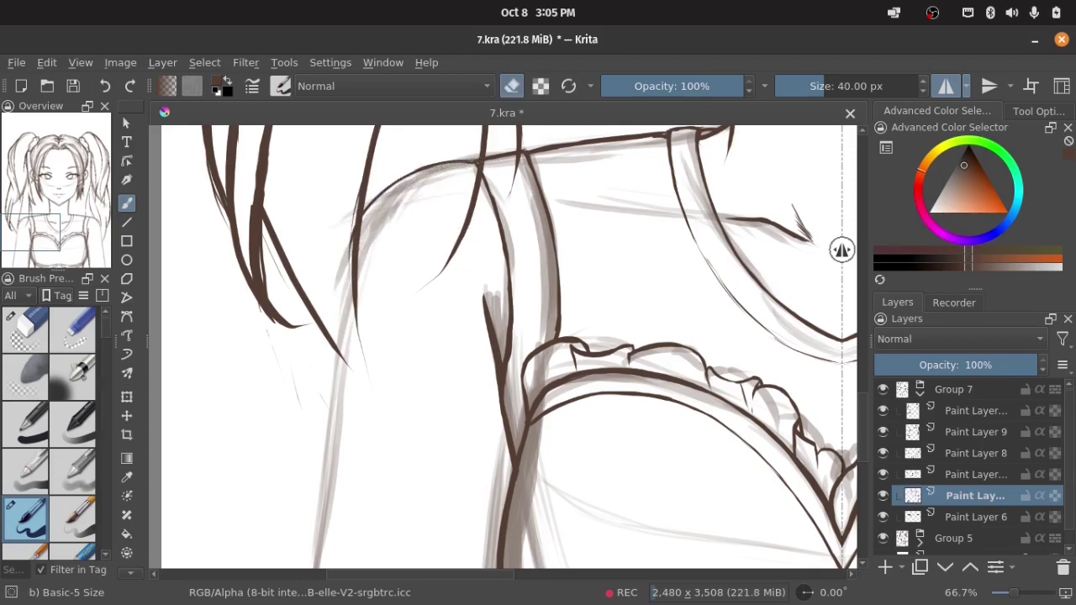
Ink a line from the hair down the shoulder and along the left arm's outer edge.
key(e)
scroll(381, 199, down, 1)
drag(401, 154, 365, 370)
key(e)
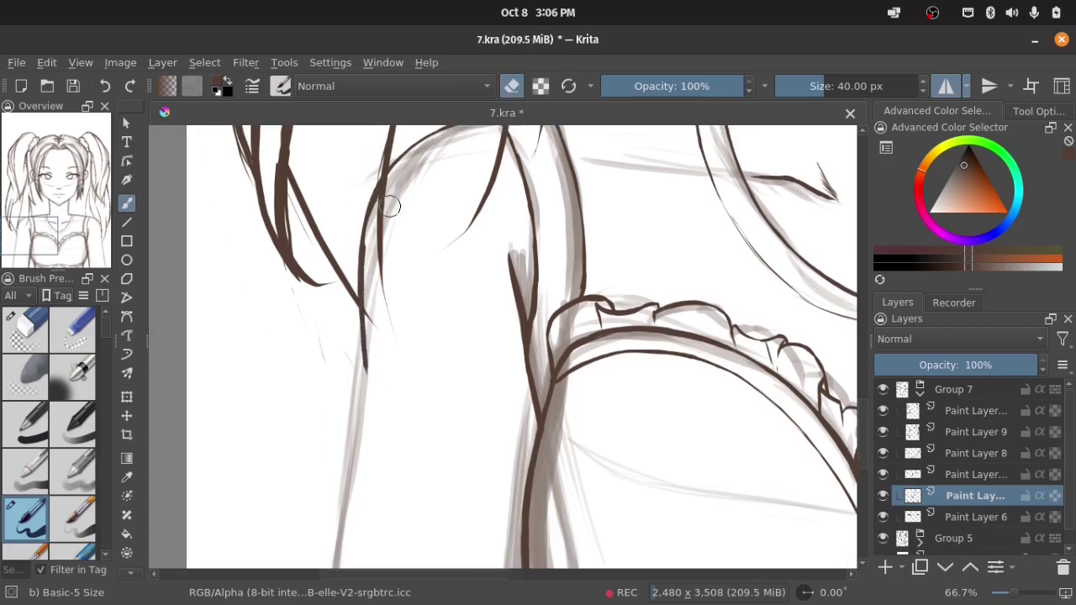
key(minus)
key(e)
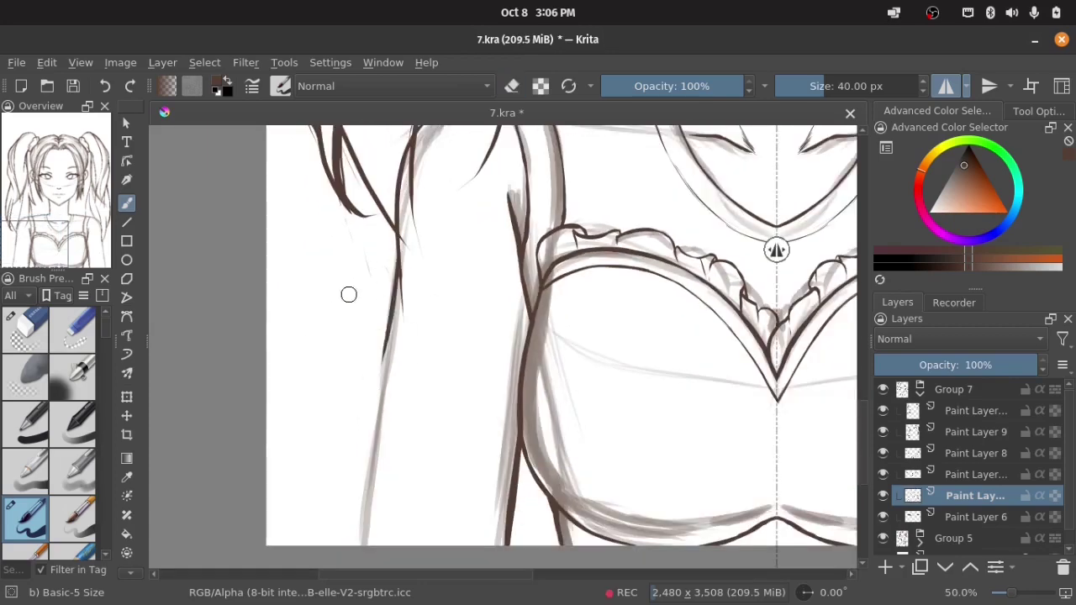
drag(401, 252, 374, 433)
drag(388, 346, 356, 544)
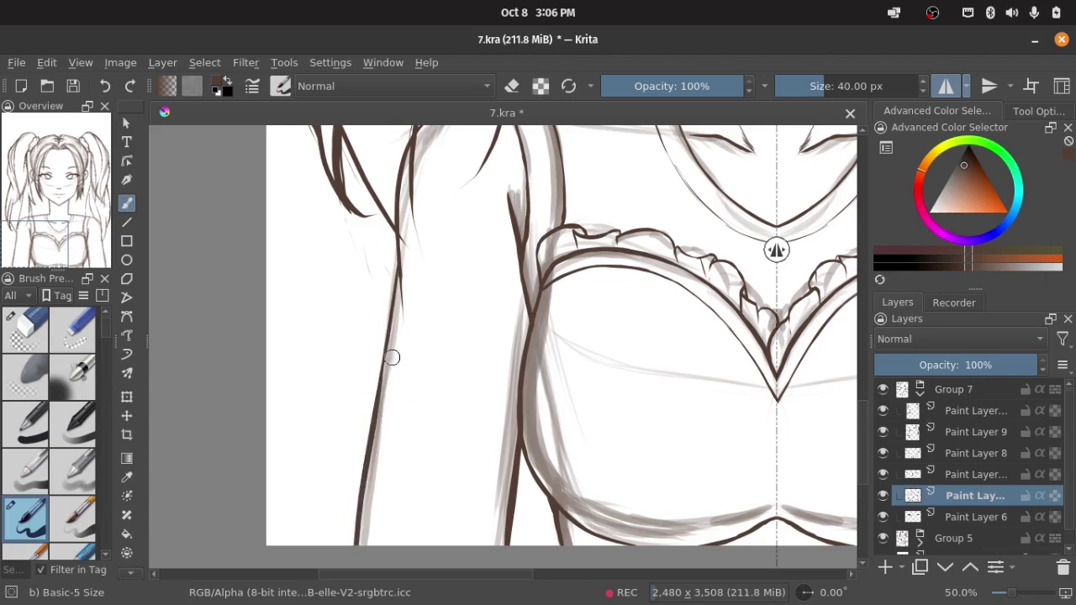
key(minus)
key(minus)
key(minus)
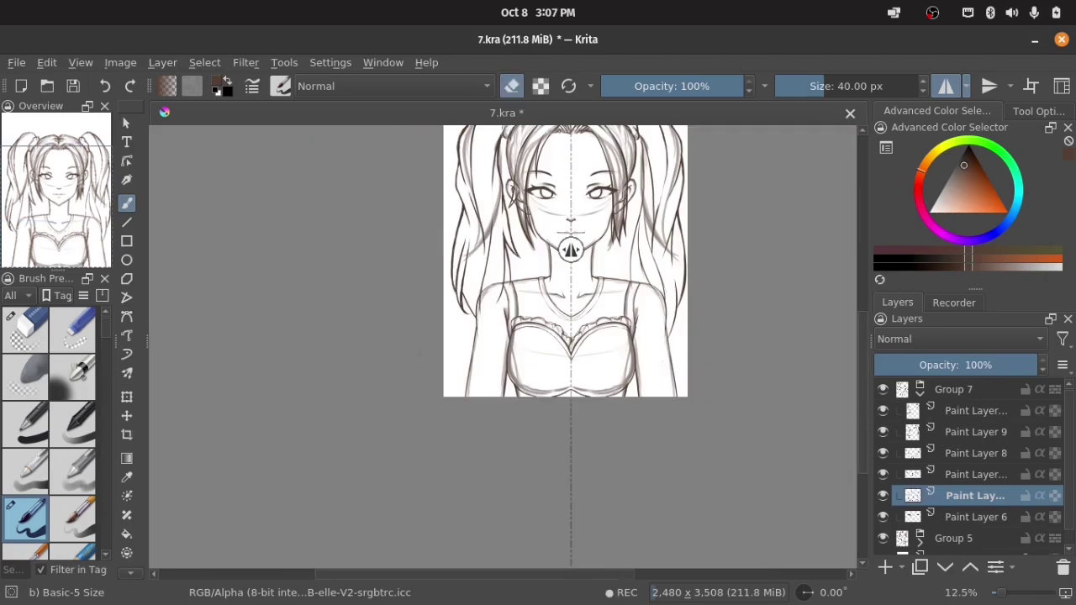
key(plus)
Hide sketch Group 5, turn off mirroring and select Eraser Circle on the top paint layer.
click(883, 538)
click(975, 410)
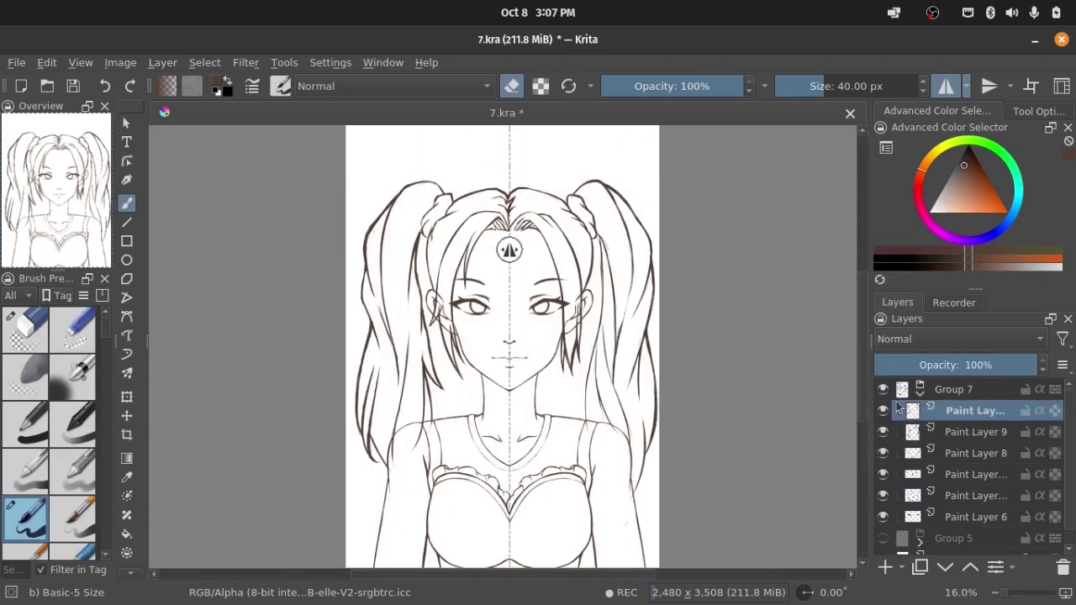
click(26, 328)
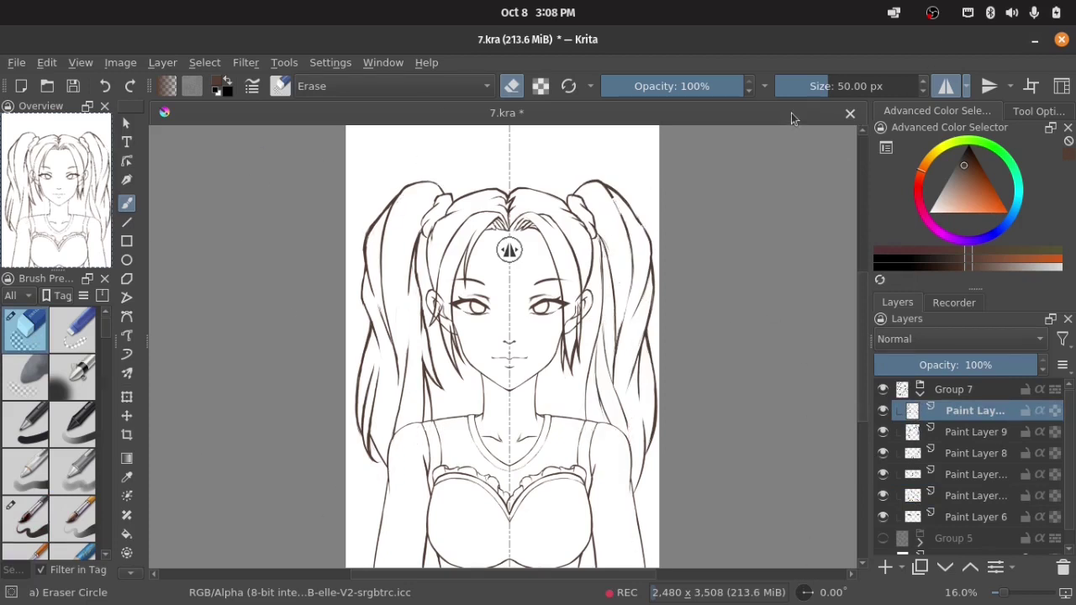
click(946, 87)
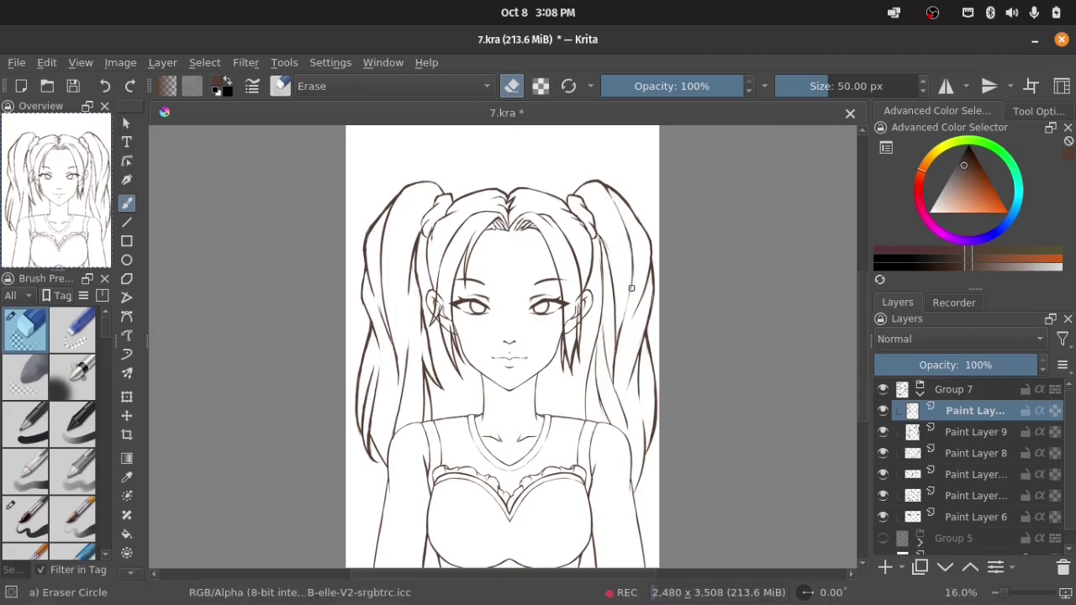
key(Page_Down)
key(Page_Down)
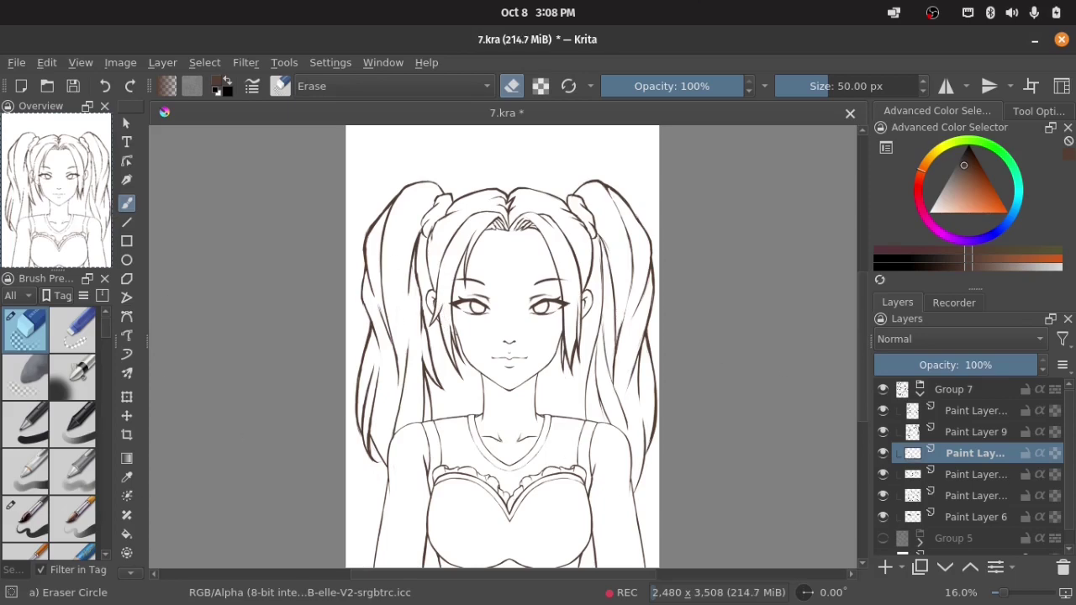
key(Page_Up)
key(plus)
key(plus)
key(Page_Up)
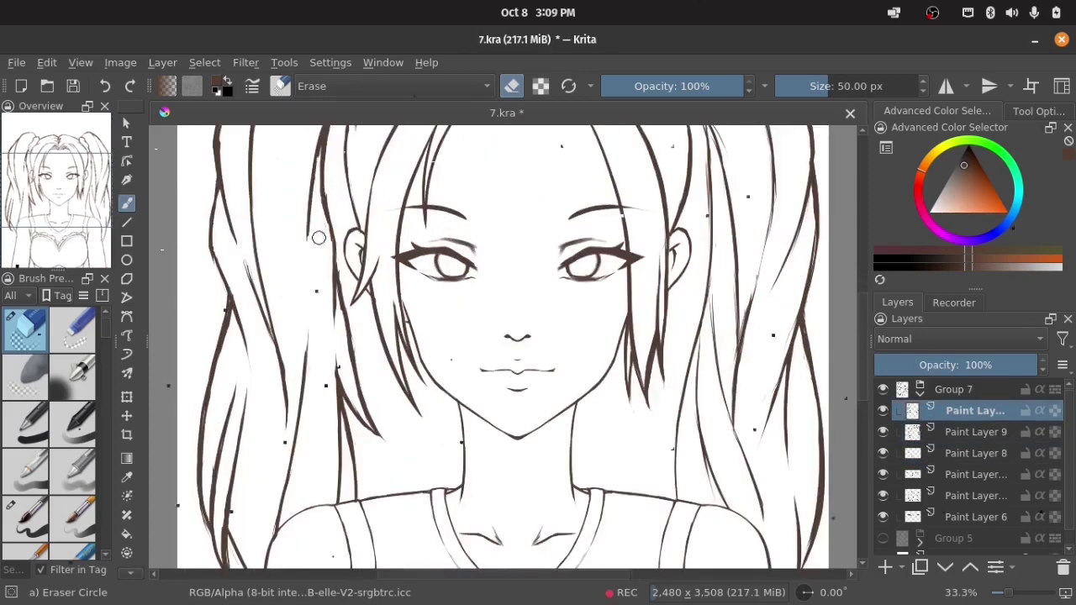
Touch up the hair line beside the face with the Basic-5 brush.
key(slash)
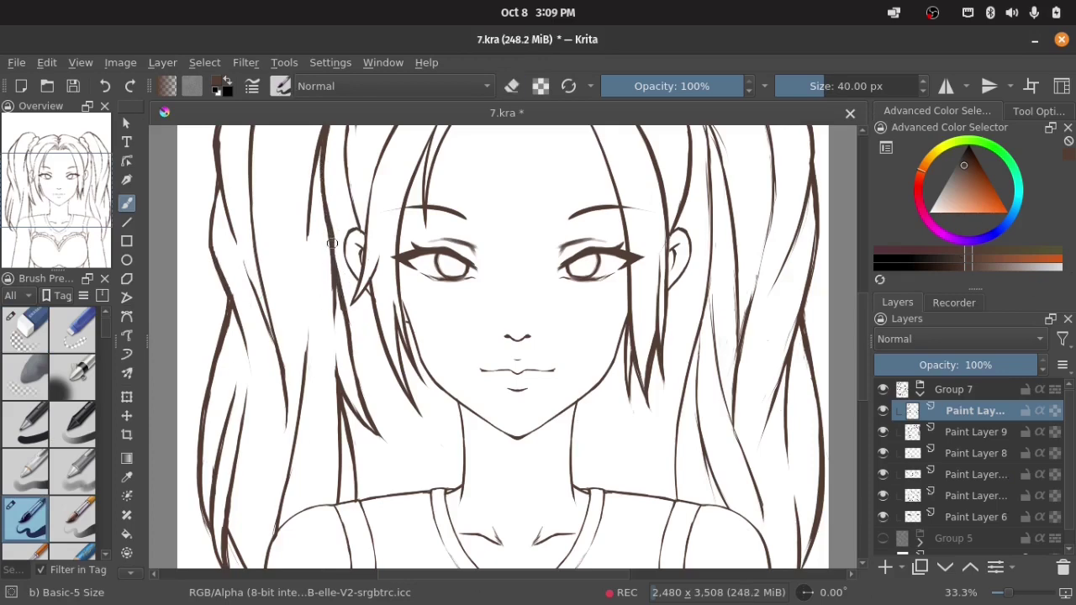
drag(322, 302, 348, 376)
key(e)
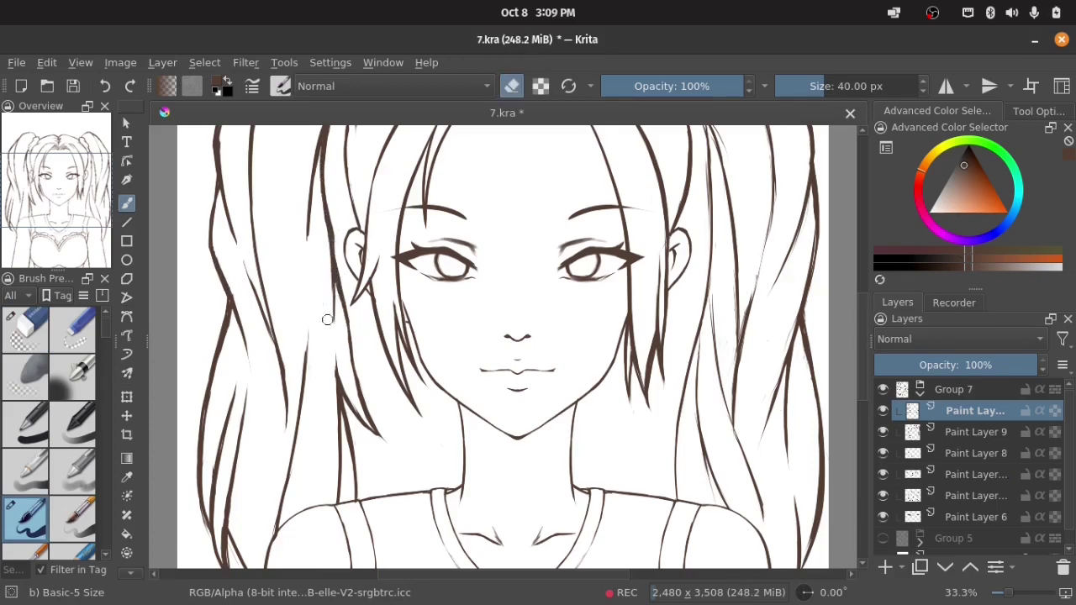
scroll(274, 437, down, 3)
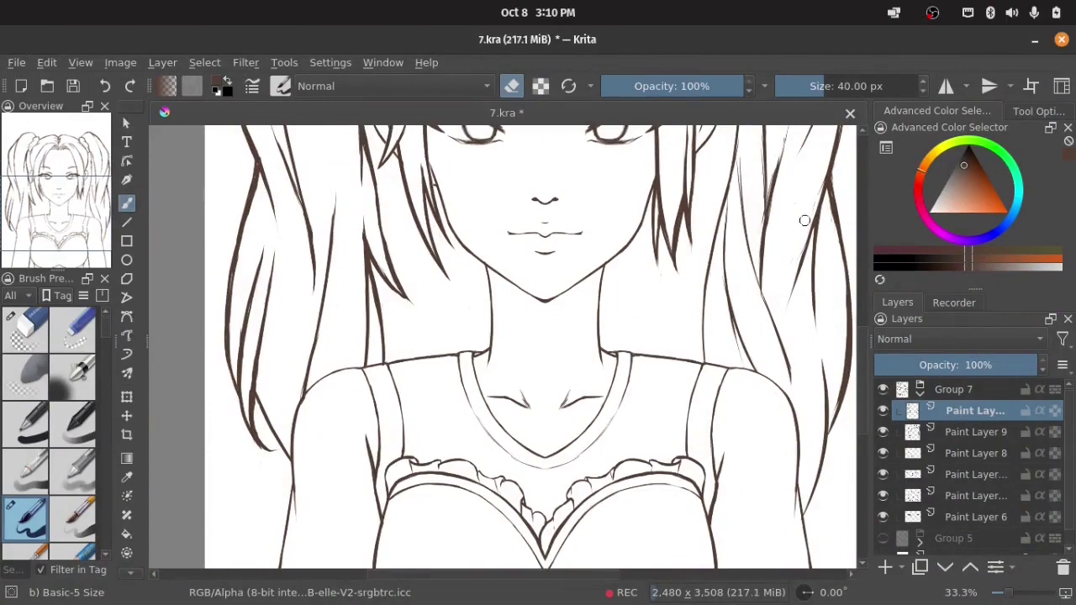
scroll(755, 212, up, 3)
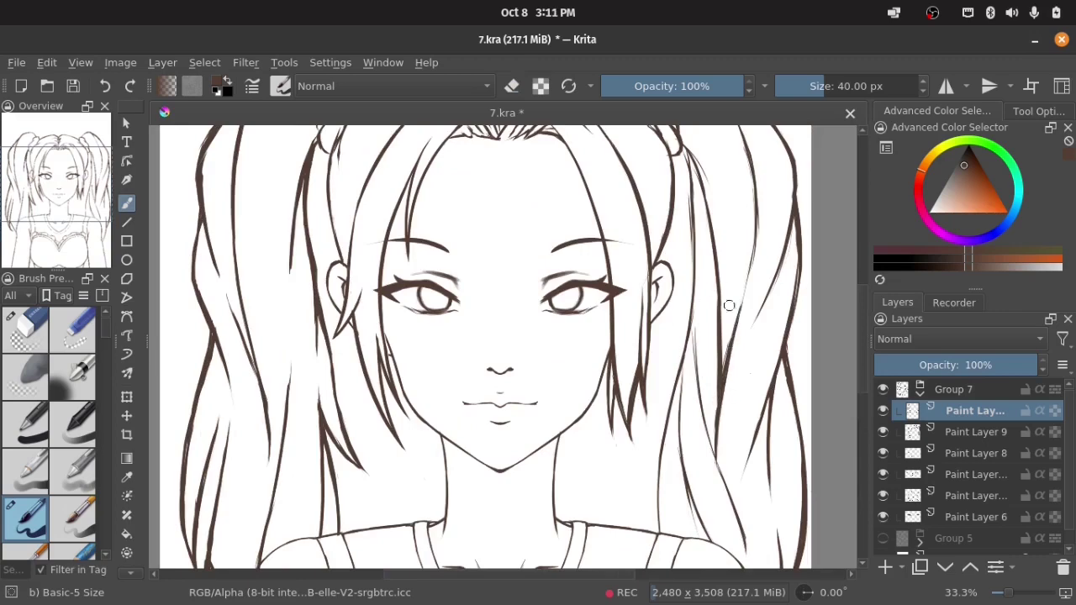
Erase a stray bit of the right hair strand and add a right-side hair stroke.
drag(756, 220, 756, 262)
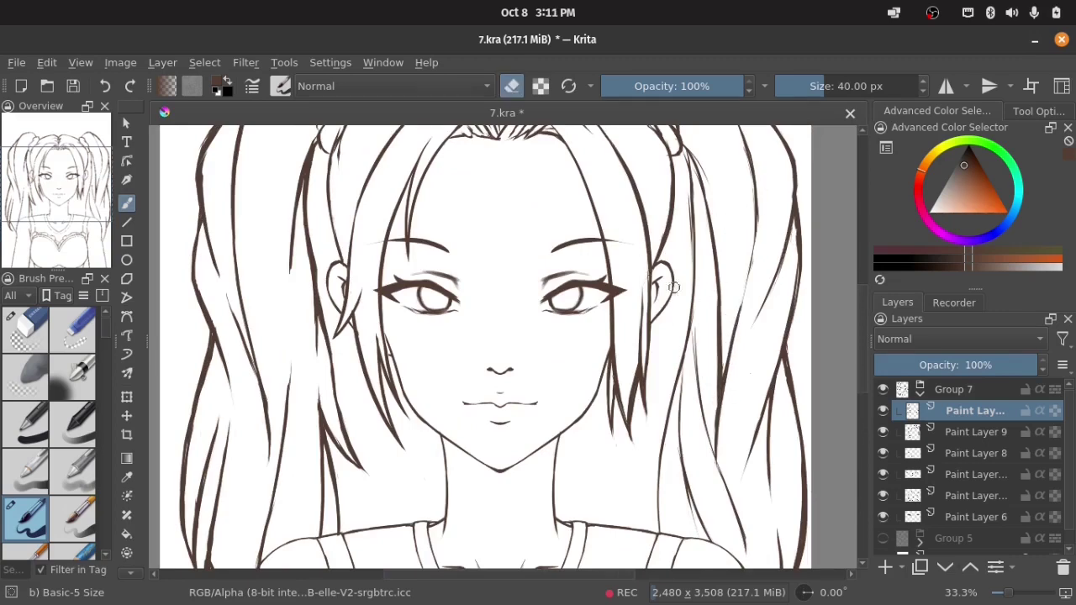
scroll(674, 286, up, 2)
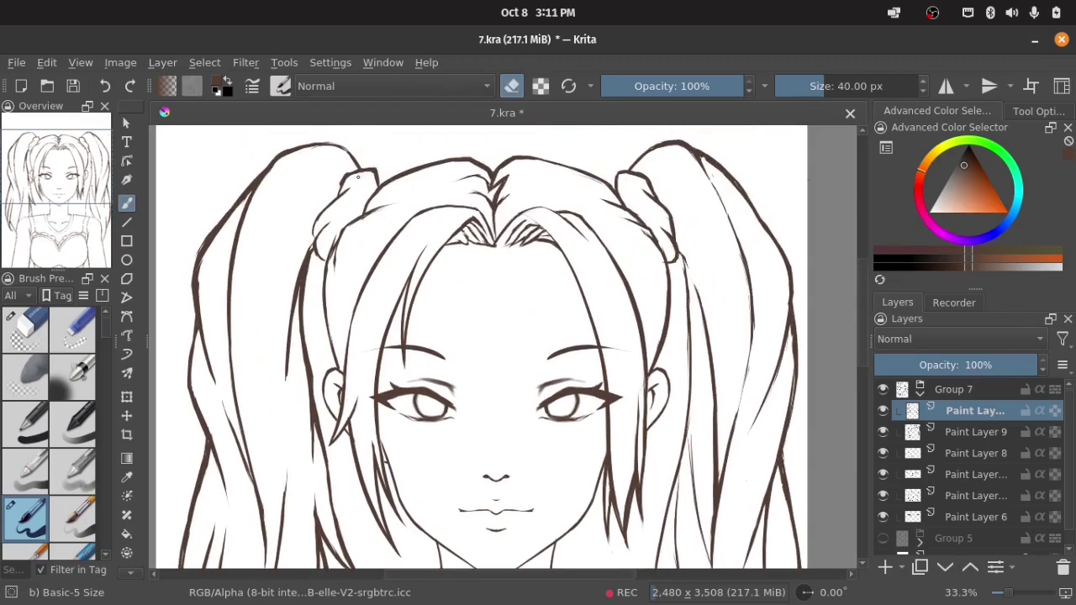
scroll(577, 230, down, 5)
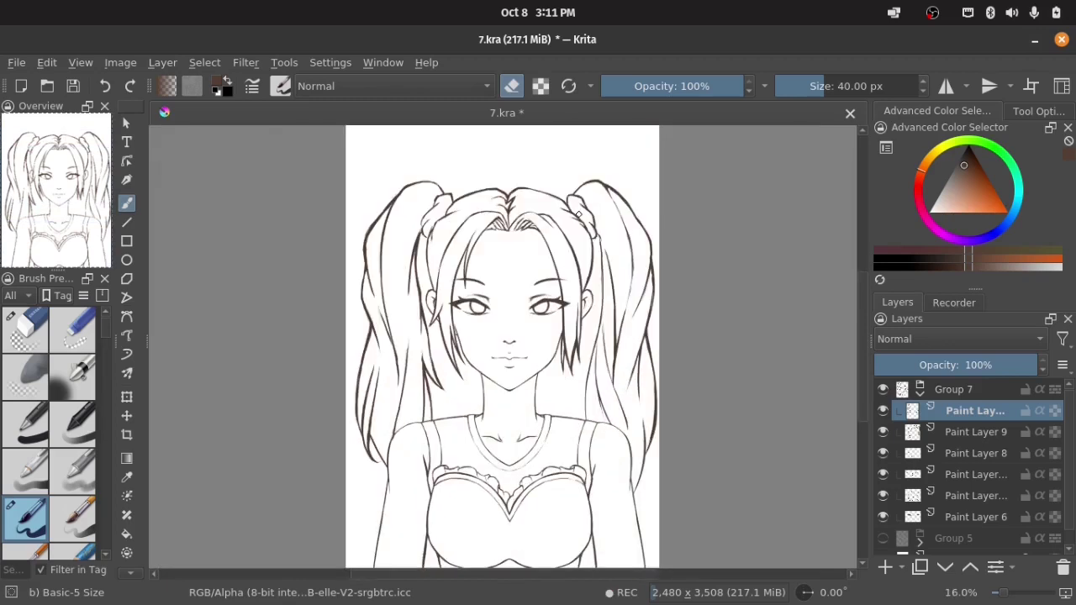
key(e)
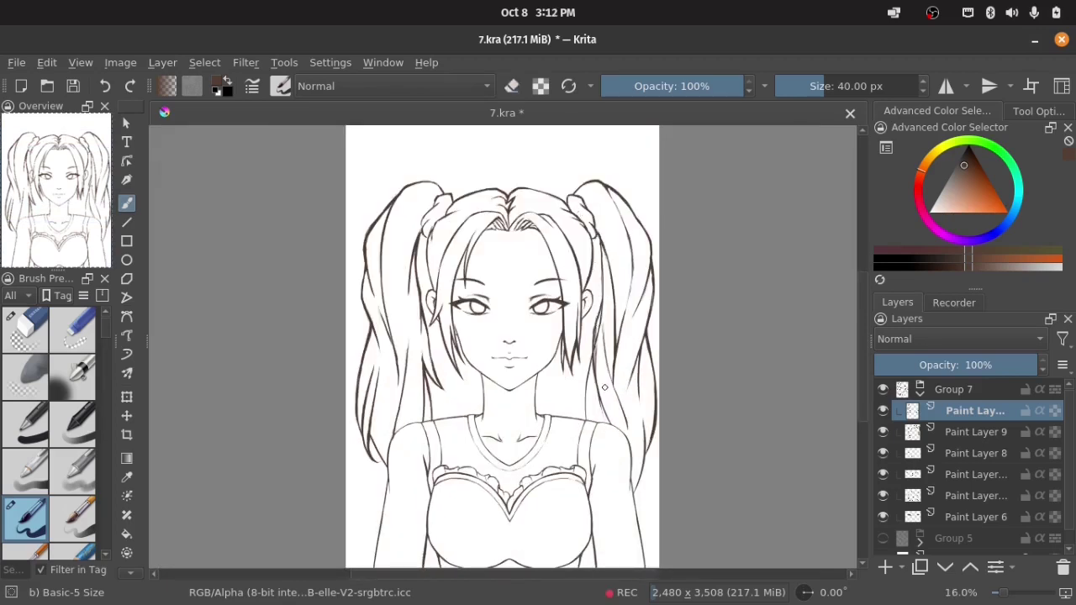
key(e)
key(e)
drag(605, 294, 600, 339)
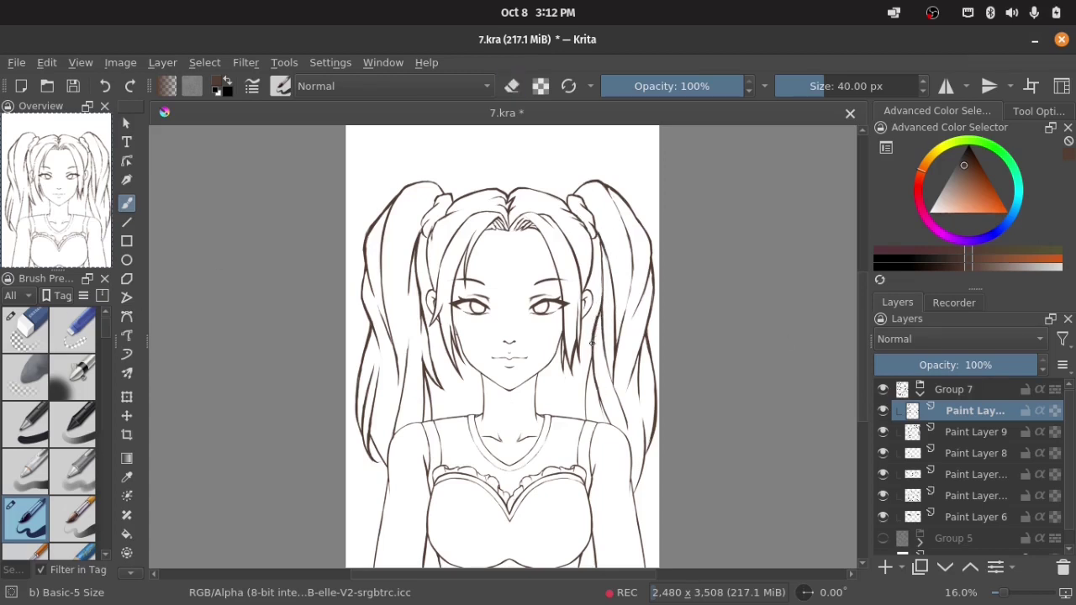
key(e)
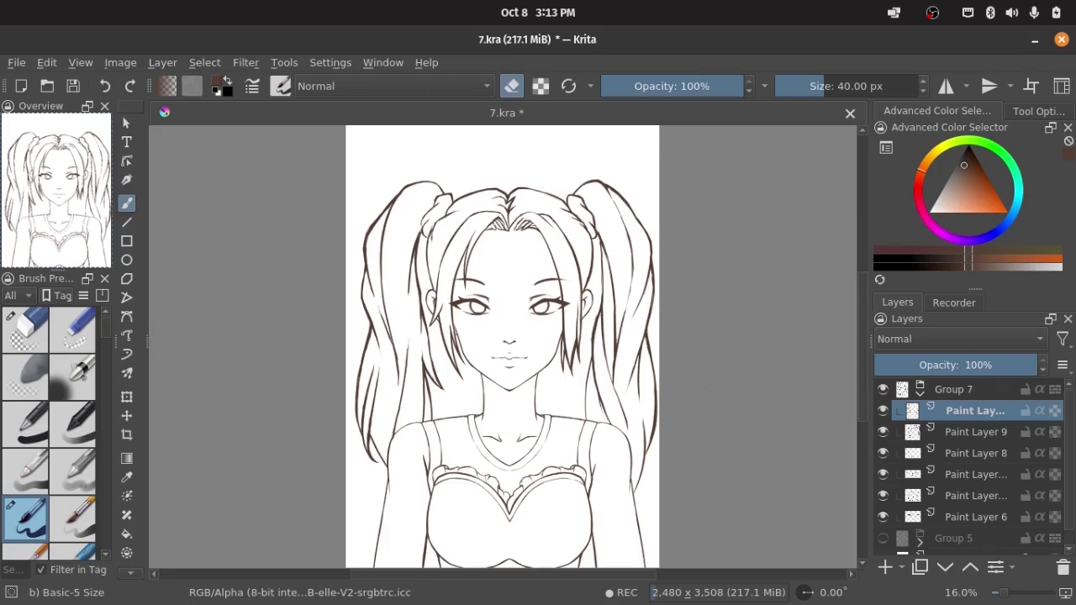
Collapse Group 7 and fill Paint Layer 13 with a light grey background.
key(e)
click(919, 389)
click(973, 431)
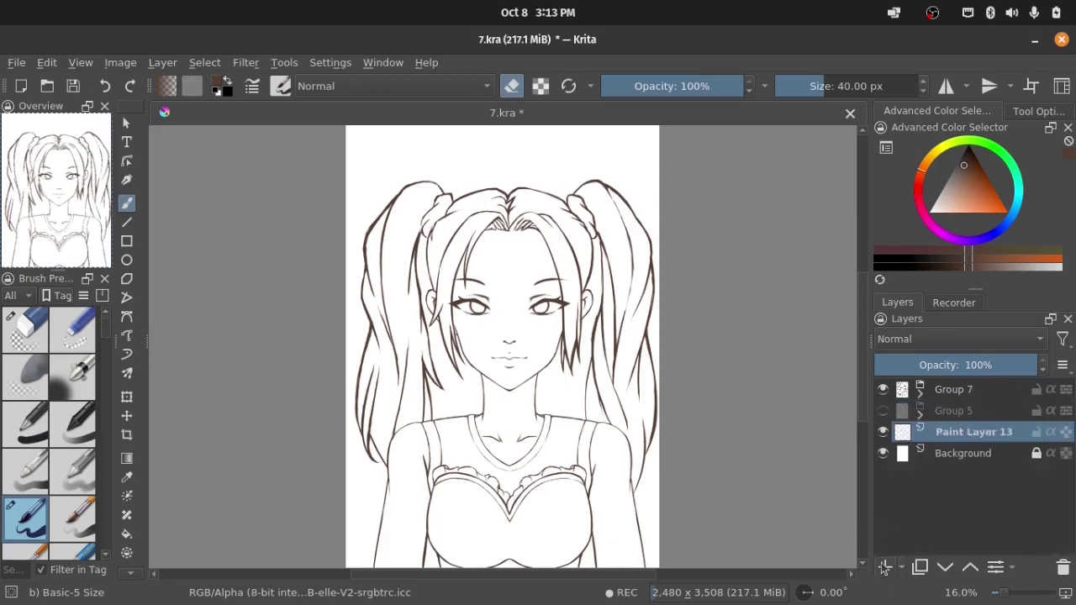
click(943, 209)
click(941, 210)
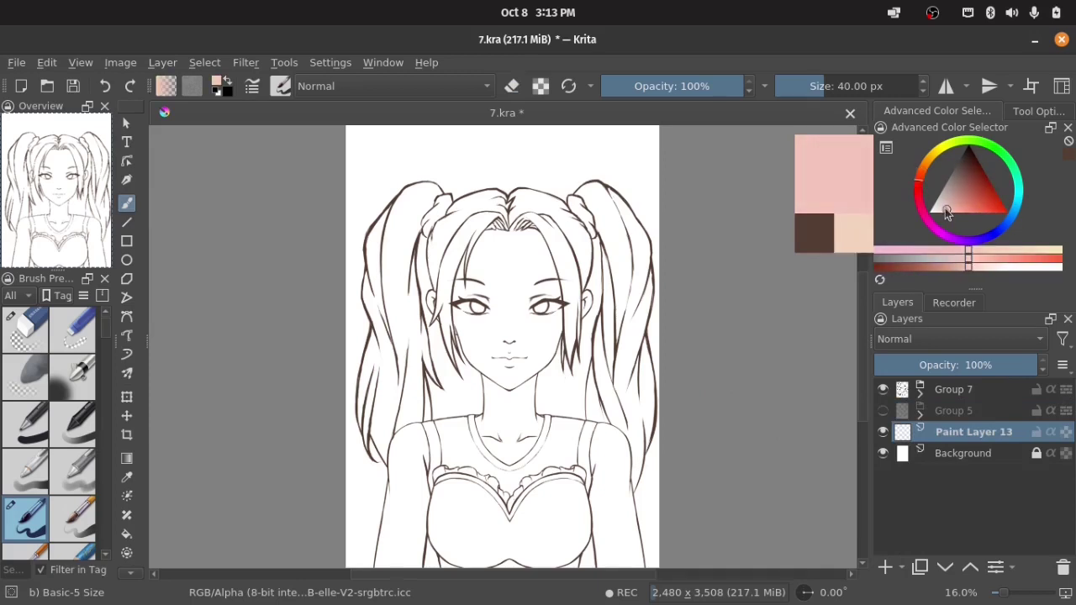
click(25, 424)
drag(480, 308, 475, 214)
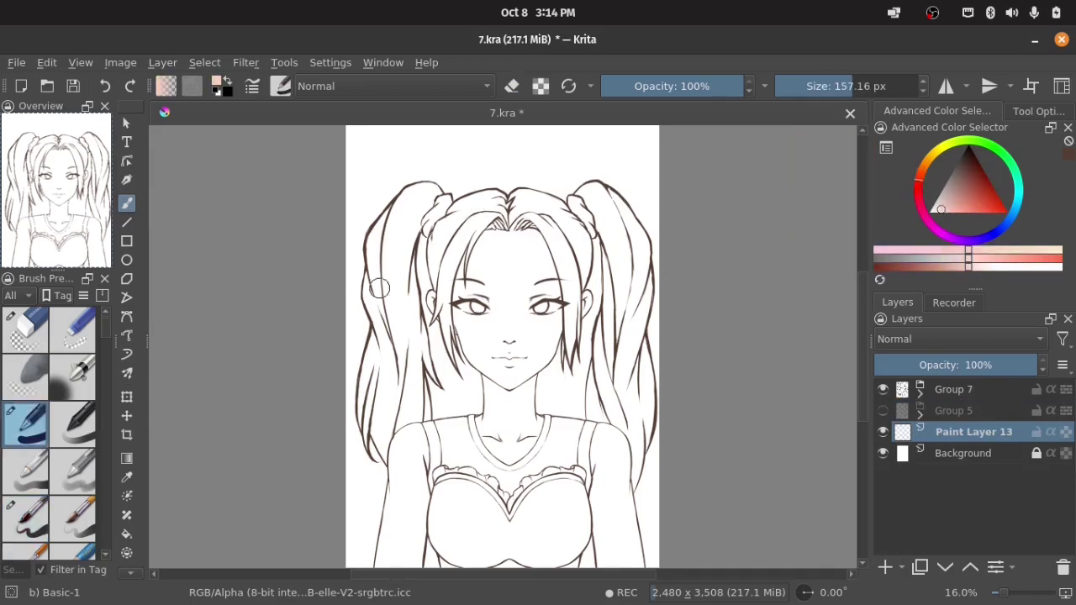
key(f)
click(949, 175)
key(l)
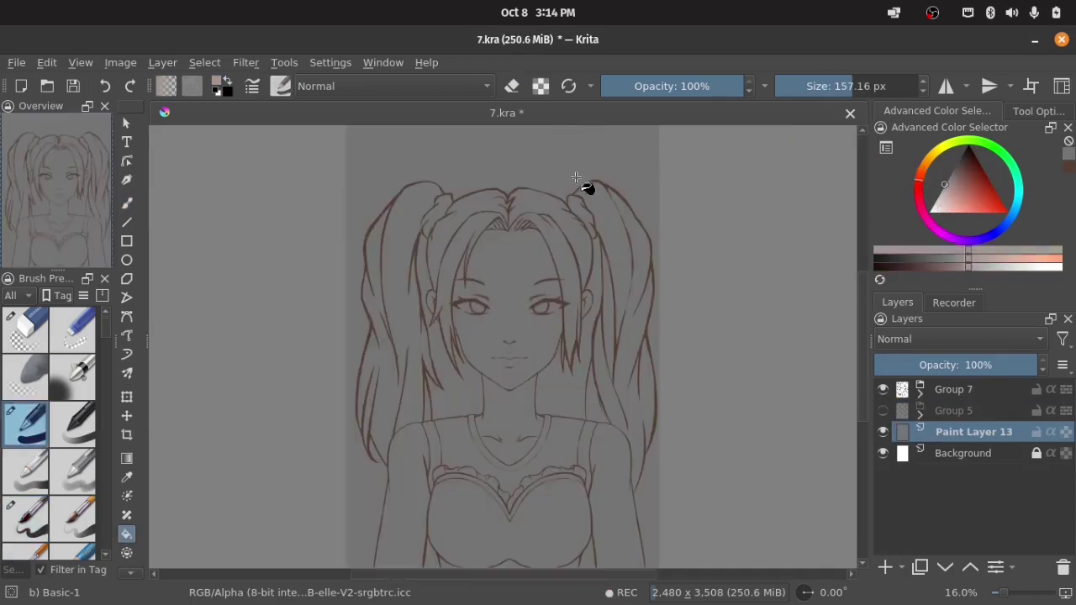
click(586, 188)
Add a grouped new layer and paint pink skin over forehead, cheeks, chin, neck and ear.
key(Insert)
click(939, 211)
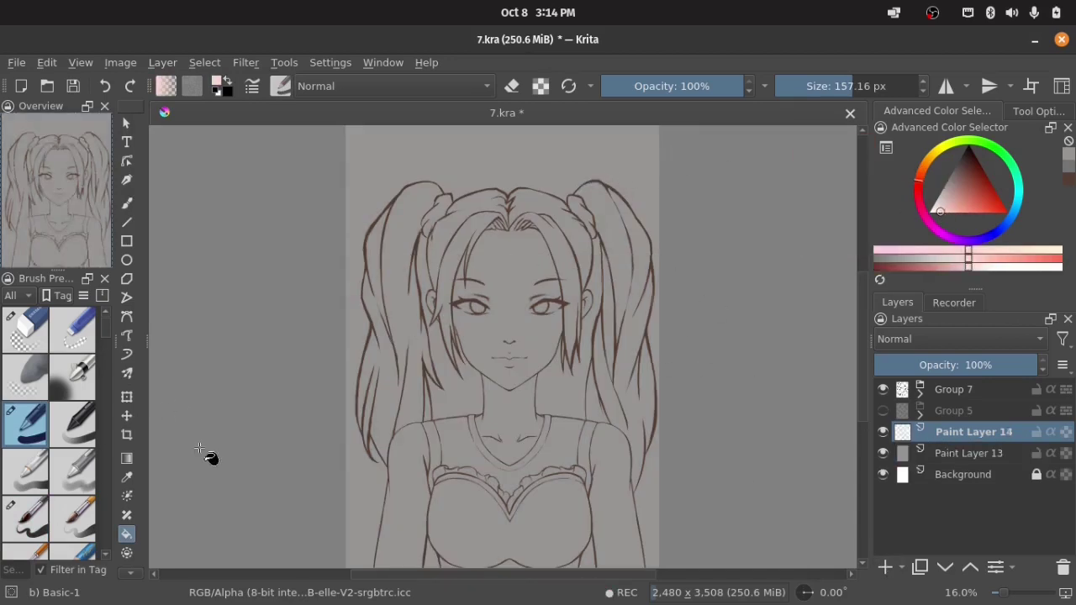
key(b)
key(ctrl+g)
mouse_move(480, 300)
mouse_down()
mouse_move(434, 302)
mouse_move(488, 377)
mouse_move(540, 353)
mouse_move(498, 360)
mouse_move(492, 426)
mouse_move(529, 450)
mouse_up()
drag(580, 294, 584, 319)
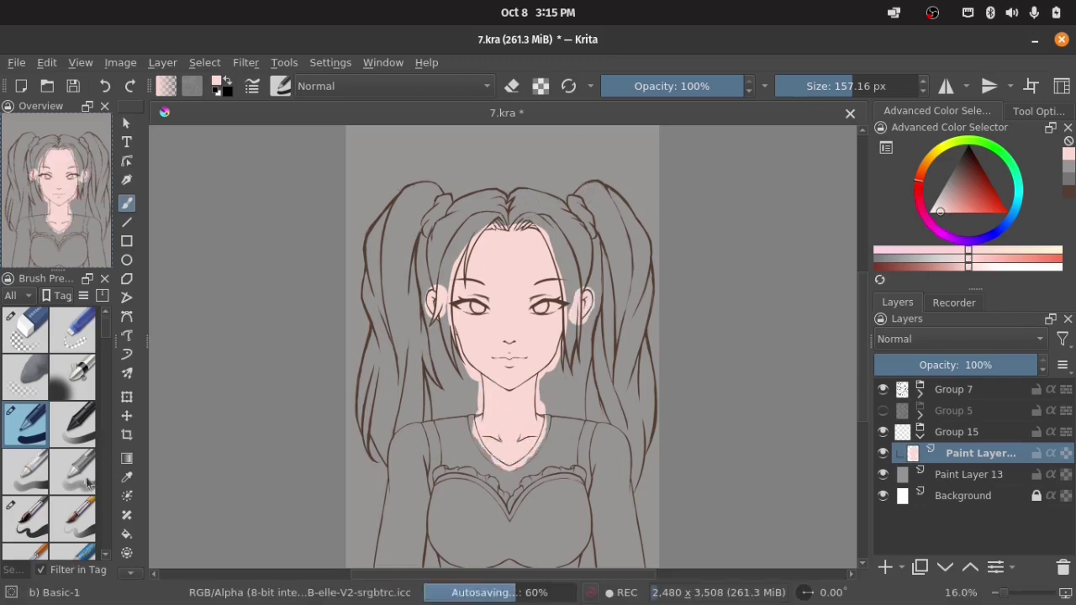
Erase pink spill beside the left ear and left cheek with a 40 px brush.
click(25, 517)
key(plus)
key(plus)
mouse_move(296, 176)
mouse_down()
mouse_move(335, 212)
mouse_move(329, 293)
mouse_up()
key(e)
drag(344, 227, 349, 303)
Erase pink overflow along the left jaw and left of the neck outline.
drag(395, 378, 373, 277)
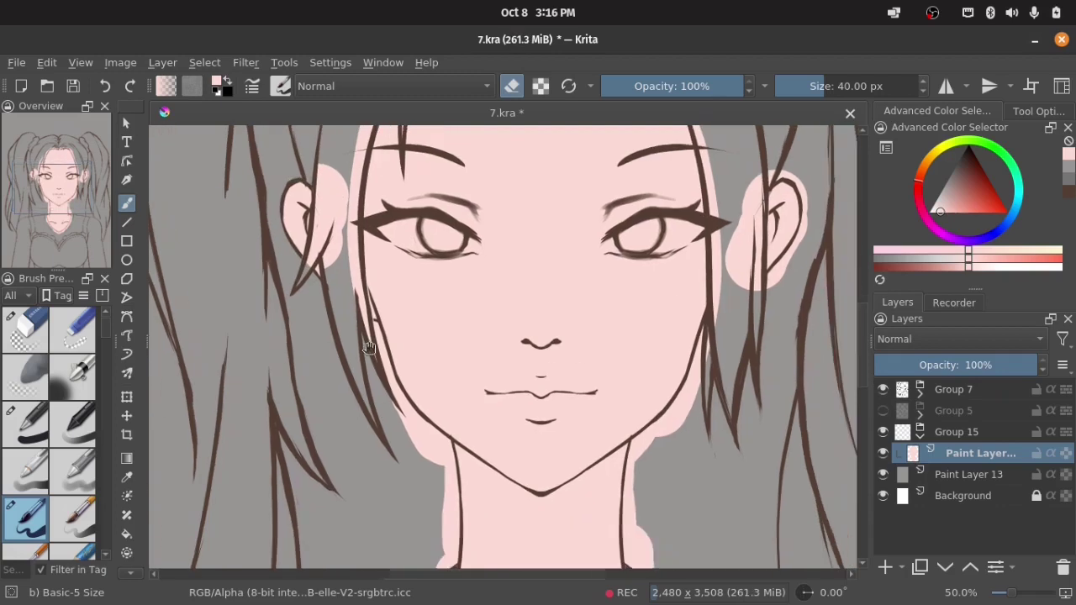
mouse_move(370, 319)
mouse_down()
mouse_move(408, 431)
mouse_move(401, 352)
mouse_move(441, 374)
mouse_move(446, 486)
mouse_up()
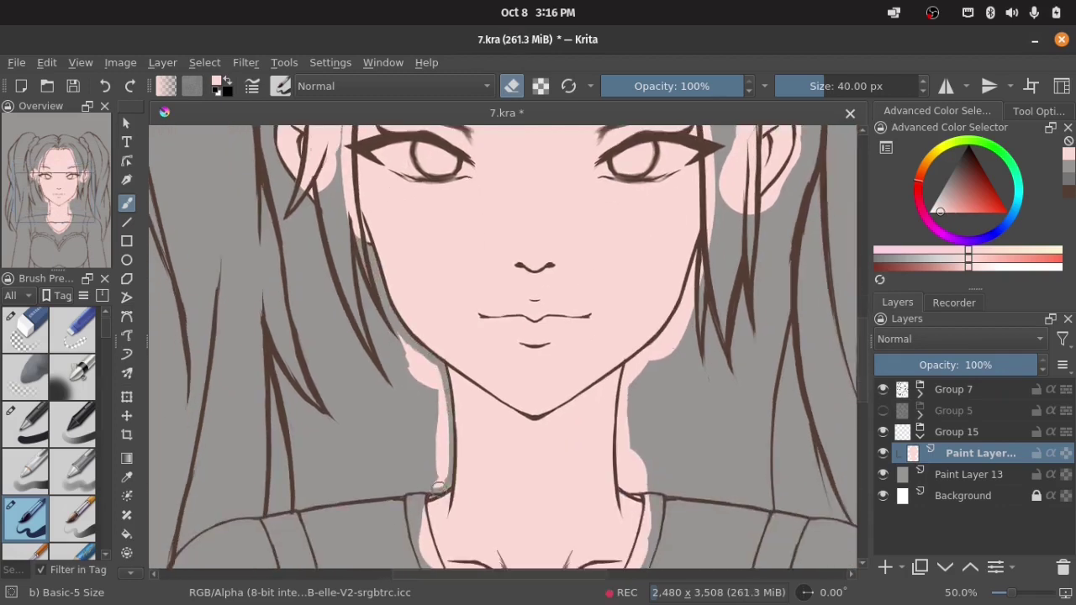
key(slash)
drag(402, 334, 458, 445)
Clean pink beside the neck, right jaw and hair, then create clipping Group 16.
drag(719, 221, 651, 216)
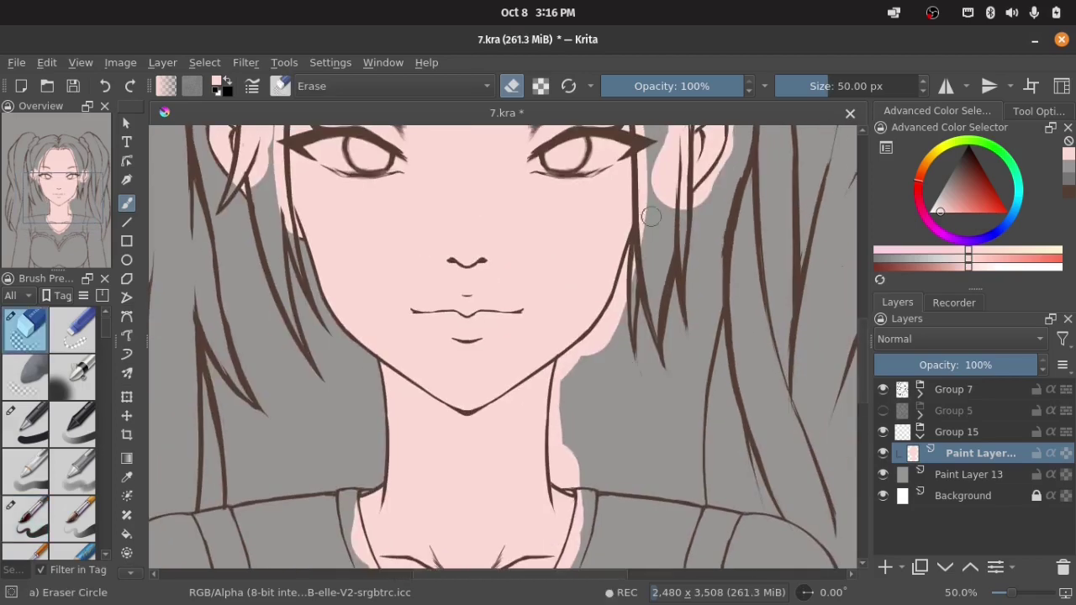
drag(685, 185, 698, 257)
mouse_move(639, 220)
mouse_down()
mouse_move(621, 297)
mouse_move(559, 370)
mouse_move(555, 454)
mouse_move(568, 485)
mouse_up()
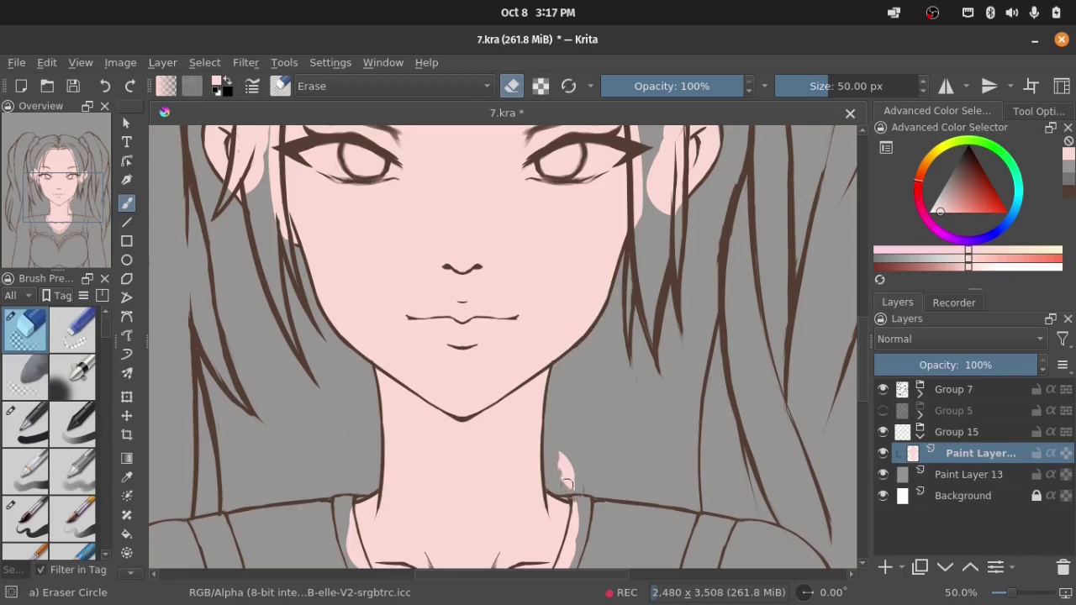
scroll(567, 486, down, 4)
scroll(568, 486, up, 1)
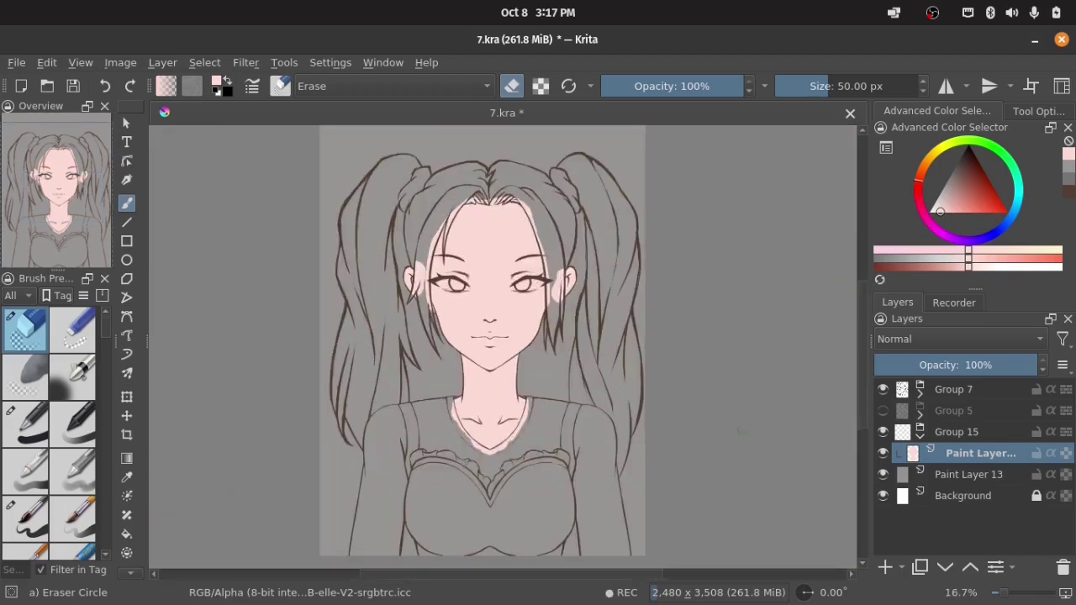
key(ctrl+shift+g)
Paint deeper-pink blush on both cheeks with the Basic-4 Flow Opacity brush.
key(/)
click(989, 264)
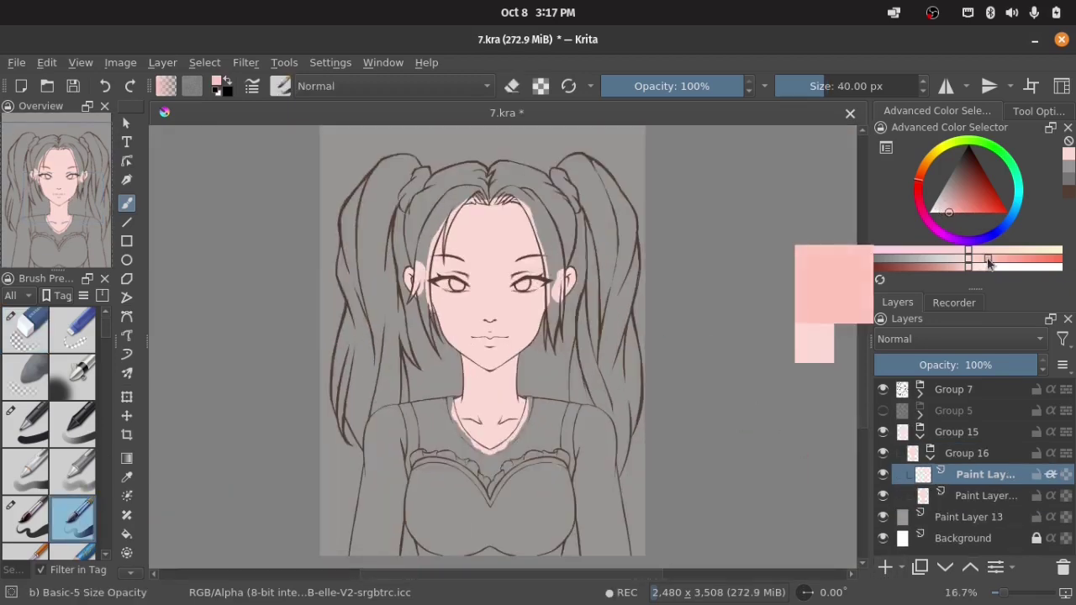
click(77, 476)
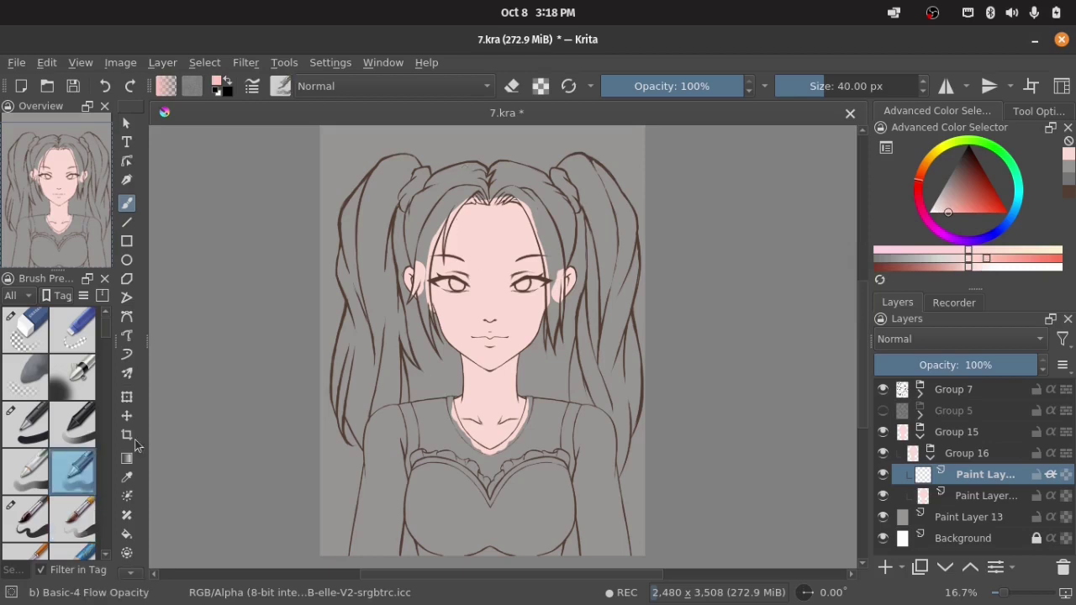
drag(514, 277, 526, 279)
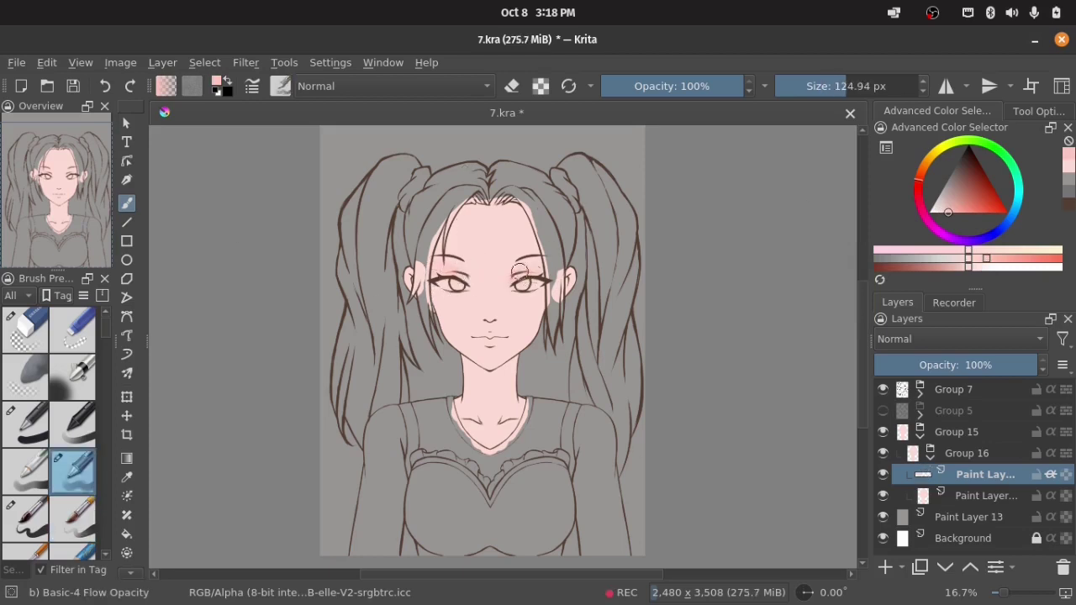
drag(430, 286, 442, 279)
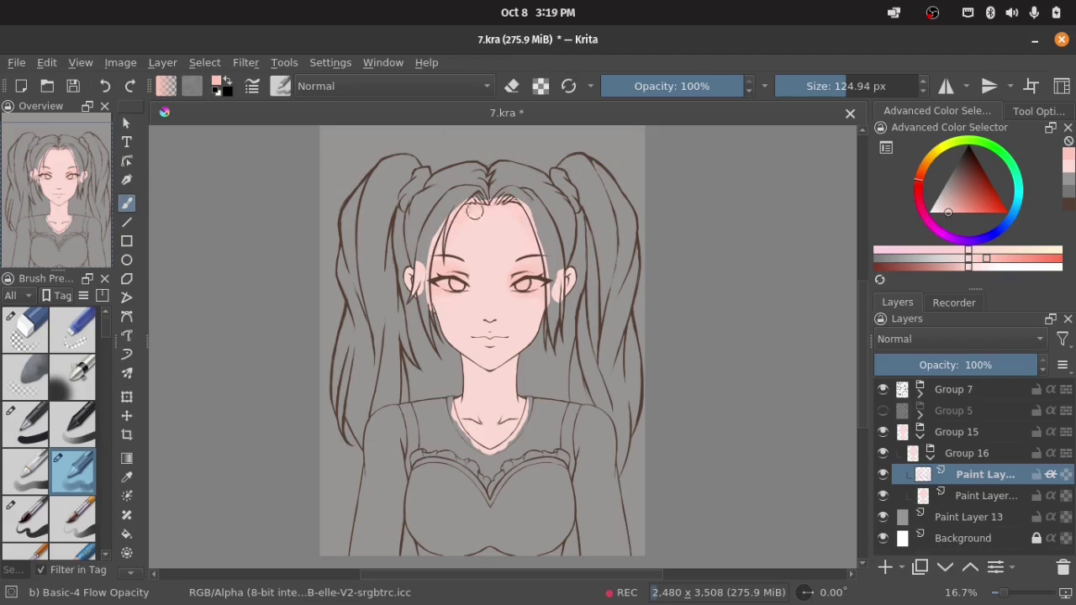
drag(444, 281, 437, 287)
mouse_move(531, 296)
mouse_down()
mouse_move(523, 290)
mouse_move(568, 296)
mouse_up()
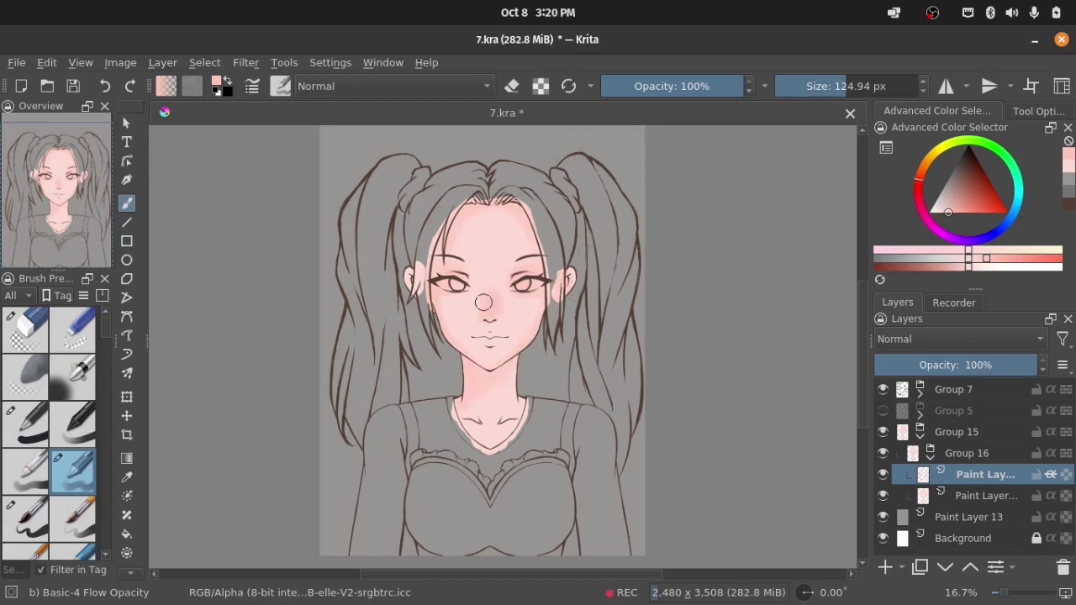
Shrink the brush and switch between eraser, Airbrush Soft and the small basic brush.
key(e)
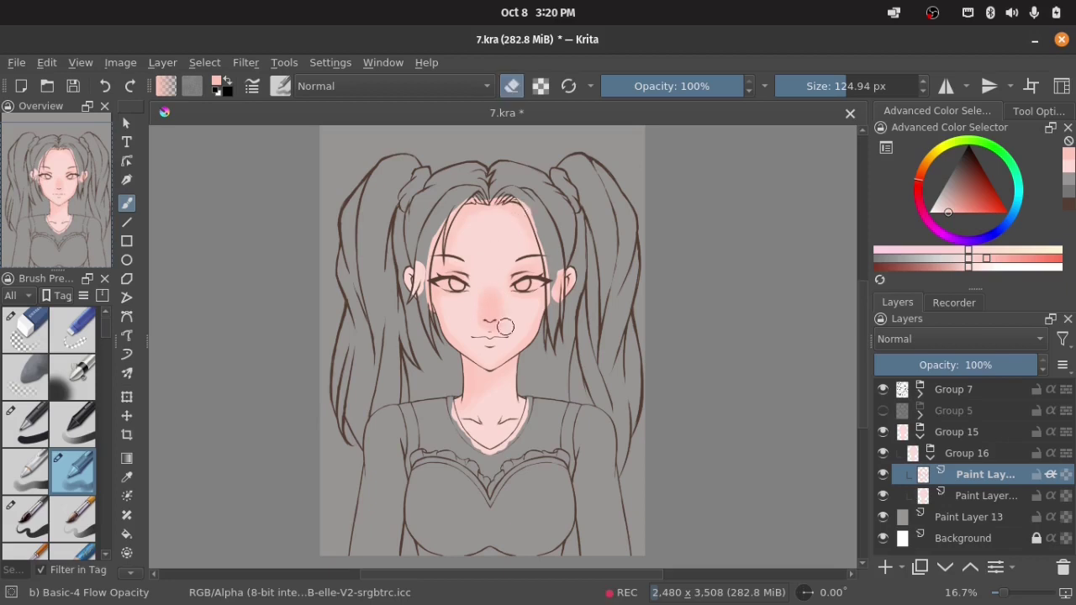
key(bracketleft)
key(bracketleft)
key(bracketleft)
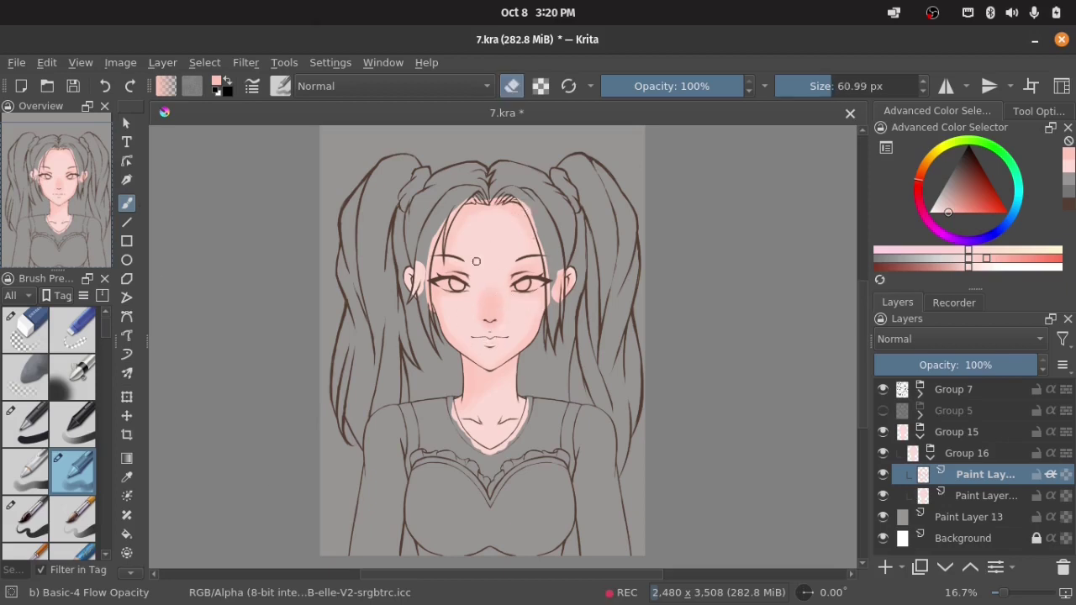
key(e)
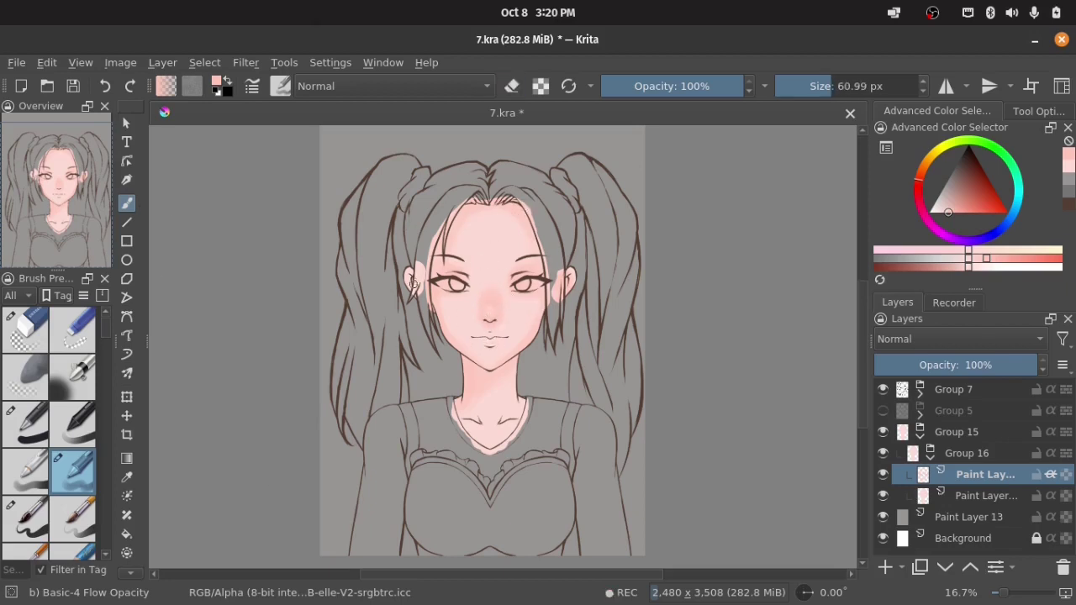
key(e)
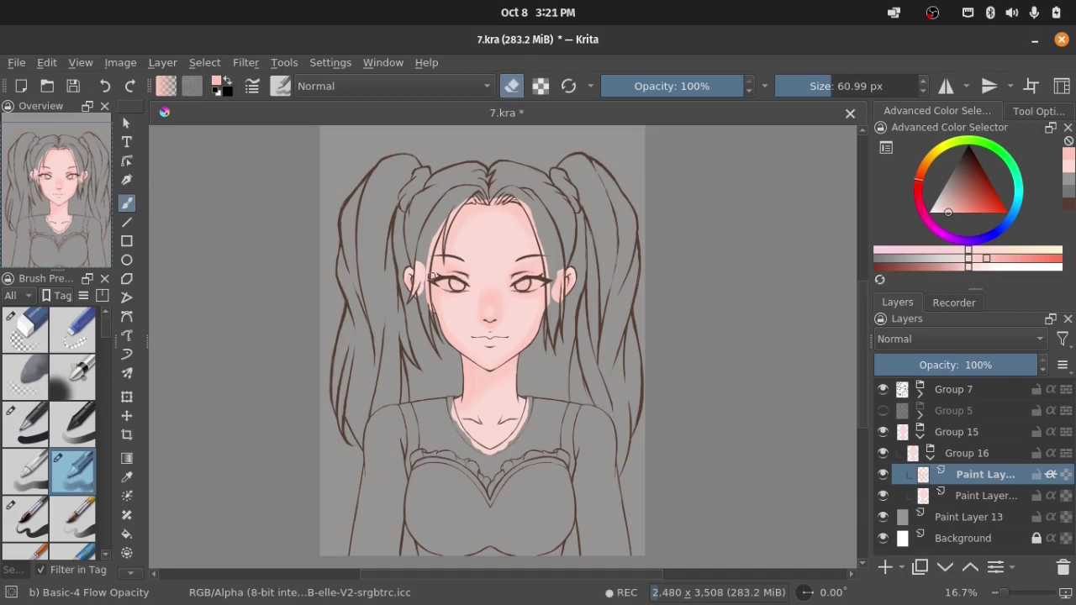
key(slash)
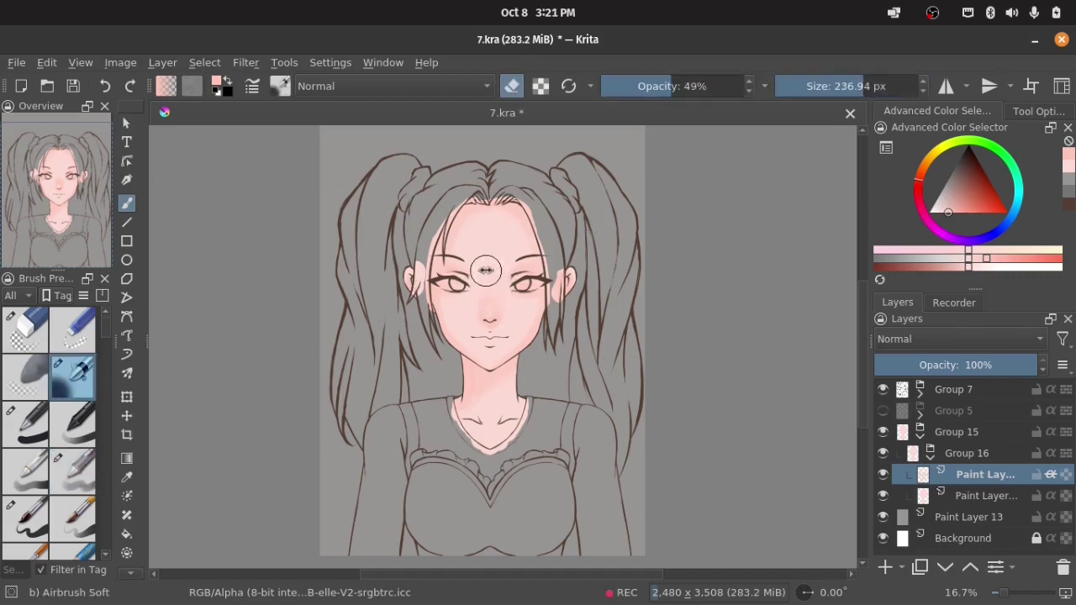
click(26, 517)
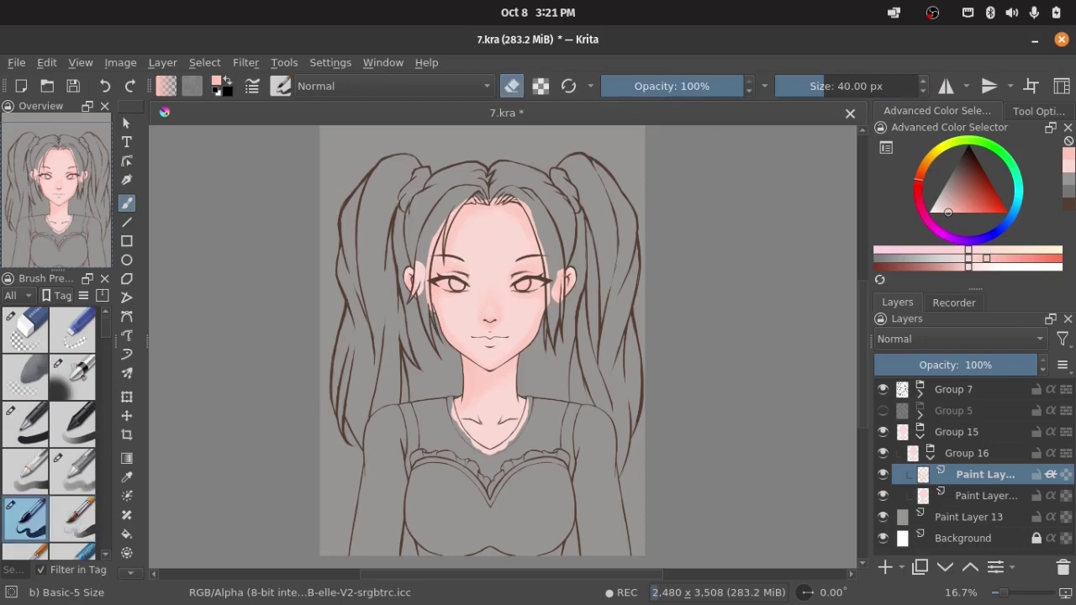
Zoom in on the face and neck and pick a slightly different blush shade.
key(e)
scroll(490, 332, up, 4)
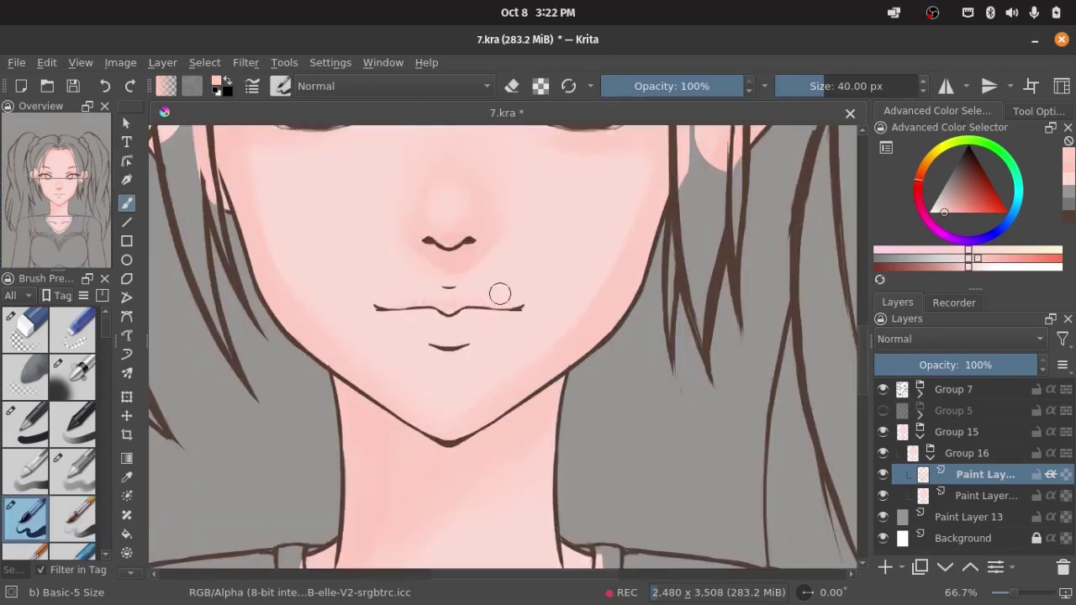
key(e)
key(e)
key(2)
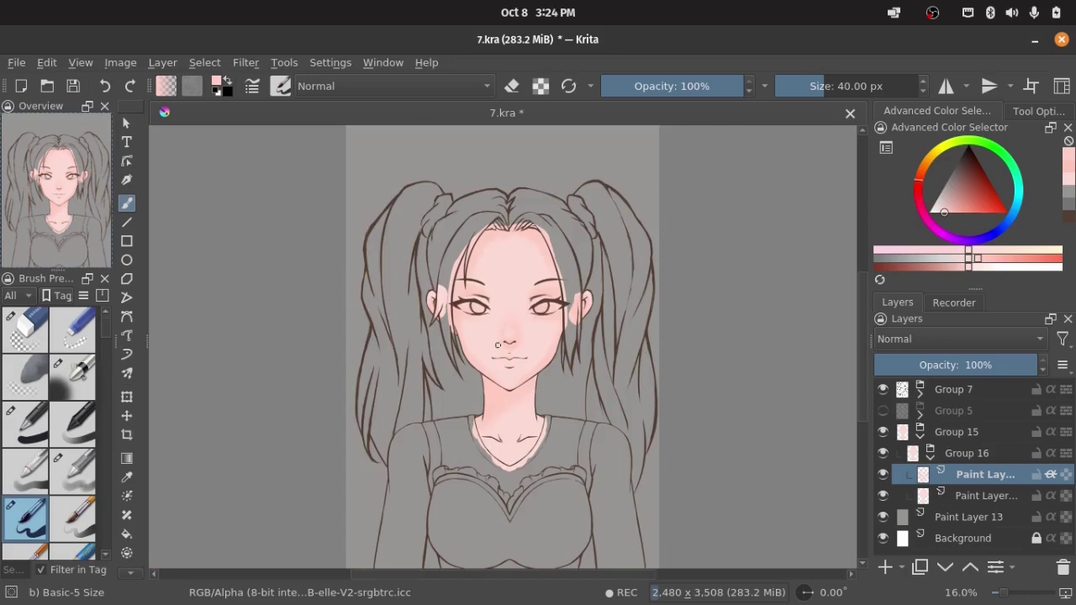
key(1)
key(minus)
key(minus)
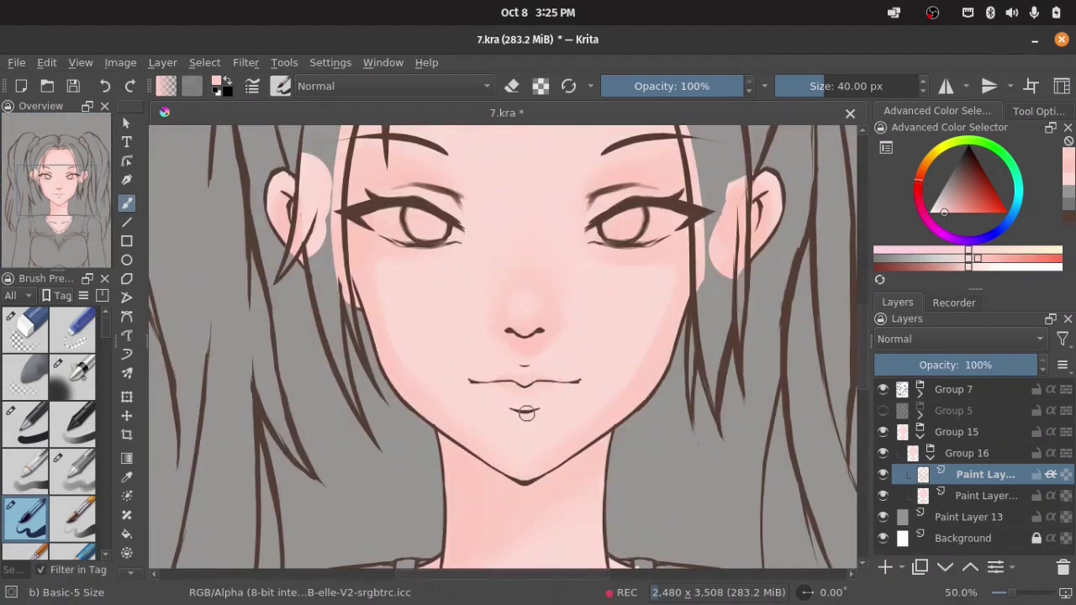
ctrl+click(527, 372)
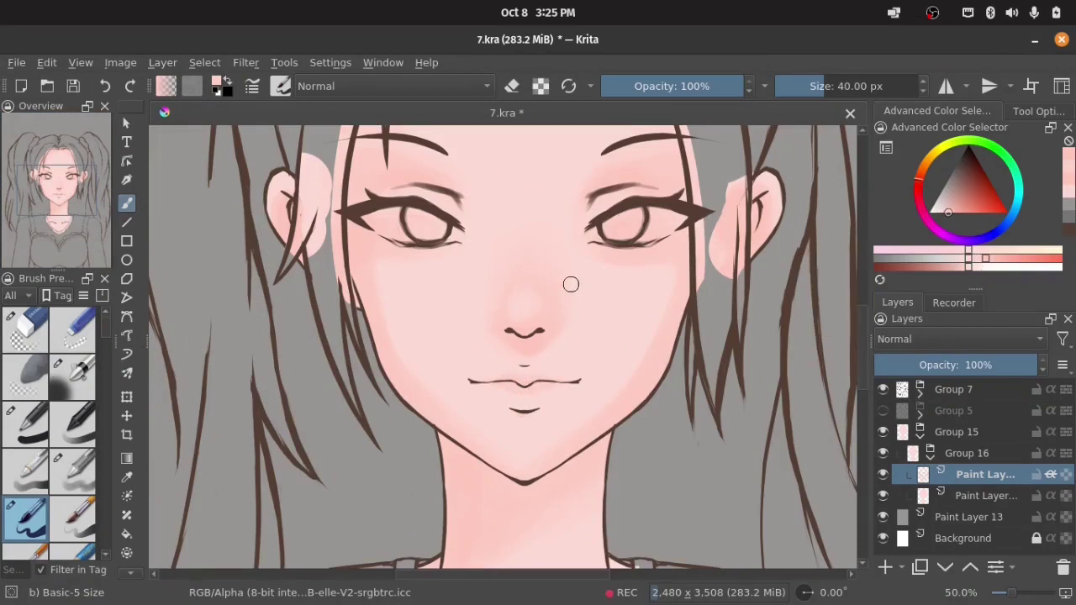
Soften away the diagonal neck shading with the Airbrush Soft eraser.
key(e)
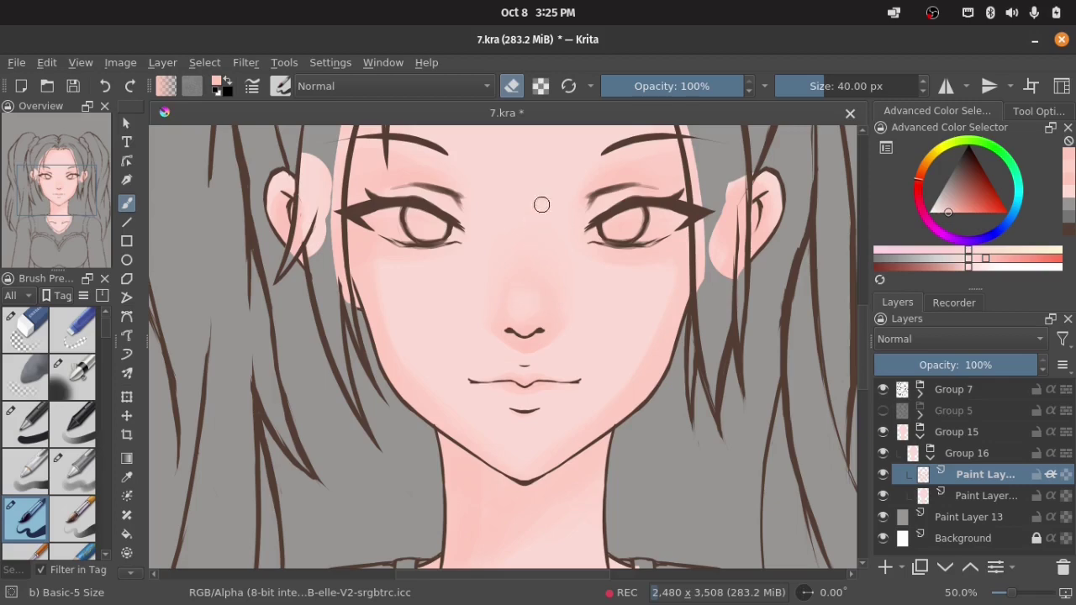
scroll(560, 177, down, 2)
scroll(518, 296, up, 2)
key(/)
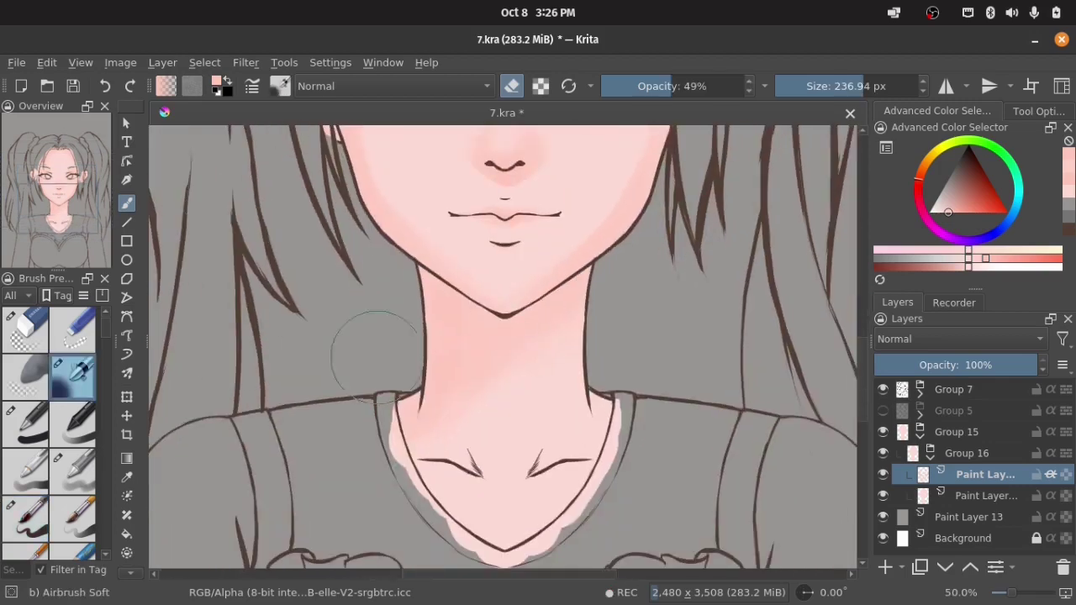
mouse_move(375, 354)
mouse_down()
mouse_move(432, 336)
mouse_move(456, 384)
mouse_move(439, 420)
mouse_move(641, 451)
mouse_up()
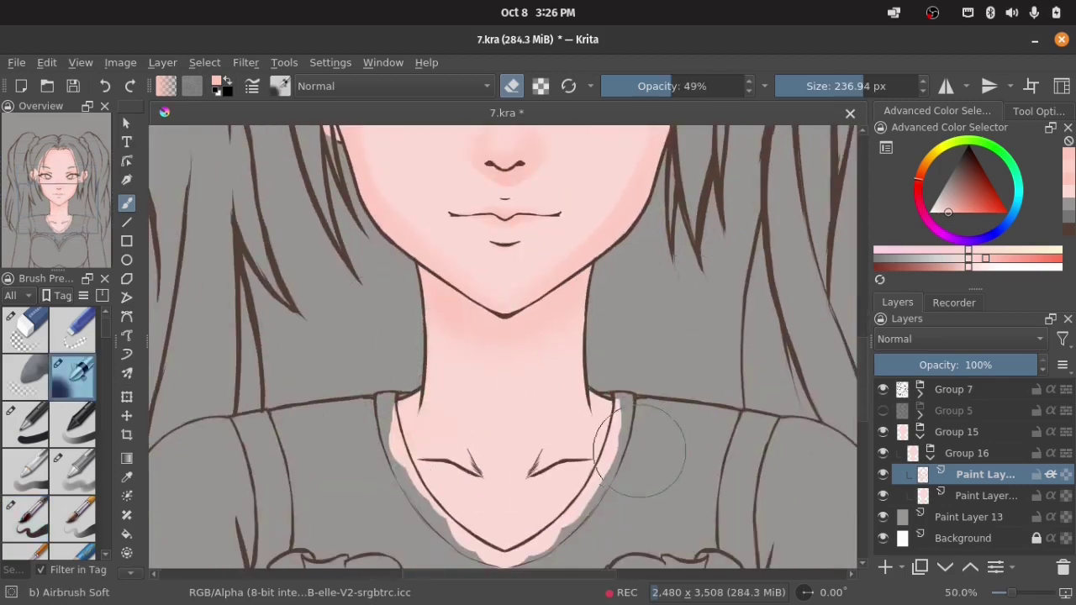
Shade pink along the right collarbone and above the left collarbone with Basic-5 Size Opacity.
key(e)
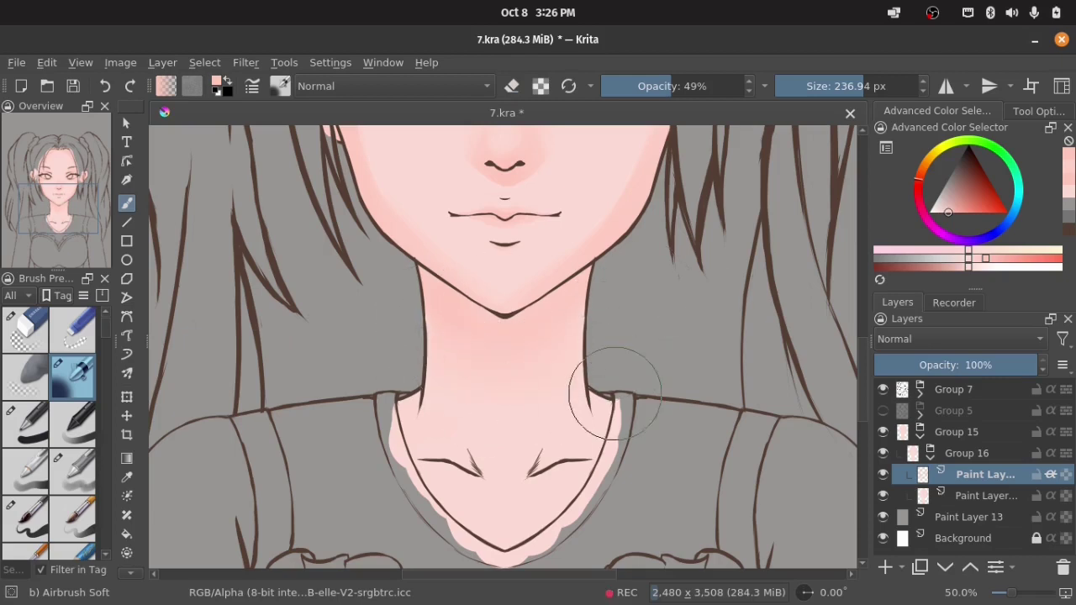
key(slash)
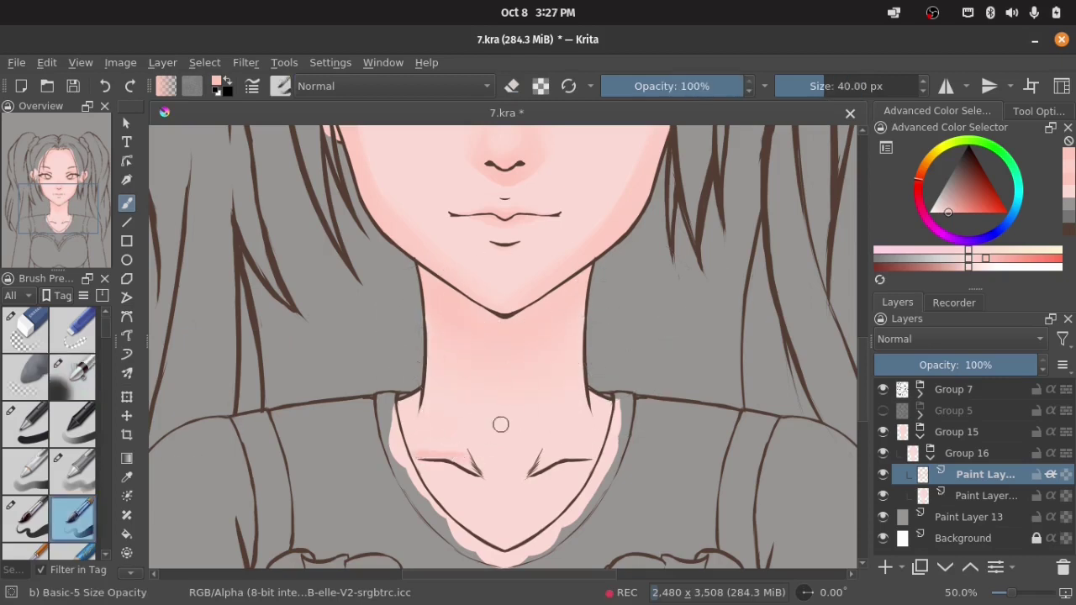
drag(545, 462, 591, 453)
drag(491, 478, 523, 481)
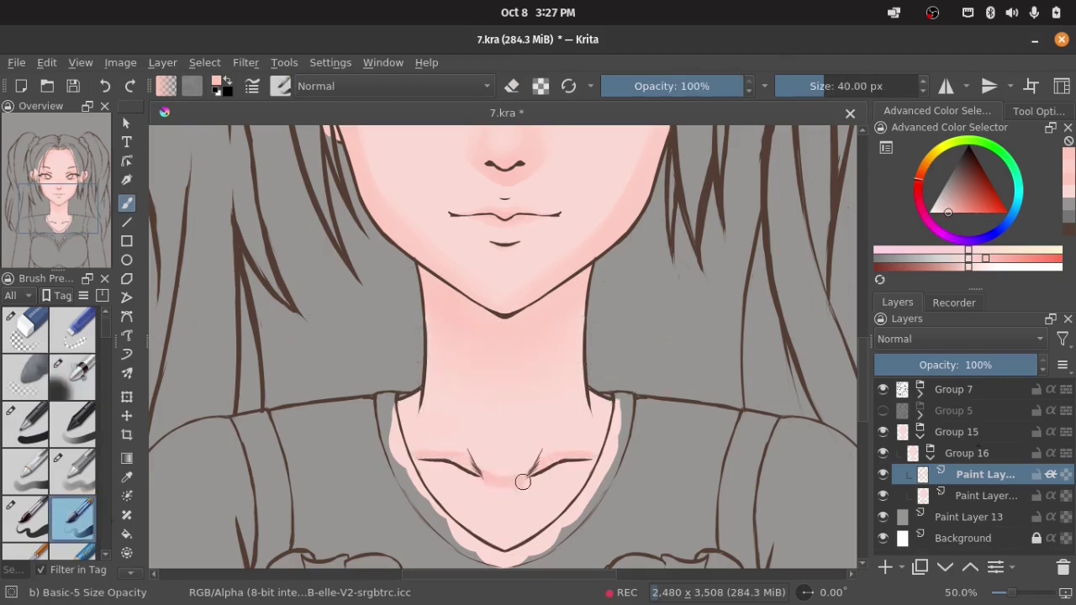
key(ctrl+z)
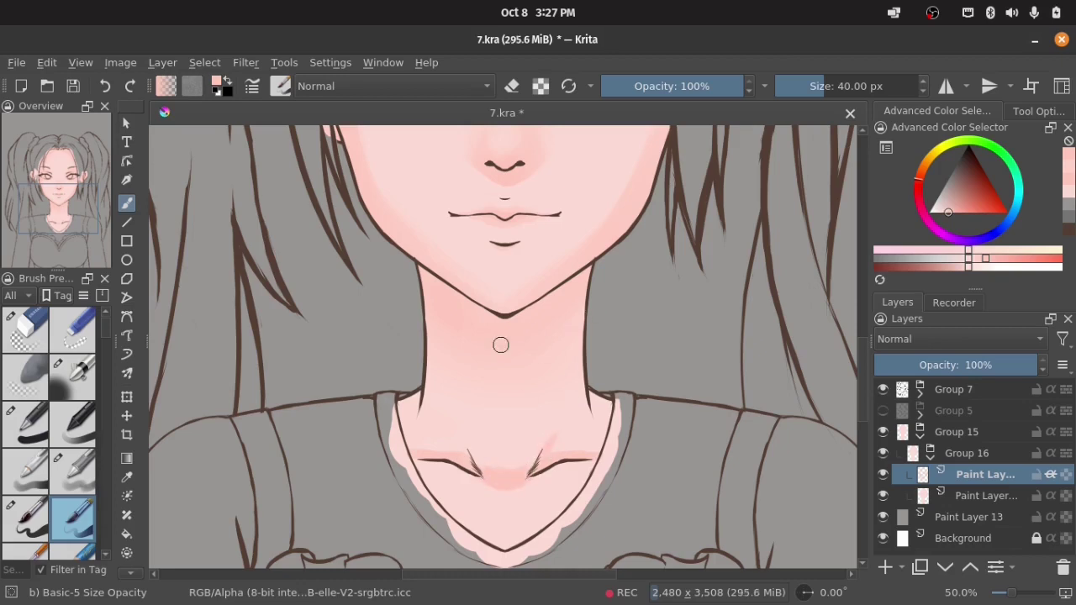
drag(453, 431, 462, 454)
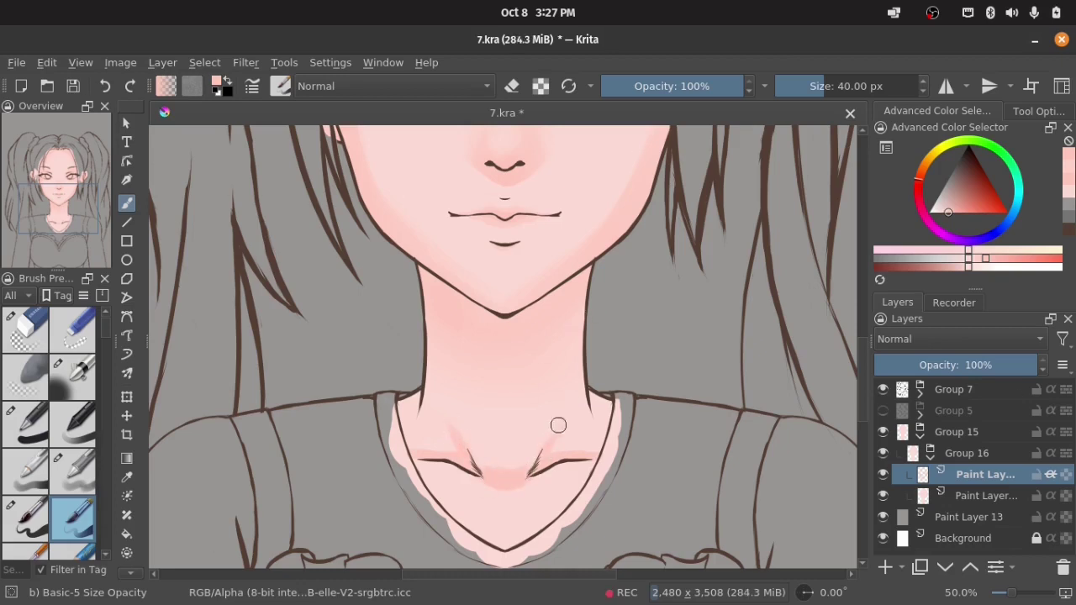
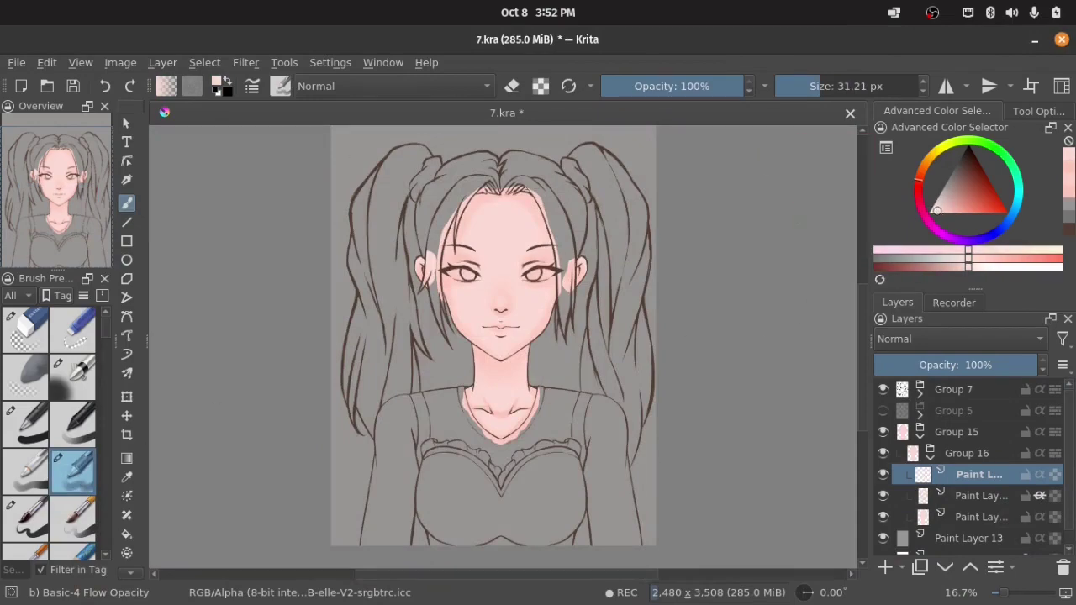
Lighten the whites of both eyes.
scroll(529, 305, up, 4)
mouse_move(669, 271)
mouse_down()
mouse_move(596, 291)
mouse_move(675, 281)
mouse_up()
mouse_move(280, 270)
mouse_down()
mouse_move(303, 290)
mouse_move(335, 278)
mouse_up()
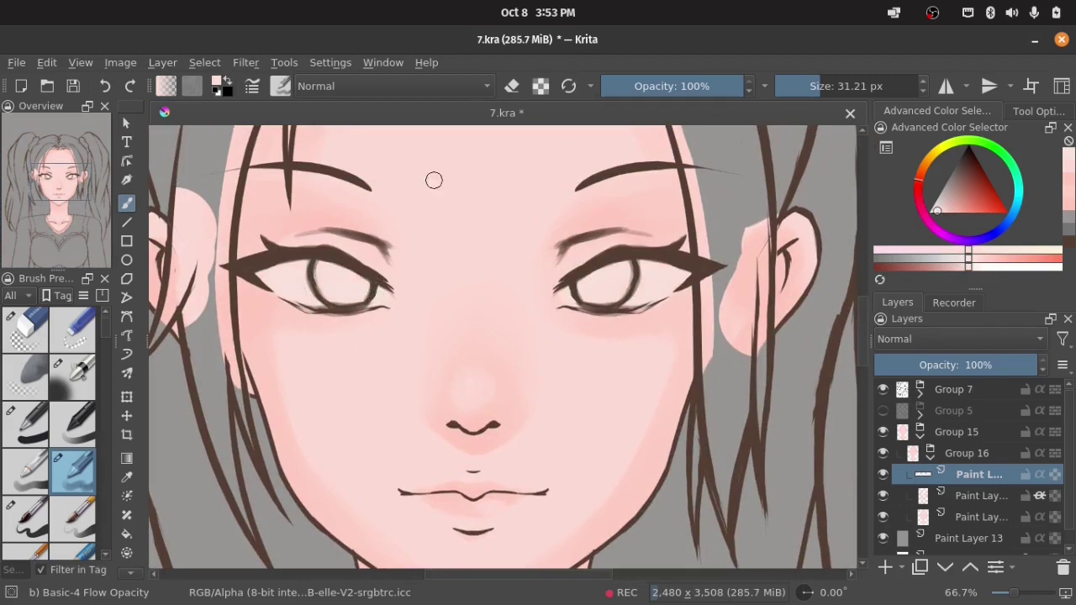
On grouped clipped layers, shade the top of the eye whites grey and add a faint purple stroke.
key(Insert)
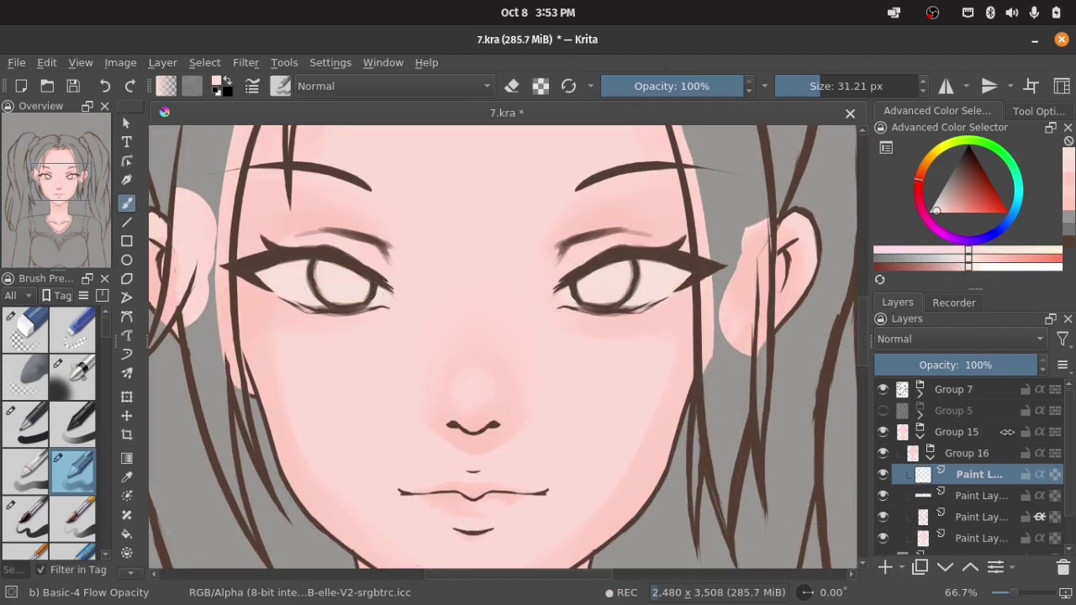
click(938, 203)
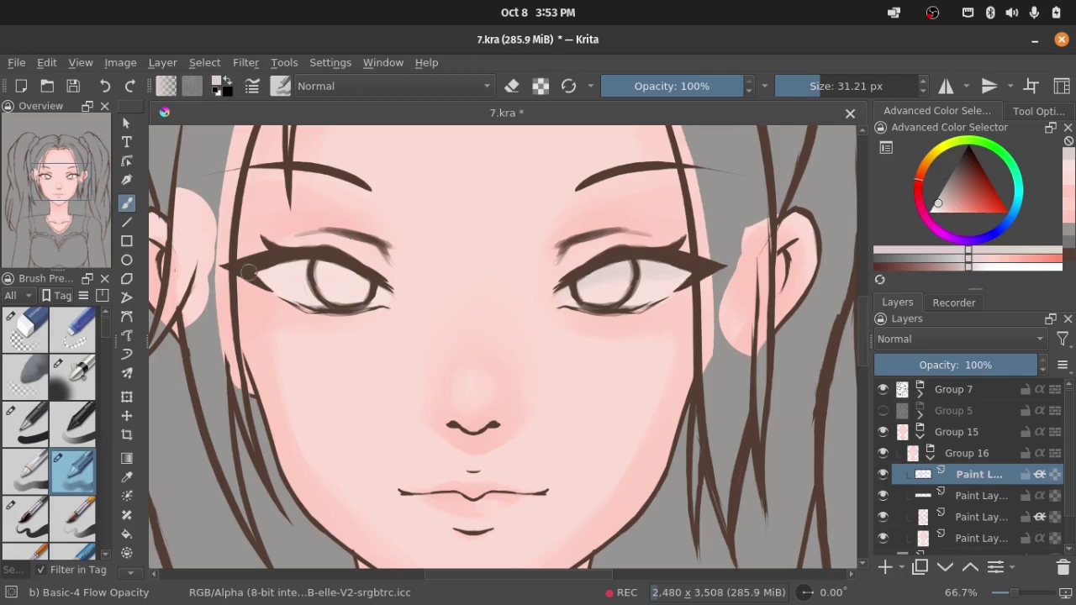
drag(252, 271, 366, 279)
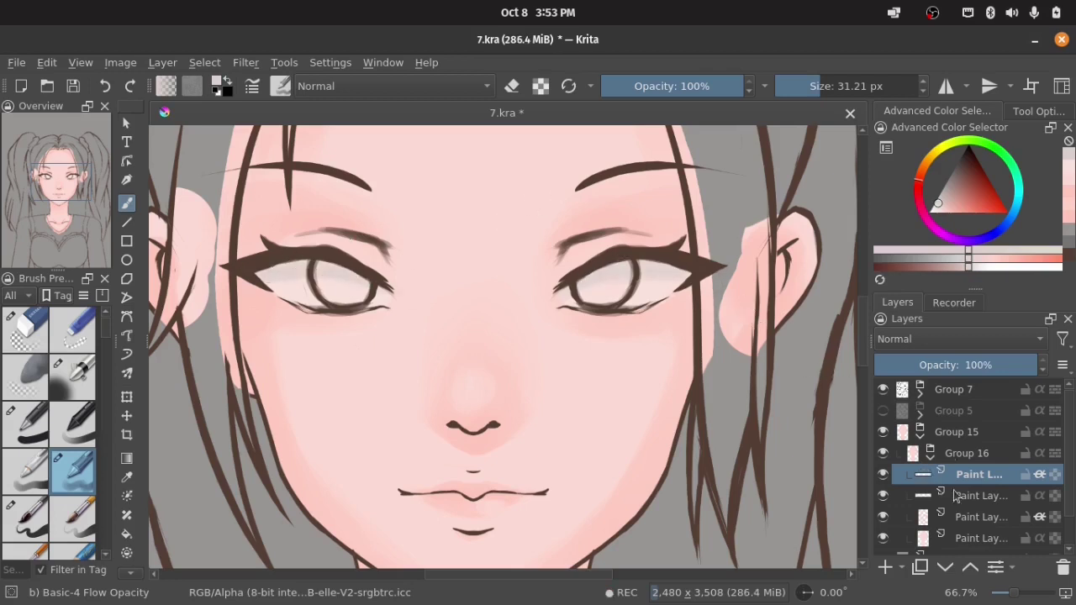
ctrl+click(979, 496)
key(ctrl+shift+g)
click(971, 239)
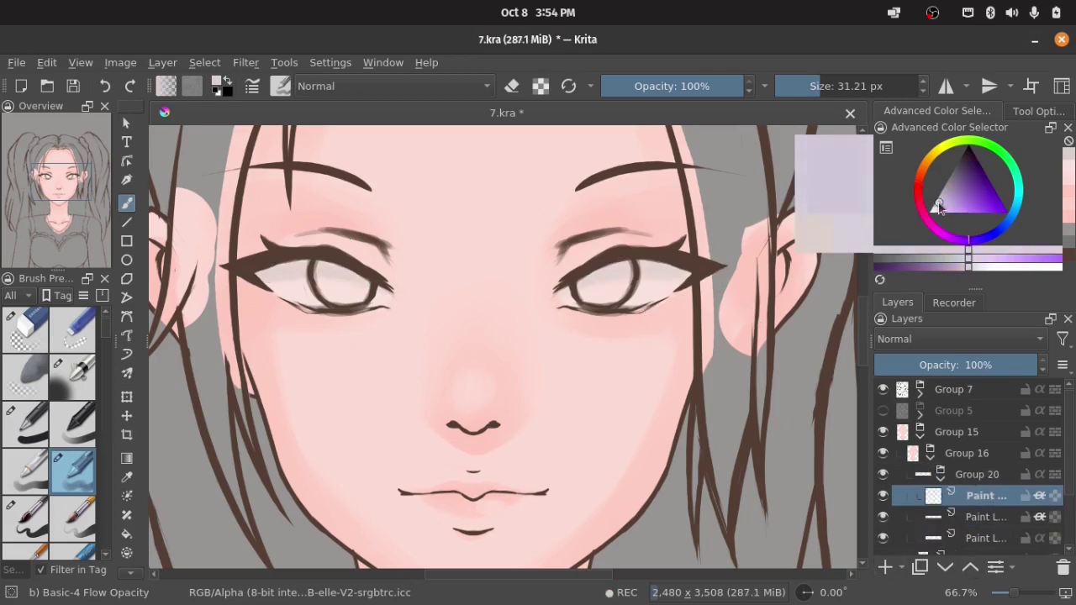
drag(567, 271, 660, 266)
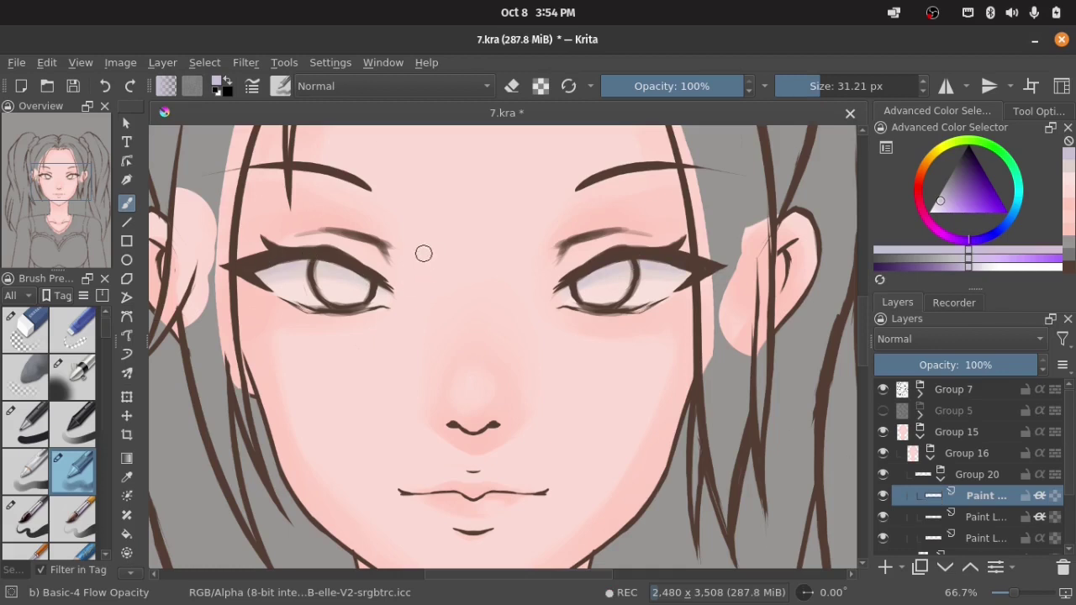
Move Group 20 out of Group 16, add a grouped iris layer, and begin opening drw.jpg.
click(941, 479)
click(968, 561)
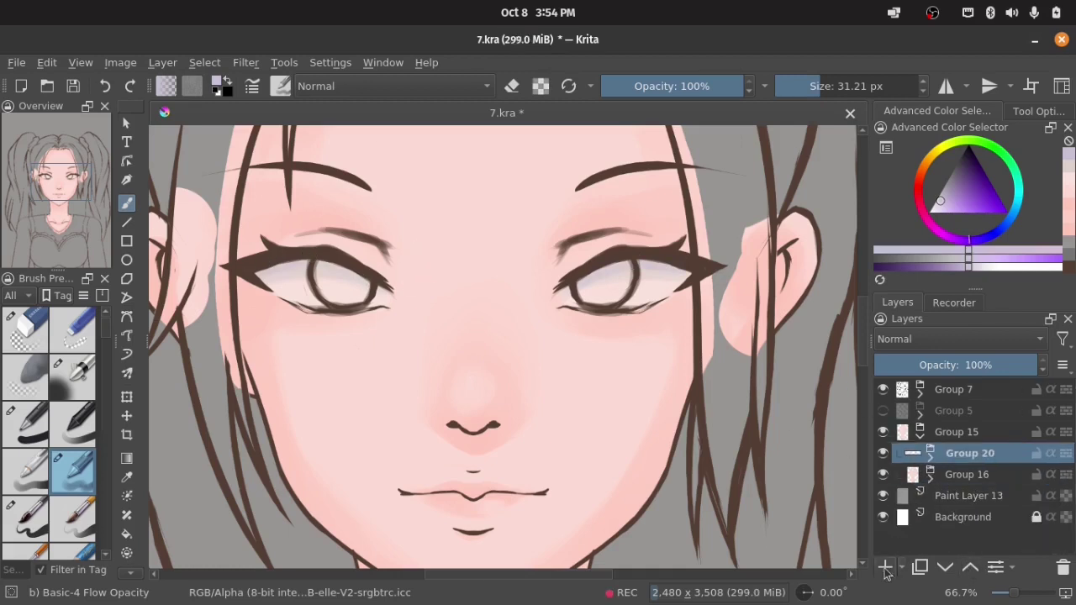
key(Insert)
key(ctrl+g)
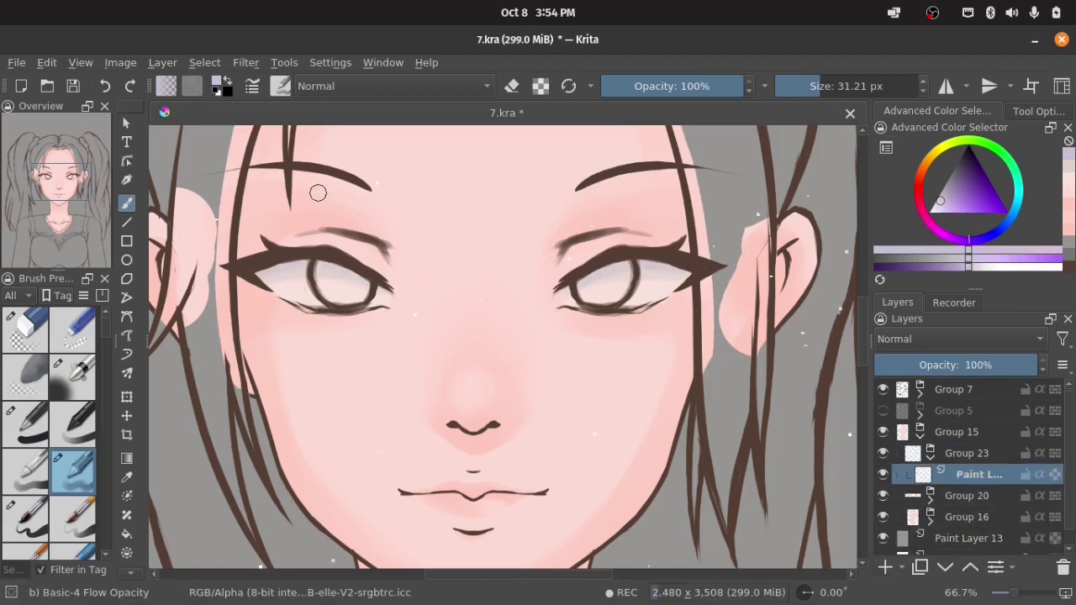
key(ctrl+o)
Open drw.jpg and sample its purple as the iris colour for 7.kra.
key(Return)
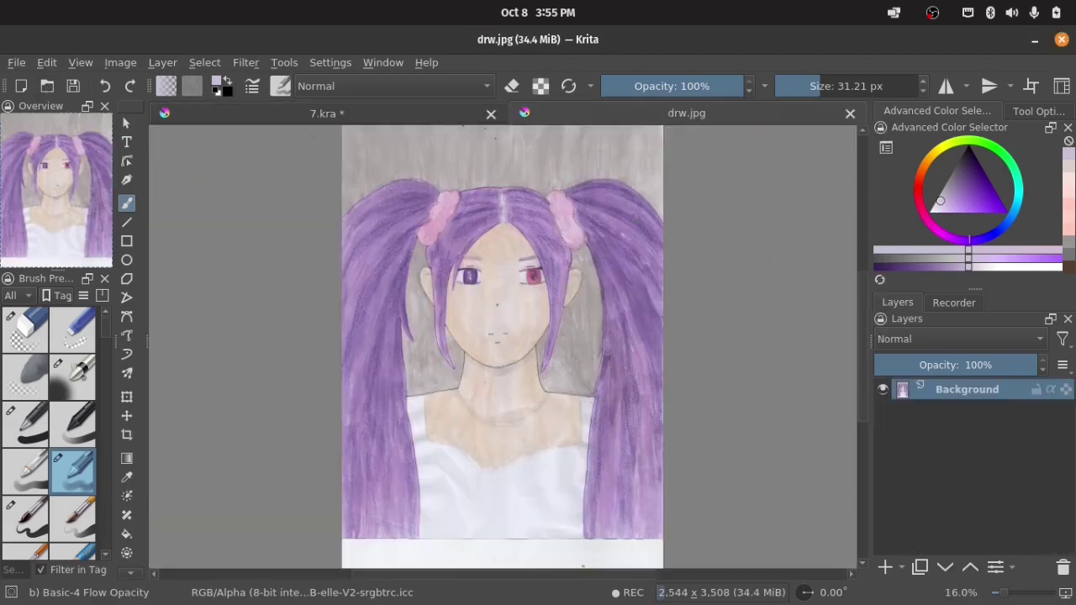
click(326, 113)
click(972, 188)
drag(972, 192, 966, 193)
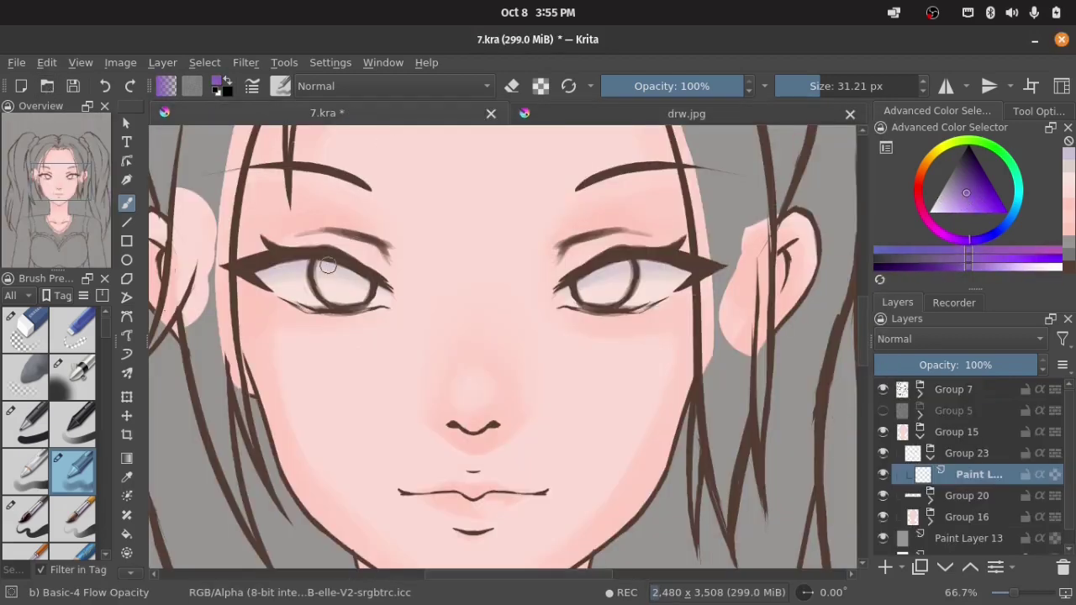
Paint a purple iris in the left eye and a magenta iris in the right.
key(/)
drag(341, 273, 324, 287)
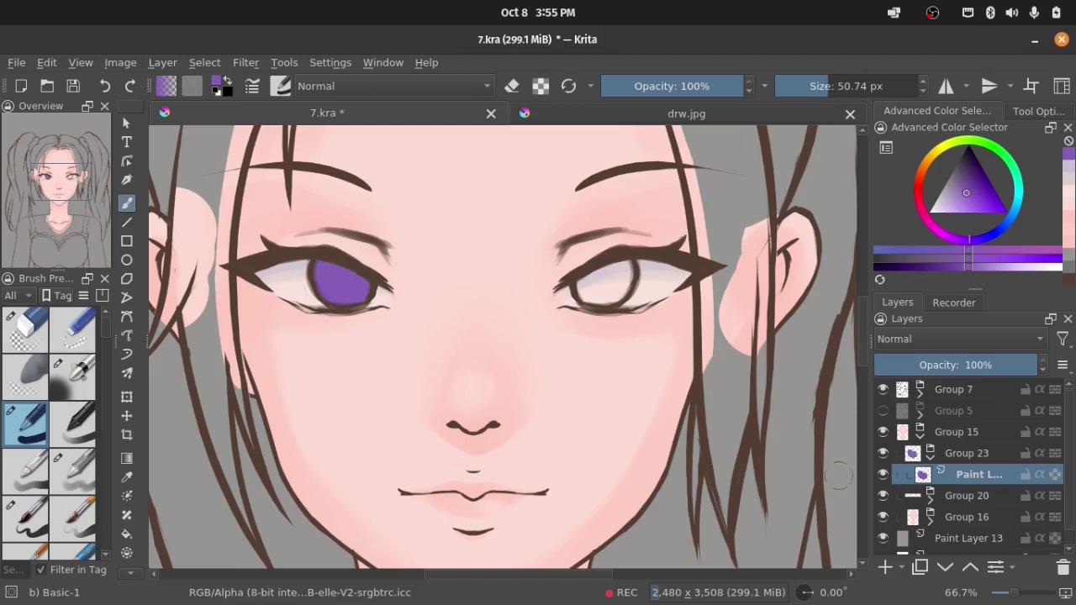
drag(962, 238, 933, 241)
drag(588, 277, 613, 290)
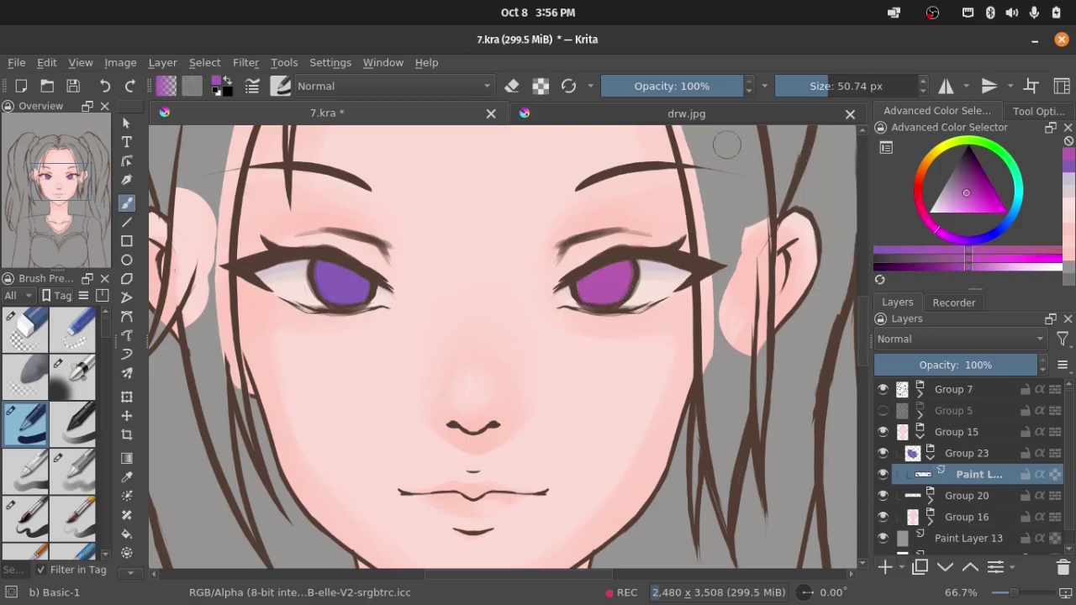
On a new layer with the Size Opacity brush, shade the left iris in violet.
key(Insert)
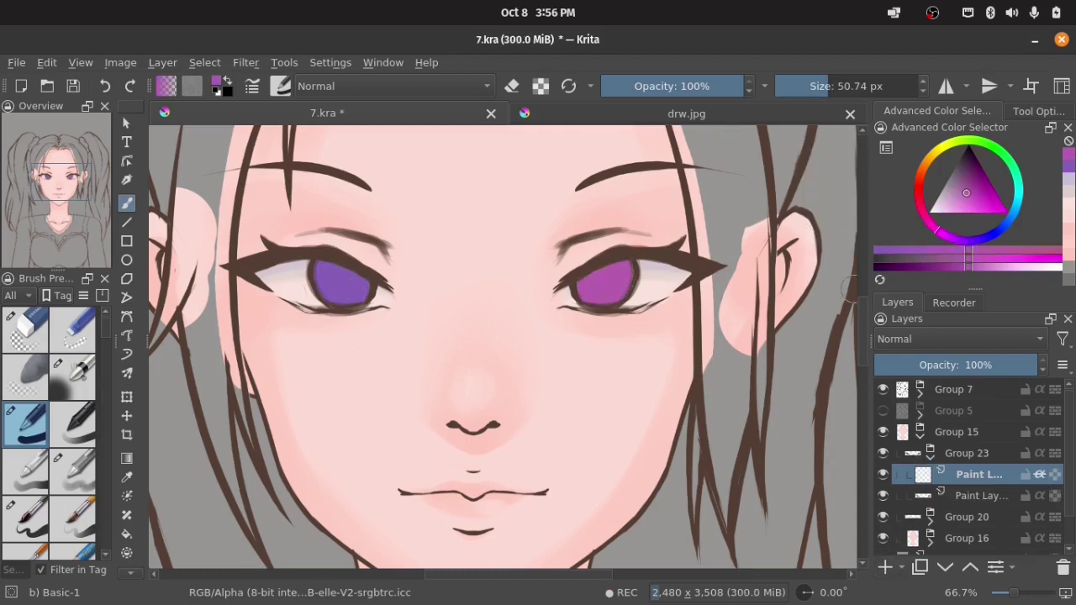
key(/)
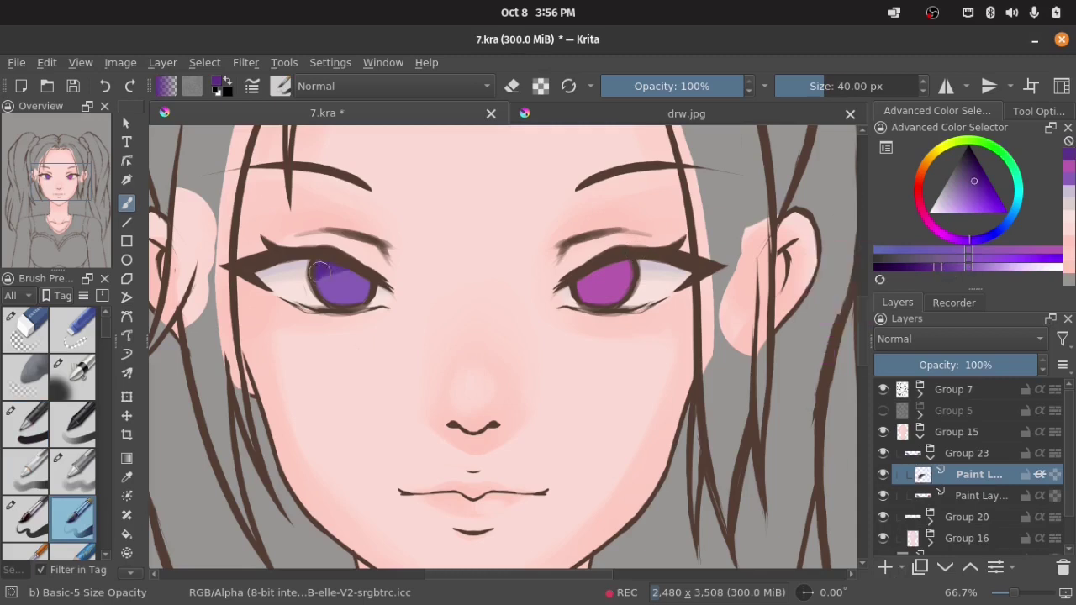
mouse_move(317, 269)
mouse_down()
mouse_move(362, 277)
mouse_move(342, 275)
mouse_up()
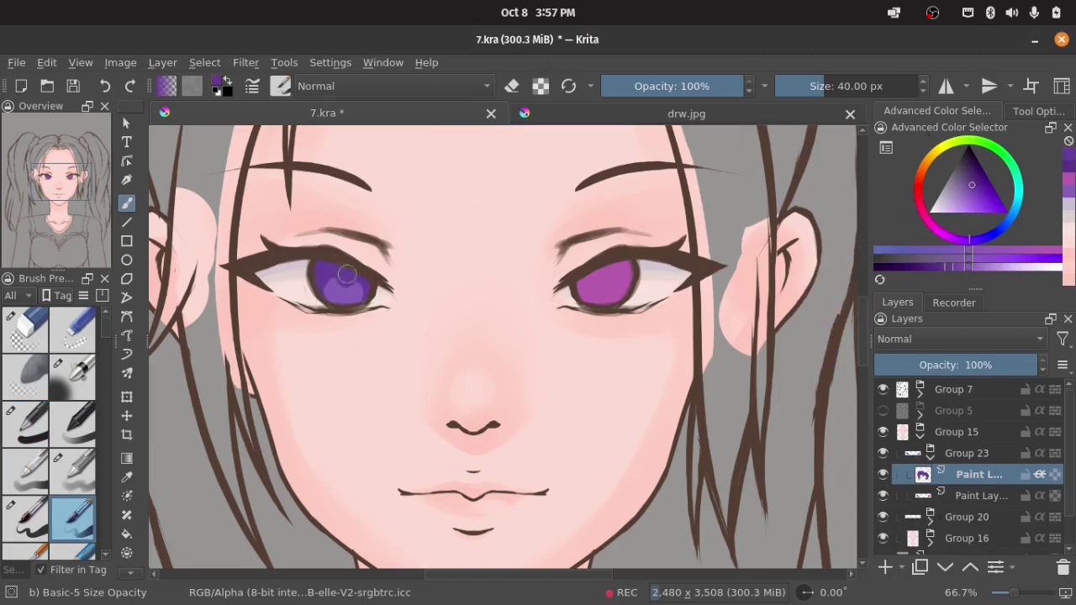
ctrl+click(326, 262)
drag(326, 263, 313, 277)
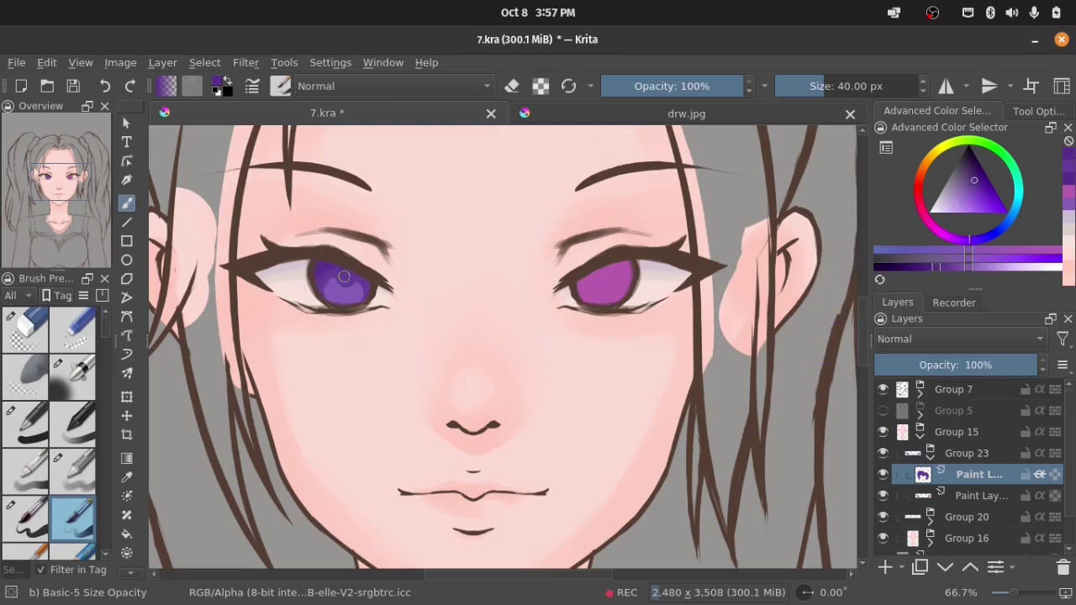
key(ctrl+z)
Shade the upper right iris in magenta, retrying with a darker magenta.
click(1072, 194)
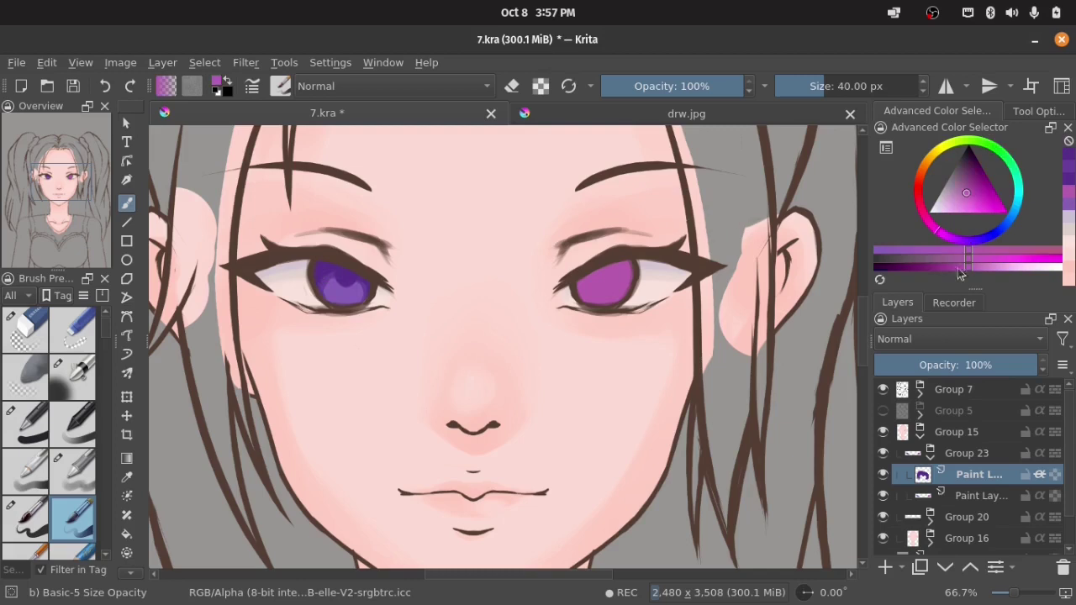
mouse_move(580, 290)
mouse_down()
mouse_move(616, 267)
mouse_move(599, 290)
mouse_move(585, 281)
mouse_up()
key(ctrl+z)
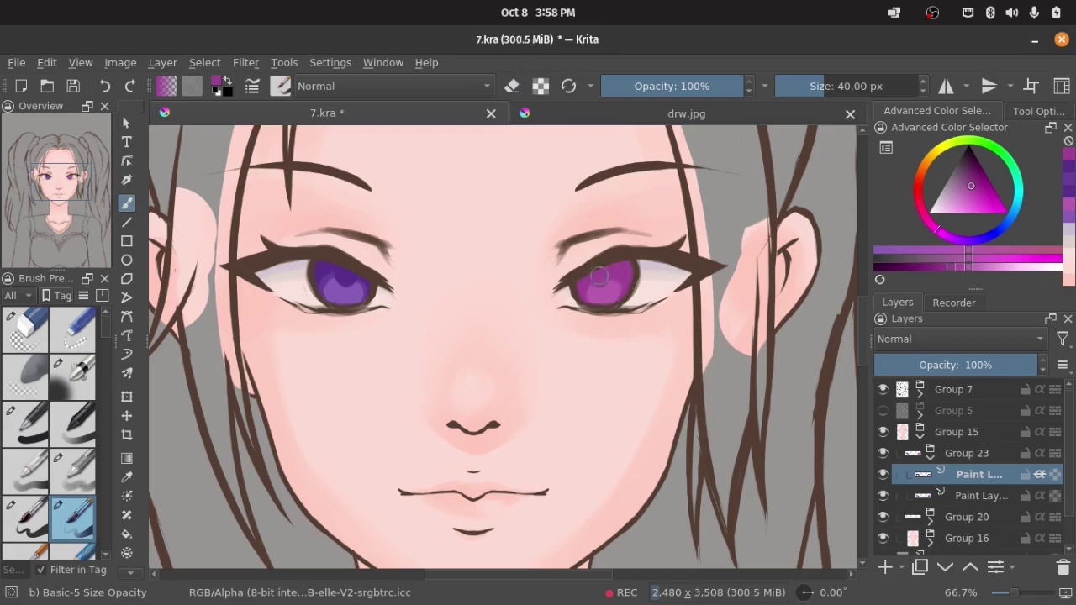
ctrl+click(602, 261)
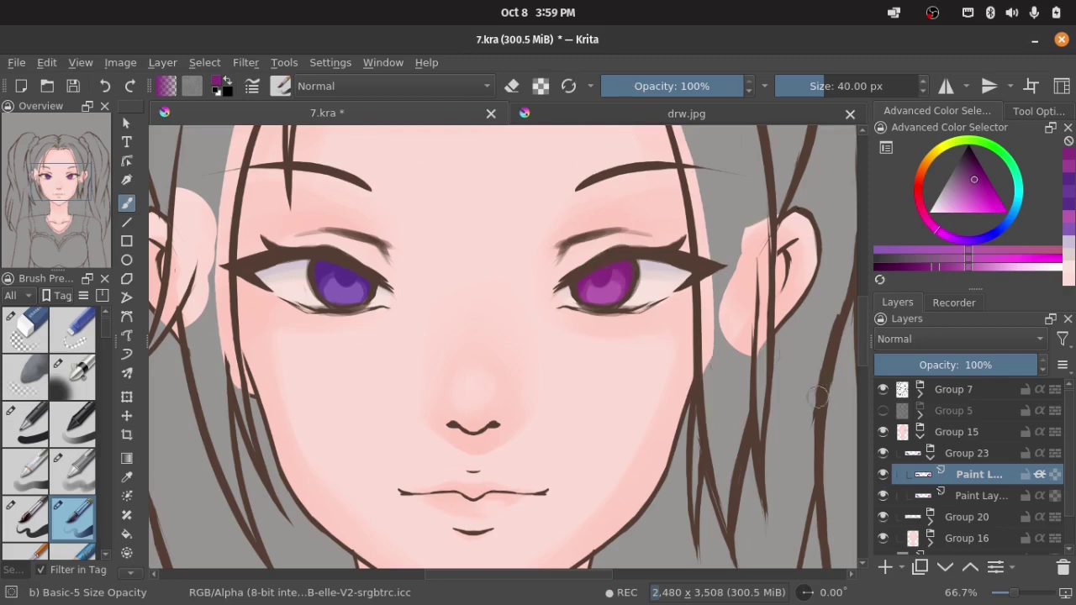
On a new layer, dot a light pink highlight in the left iris.
click(885, 568)
click(970, 203)
click(337, 273)
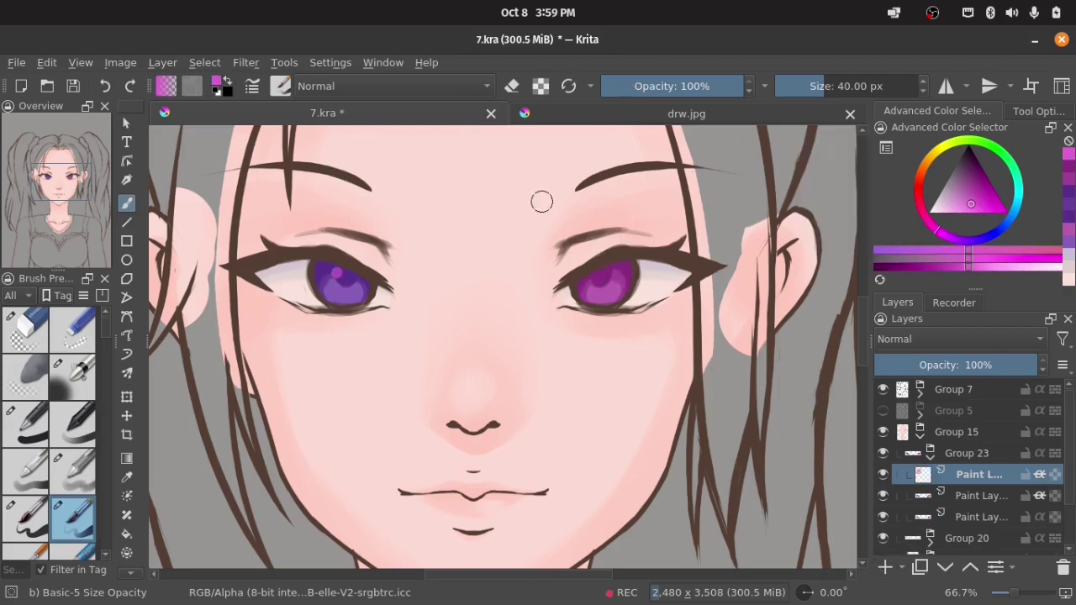
click(1067, 209)
ctrl+click(609, 275)
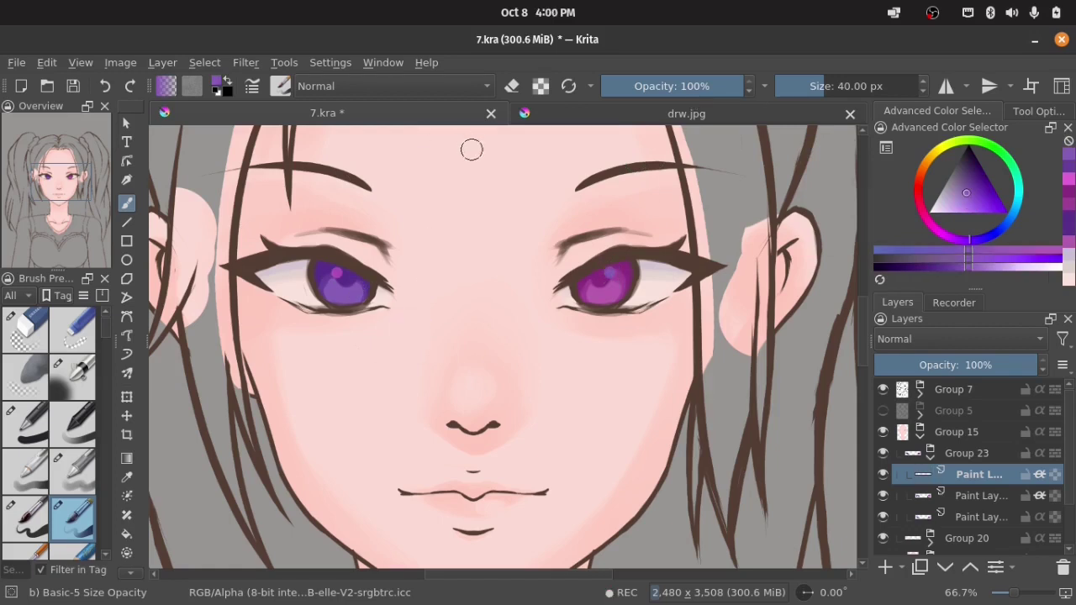
Refine the right iris highlight with a small detail brush, reverting the brighter version.
click(1002, 181)
click(25, 516)
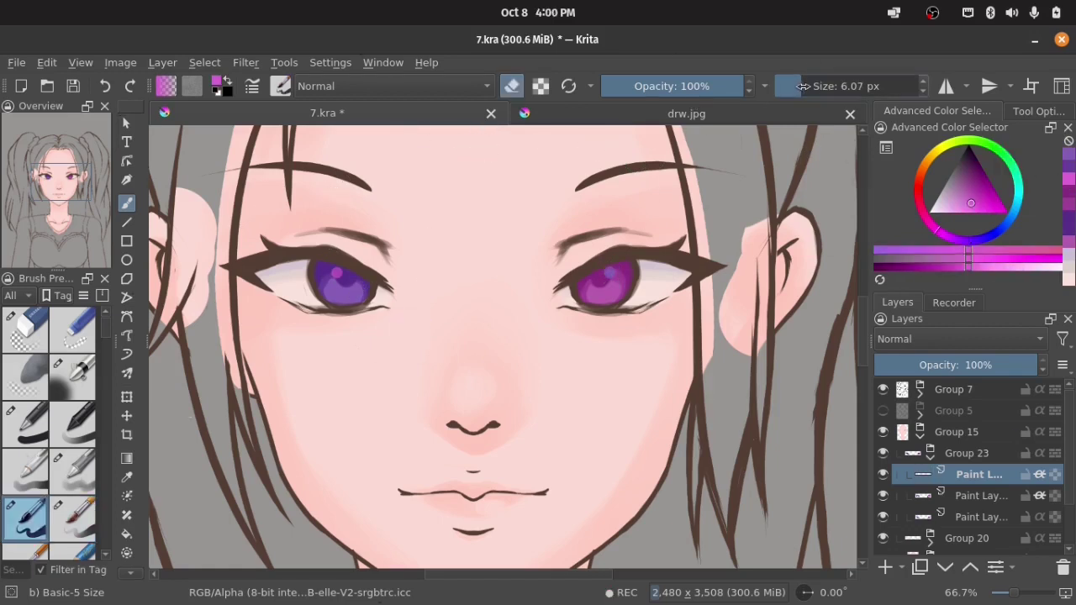
key(1)
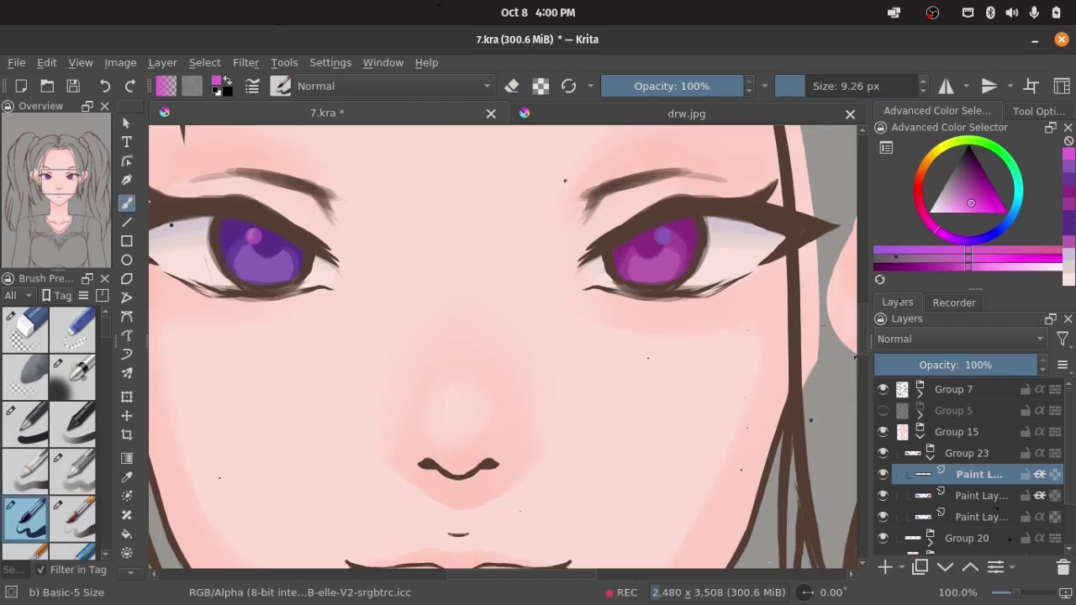
ctrl+click(295, 260)
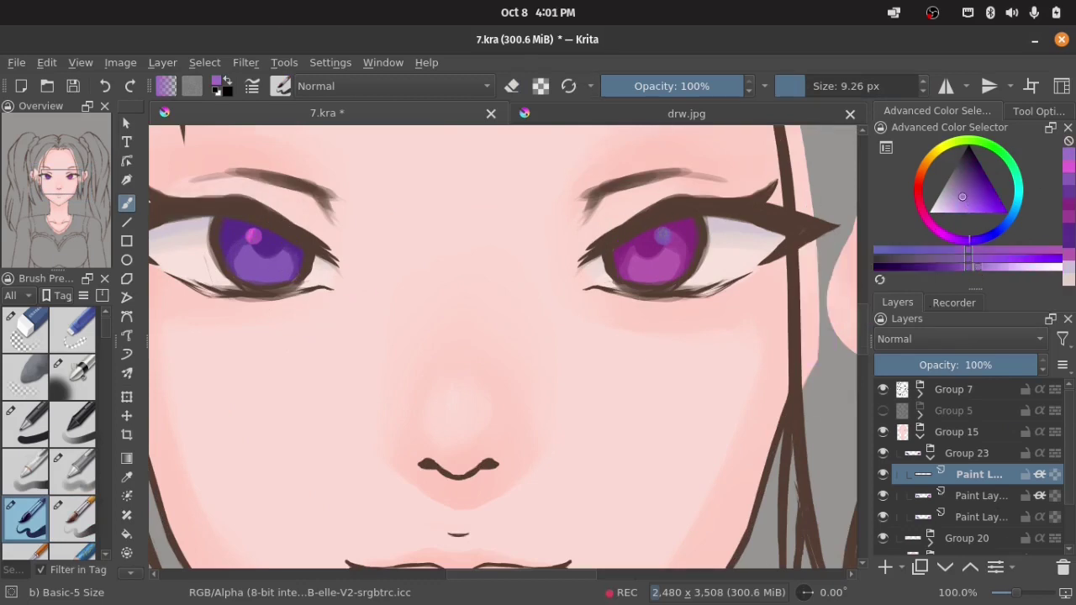
key(ctrl+shift+z)
key(ctrl+z)
ctrl+click(652, 230)
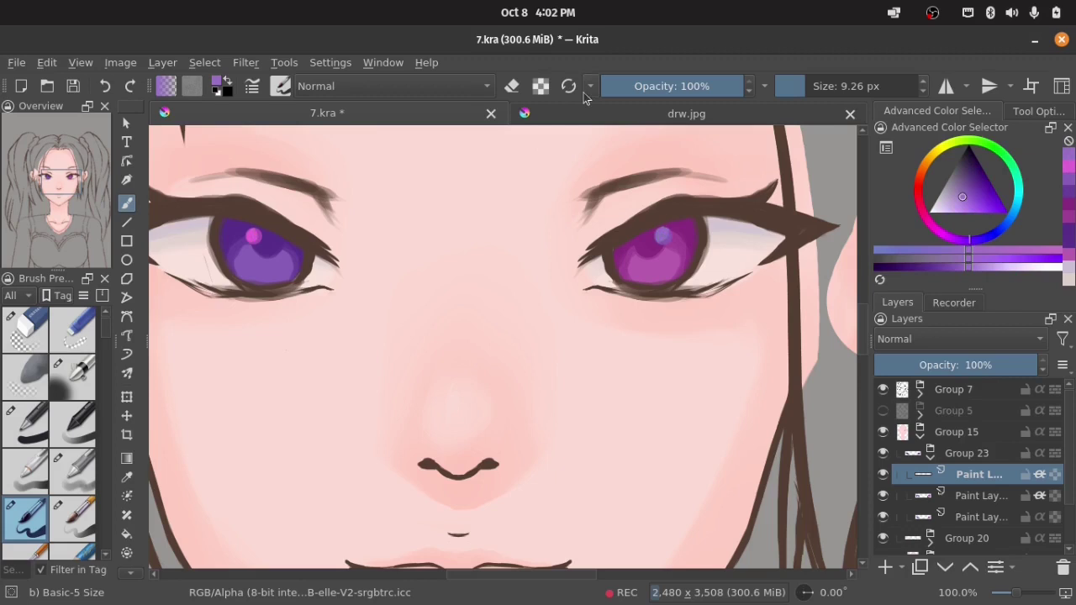
Add a magenta reflection low in the right iris and a lavender one in the left.
click(1070, 168)
drag(644, 274, 660, 275)
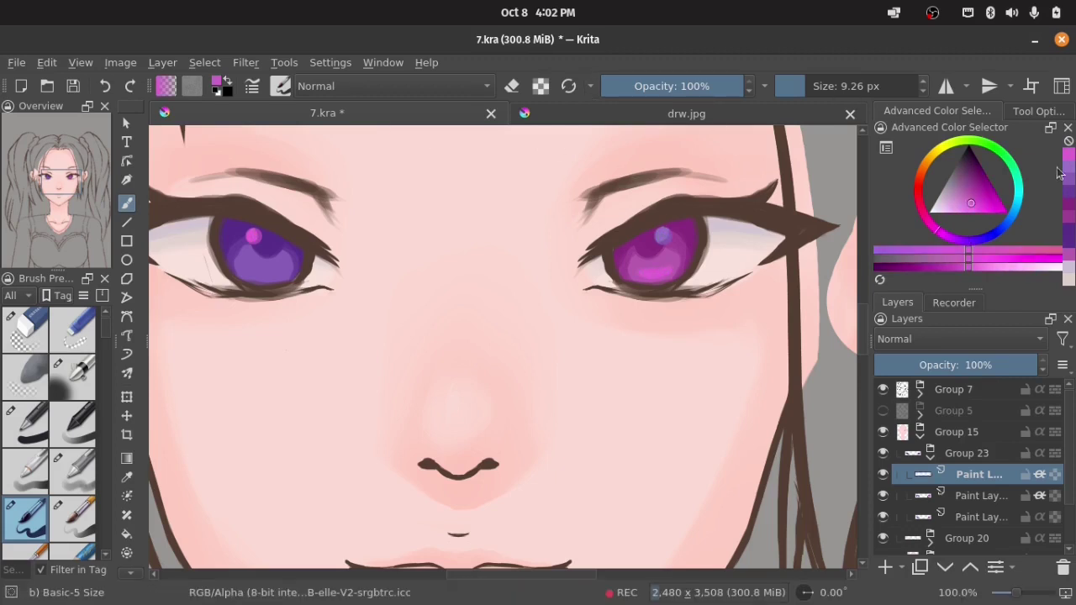
ctrl+click(261, 261)
drag(246, 274, 272, 274)
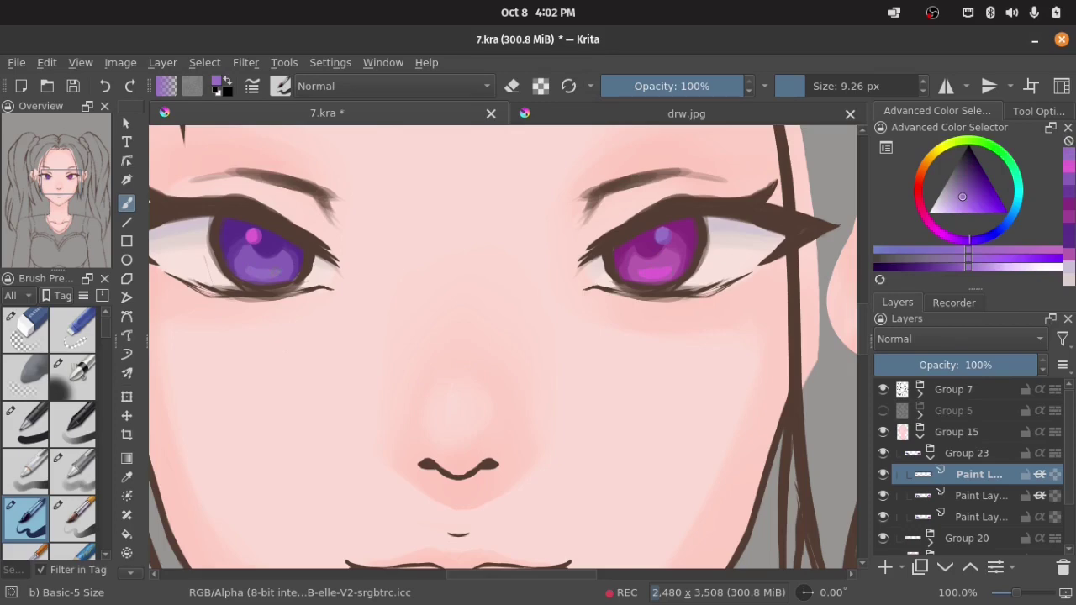
key(minus)
key(1)
key(e)
key(minus)
key(minus)
key(minus)
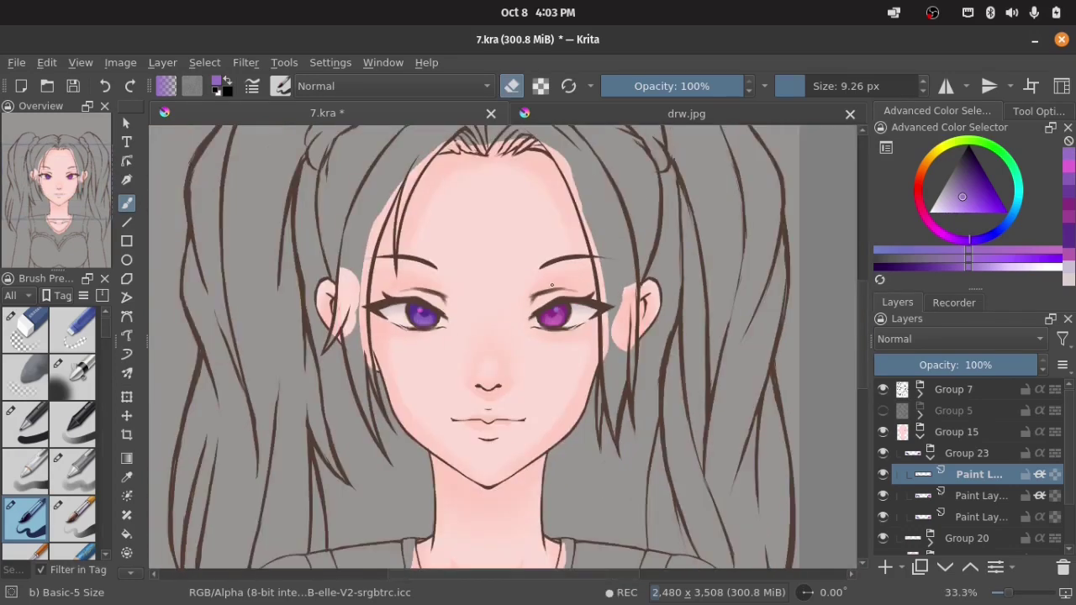
On a new top paint layer, dab a white catchlight on the left eye.
click(953, 390)
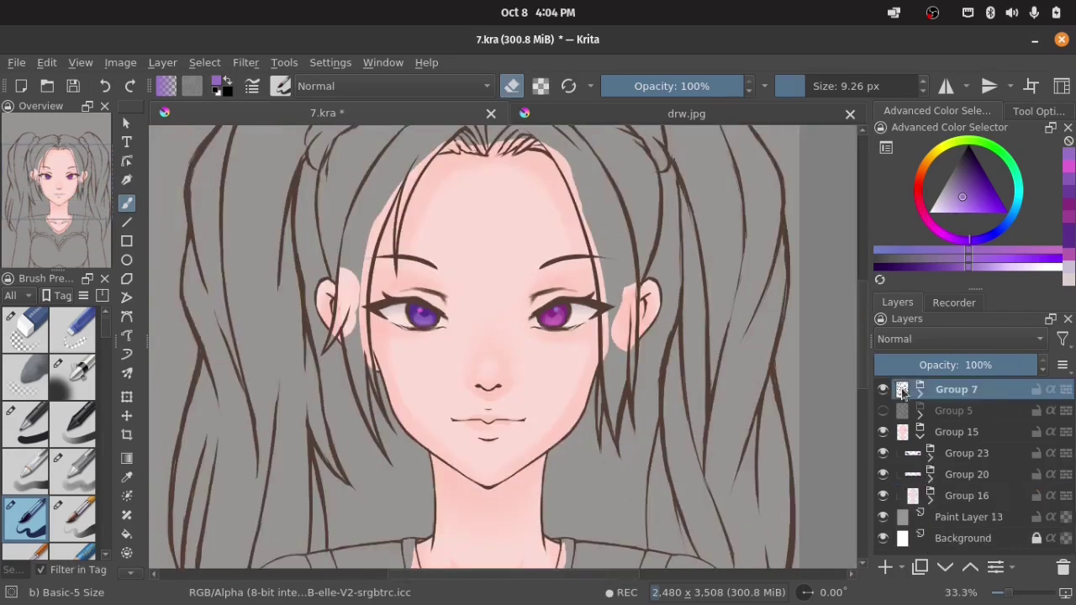
key(Insert)
key(e)
key(1)
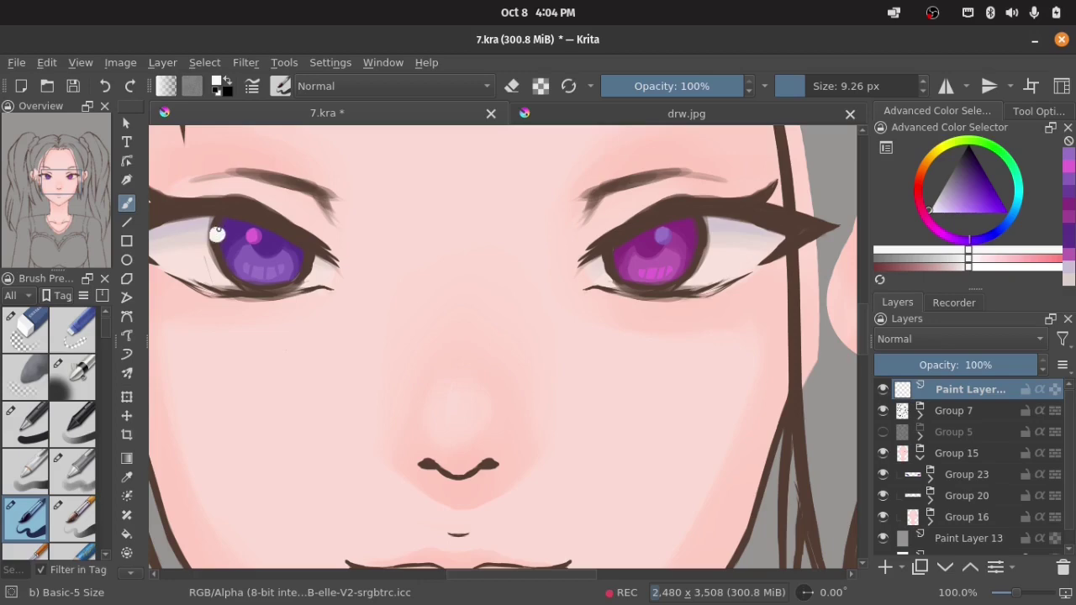
click(217, 233)
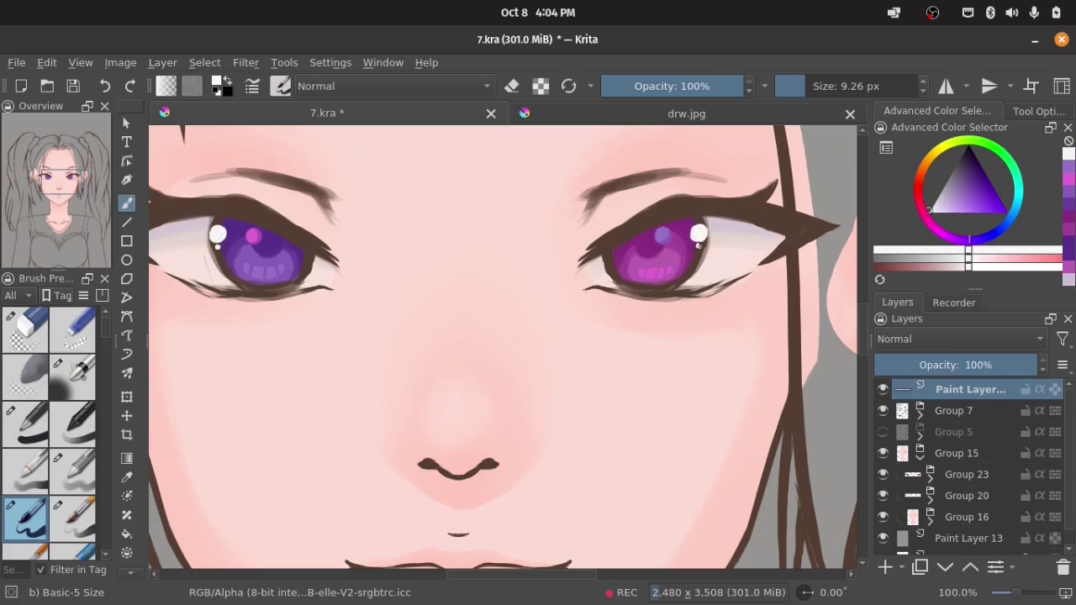
key(minus)
key(minus)
key(minus)
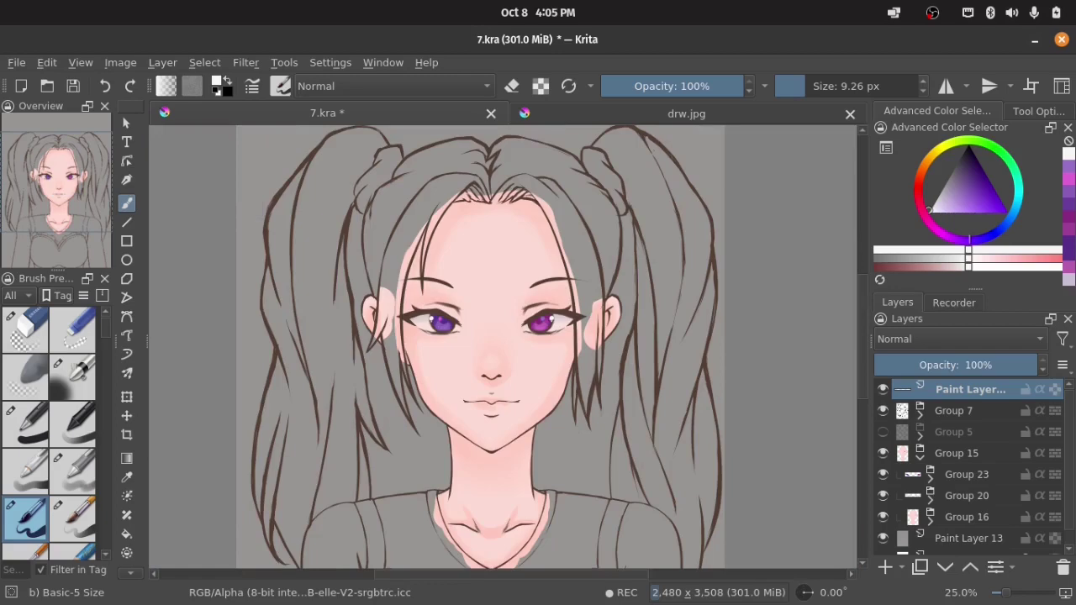
key(1)
On a layer inside Group 23, add lighter violet and magenta glints to the irises.
click(941, 485)
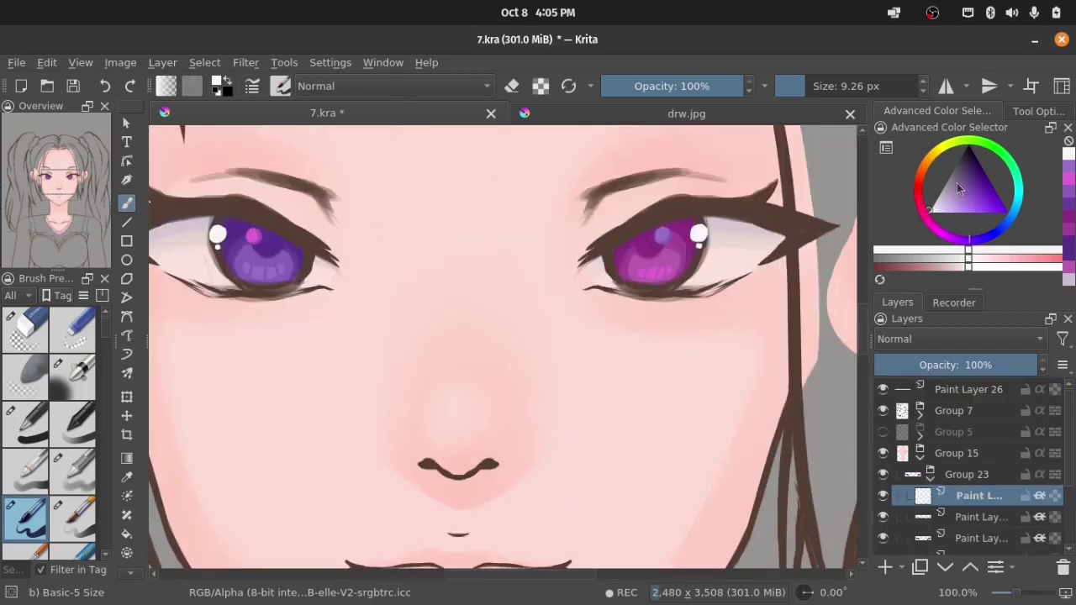
click(959, 200)
drag(234, 263, 247, 256)
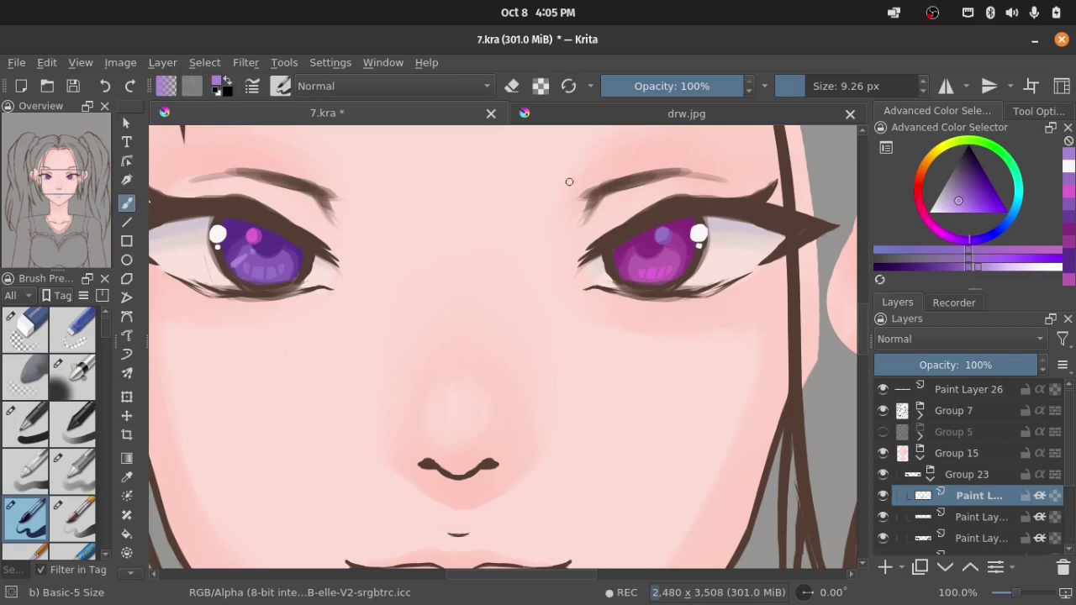
ctrl+click(661, 269)
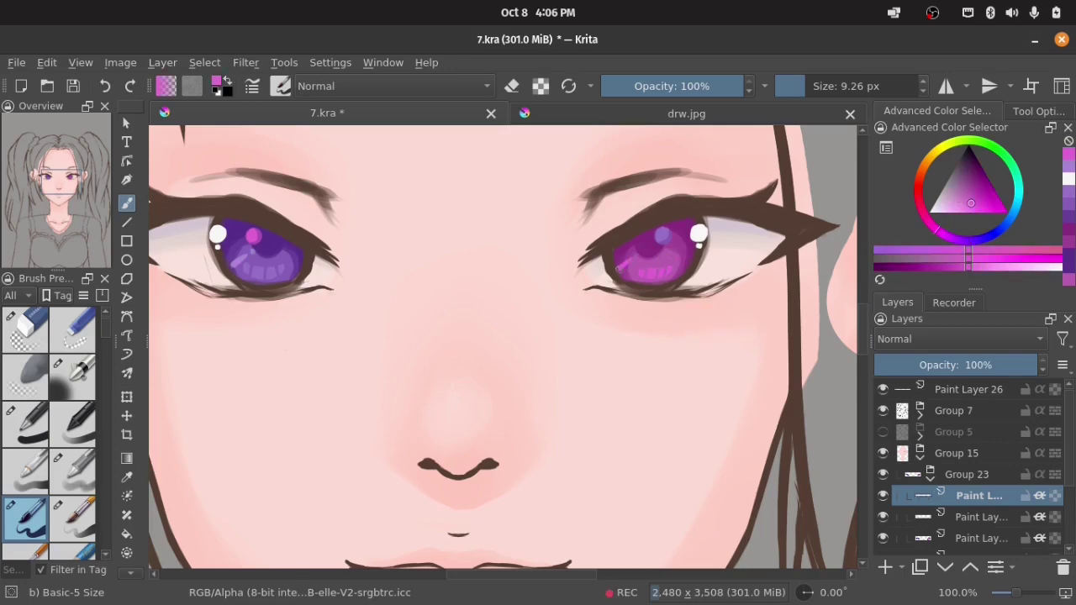
key(minus)
key(minus)
key(minus)
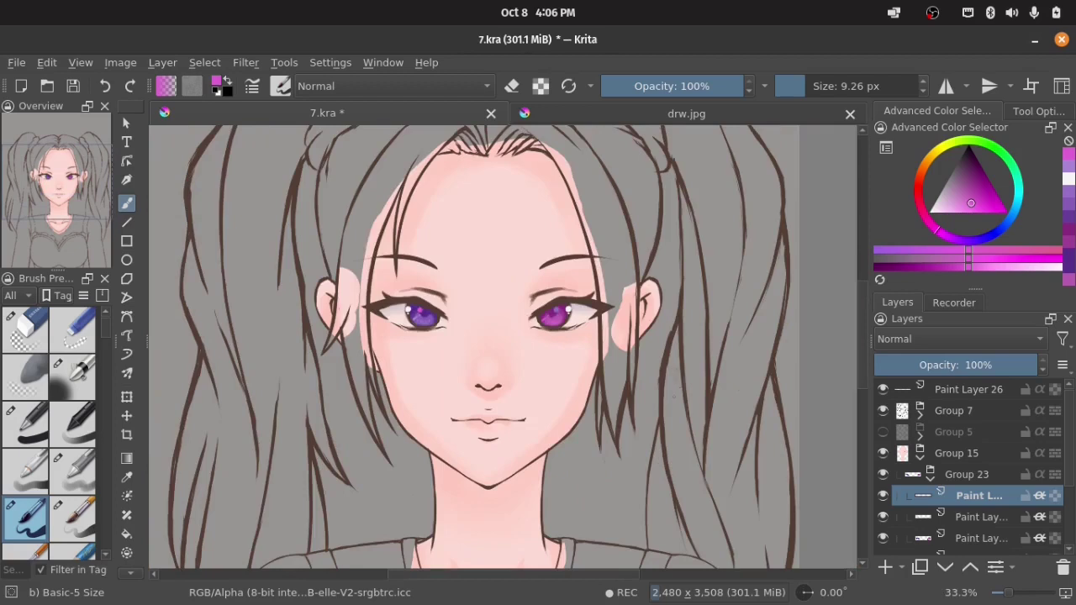
Create a new layer group and paint the hairline with the purple sampled from the iris.
click(919, 470)
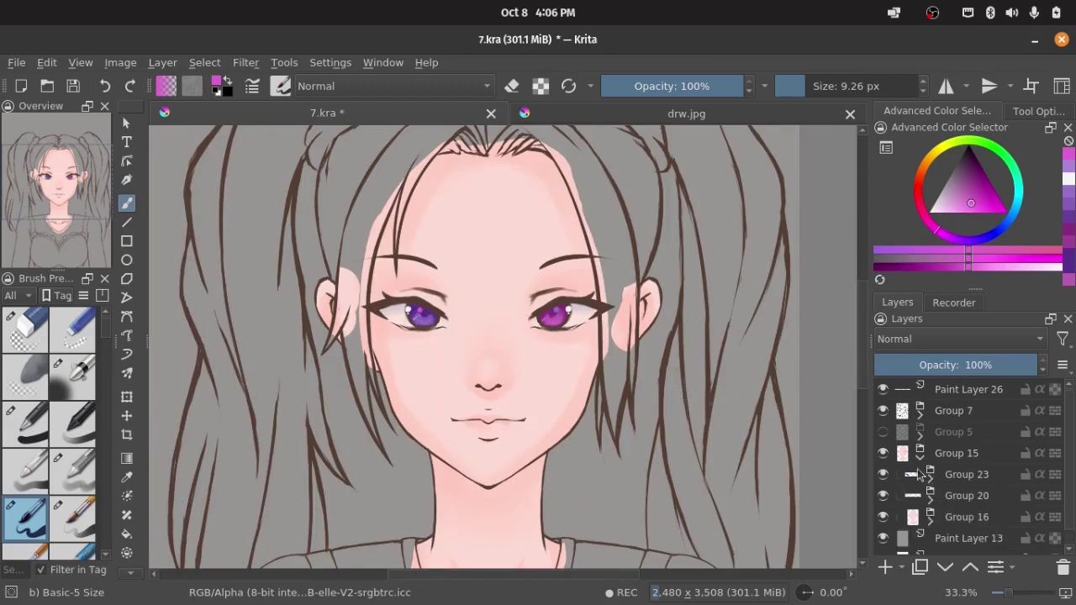
key(Insert)
key(ctrl+g)
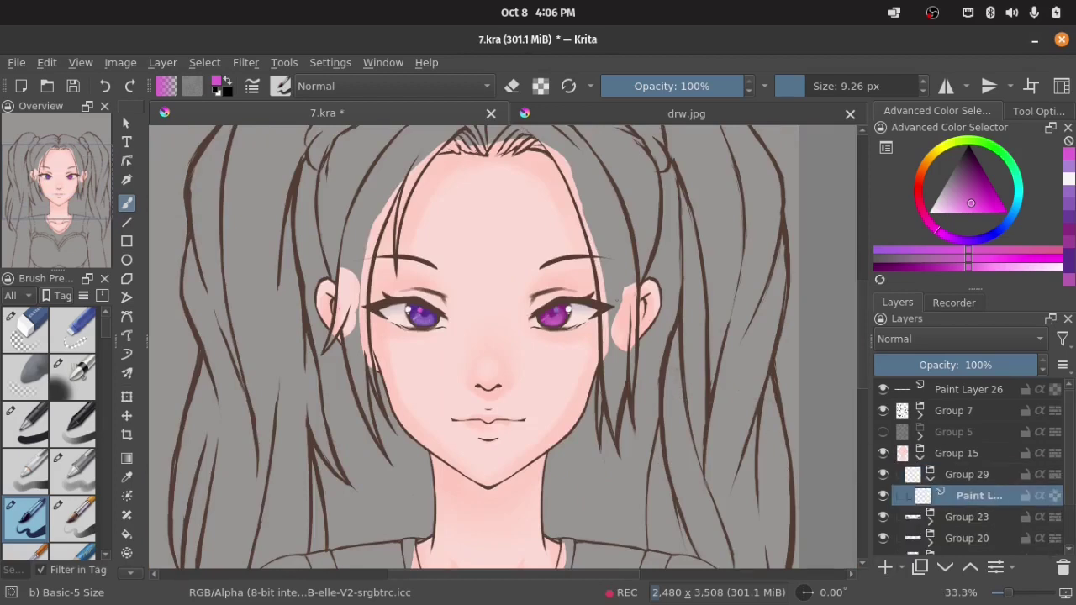
ctrl+click(428, 312)
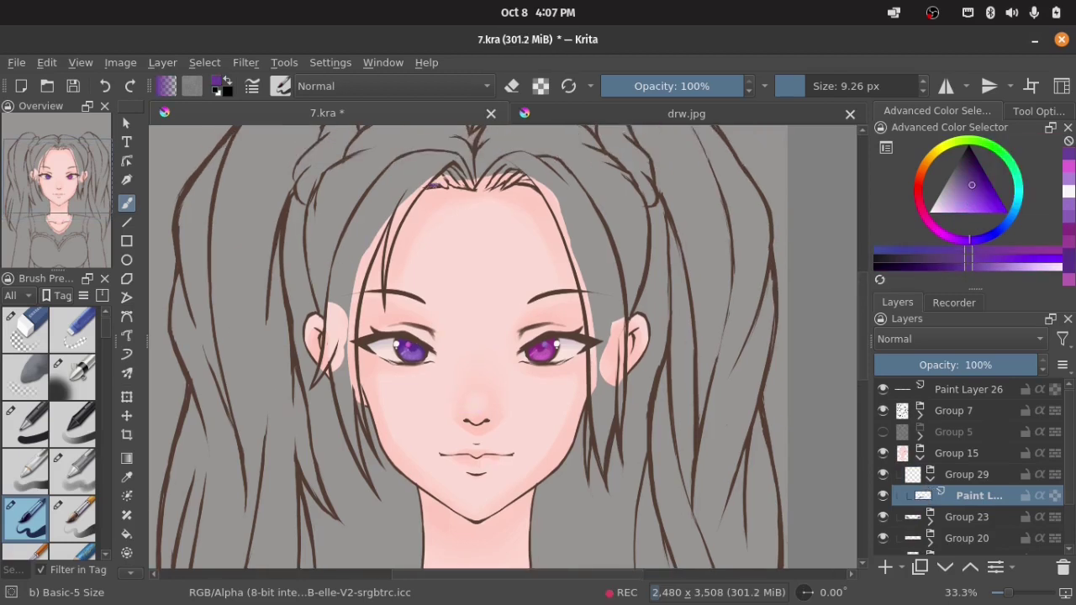
click(435, 182)
mouse_move(422, 188)
mouse_down()
mouse_move(460, 170)
mouse_move(507, 168)
mouse_move(531, 181)
mouse_up()
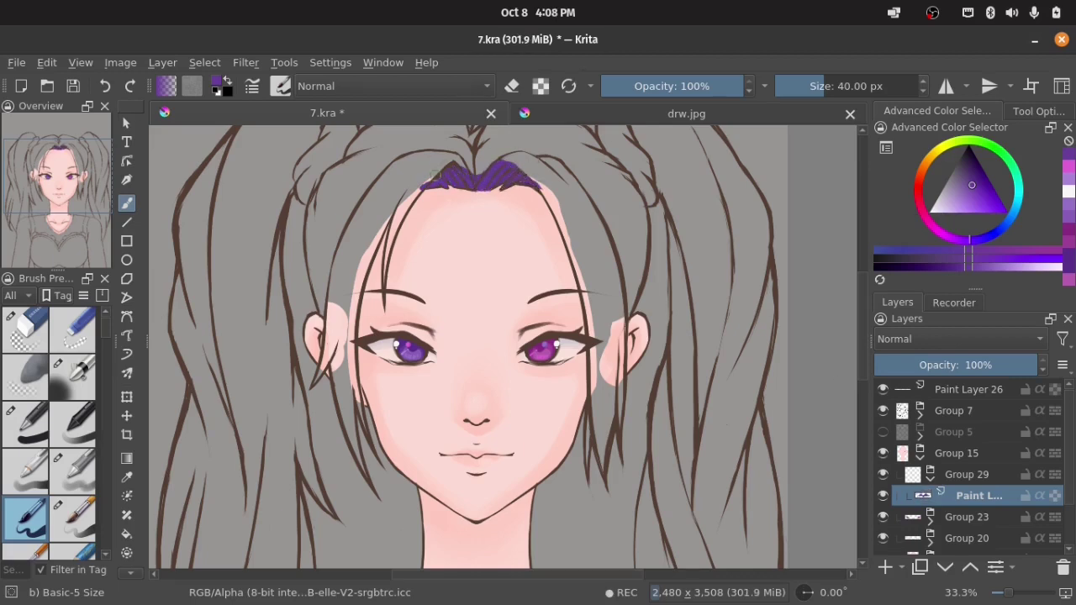
Fill the left front hair strands with purple down to their outer edge.
drag(444, 168, 390, 239)
drag(412, 182, 385, 286)
key(e)
key(e)
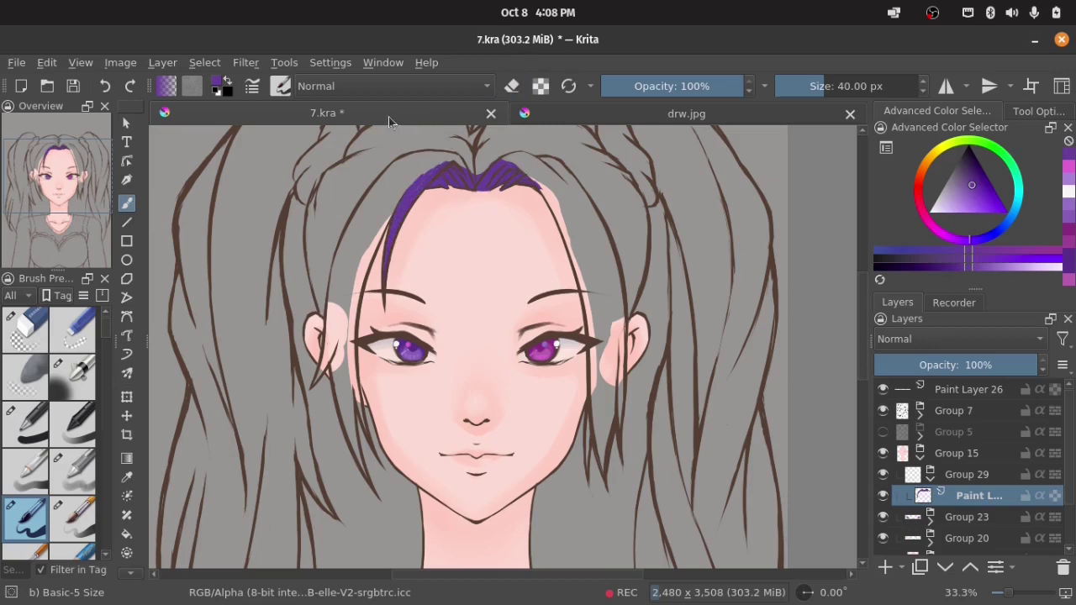
mouse_move(398, 214)
mouse_down()
mouse_move(351, 361)
mouse_move(370, 442)
mouse_up()
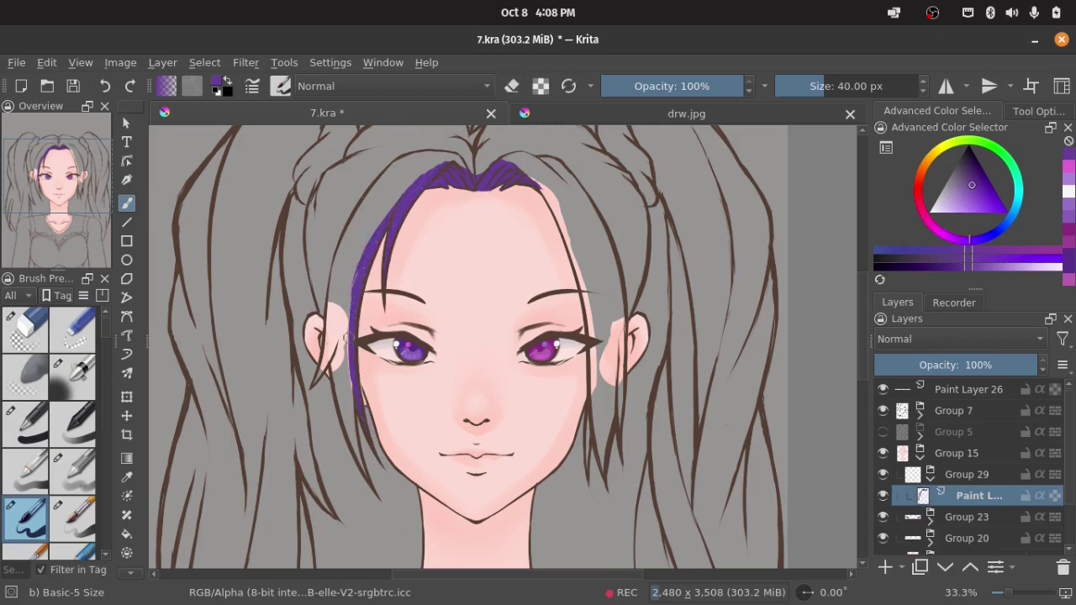
drag(347, 296, 364, 467)
drag(338, 277, 340, 402)
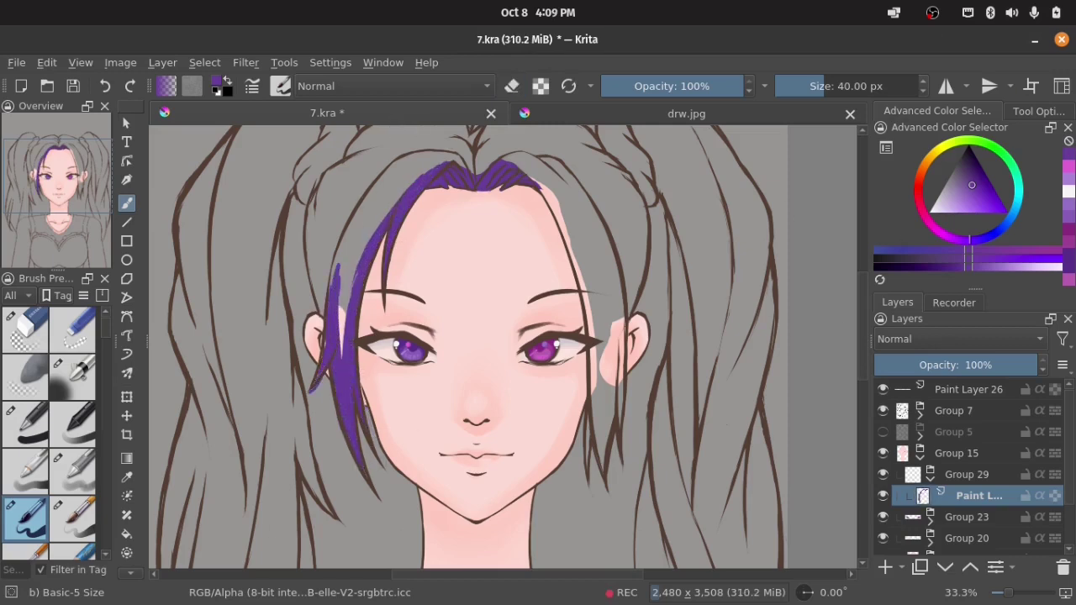
drag(378, 191, 341, 336)
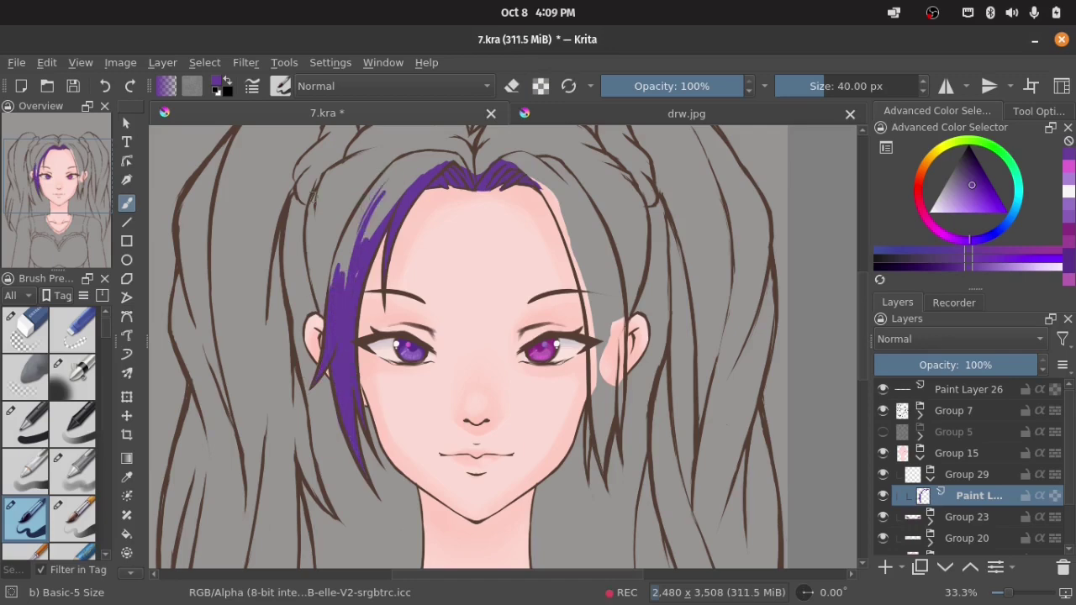
drag(329, 175, 315, 318)
key(e)
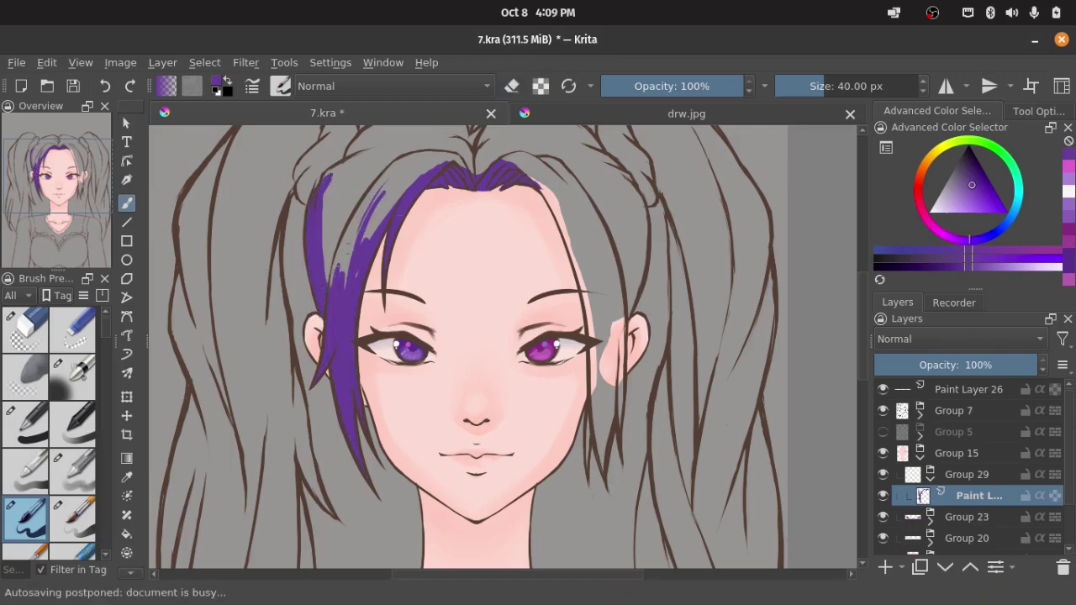
key(e)
Paint the right front hair strands purple, including those beside the right ear.
mouse_move(538, 183)
mouse_down()
mouse_move(580, 286)
mouse_move(593, 424)
mouse_up()
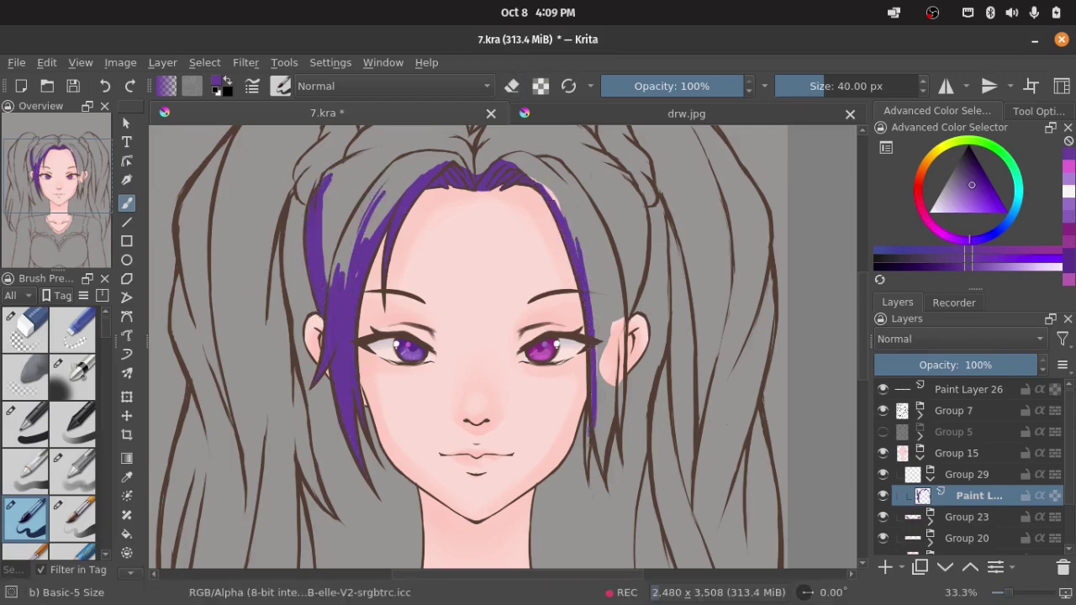
drag(645, 195, 632, 294)
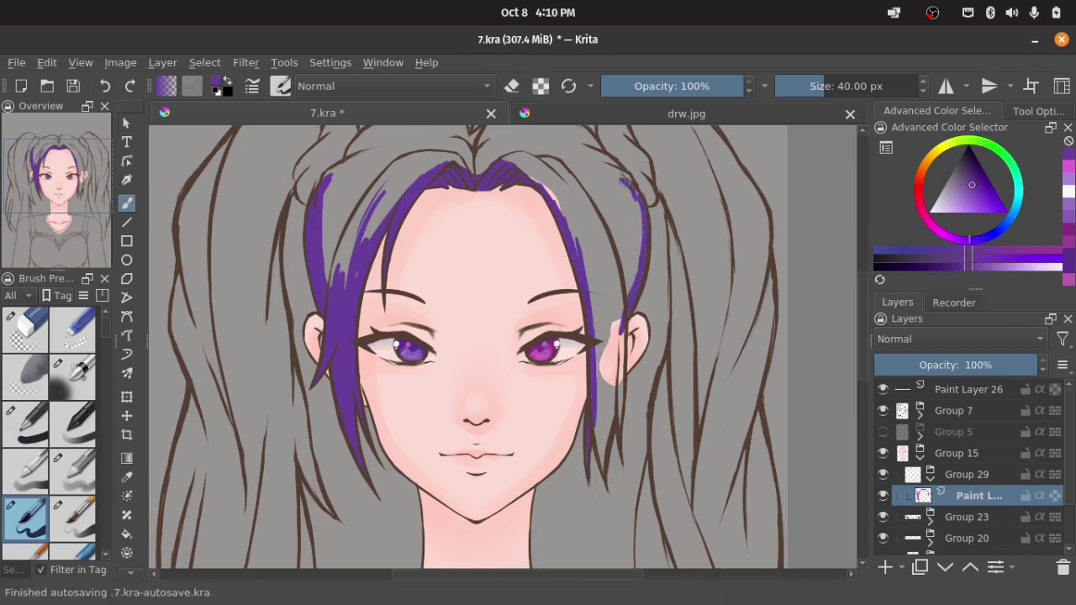
drag(629, 183, 620, 427)
drag(620, 311, 603, 470)
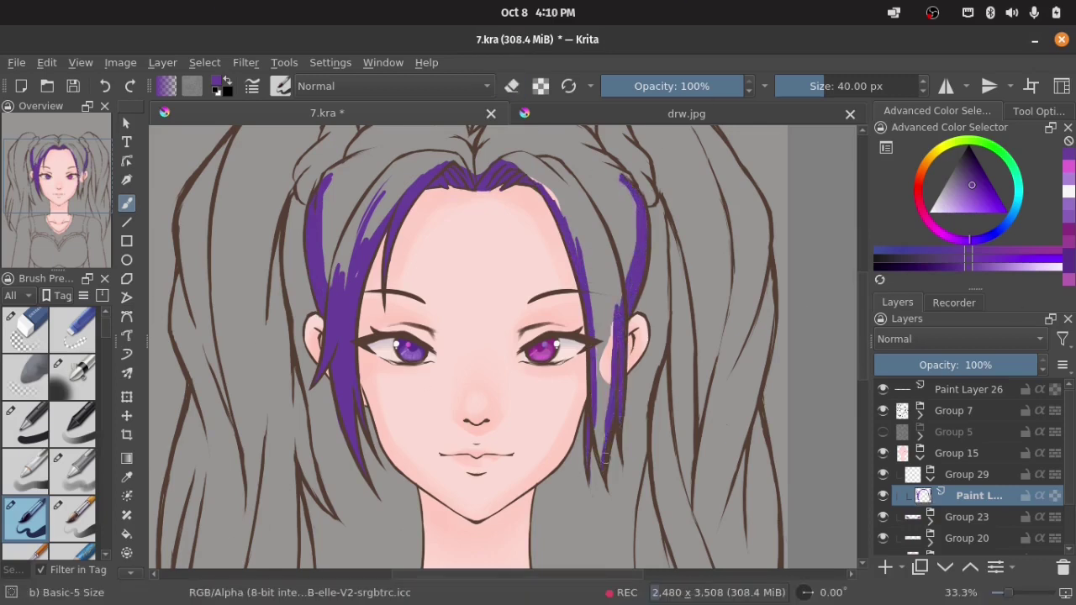
drag(607, 402, 599, 464)
drag(595, 326, 605, 425)
drag(592, 305, 605, 382)
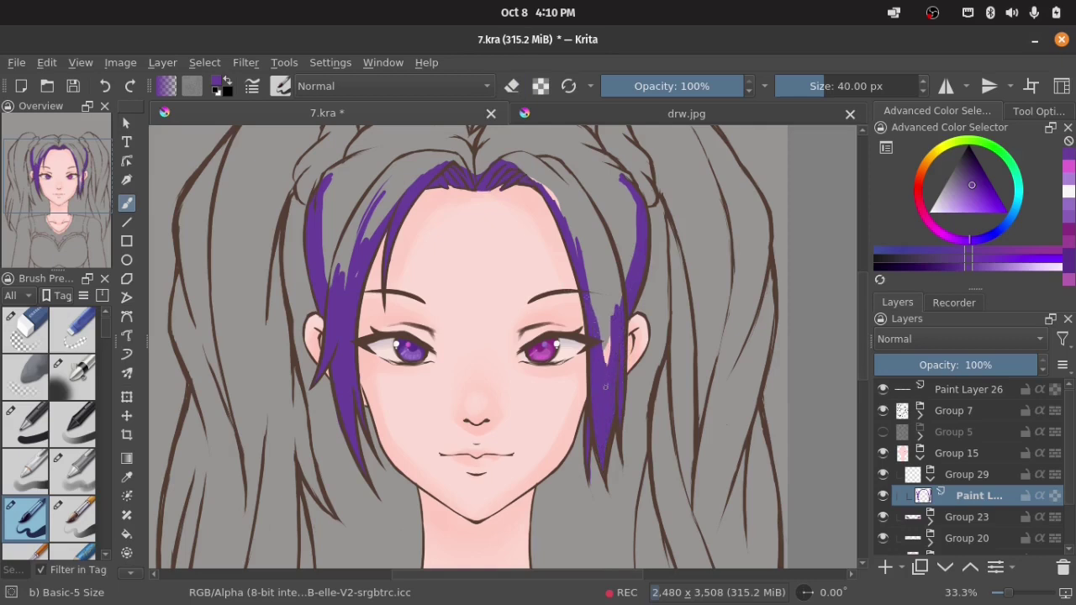
Fill the top hair around the parting purple with the Basic-1 and Basic-5 brushes.
click(25, 420)
mouse_move(363, 155)
mouse_down()
mouse_move(326, 176)
mouse_move(340, 281)
mouse_up()
drag(437, 159, 353, 244)
key(slash)
mouse_move(371, 138)
mouse_down()
mouse_move(378, 193)
mouse_move(438, 164)
mouse_move(476, 175)
mouse_move(503, 164)
mouse_up()
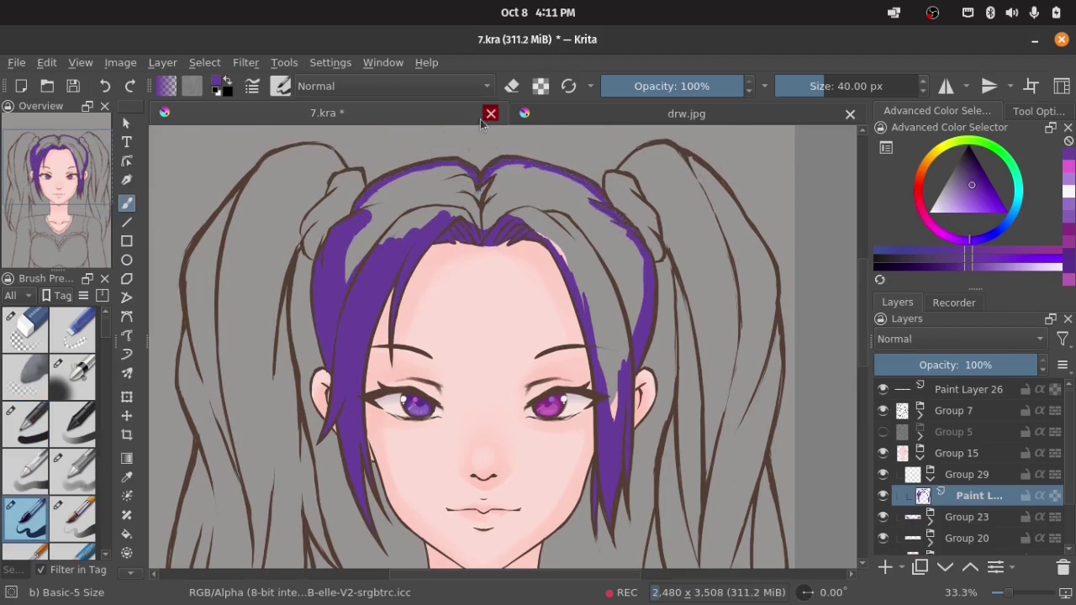
key(slash)
mouse_move(395, 185)
mouse_down()
mouse_move(361, 220)
mouse_move(454, 199)
mouse_move(420, 192)
mouse_move(487, 210)
mouse_move(510, 177)
mouse_move(605, 217)
mouse_move(639, 323)
mouse_up()
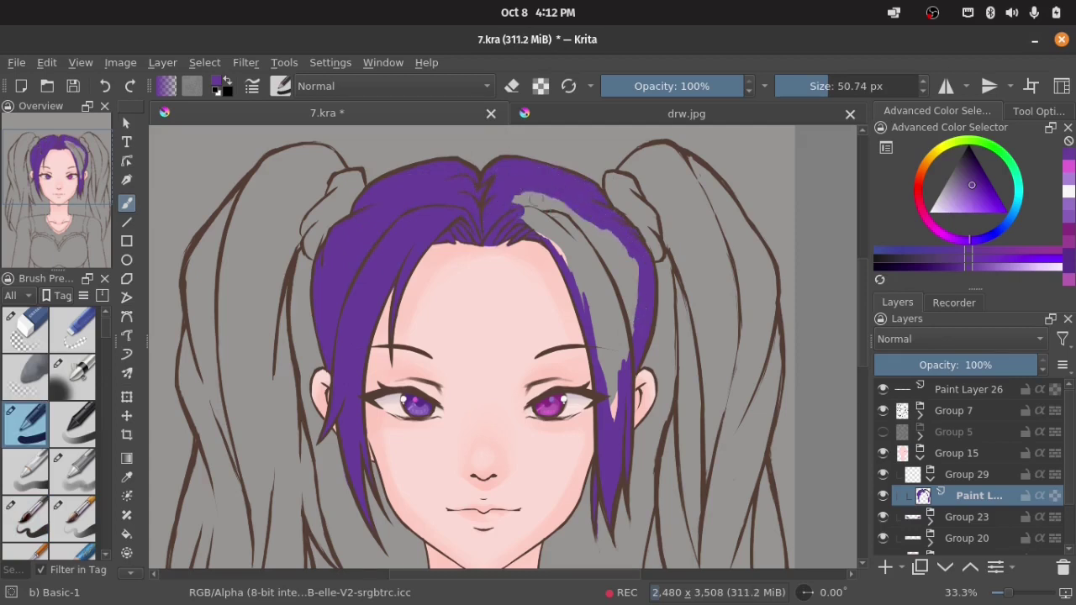
mouse_move(517, 193)
mouse_down()
mouse_move(591, 285)
mouse_move(626, 277)
mouse_move(618, 404)
mouse_up()
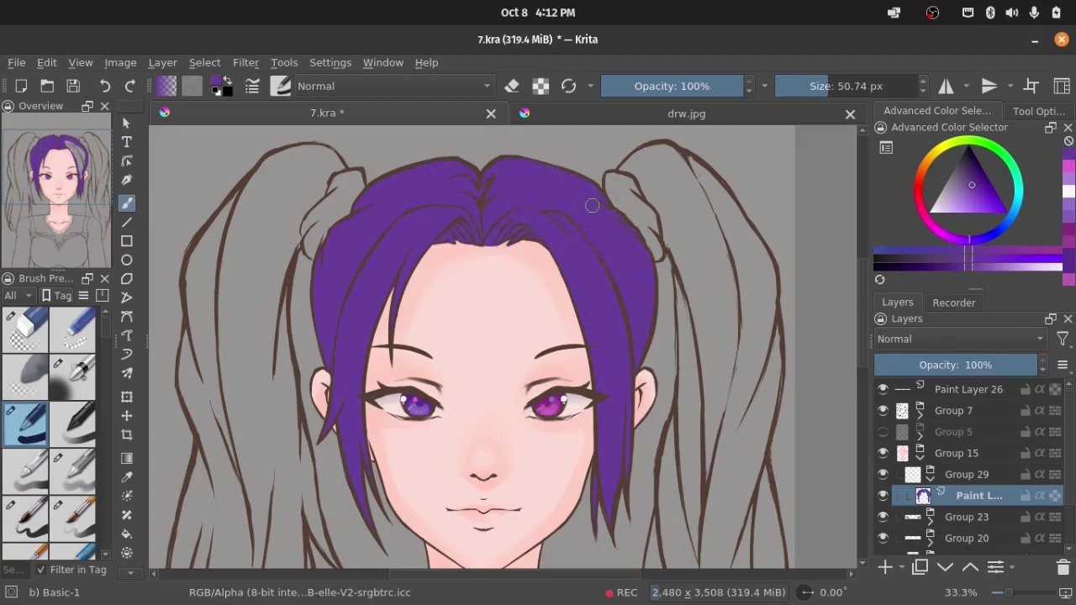
On a new layer in Group 29, paint the left hair tie pink and start the right.
key(Insert)
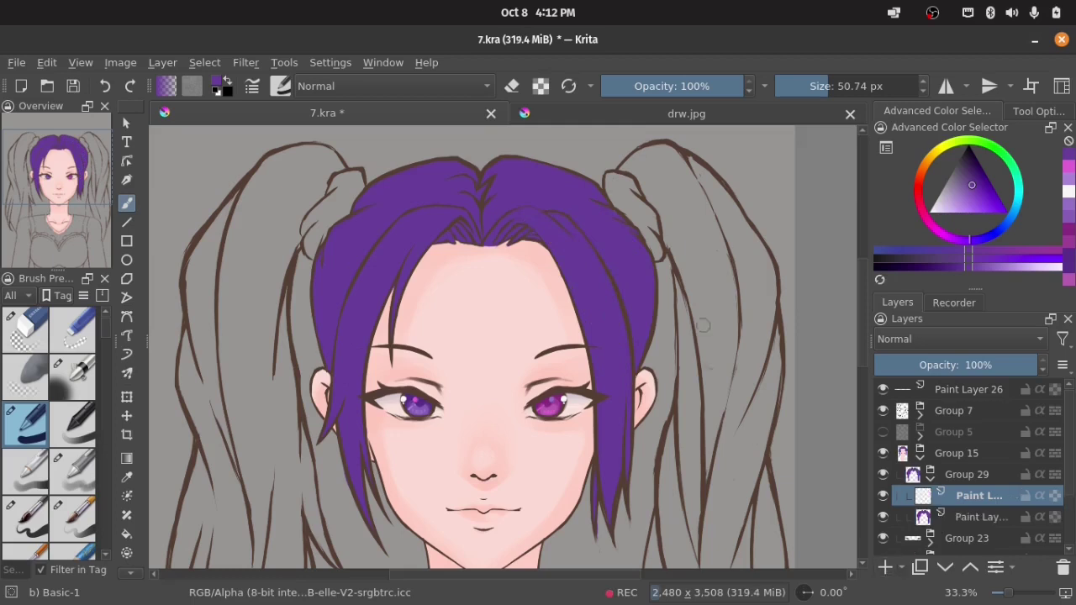
key(slash)
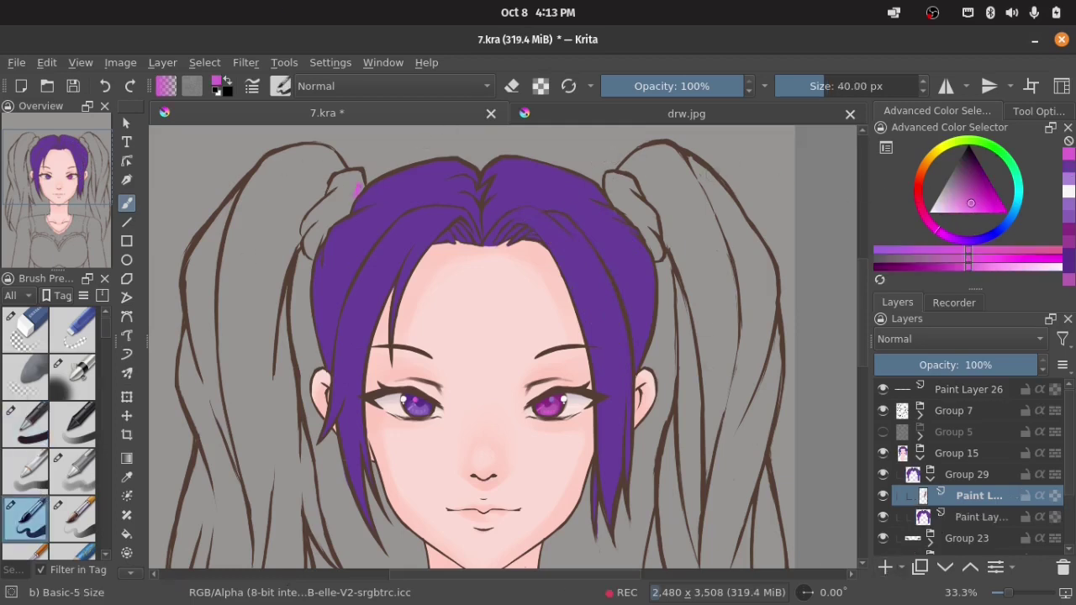
mouse_move(368, 178)
mouse_down()
mouse_move(353, 177)
mouse_move(343, 215)
mouse_move(334, 203)
mouse_move(309, 252)
mouse_up()
drag(332, 210, 316, 240)
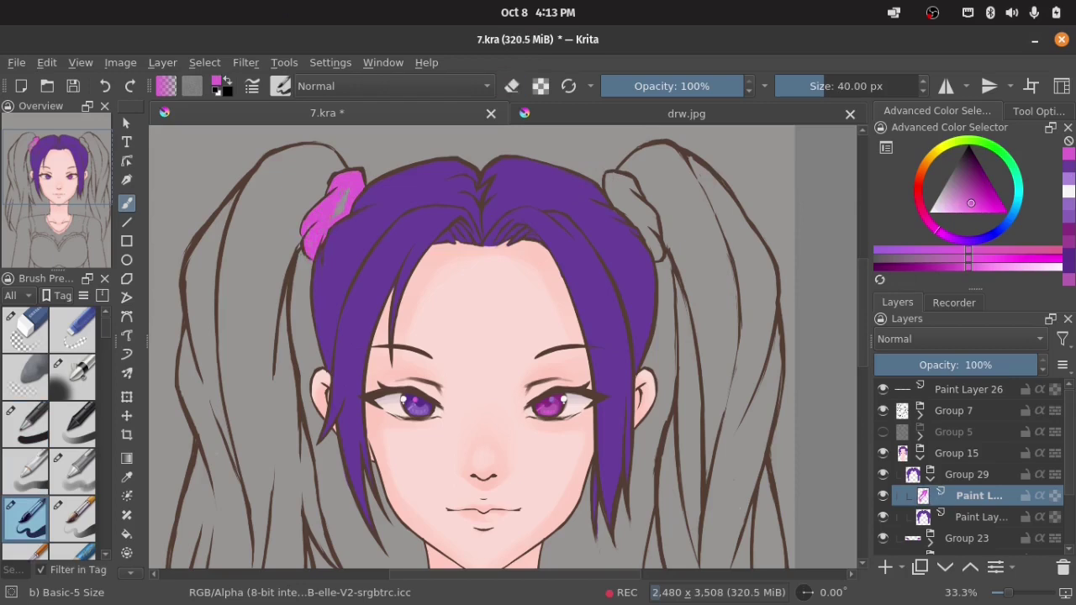
drag(345, 193, 340, 214)
drag(607, 177, 660, 252)
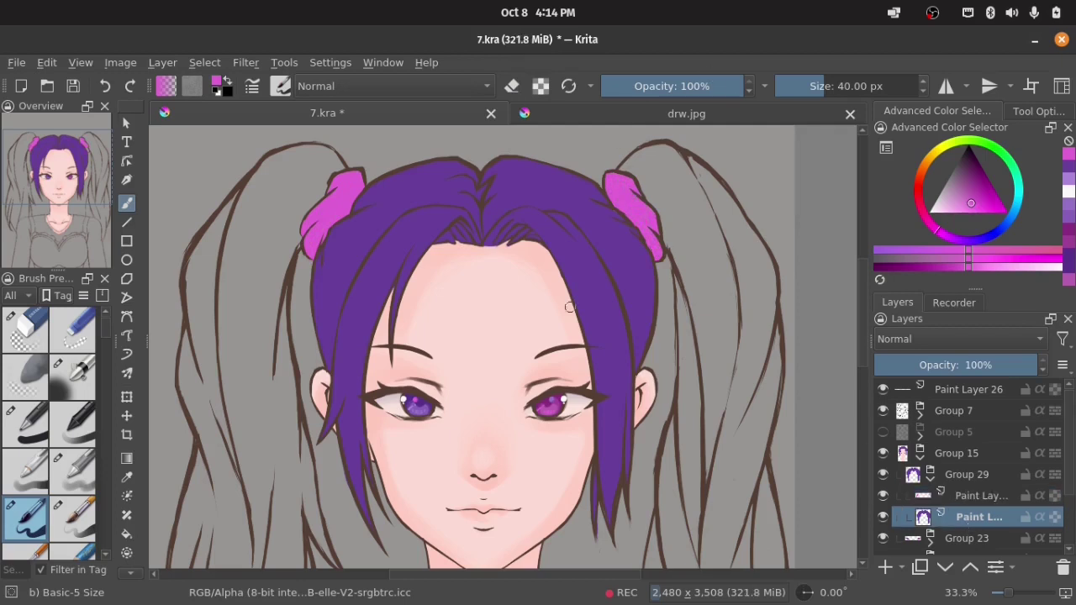
Back on the purple hair layer, paint the left pigtail's top and inner edge.
key(Page_Down)
ctrl+click(571, 307)
mouse_move(297, 252)
mouse_down()
mouse_move(296, 231)
mouse_move(317, 202)
mouse_up()
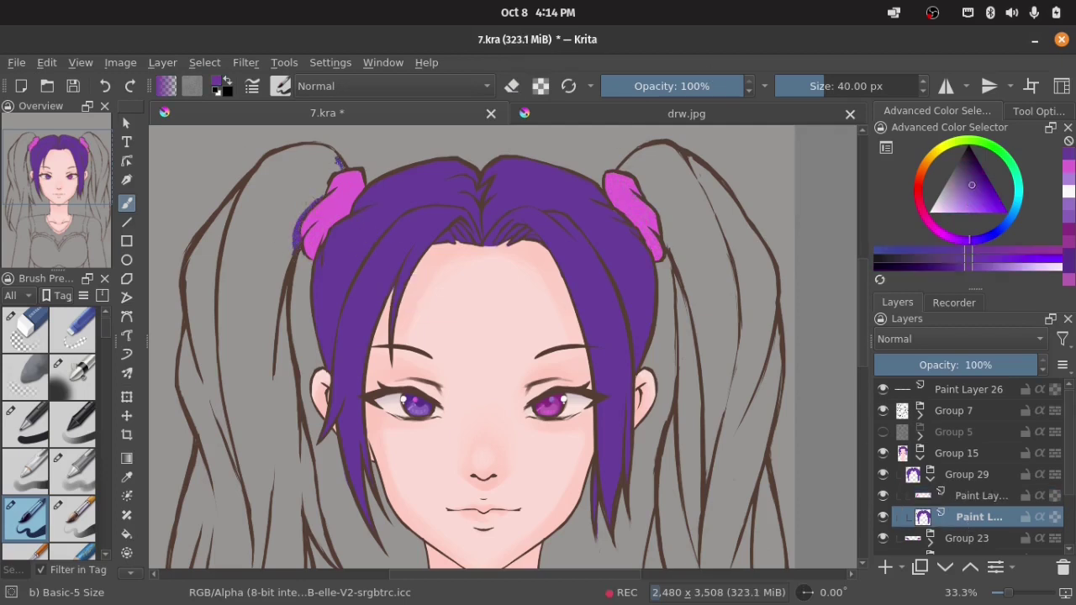
mouse_move(321, 148)
mouse_down()
mouse_move(260, 165)
mouse_move(200, 245)
mouse_move(184, 349)
mouse_move(200, 374)
mouse_up()
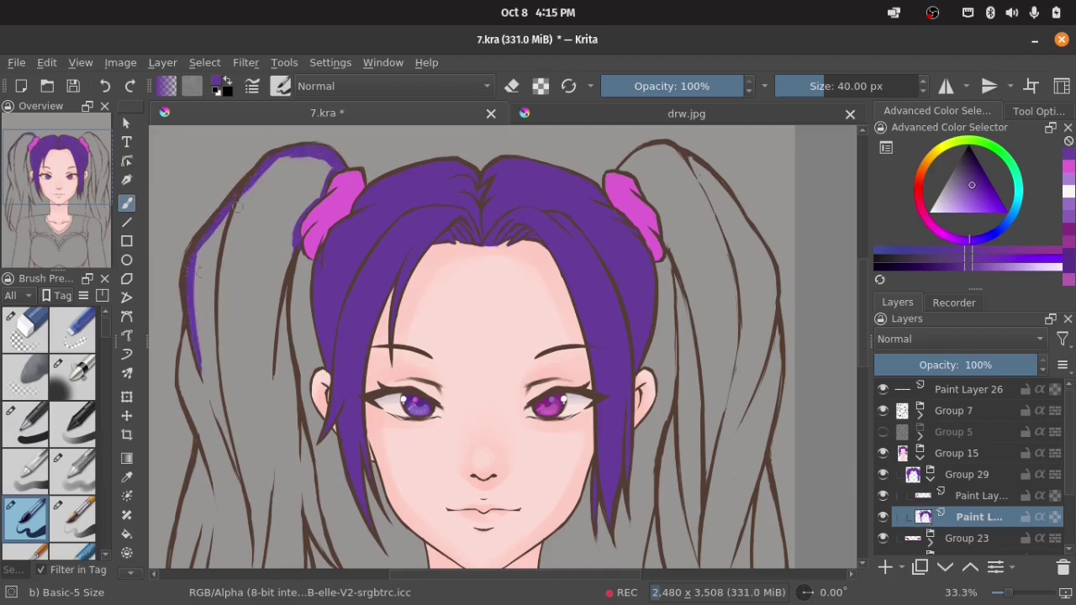
drag(221, 217, 190, 424)
mouse_move(296, 229)
mouse_down()
mouse_move(290, 394)
mouse_move(298, 464)
mouse_move(332, 563)
mouse_up()
drag(305, 434, 318, 546)
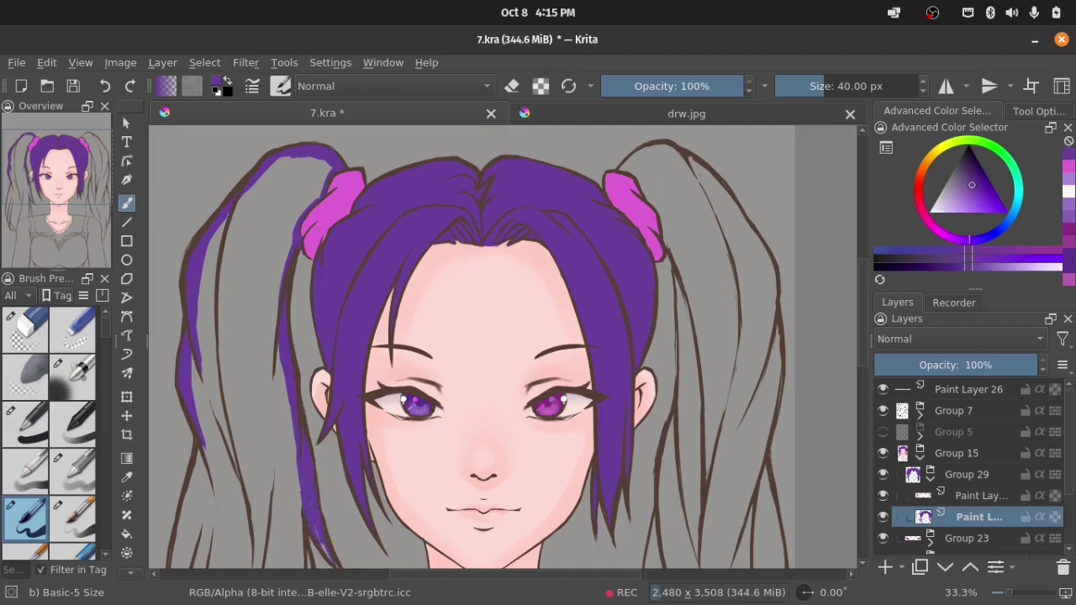
Fill the outer and inner left pigtail strands purple with the large brush.
drag(195, 449, 180, 556)
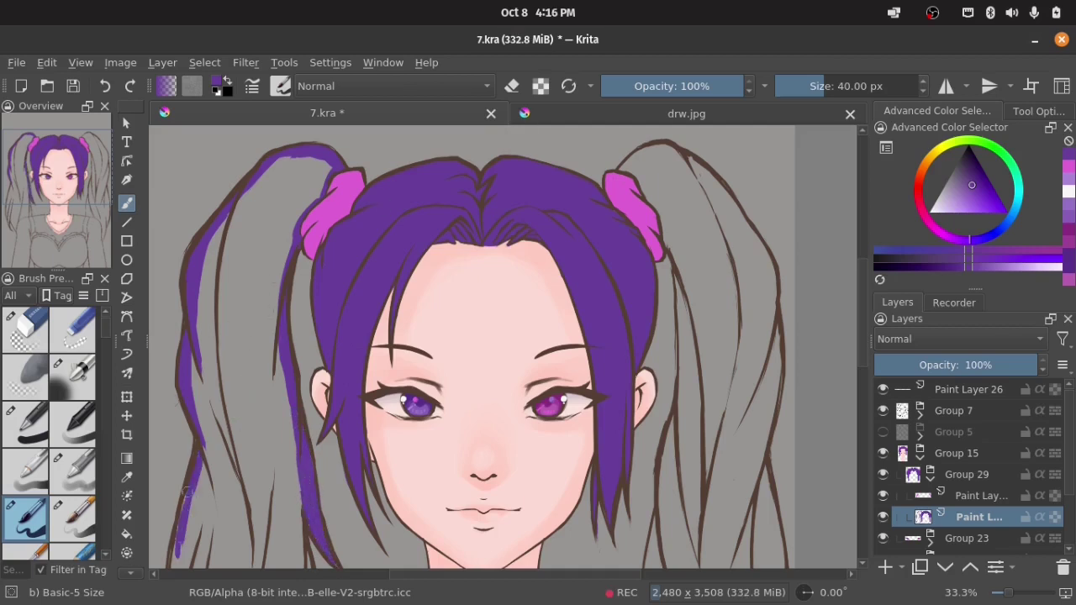
drag(179, 513, 173, 568)
key(slash)
mouse_move(324, 193)
mouse_down()
mouse_move(271, 165)
mouse_move(193, 546)
mouse_up()
mouse_move(307, 172)
mouse_down()
mouse_move(269, 403)
mouse_move(293, 526)
mouse_move(244, 257)
mouse_move(211, 413)
mouse_move(271, 384)
mouse_move(259, 503)
mouse_move(212, 538)
mouse_up()
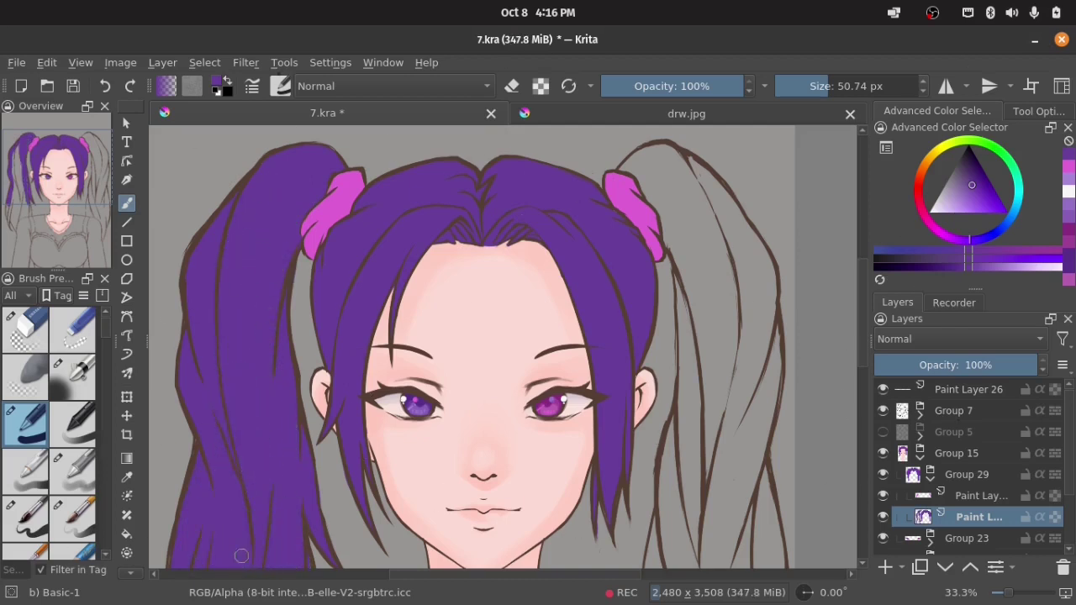
key(slash)
mouse_move(652, 148)
mouse_down()
mouse_move(619, 173)
mouse_move(682, 151)
mouse_move(713, 178)
mouse_move(635, 180)
mouse_move(678, 257)
mouse_move(657, 198)
mouse_move(659, 208)
mouse_up()
Outline the right pigtail's inner, top and outer edges in purple.
drag(683, 344, 681, 288)
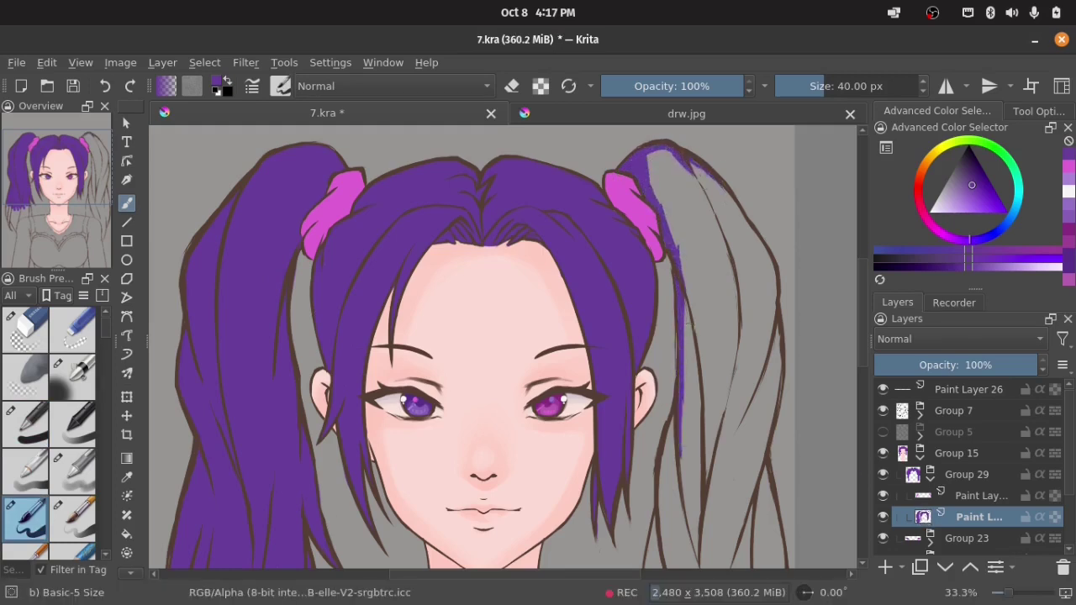
drag(679, 370, 665, 469)
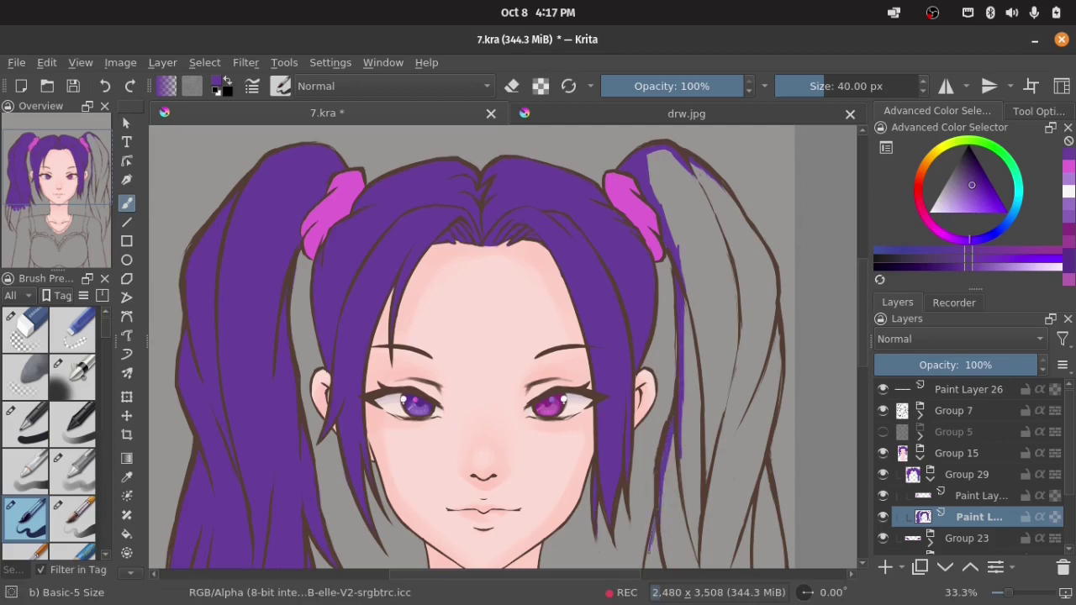
mouse_move(657, 518)
mouse_down()
mouse_move(647, 568)
mouse_move(677, 434)
mouse_up()
drag(708, 175, 729, 202)
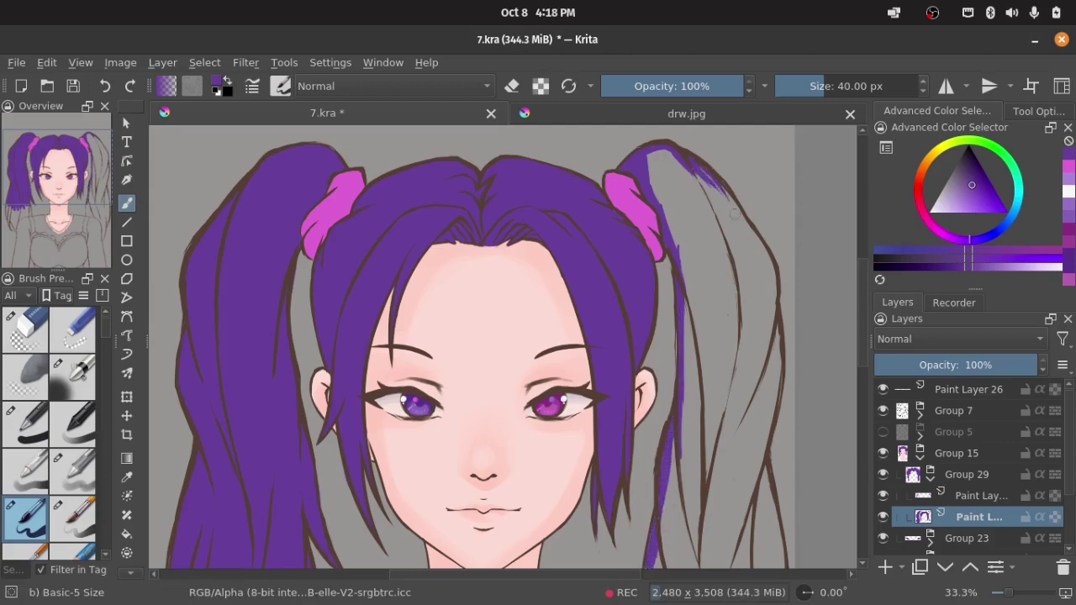
mouse_move(768, 266)
mouse_down()
mouse_move(779, 417)
mouse_move(774, 331)
mouse_up()
drag(774, 370, 778, 568)
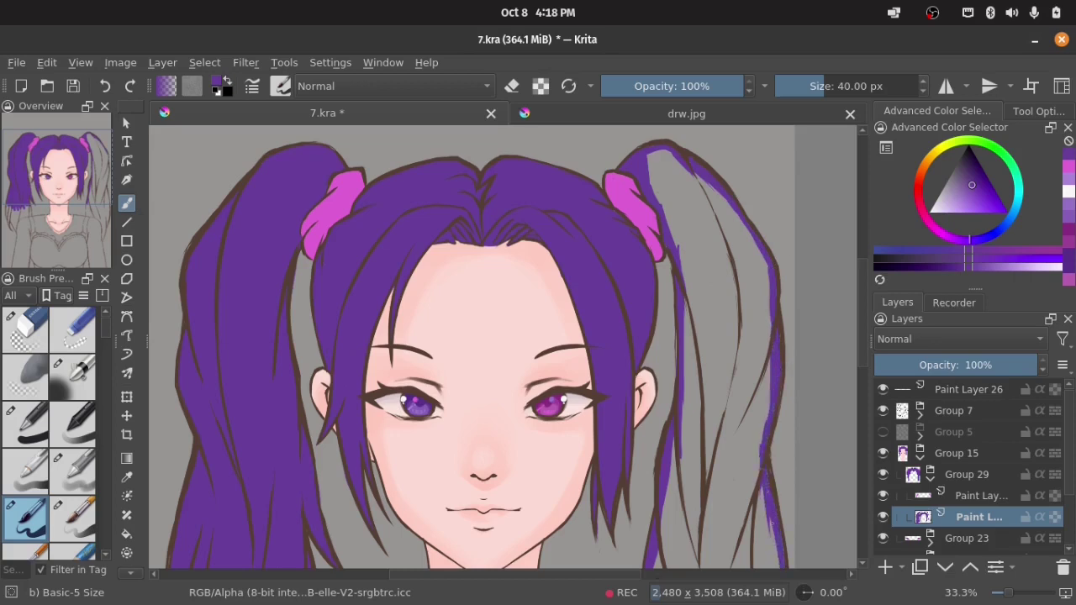
Fill the right pigtail purple with the large brush, then the lower left pigtail.
key(slash)
mouse_move(649, 153)
mouse_down()
mouse_move(728, 209)
mouse_move(767, 437)
mouse_up()
drag(756, 326, 774, 568)
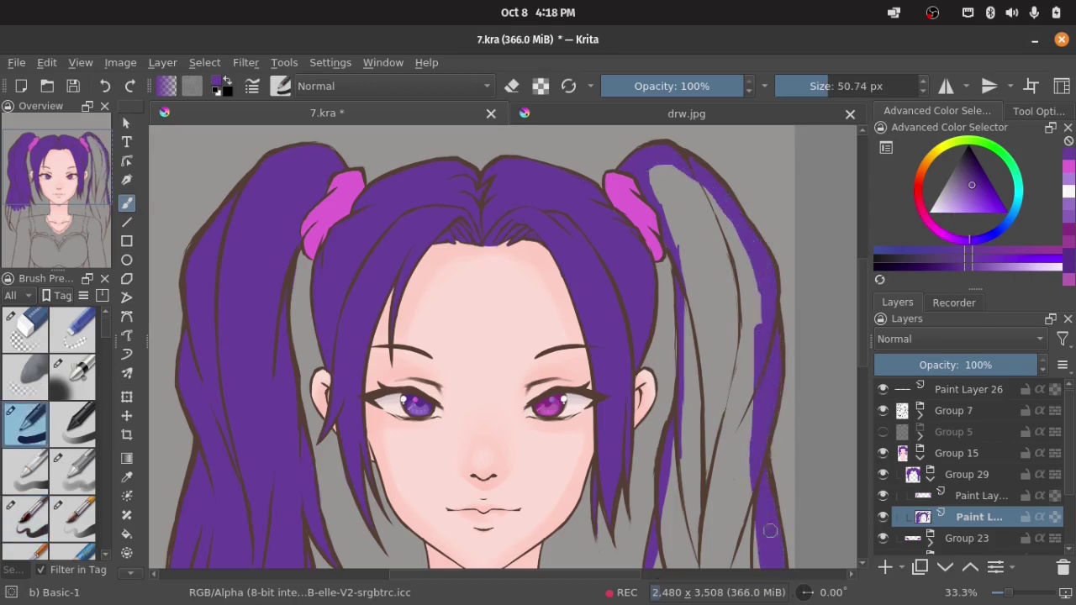
drag(650, 166, 679, 207)
mouse_move(685, 294)
mouse_down()
mouse_move(696, 221)
mouse_move(677, 476)
mouse_move(715, 199)
mouse_move(745, 354)
mouse_move(686, 471)
mouse_move(731, 568)
mouse_up()
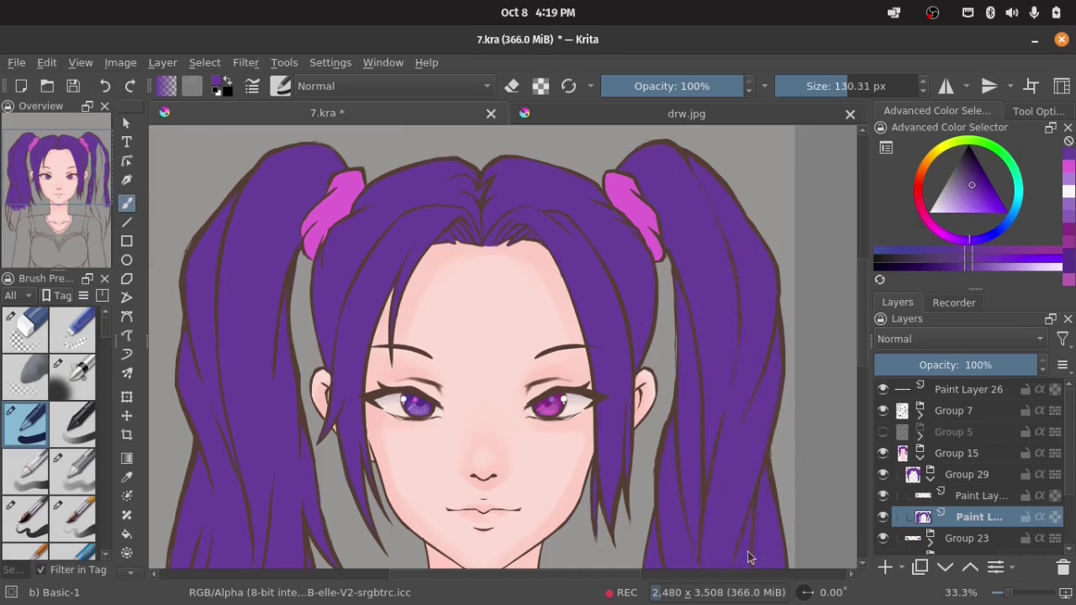
scroll(696, 349, down, 5)
mouse_move(204, 308)
mouse_down()
mouse_move(300, 325)
mouse_move(254, 471)
mouse_move(266, 484)
mouse_up()
Clean up both pigtails' edges with the eraser and fill the lower right pigtail purple.
key(slash)
drag(198, 374, 202, 458)
key(e)
key(e)
drag(669, 326, 664, 404)
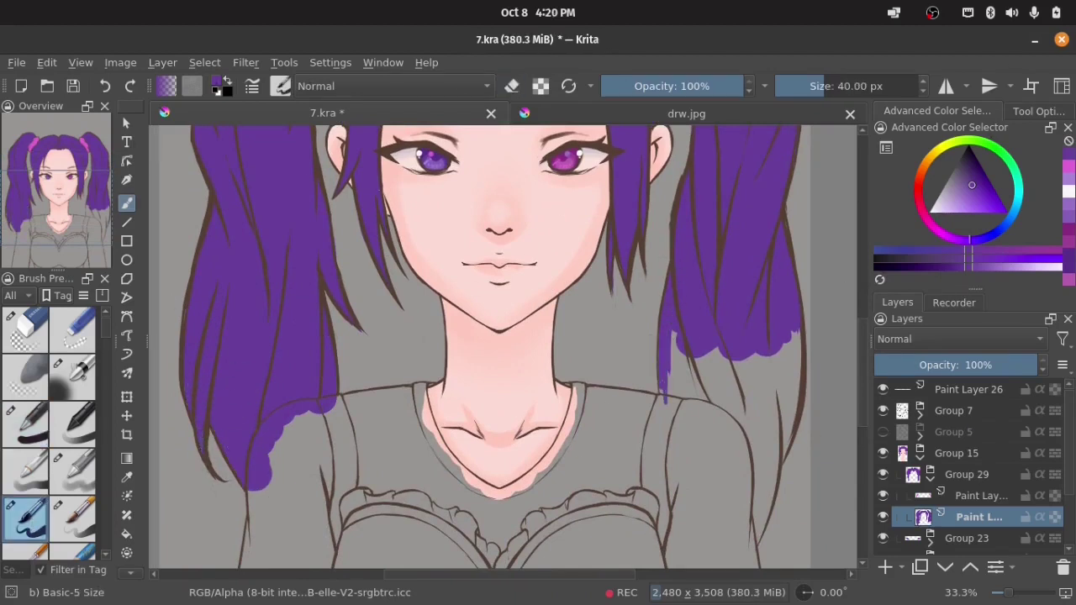
drag(795, 333, 787, 431)
mouse_move(796, 371)
mouse_down()
mouse_move(787, 462)
mouse_move(757, 555)
mouse_move(763, 471)
mouse_up()
key(slash)
mouse_move(700, 288)
mouse_down()
mouse_move(756, 470)
mouse_move(680, 384)
mouse_up()
key(e)
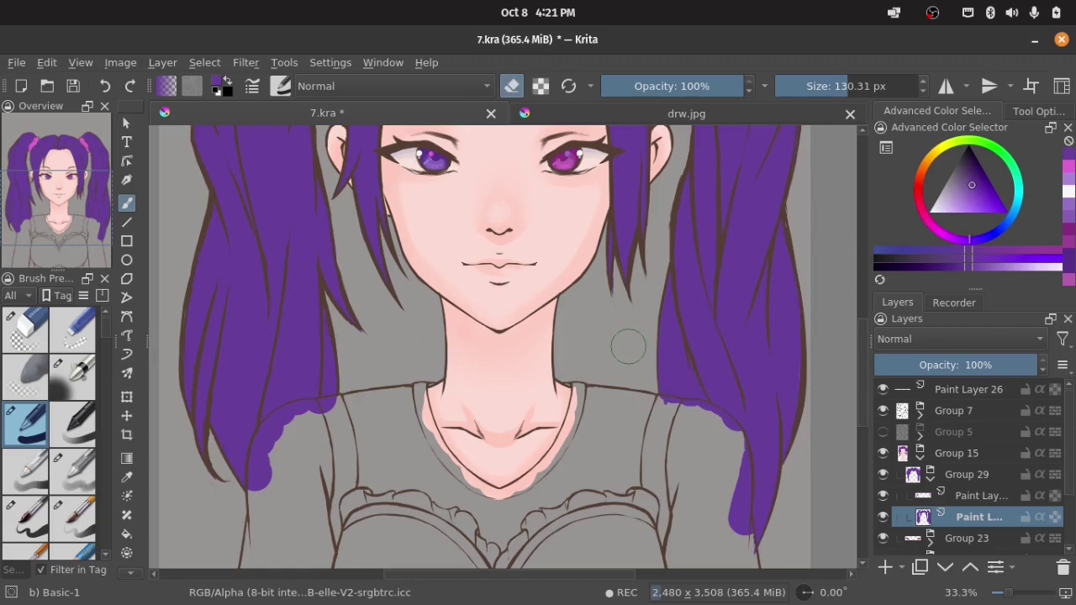
Pick light lavender, put the paint layer in a new group, and outline the V neckline.
click(989, 263)
key(ctrl+Page_Up)
key(ctrl+Page_Up)
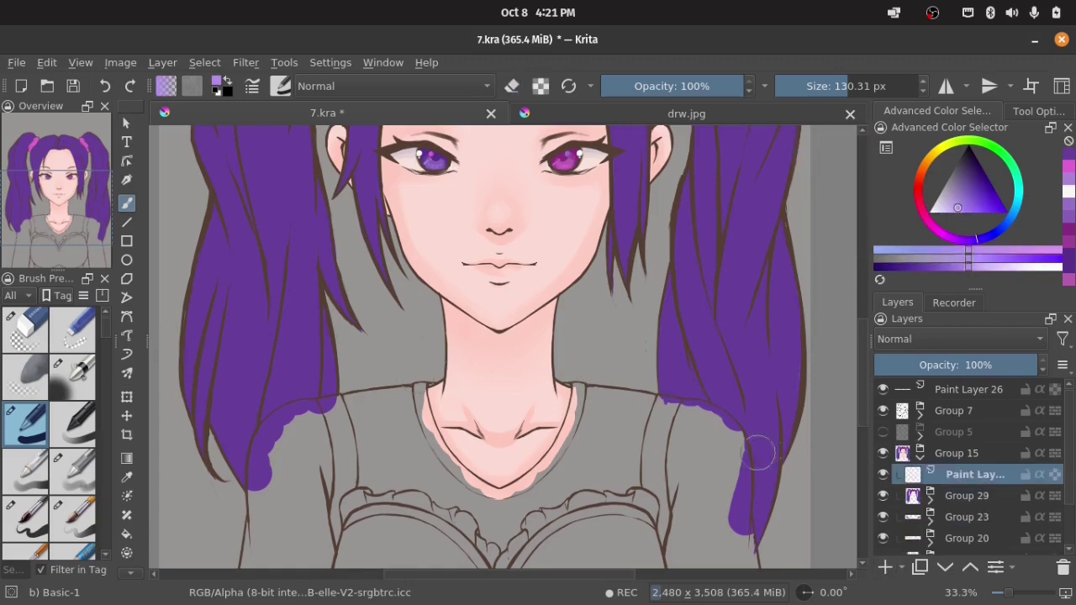
key(ctrl+g)
click(25, 521)
mouse_move(418, 384)
mouse_down()
mouse_move(445, 458)
mouse_move(497, 496)
mouse_up()
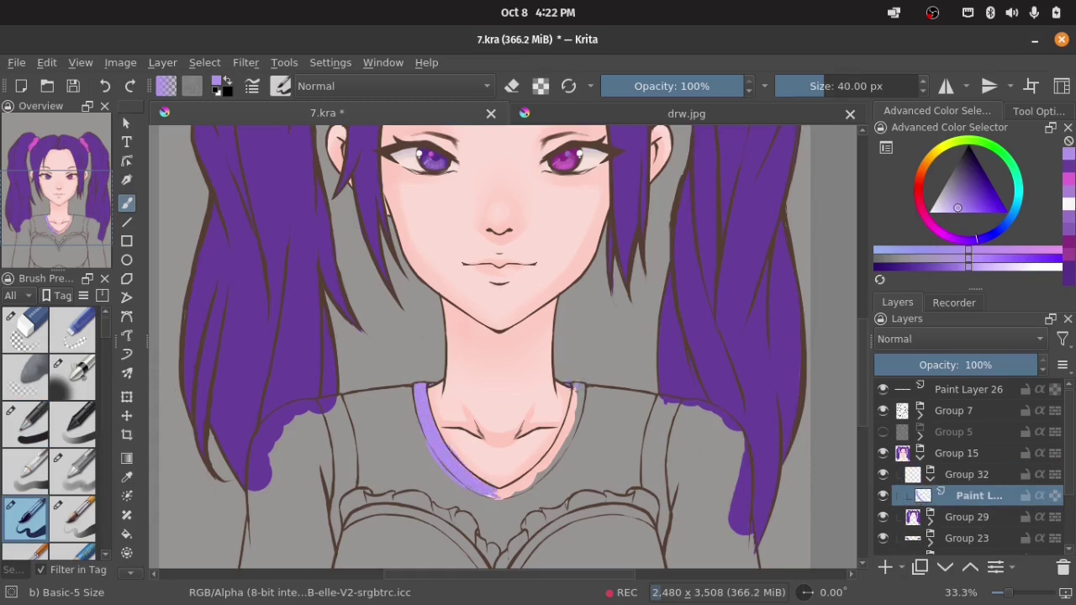
mouse_move(576, 387)
mouse_down()
mouse_move(566, 428)
mouse_move(511, 486)
mouse_up()
Outline the left and right collar and shoulders in lavender, erasing stray strokes.
key(e)
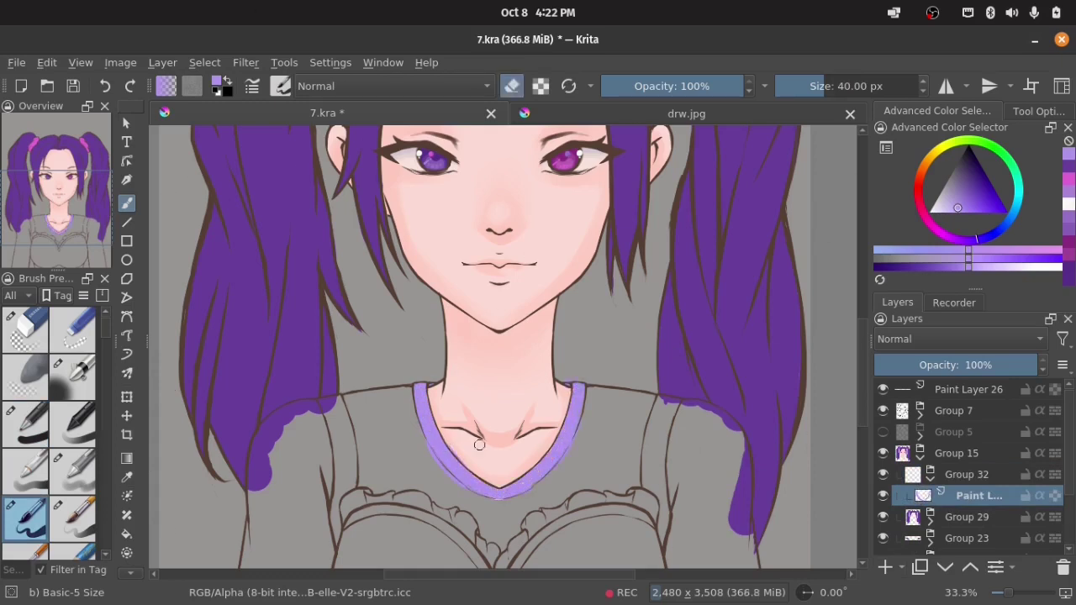
key(e)
key(e)
key(e)
mouse_move(412, 386)
mouse_down()
mouse_move(343, 395)
mouse_move(255, 450)
mouse_move(252, 508)
mouse_up()
drag(312, 393, 352, 403)
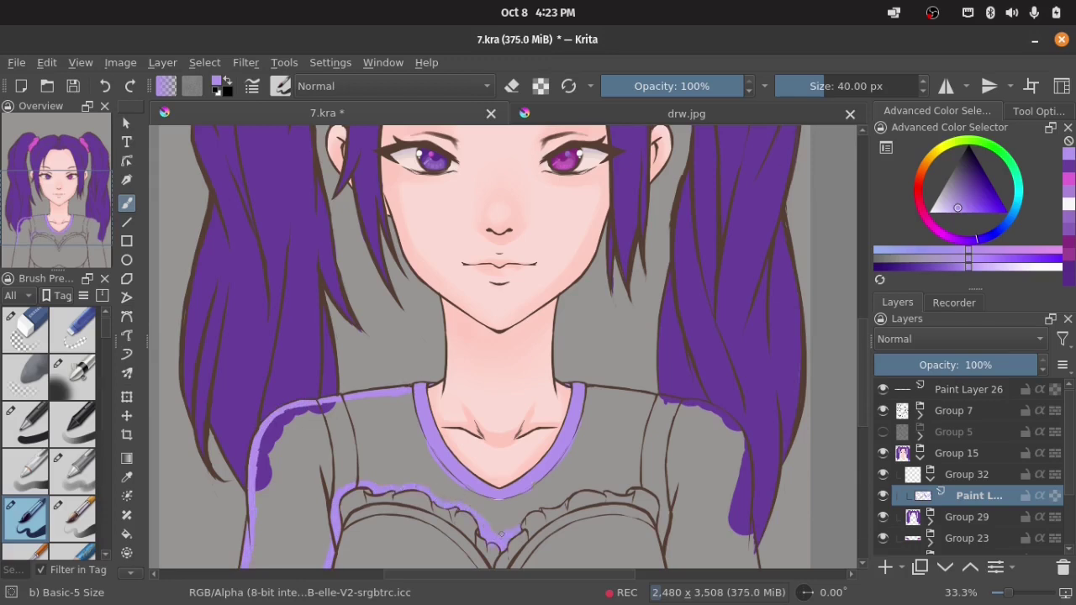
mouse_move(661, 399)
mouse_down()
mouse_move(722, 412)
mouse_move(754, 559)
mouse_up()
key(e)
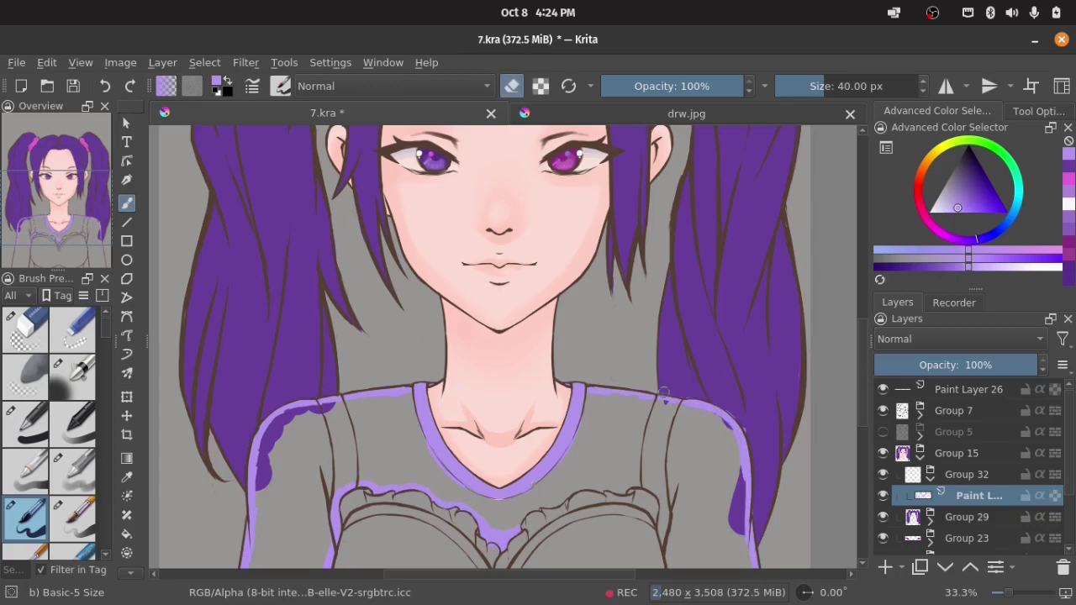
drag(664, 392, 727, 409)
key(e)
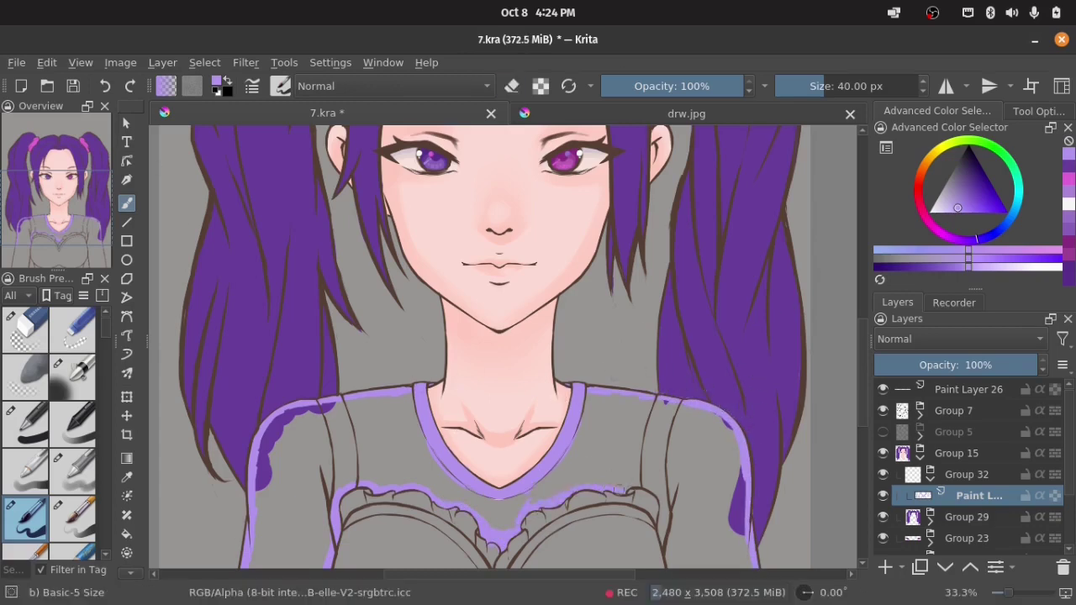
Fill the shoulders, chest and sleeves lavender with the large brush, then add an empty layer.
key(slash)
drag(298, 420, 282, 546)
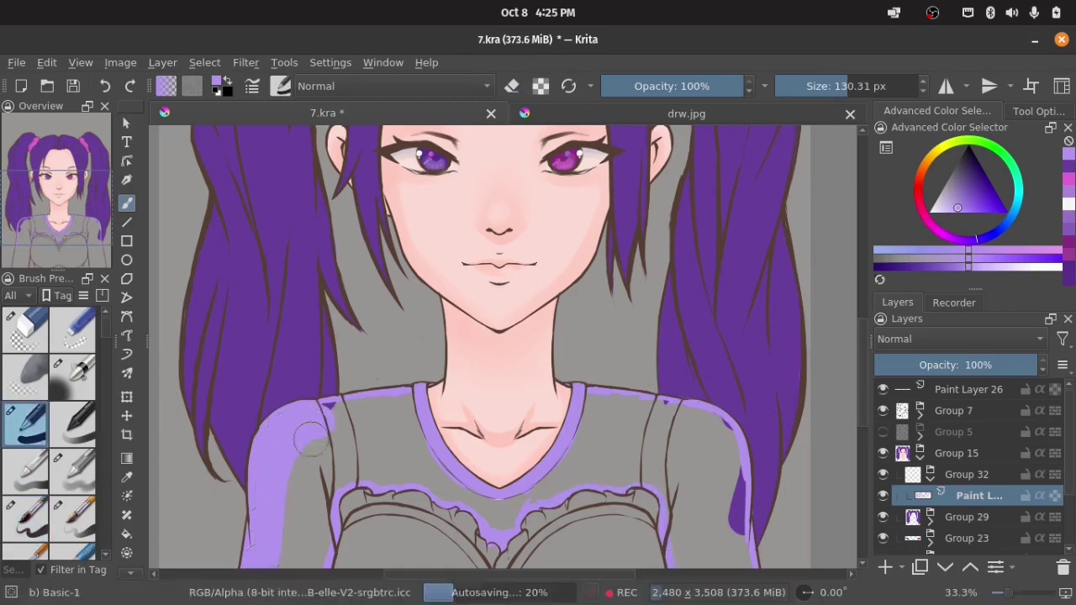
drag(393, 411, 294, 554)
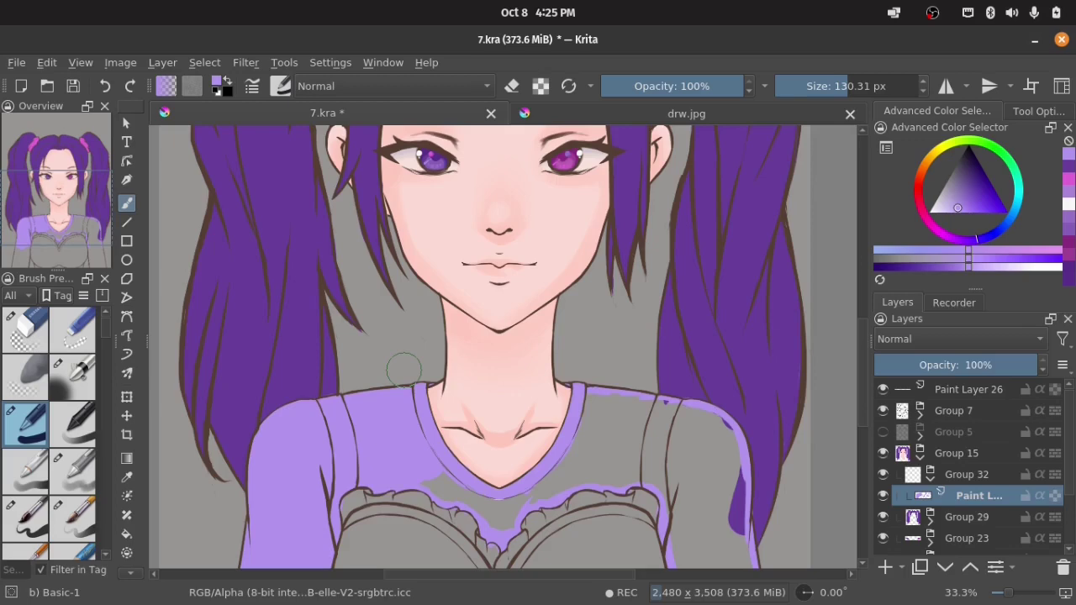
key(ctrl+Tab)
key(ctrl+Tab)
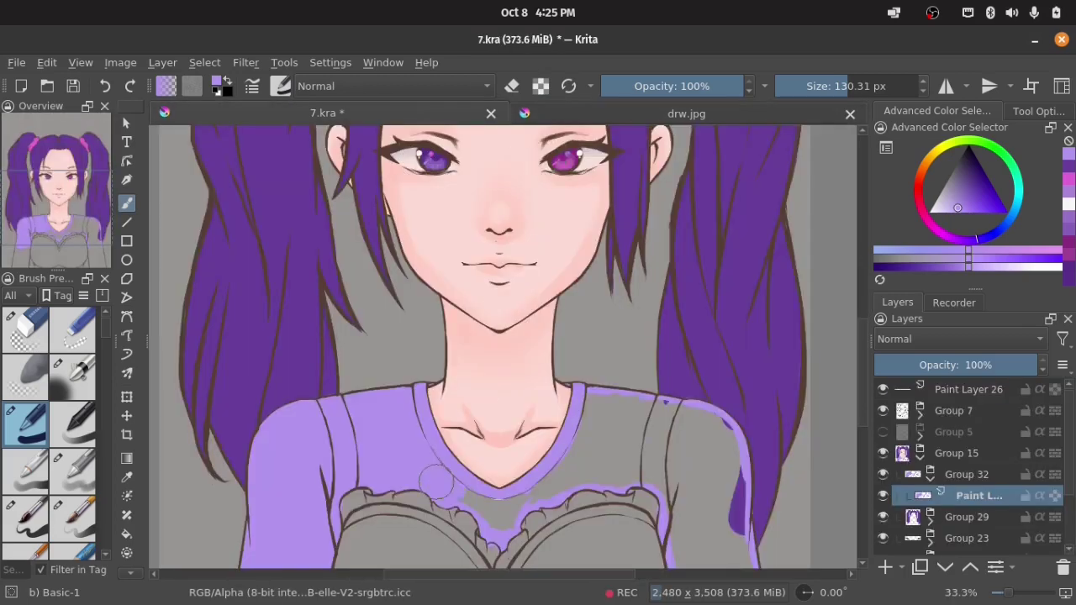
mouse_move(437, 480)
mouse_down()
mouse_move(706, 428)
mouse_move(723, 538)
mouse_move(616, 461)
mouse_move(705, 446)
mouse_up()
scroll(521, 445, down, 5)
mouse_move(277, 420)
mouse_down()
mouse_move(329, 454)
mouse_move(277, 443)
mouse_move(269, 504)
mouse_up()
drag(708, 434, 790, 504)
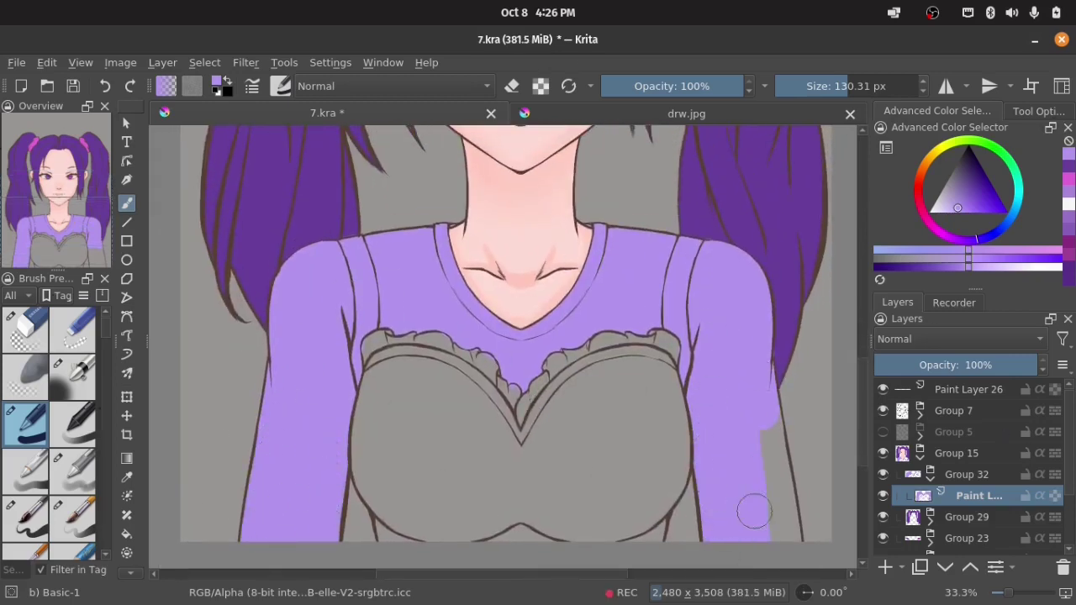
key(e)
key(e)
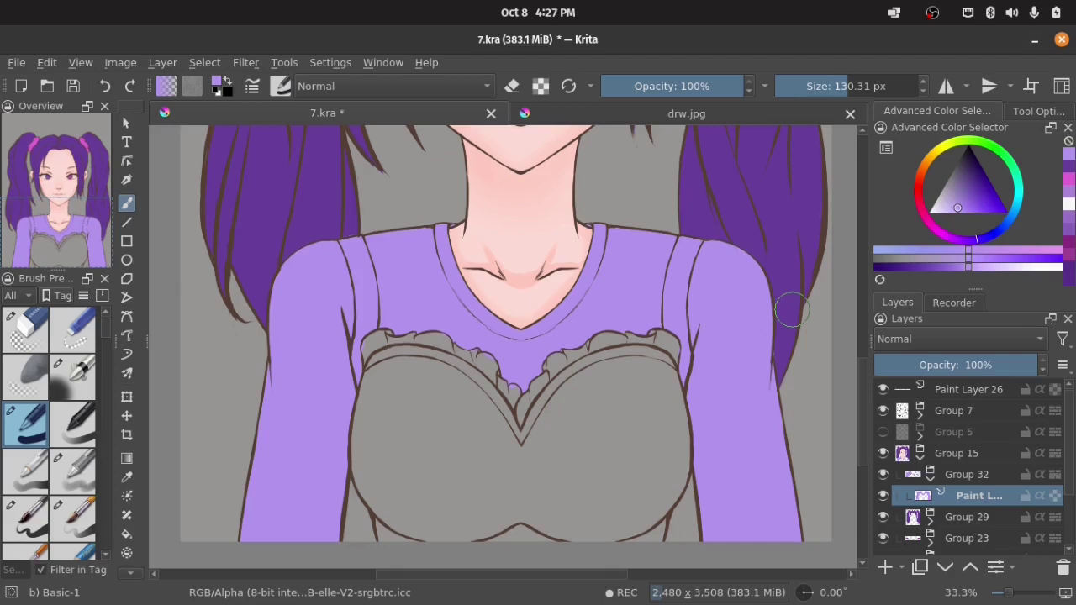
key(Insert)
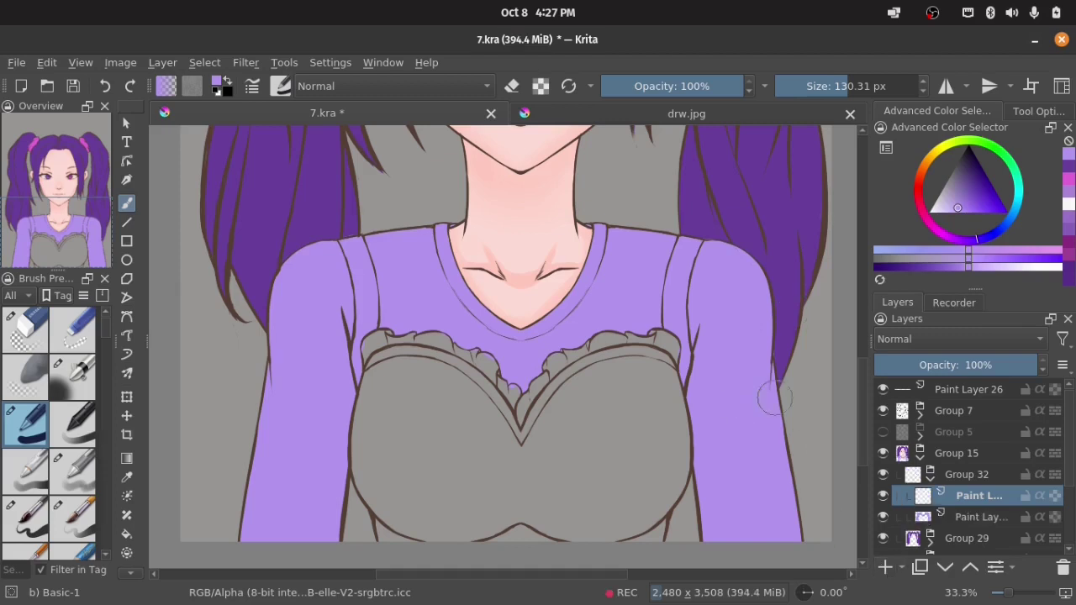
Paint the bodice solid magenta-purple with Basic-1 and add an empty layer above it.
click(977, 197)
click(979, 200)
mouse_move(395, 399)
mouse_down()
mouse_move(369, 483)
mouse_move(432, 370)
mouse_move(476, 399)
mouse_move(505, 446)
mouse_move(399, 497)
mouse_move(432, 456)
mouse_move(495, 532)
mouse_move(580, 395)
mouse_move(555, 488)
mouse_move(605, 521)
mouse_move(642, 367)
mouse_move(668, 437)
mouse_move(643, 525)
mouse_move(593, 395)
mouse_move(636, 431)
mouse_up()
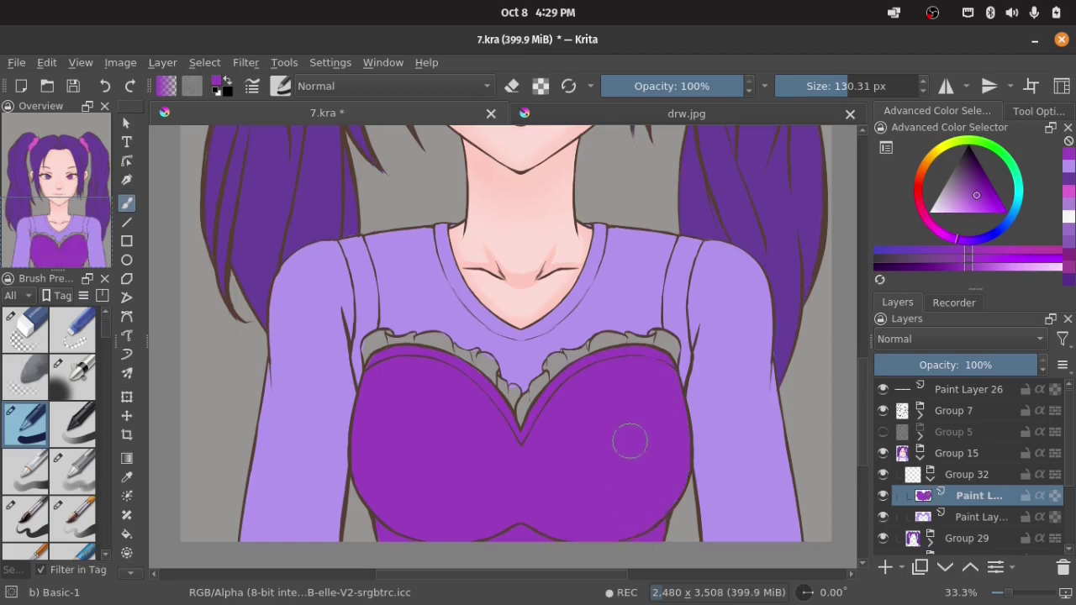
key(Insert)
Paint the left and right ruffled frills white with the small edge brush, covering the grey.
key(d)
key(x)
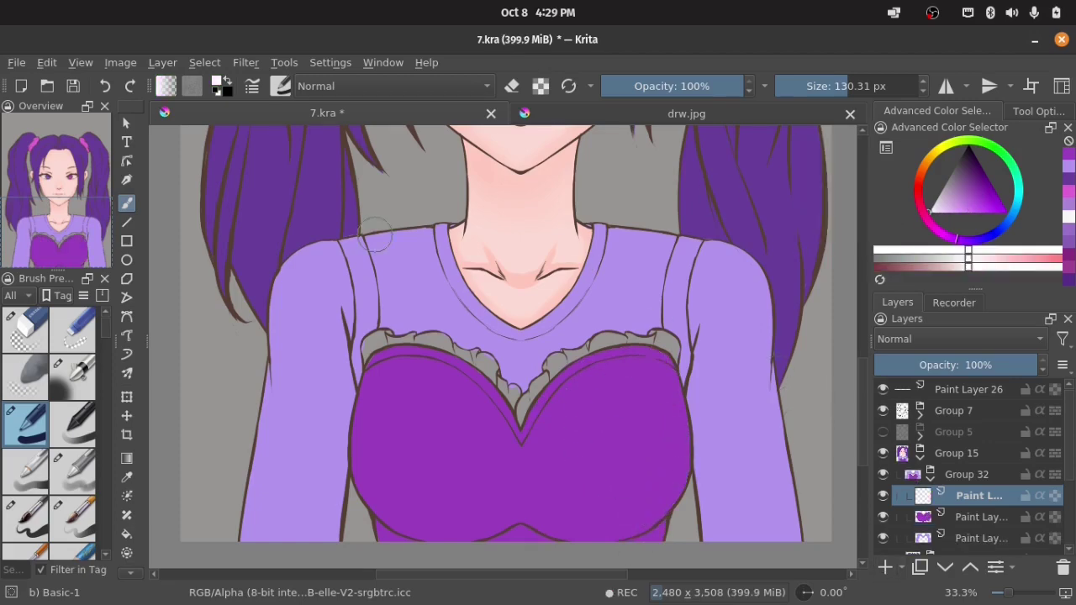
click(25, 518)
key(plus)
key(plus)
mouse_move(277, 322)
mouse_down()
mouse_move(249, 324)
mouse_move(226, 362)
mouse_move(324, 326)
mouse_move(391, 324)
mouse_move(373, 331)
mouse_move(400, 341)
mouse_move(405, 357)
mouse_move(427, 370)
mouse_move(454, 361)
mouse_move(467, 400)
mouse_move(522, 471)
mouse_up()
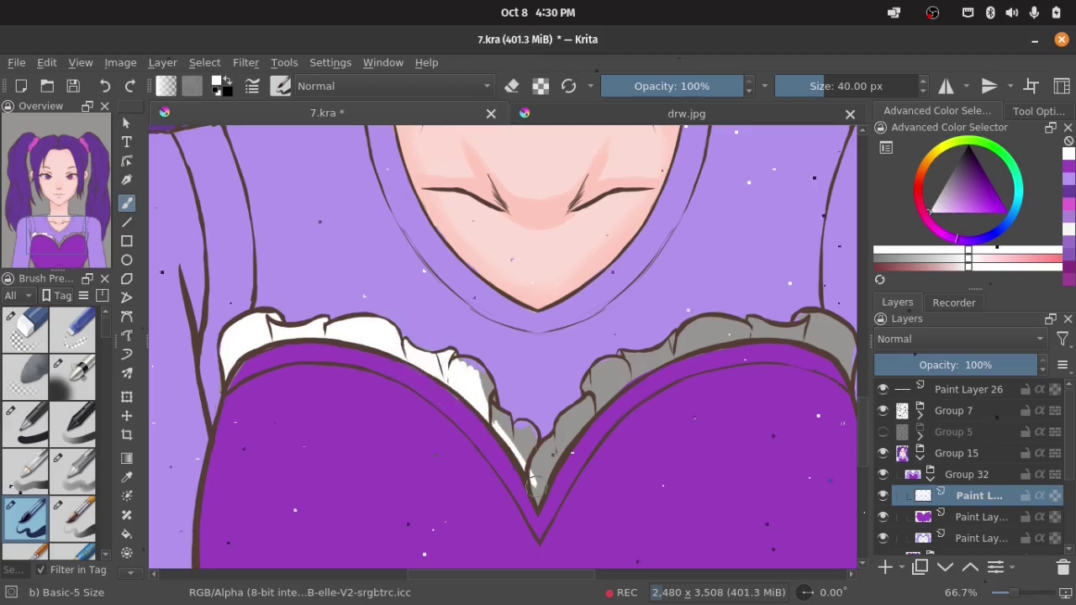
mouse_move(444, 358)
mouse_down()
mouse_move(474, 381)
mouse_move(464, 368)
mouse_move(502, 427)
mouse_move(534, 446)
mouse_move(521, 452)
mouse_move(538, 504)
mouse_up()
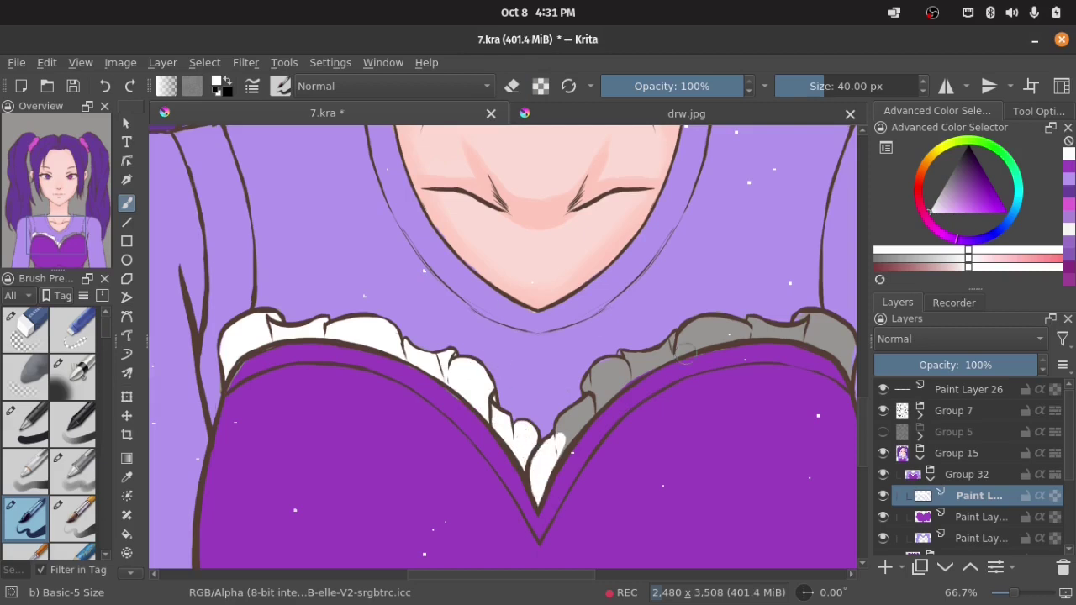
mouse_move(567, 421)
mouse_down()
mouse_move(590, 398)
mouse_move(569, 423)
mouse_move(590, 402)
mouse_move(547, 411)
mouse_move(644, 367)
mouse_move(546, 454)
mouse_up()
mouse_move(587, 400)
mouse_down()
mouse_move(691, 374)
mouse_move(679, 365)
mouse_move(767, 355)
mouse_up()
drag(805, 407, 796, 392)
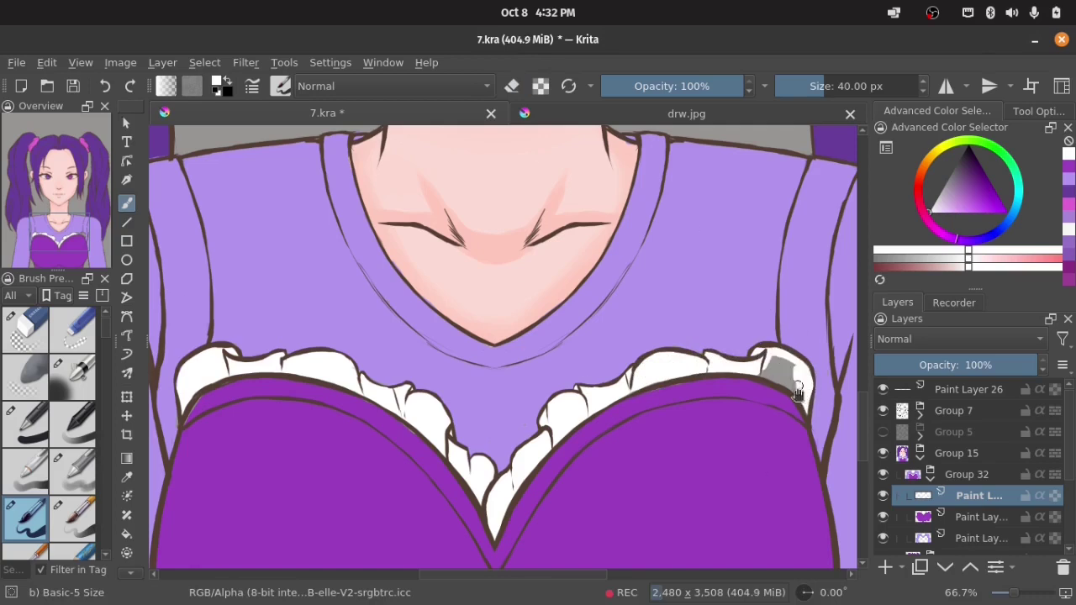
Pick layers from the canvas and step up to the white frill layer in Group 32.
key(Page_Down)
key(Page_Down)
ctrl+click(164, 425)
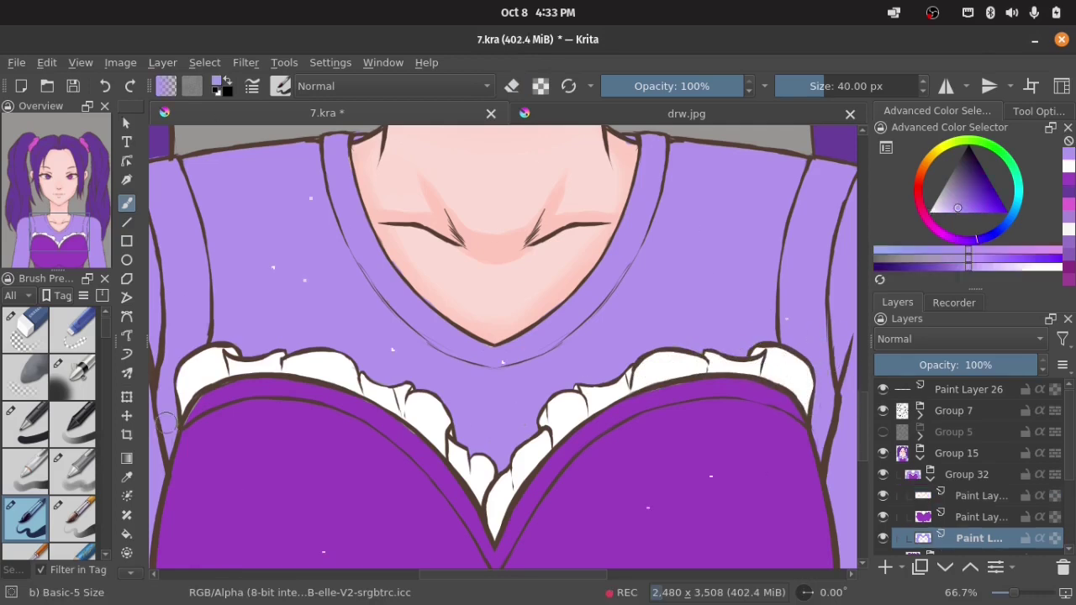
key(Page_Up)
ctrl+click(324, 401)
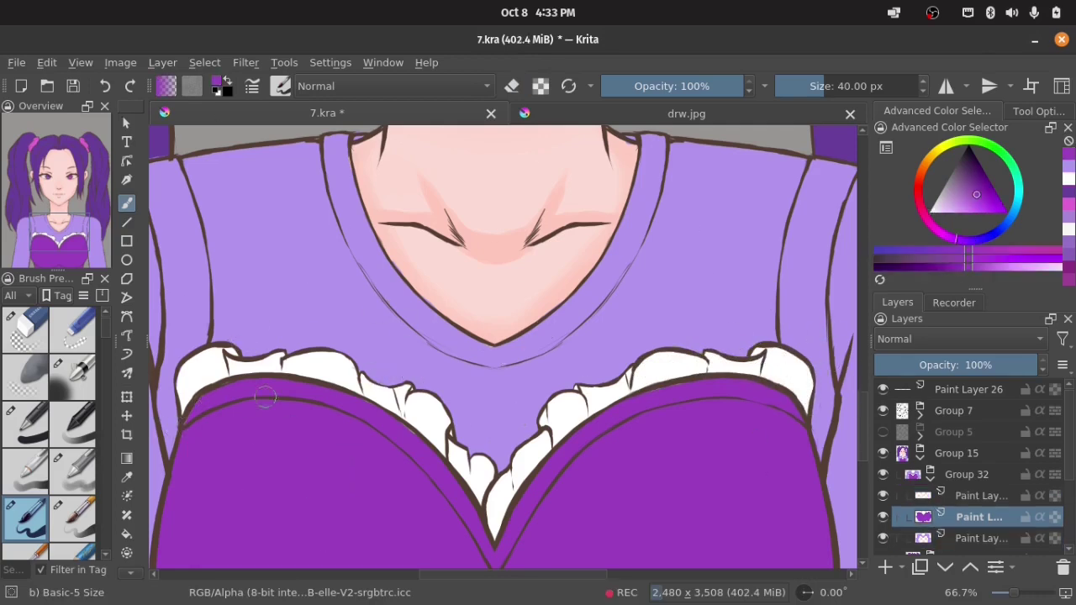
key(minus)
key(minus)
key(minus)
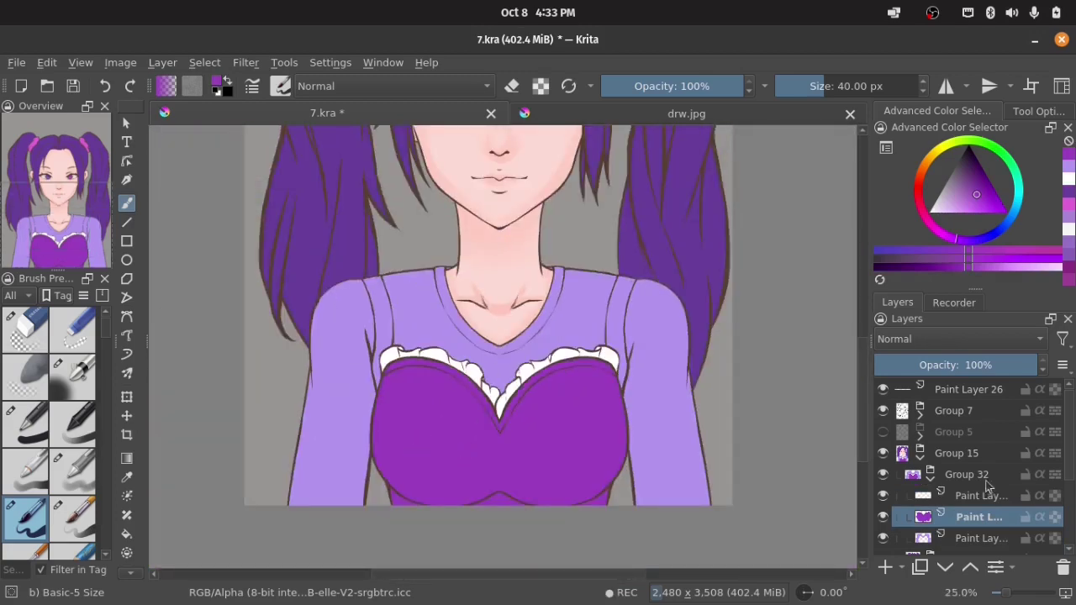
key(Page_Up)
key(plus)
key(plus)
key(plus)
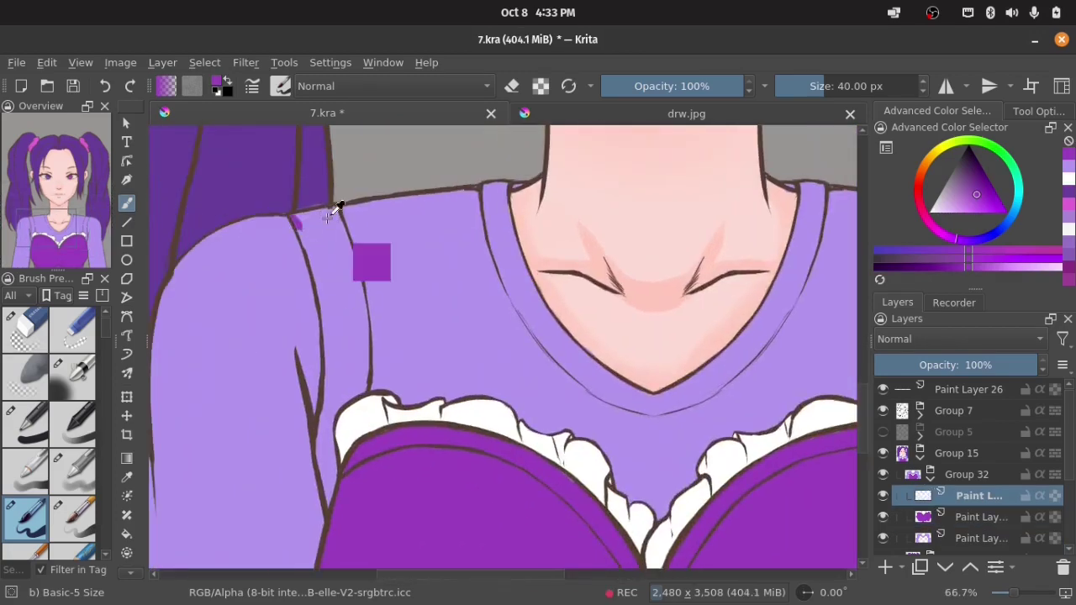
Sample white and paint straps over both shoulders down to the bodice, then fit the page.
ctrl+click(333, 210)
mouse_move(292, 220)
mouse_down()
mouse_move(331, 214)
mouse_move(303, 252)
mouse_move(353, 361)
mouse_move(327, 264)
mouse_move(330, 504)
mouse_up()
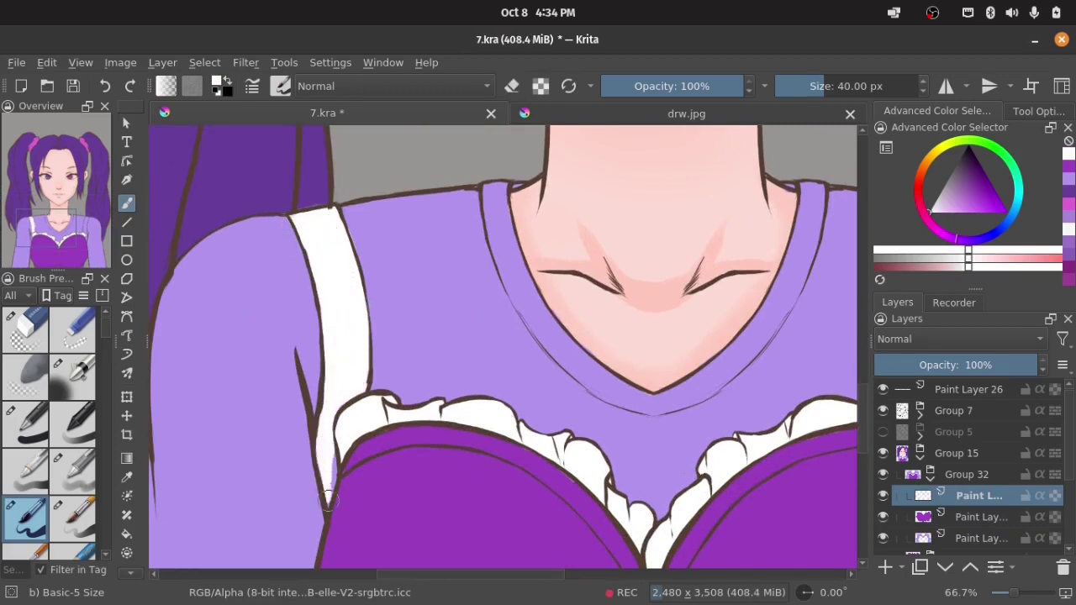
scroll(685, 200, right, 5)
drag(685, 200, 662, 313)
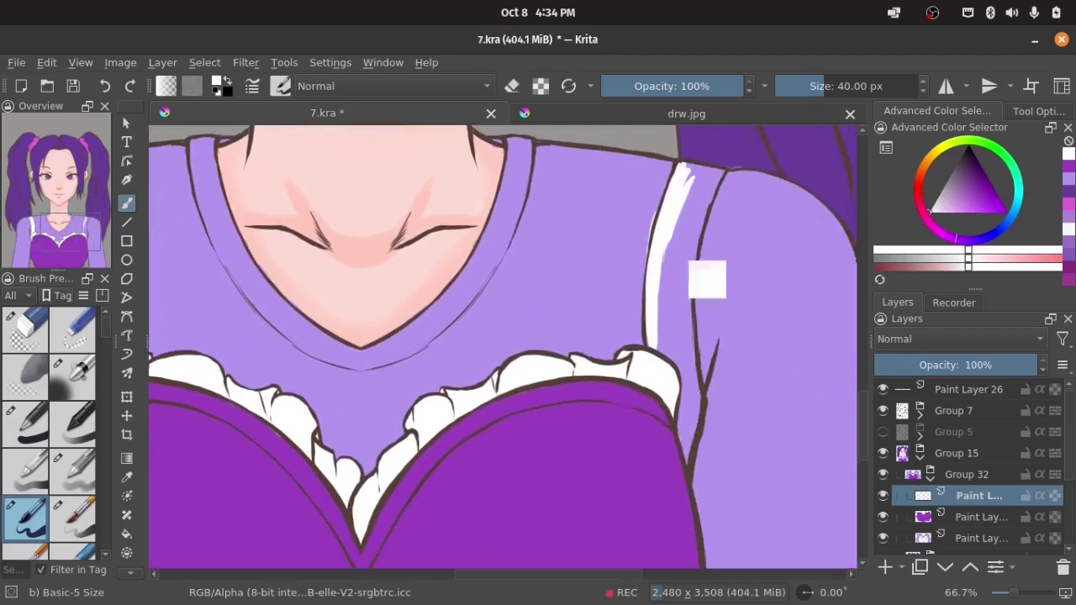
mouse_move(668, 362)
mouse_down()
mouse_move(685, 168)
mouse_move(681, 317)
mouse_move(694, 402)
mouse_up()
key(minus)
key(minus)
key(minus)
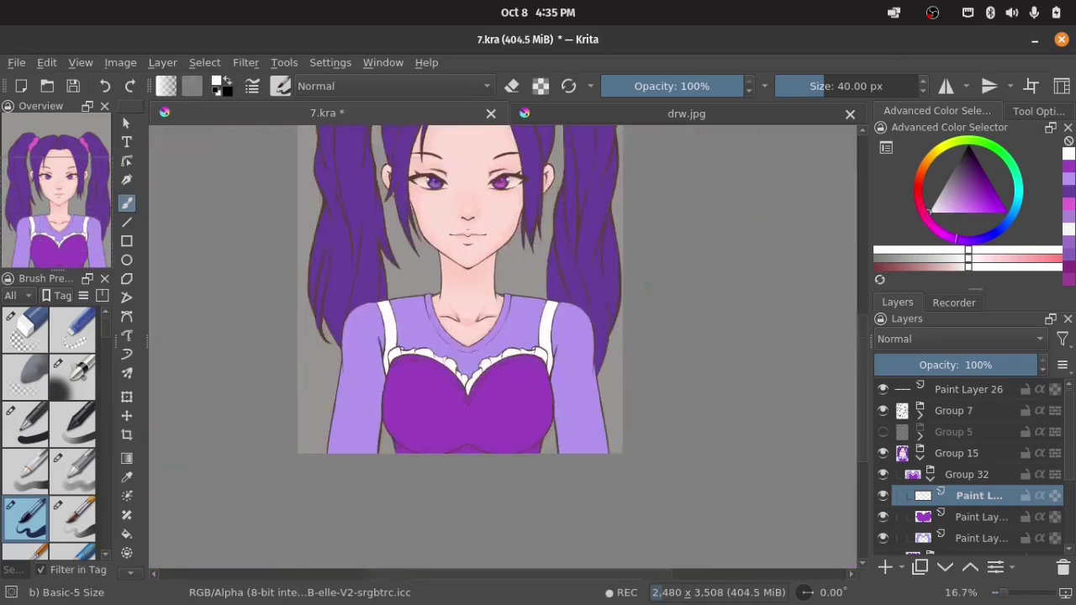
key(2)
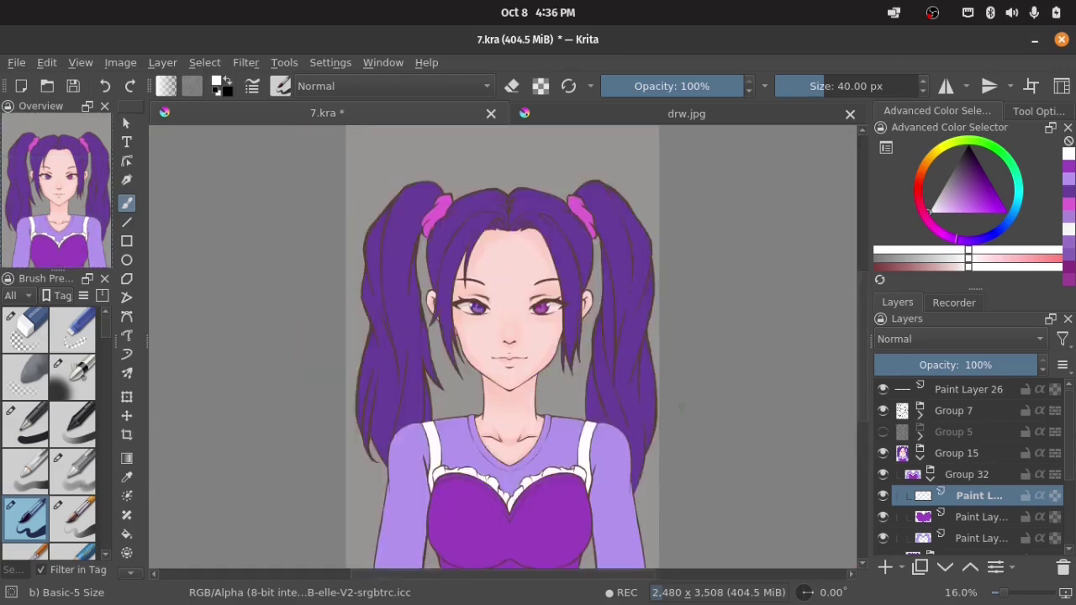
Check the drw.jpg reference, then wrap Group 29's hair layer in a new clipped group.
click(705, 115)
click(326, 113)
scroll(1069, 482, down, 2)
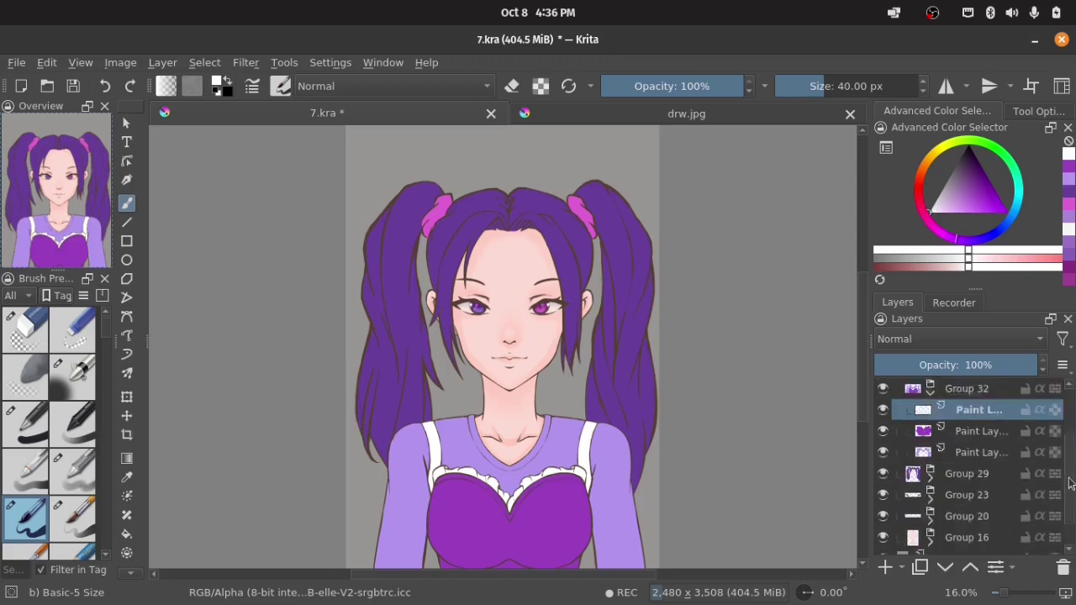
click(930, 474)
click(950, 498)
key(ctrl+shift+g)
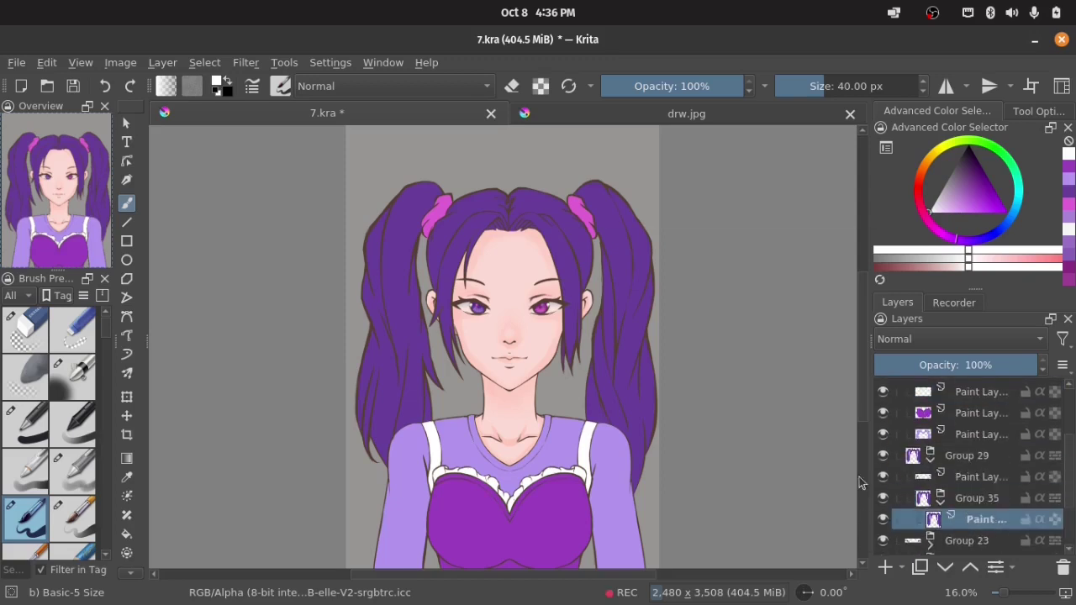
Fill the hair with a brighter violet using the Fill tool and add an empty layer above.
click(983, 194)
drag(982, 195, 978, 196)
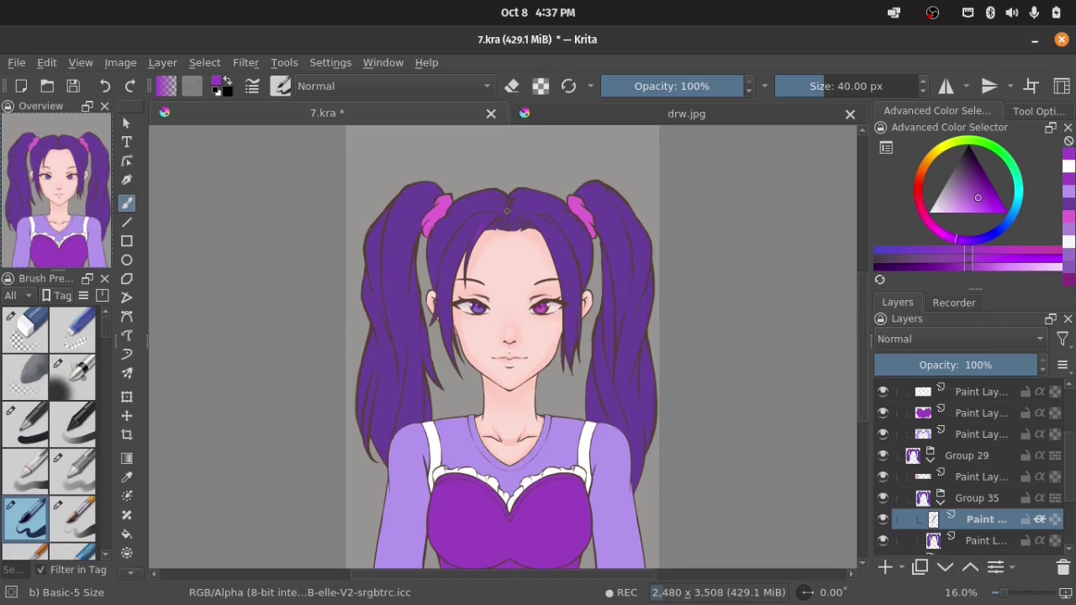
key(f)
click(453, 259)
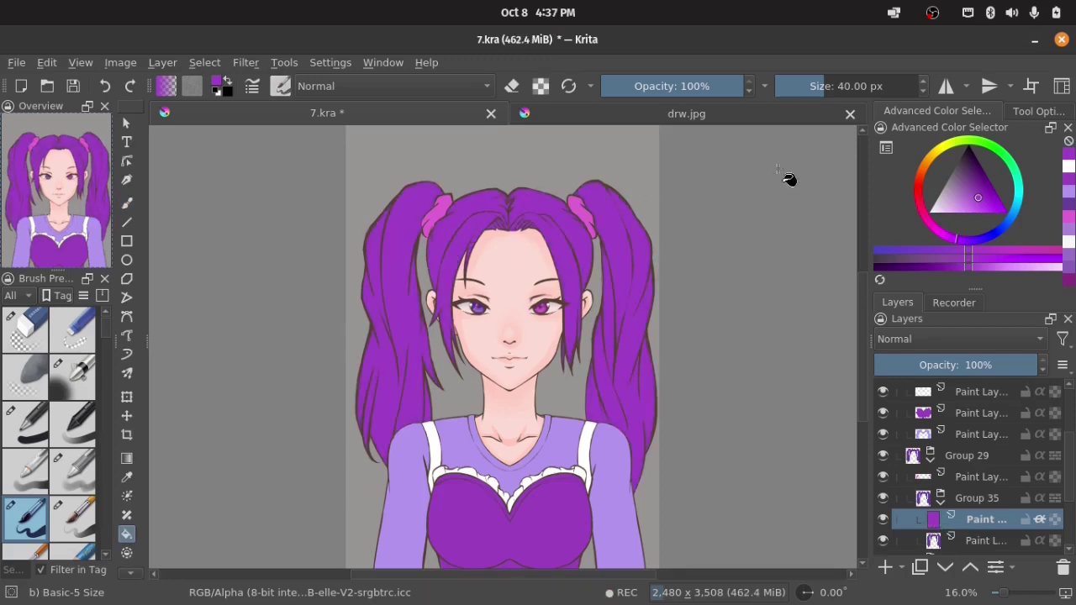
key(Insert)
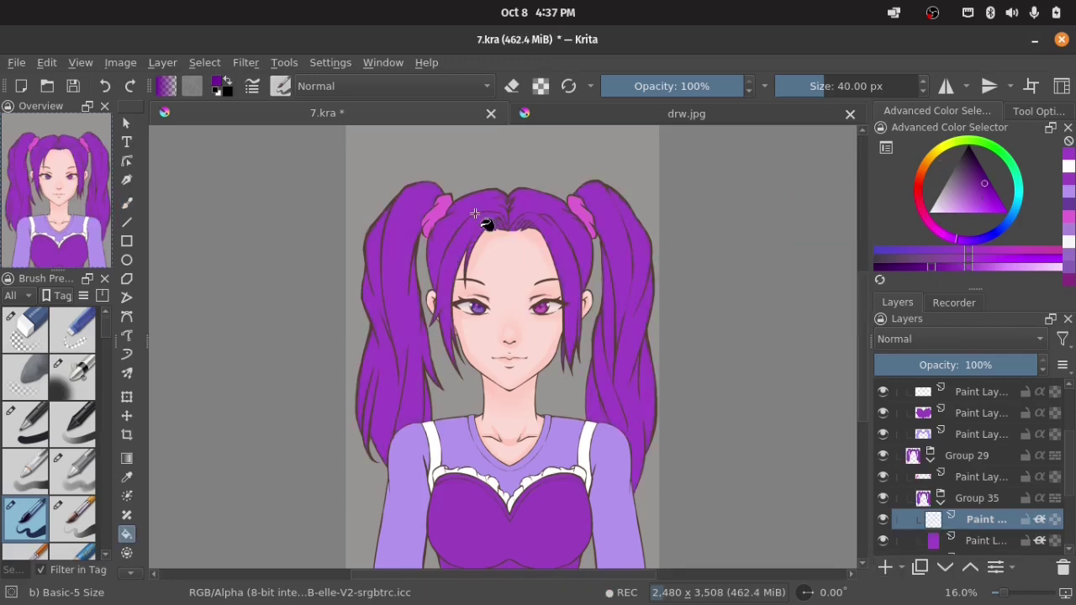
key(b)
scroll(426, 180, up, 3)
Hatch dark purple shading strokes along the hair parting and crown.
mouse_move(427, 181)
mouse_down()
mouse_move(411, 195)
mouse_move(431, 200)
mouse_up()
mouse_move(500, 182)
mouse_down()
mouse_move(481, 207)
mouse_move(509, 202)
mouse_up()
drag(558, 175, 467, 212)
scroll(517, 202, up, 3)
mouse_move(481, 172)
mouse_down()
mouse_move(463, 202)
mouse_move(471, 220)
mouse_up()
drag(453, 178, 475, 220)
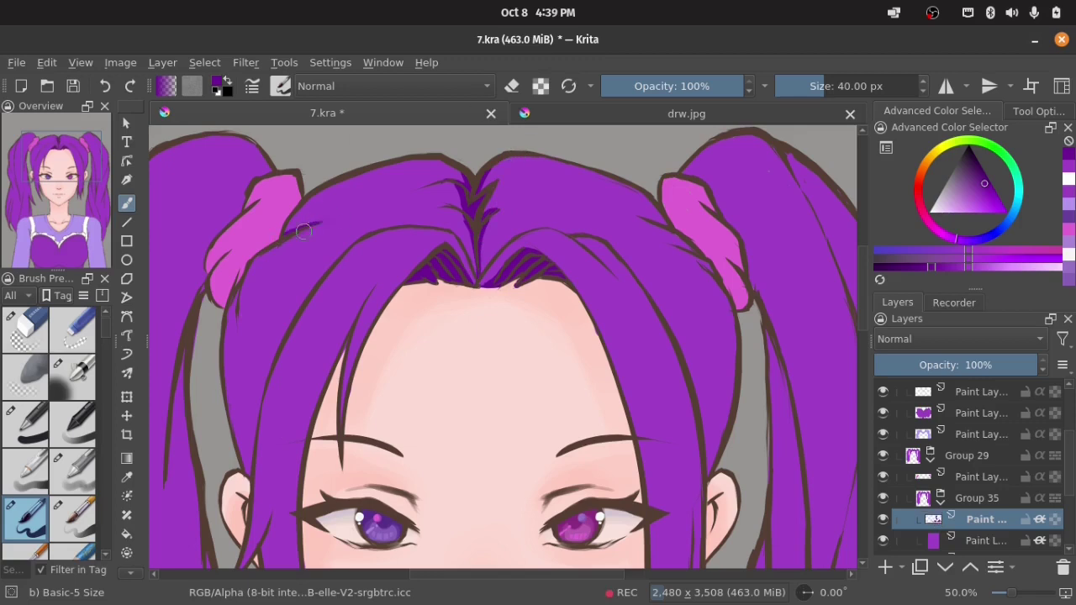
Shade the hair near the right pigtail and darken the pigtail edges.
drag(638, 216, 693, 252)
drag(685, 261, 713, 281)
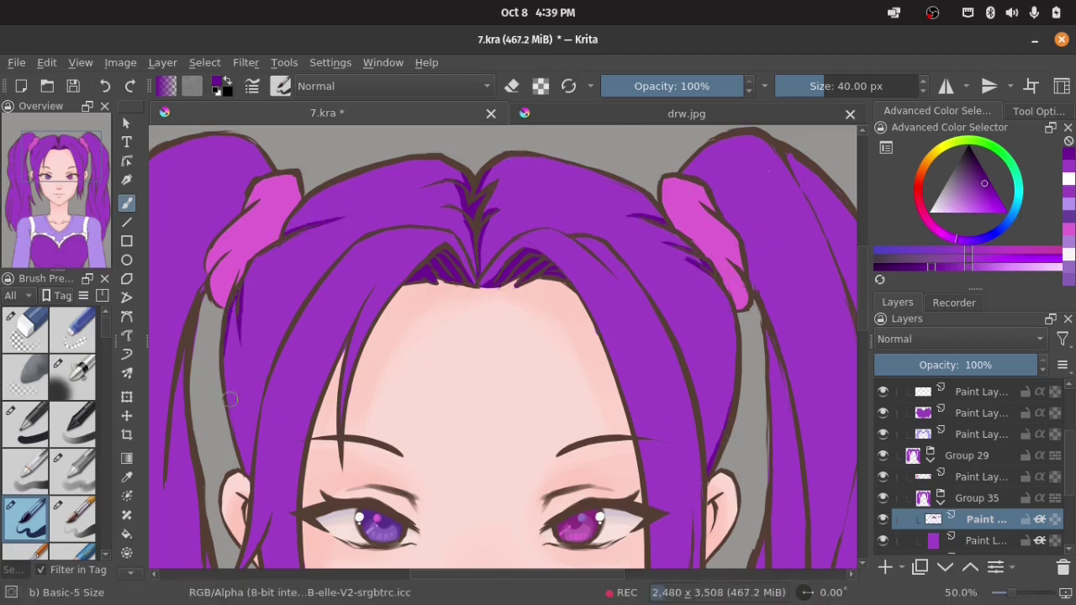
drag(228, 392, 245, 474)
key(minus)
key(minus)
key(minus)
key(plus)
drag(574, 496, 579, 520)
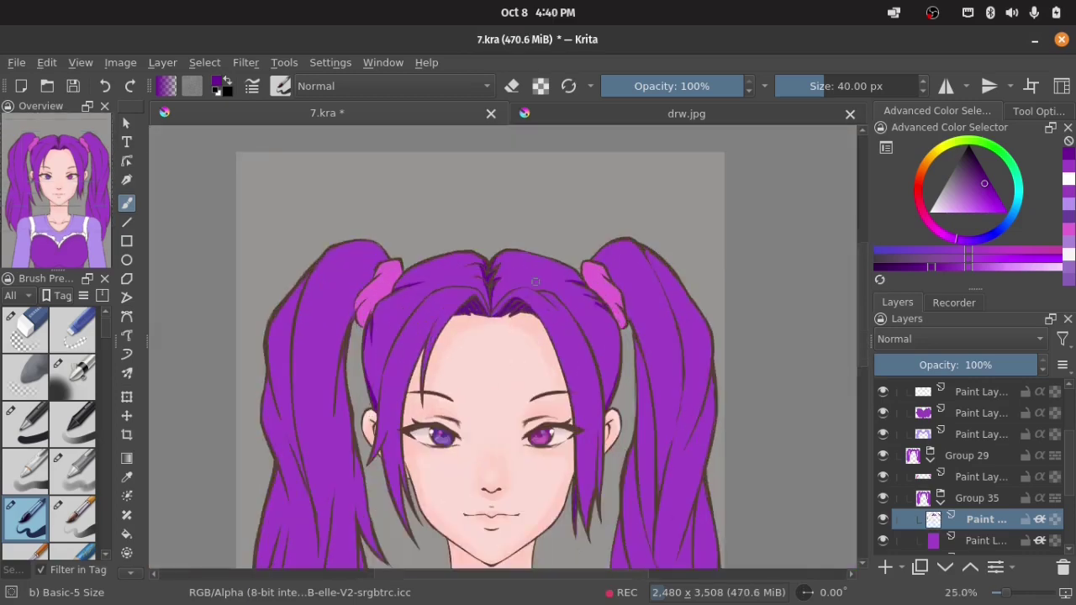
key(e)
key(e)
key(e)
key(e)
key(e)
key(e)
Darken the left hair edge and shade down the left ponytail's inner edge.
scroll(437, 370, down, 2)
drag(261, 328, 280, 376)
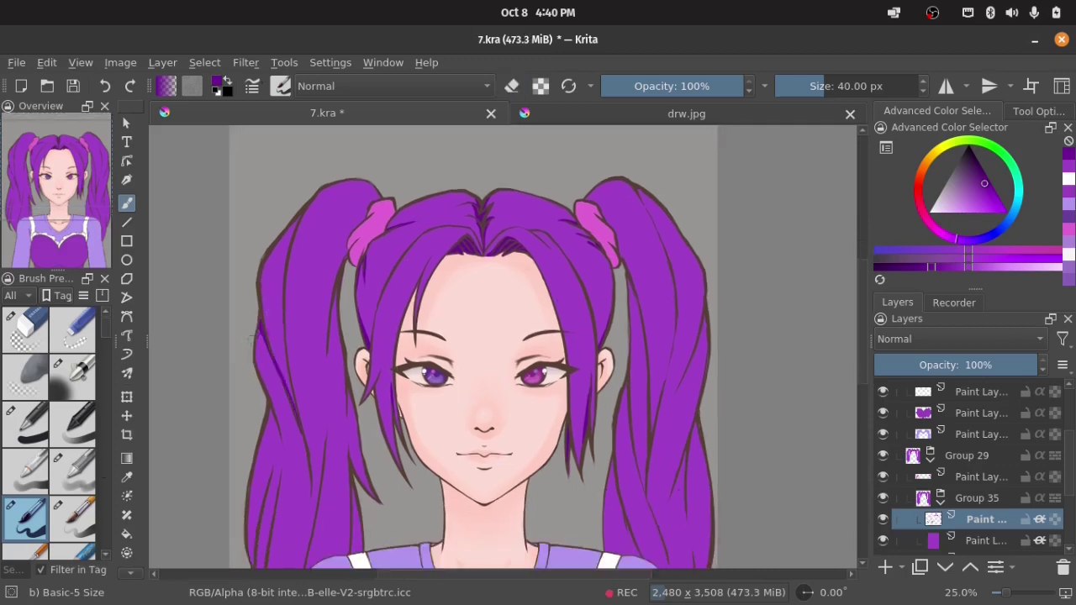
drag(296, 219, 283, 385)
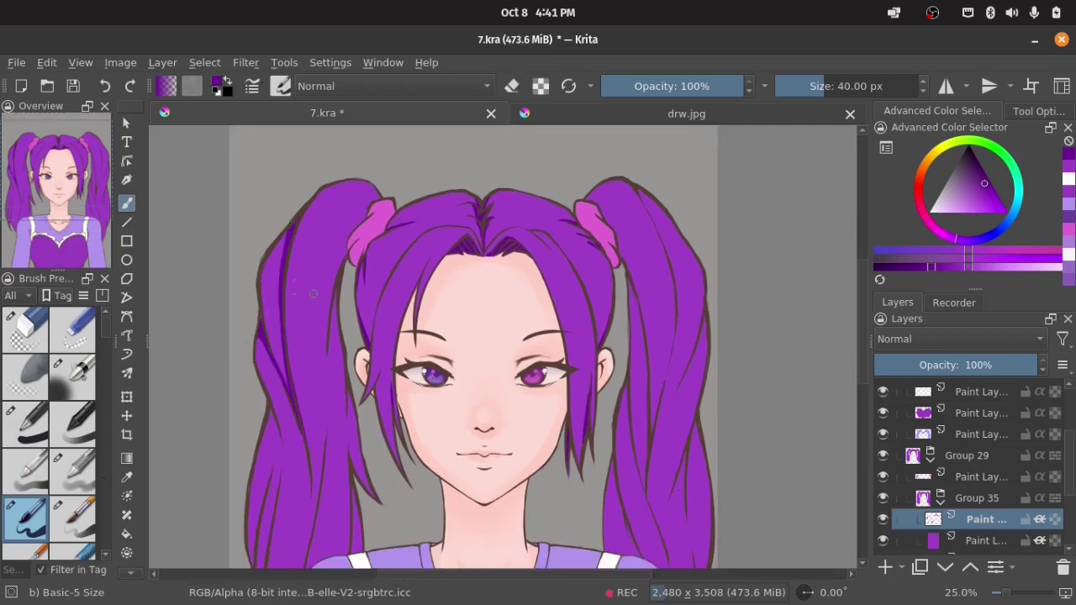
drag(336, 292, 326, 416)
drag(330, 336, 318, 484)
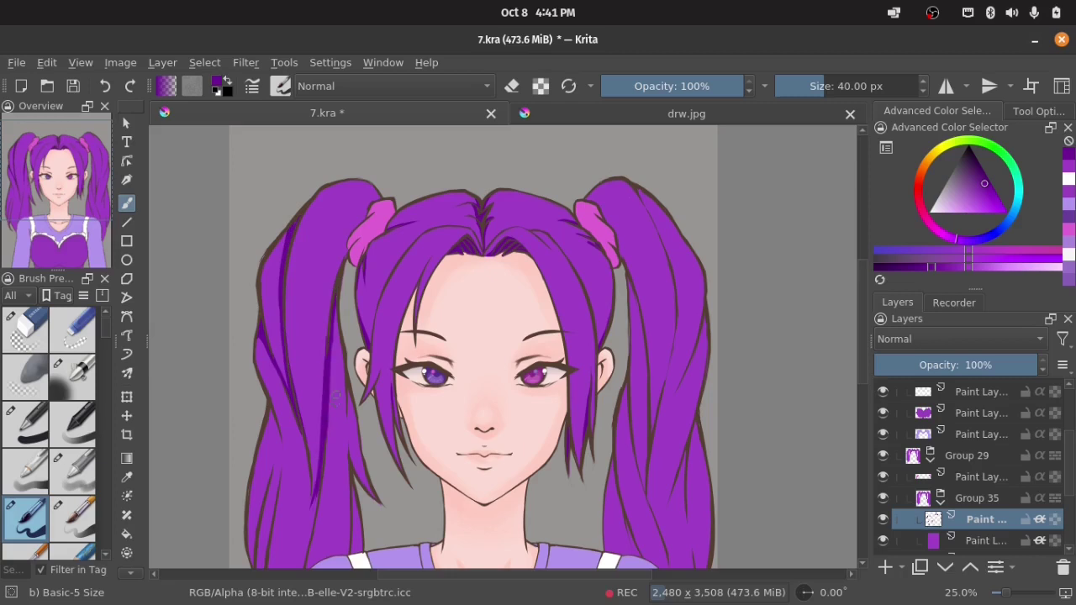
scroll(320, 421, down, 2)
drag(326, 402, 303, 501)
Add dark purple shading strokes along the left ponytail's inner and outer edges.
drag(344, 277, 351, 469)
drag(358, 400, 363, 463)
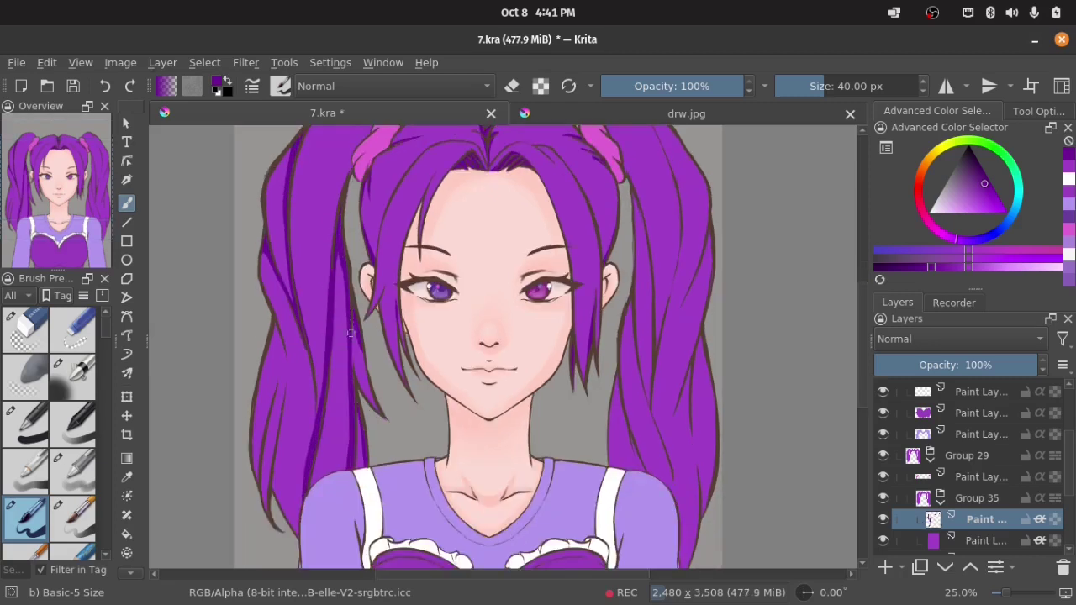
drag(351, 332, 353, 373)
drag(287, 391, 277, 487)
drag(282, 415, 276, 509)
drag(282, 441, 288, 486)
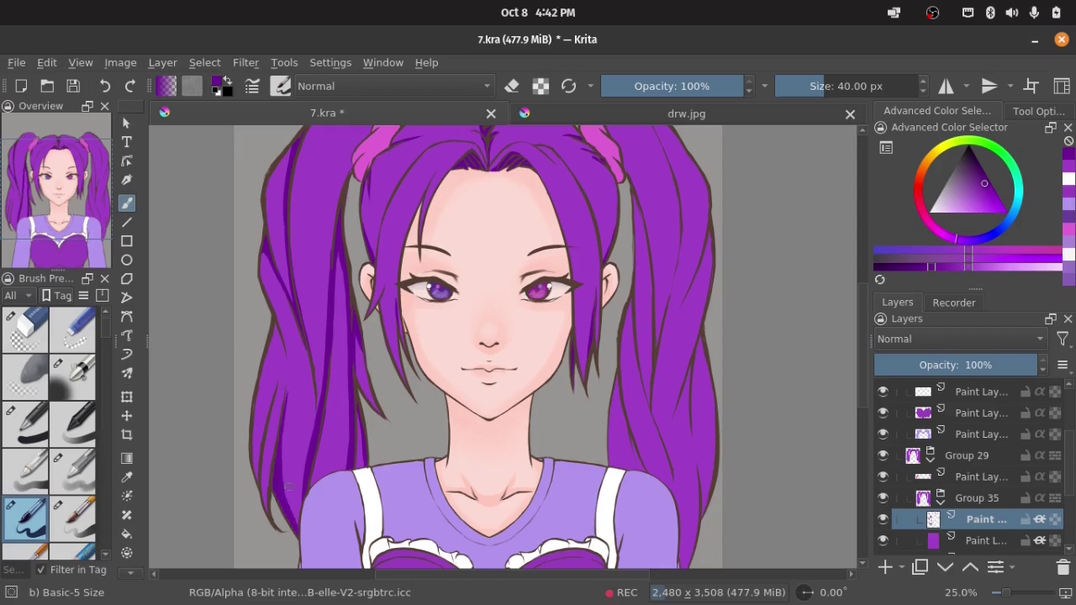
mouse_move(277, 326)
mouse_down()
mouse_move(286, 439)
mouse_move(256, 472)
mouse_up()
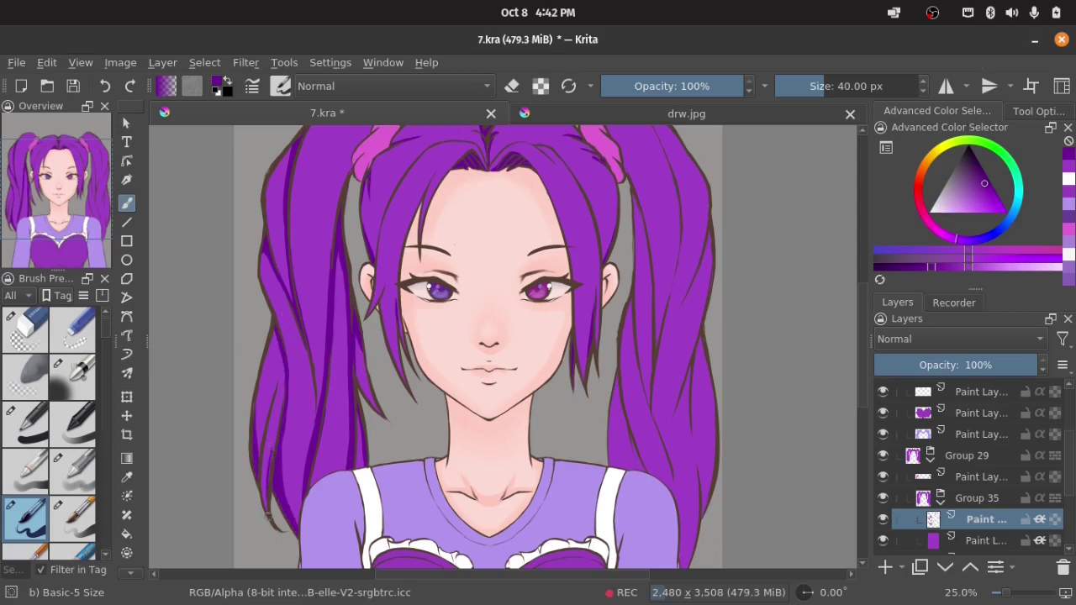
drag(276, 419, 271, 454)
Darken the hair outline by the pink bow and shade the right ponytail's inner and outer edges.
drag(621, 274, 591, 295)
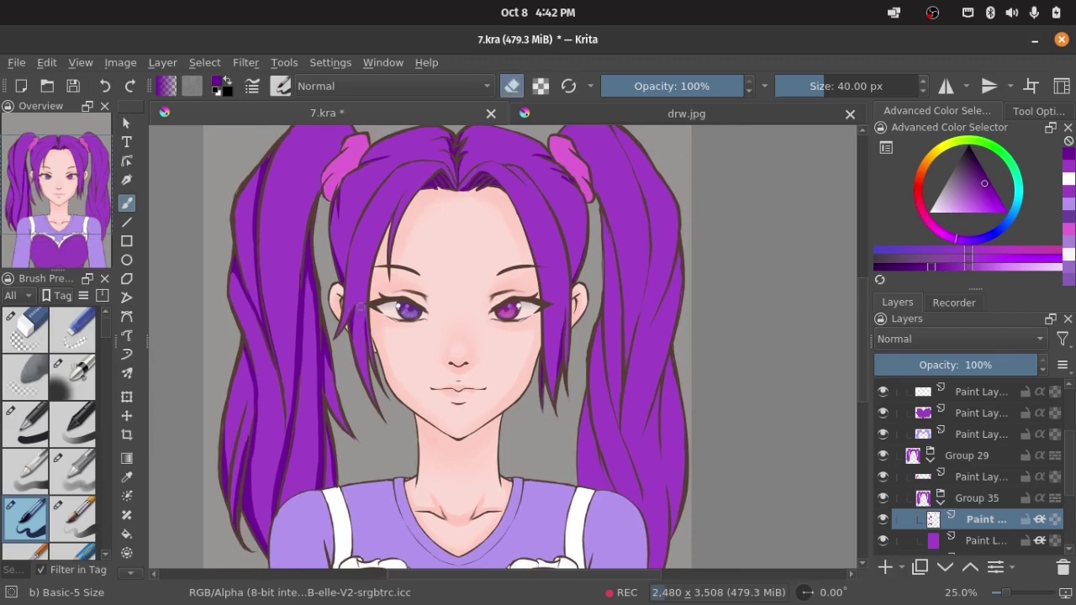
drag(596, 203, 570, 232)
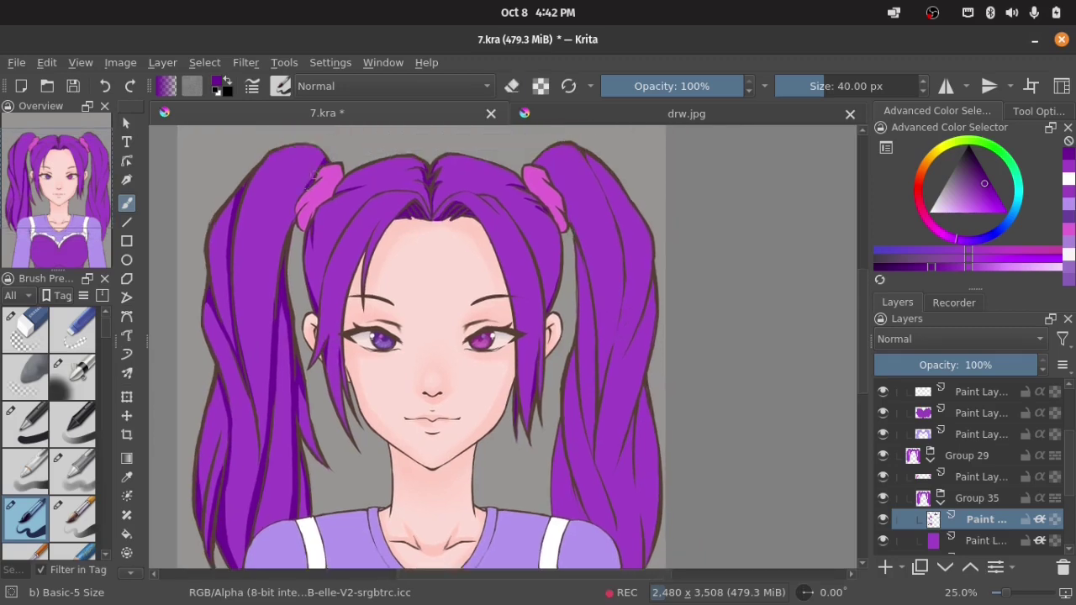
drag(328, 160, 311, 180)
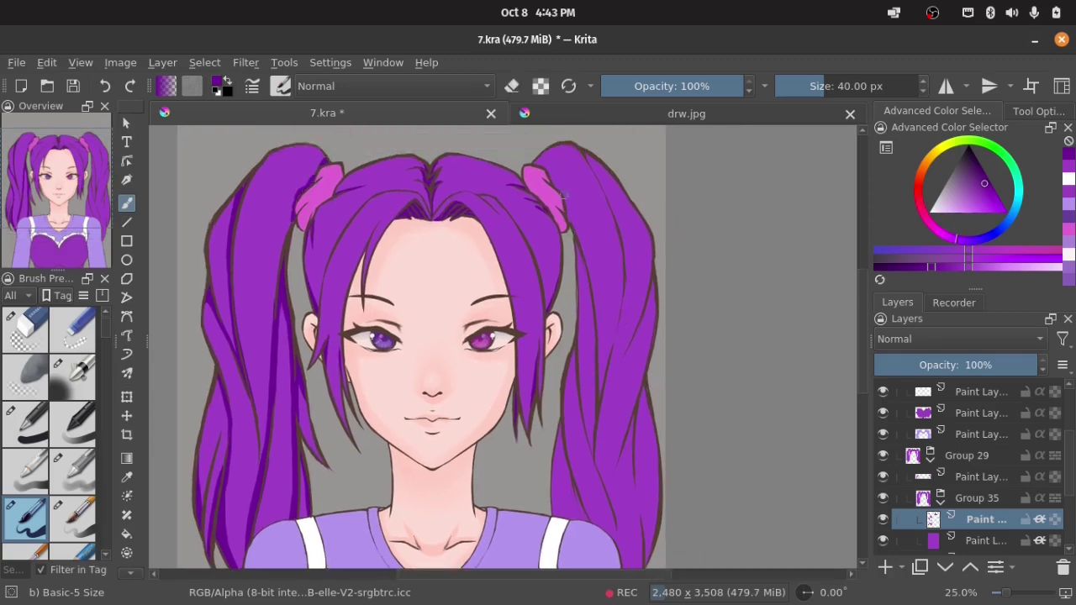
mouse_move(596, 166)
mouse_down()
mouse_move(612, 212)
mouse_move(588, 301)
mouse_up()
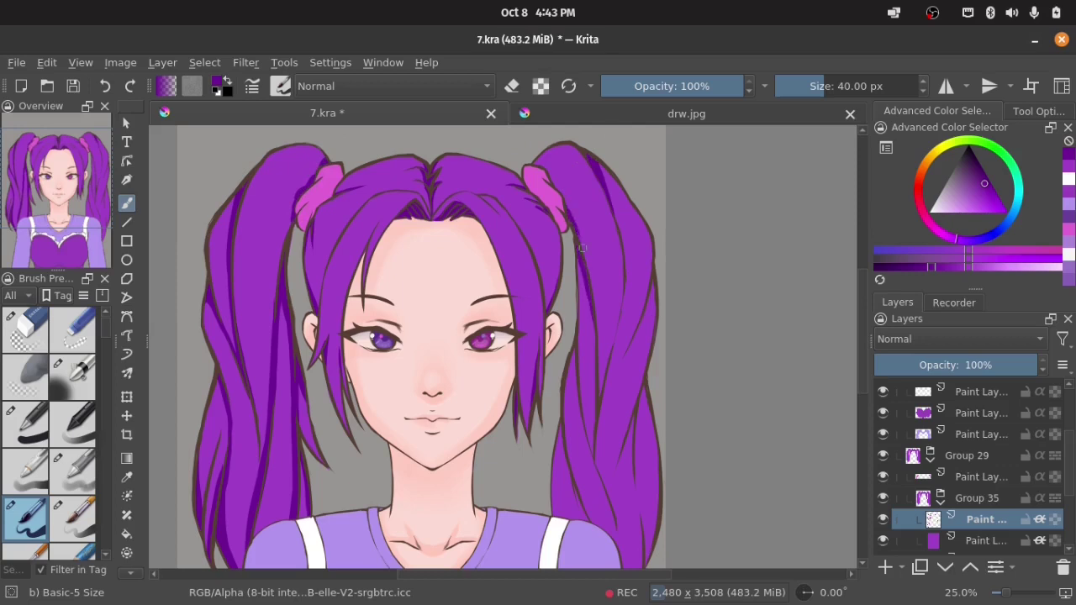
mouse_move(571, 353)
mouse_down()
mouse_move(566, 444)
mouse_move(572, 360)
mouse_up()
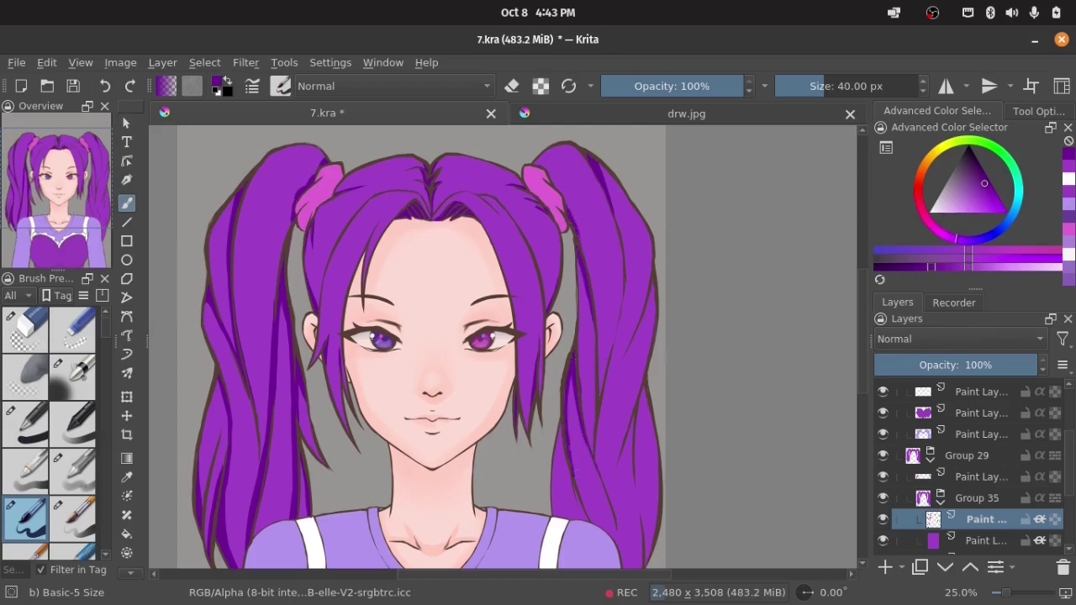
drag(561, 421, 561, 433)
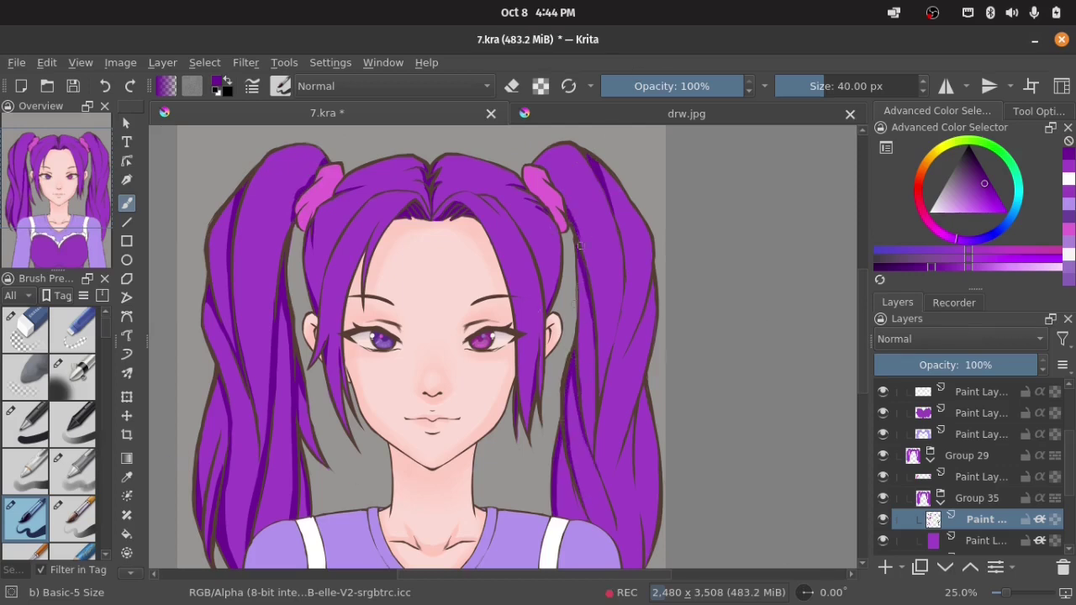
drag(616, 309, 598, 400)
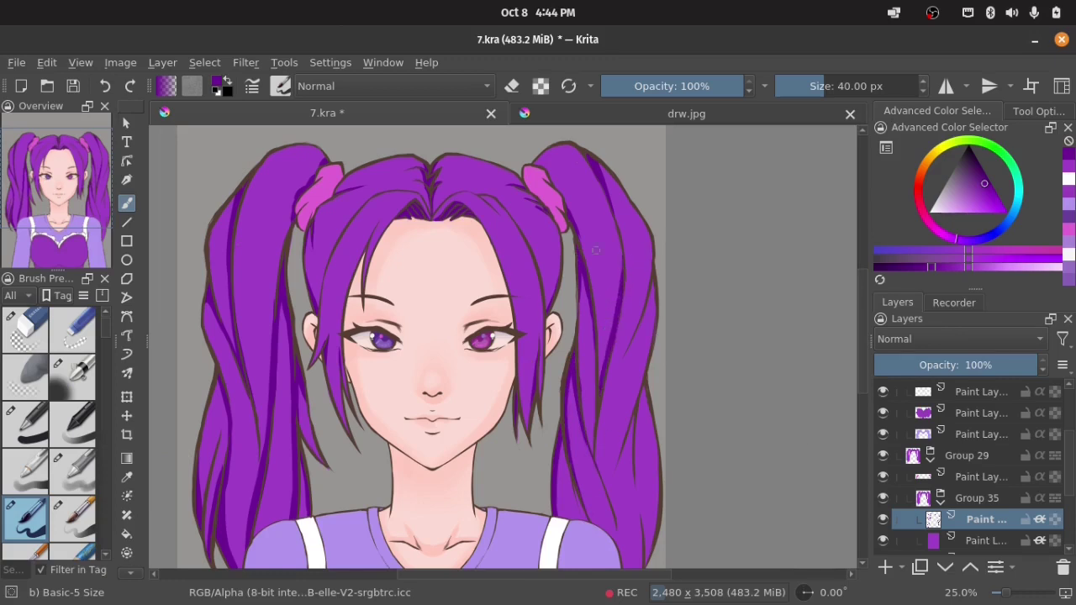
drag(653, 296, 630, 354)
drag(607, 417, 599, 480)
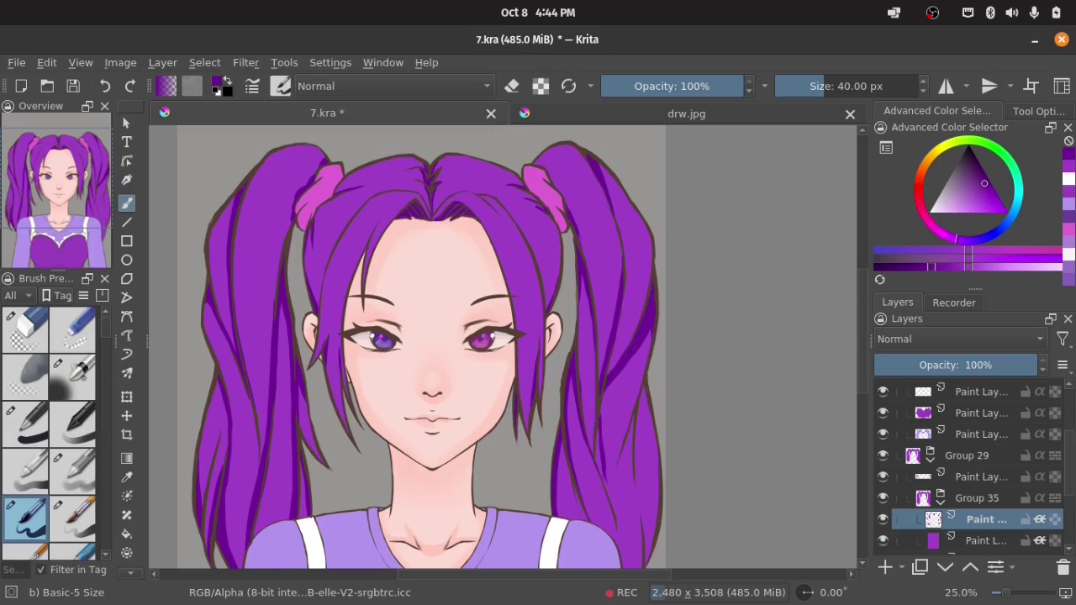
Refine the right ponytail's edge strokes, toggling eraser mode, and extend shading further down.
key(e)
key(e)
key(e)
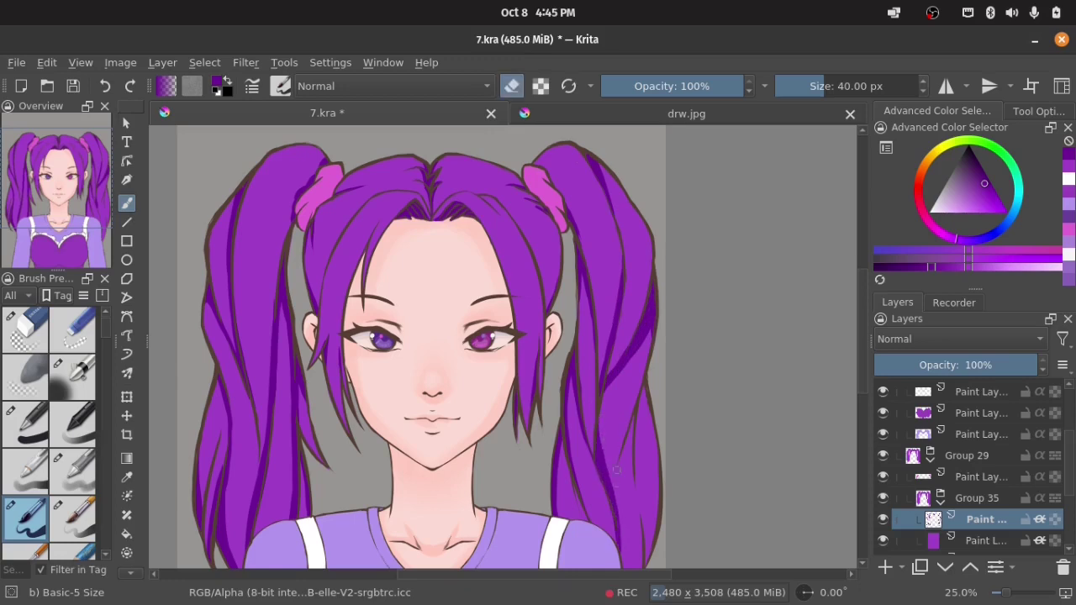
drag(613, 426, 591, 399)
key(e)
drag(622, 346, 617, 439)
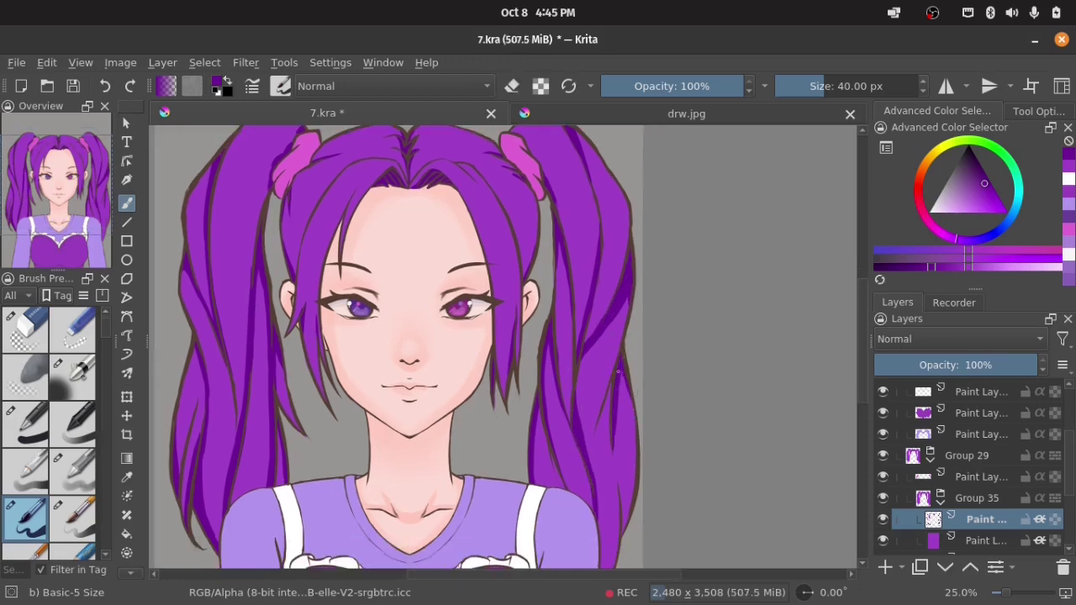
drag(622, 371, 637, 409)
scroll(637, 480, down, 1)
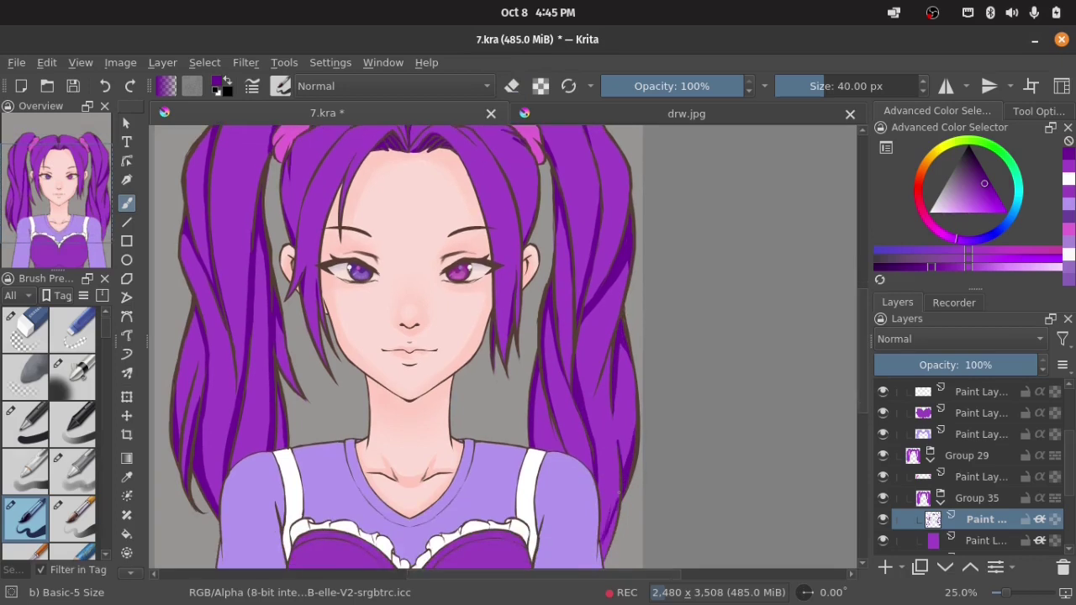
drag(620, 486, 602, 565)
scroll(574, 242, up, 2)
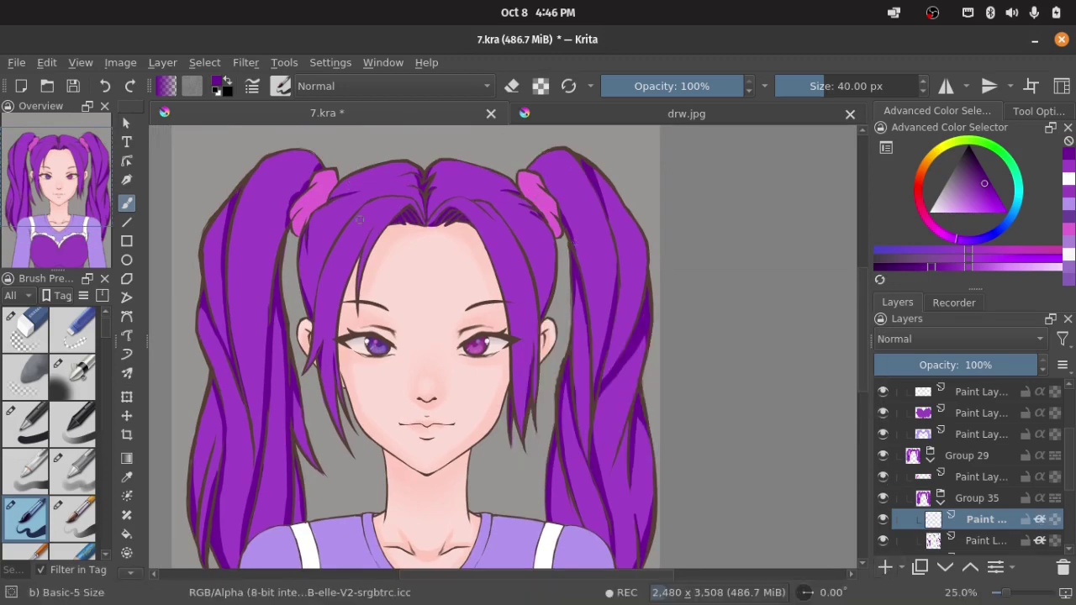
Pick a lighter purple and paint highlight strokes on the crown and left hair strand.
click(989, 269)
mouse_move(371, 237)
mouse_down()
mouse_move(395, 207)
mouse_move(353, 237)
mouse_move(347, 260)
mouse_up()
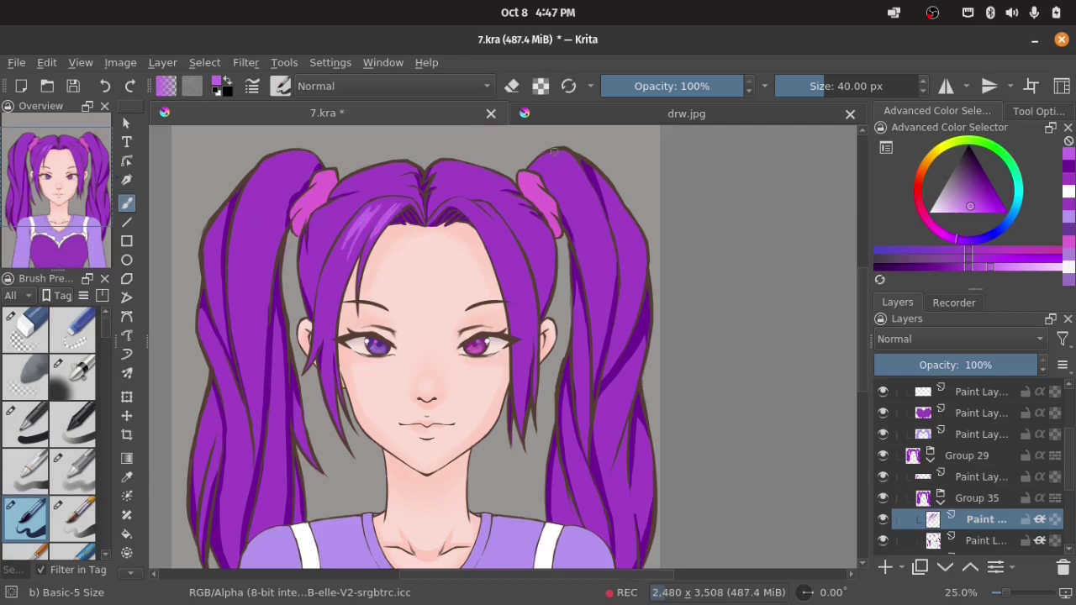
scroll(555, 151, down, 2)
drag(464, 220, 434, 252)
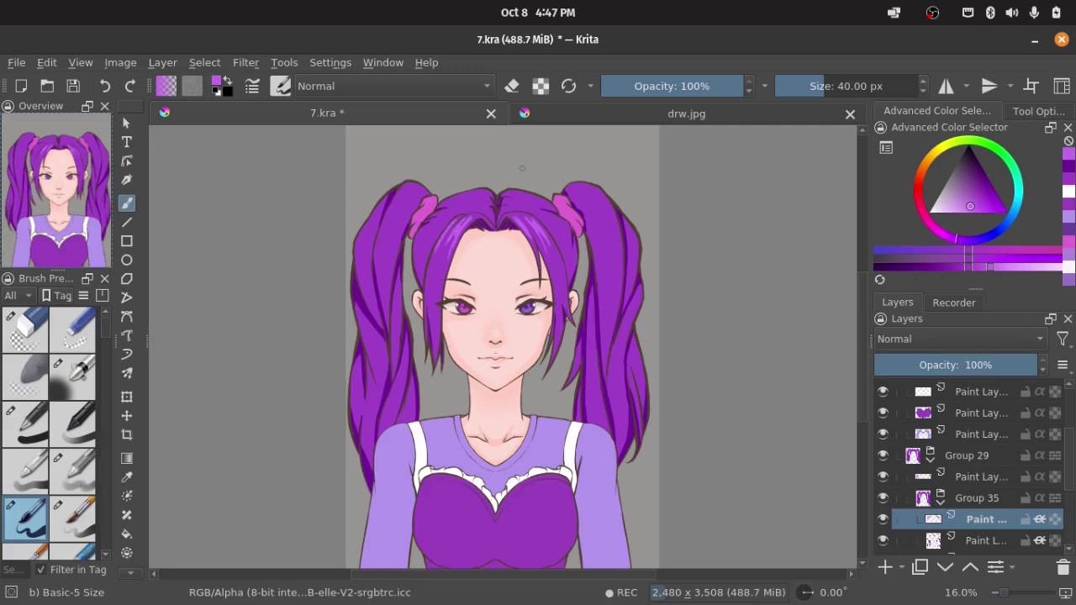
scroll(499, 257, up, 3)
mouse_move(328, 193)
mouse_down()
mouse_move(252, 359)
mouse_move(272, 332)
mouse_up()
mouse_move(336, 228)
mouse_down()
mouse_move(300, 323)
mouse_move(329, 310)
mouse_move(340, 234)
mouse_up()
Add light highlight streaks across the top hair and the right strand.
key(e)
key(e)
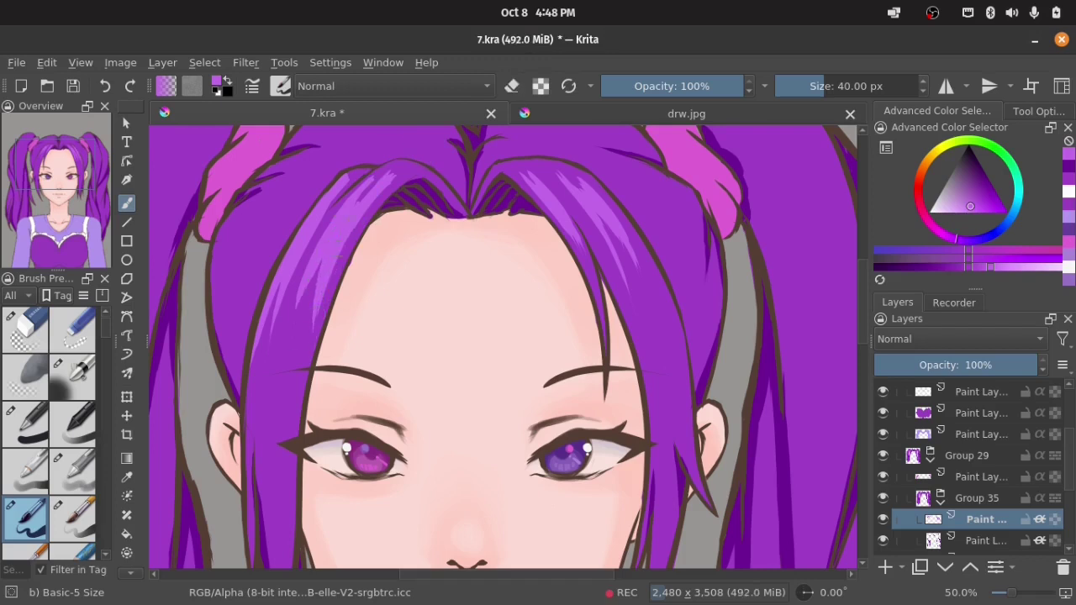
scroll(452, 153, up, 2)
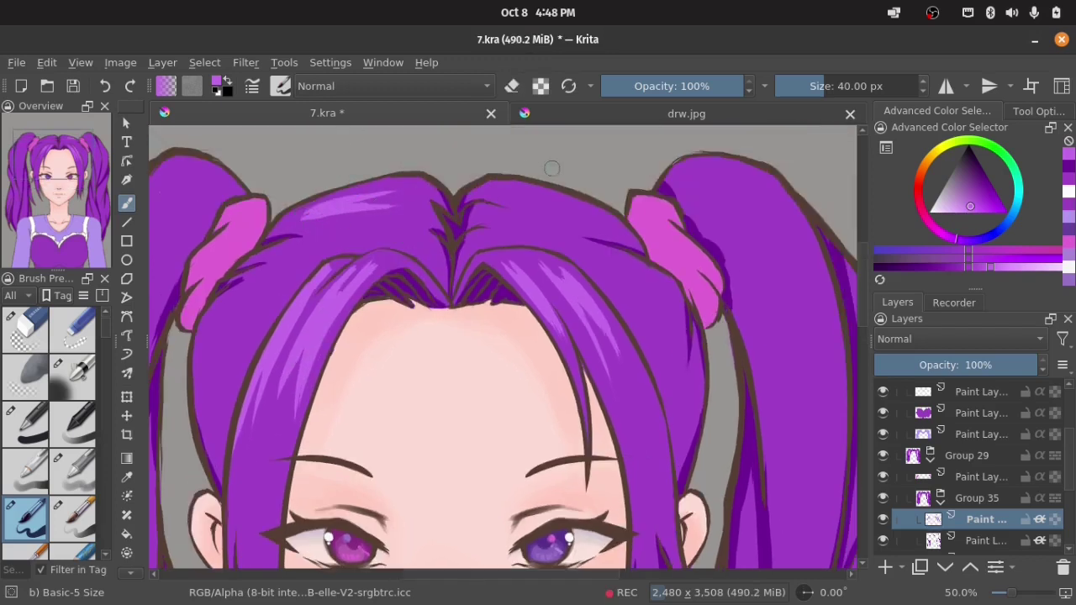
drag(504, 182, 594, 217)
drag(521, 215, 592, 229)
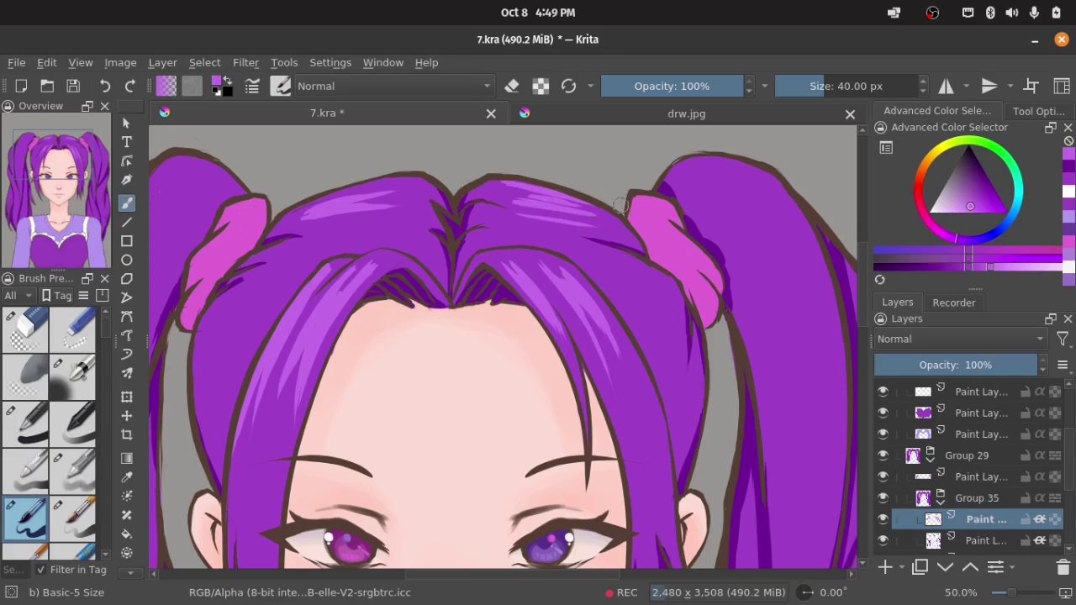
mouse_move(610, 266)
mouse_down()
mouse_move(664, 295)
mouse_move(580, 261)
mouse_up()
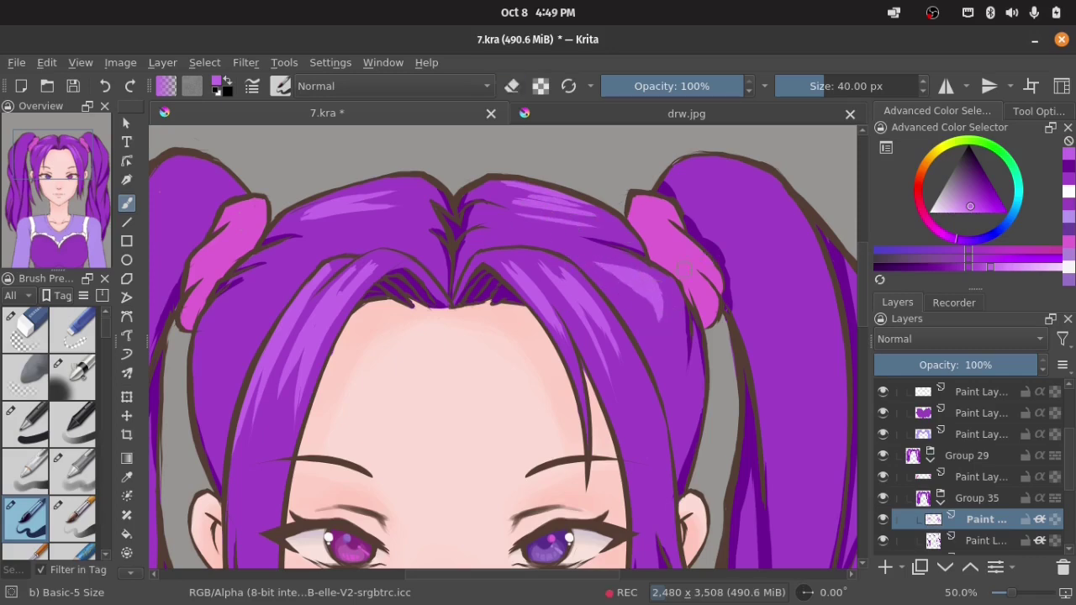
Unmirror and zoom out, then paint light streaks down the left pigtail.
key(m)
scroll(360, 192, right, 3)
scroll(360, 191, down, 1)
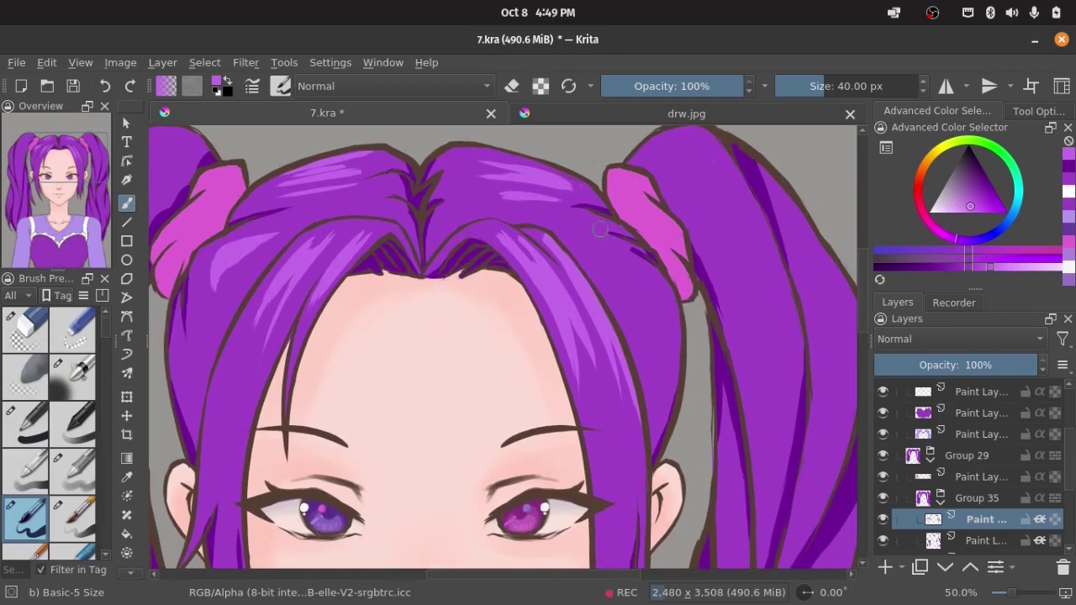
key(minus)
key(minus)
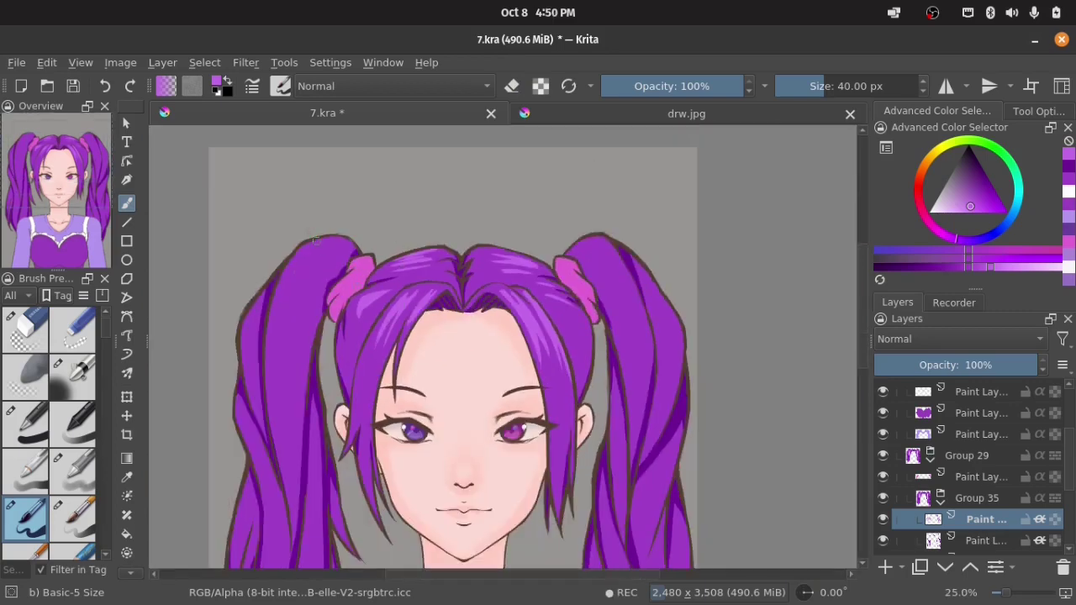
drag(315, 240, 274, 305)
key(e)
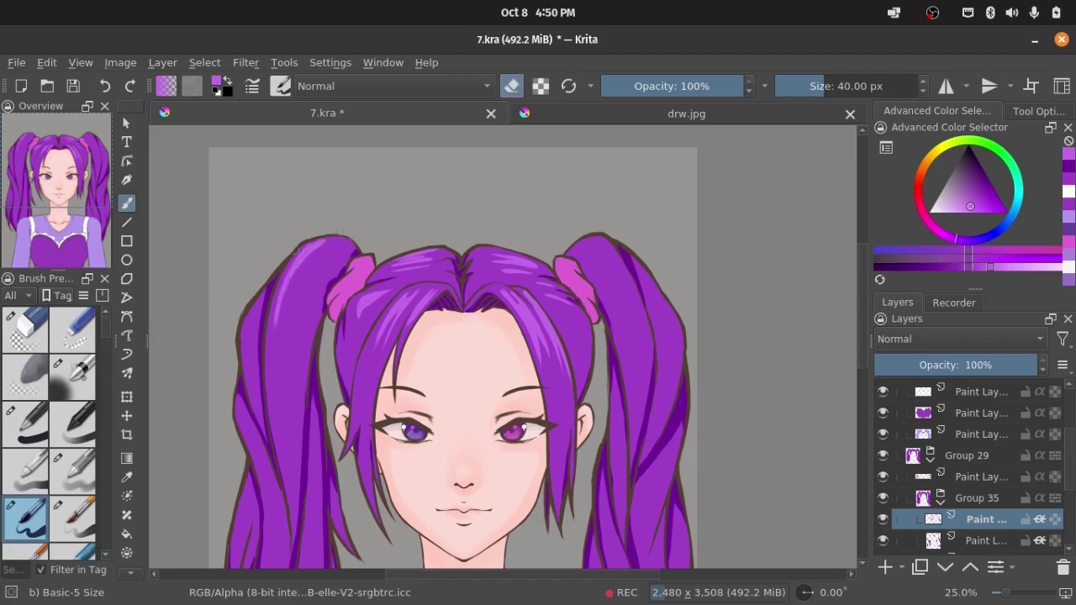
key(e)
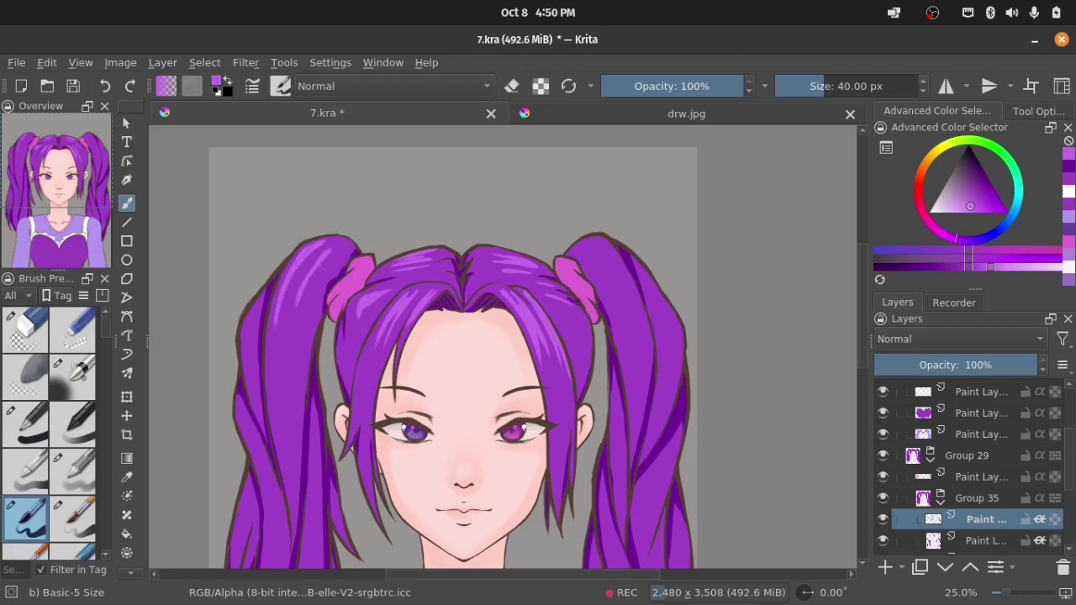
drag(324, 262, 292, 361)
drag(282, 291, 273, 388)
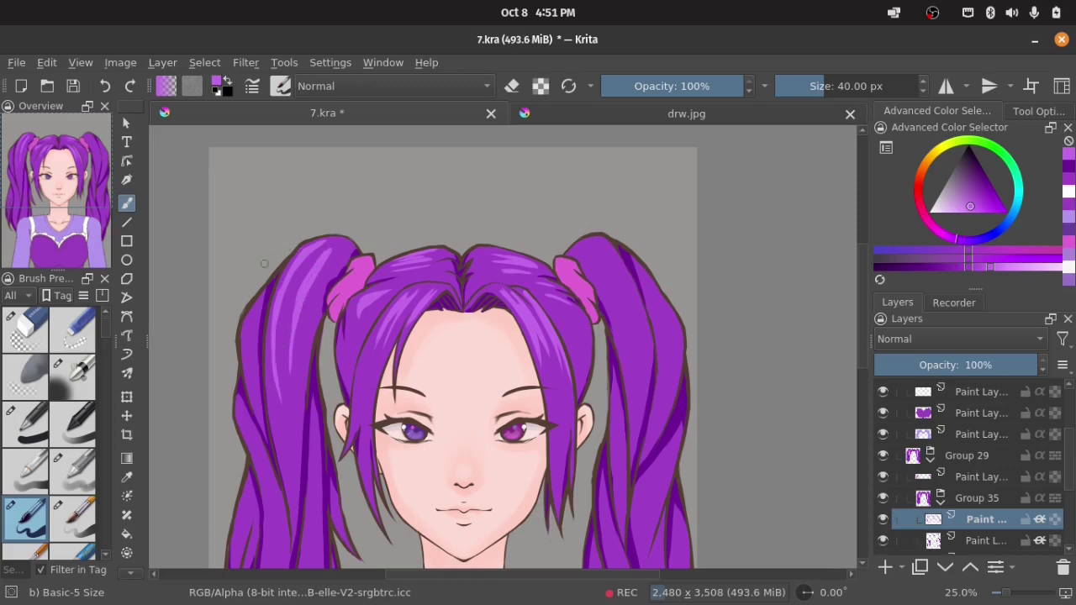
drag(297, 268, 285, 328)
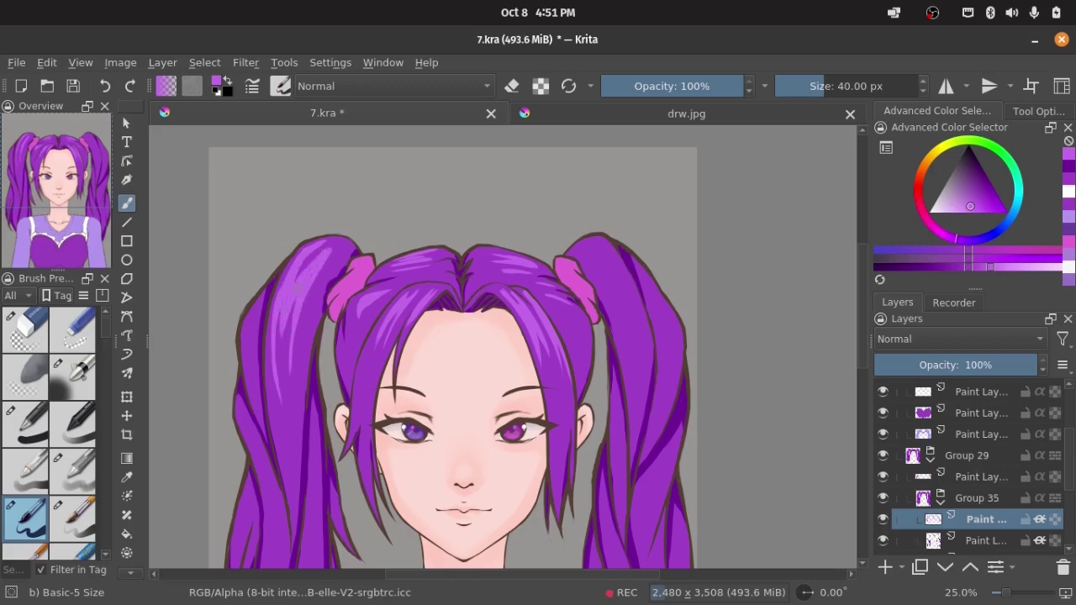
drag(576, 291, 577, 244)
Mirror the view, add more pigtail streaks and erase a stray highlight on the hair edge.
drag(277, 195, 287, 294)
drag(558, 292, 577, 198)
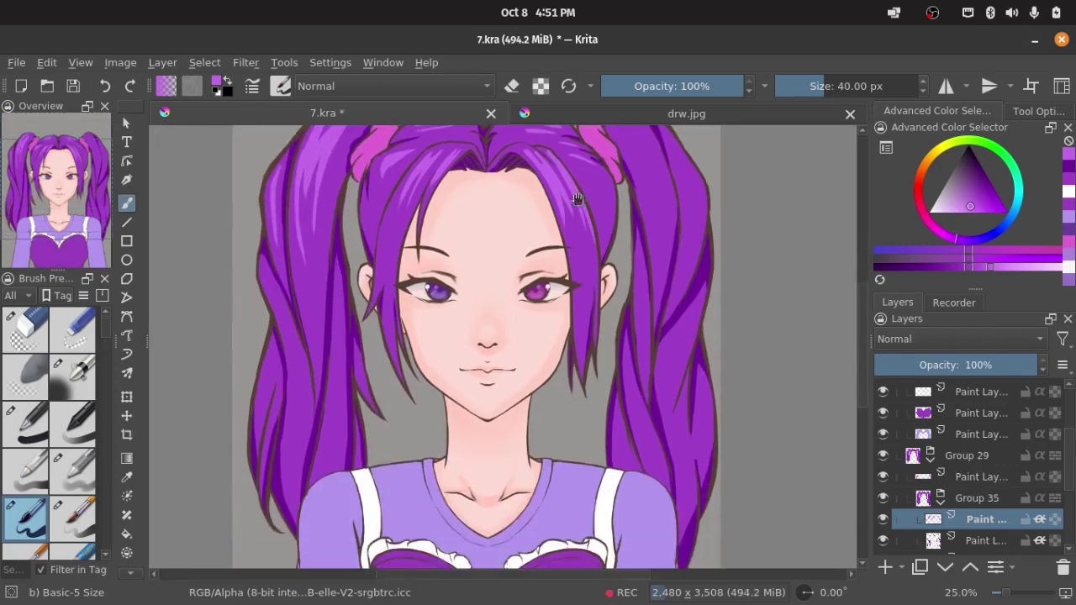
key(m)
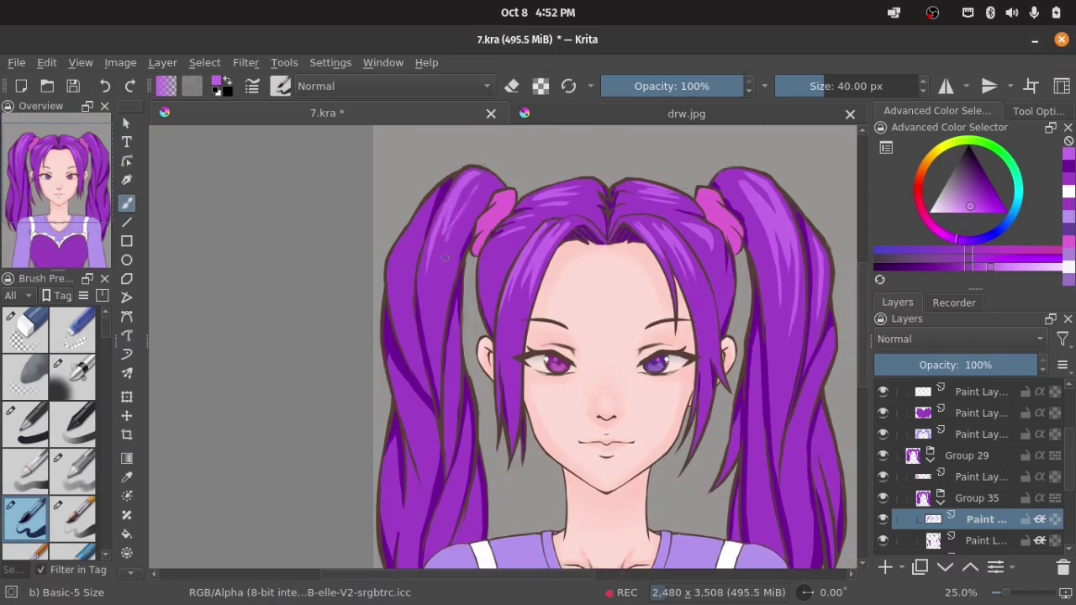
drag(446, 258, 474, 185)
mouse_move(436, 296)
mouse_down()
mouse_move(439, 242)
mouse_move(476, 187)
mouse_up()
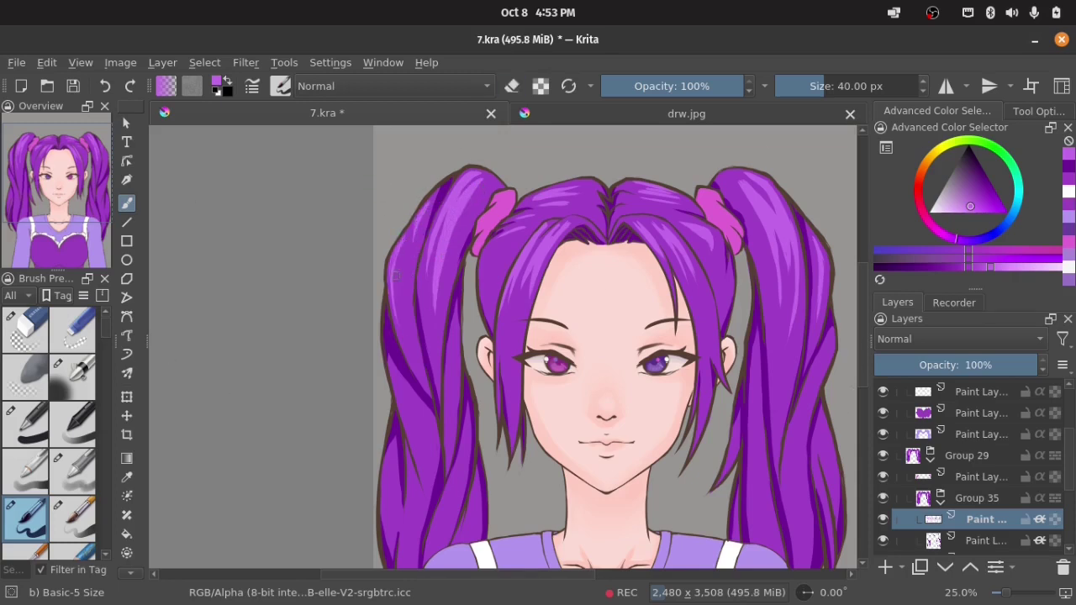
drag(400, 252, 396, 345)
key(e)
key(e)
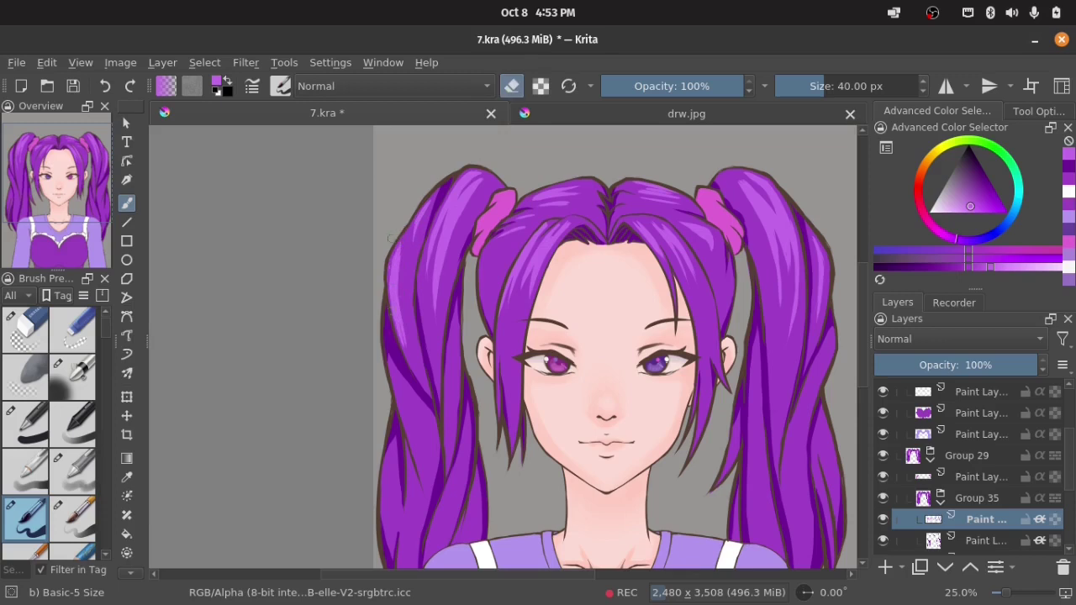
drag(396, 311, 401, 336)
key(e)
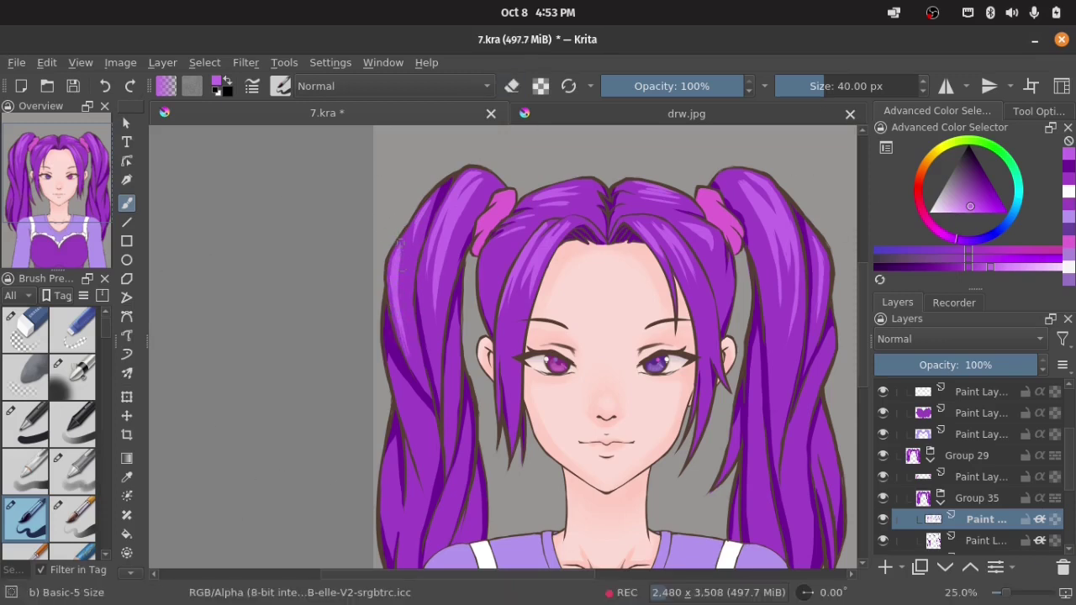
drag(531, 291, 505, 261)
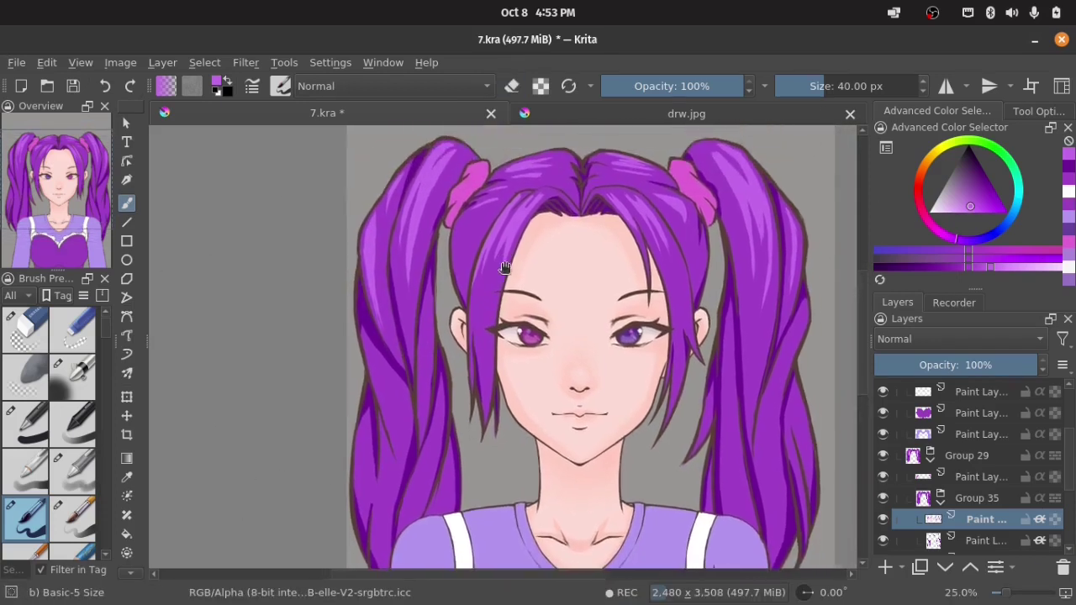
Switch to a softer brush around 42 px with a darker purple and shade the left pigtail's edge.
click(77, 486)
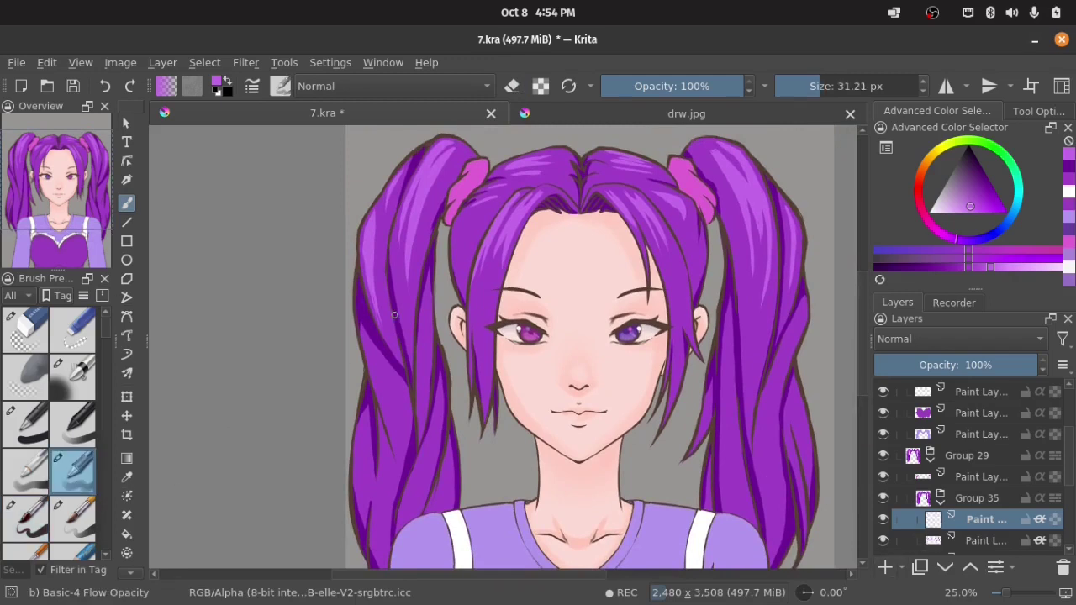
drag(395, 315, 404, 318)
ctrl+click(399, 376)
drag(399, 376, 364, 322)
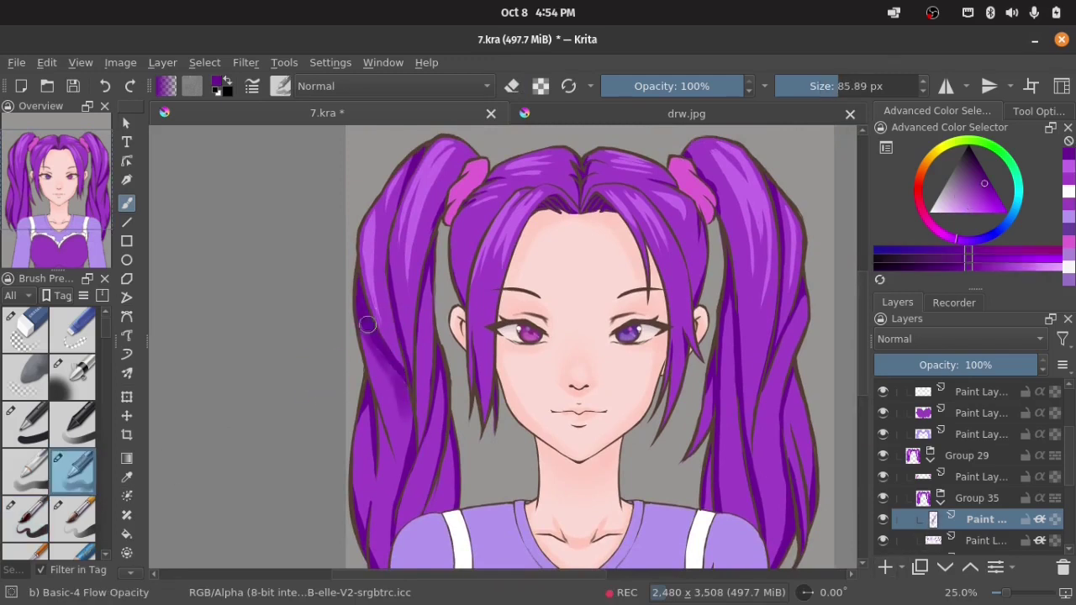
ctrl+click(384, 353)
ctrl+click(396, 376)
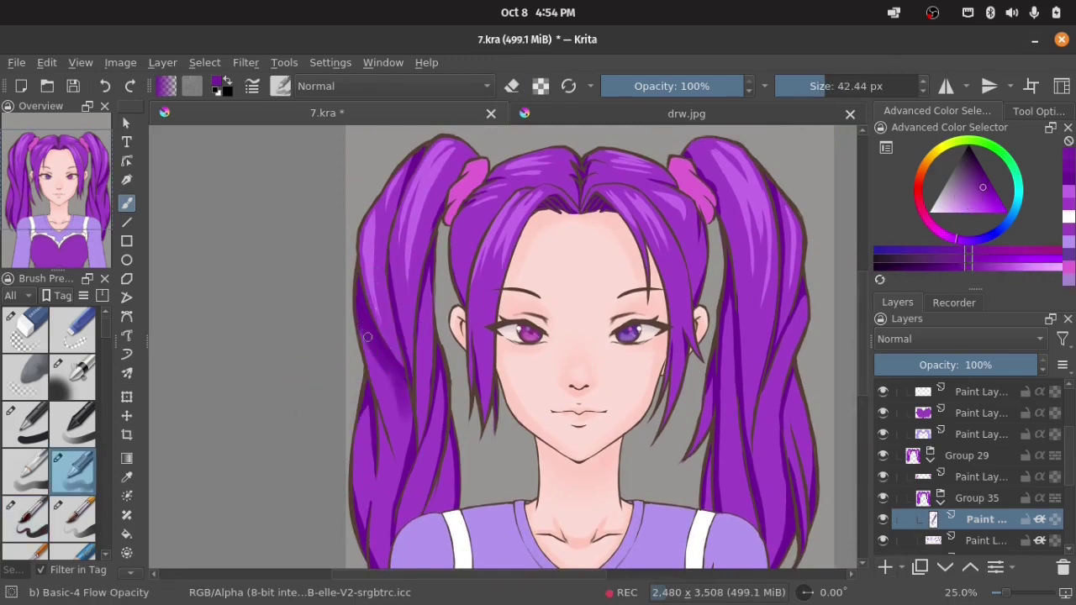
drag(396, 376, 362, 327)
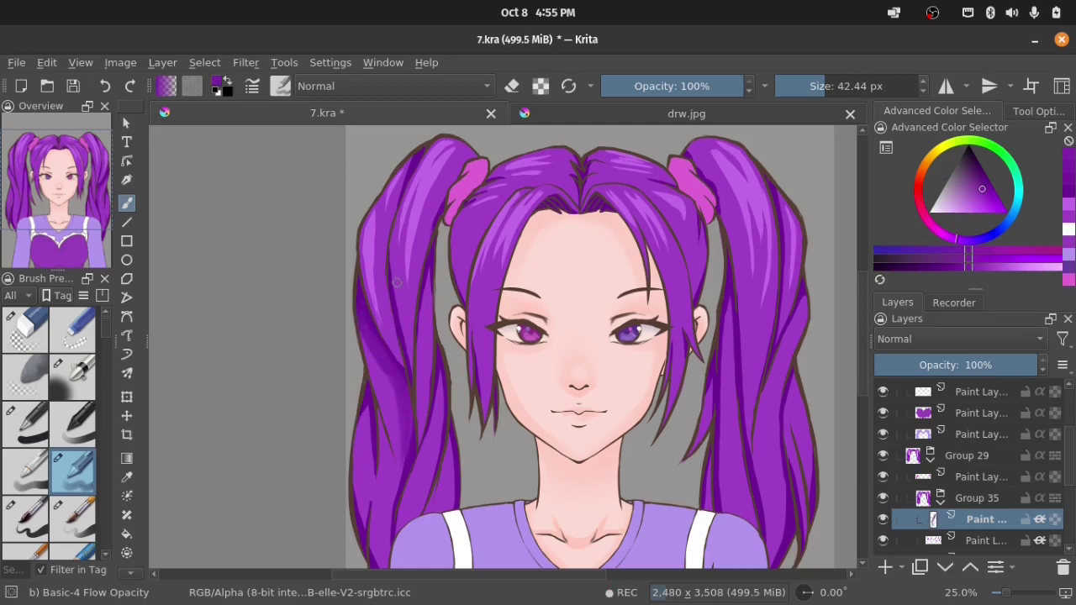
drag(373, 340, 405, 475)
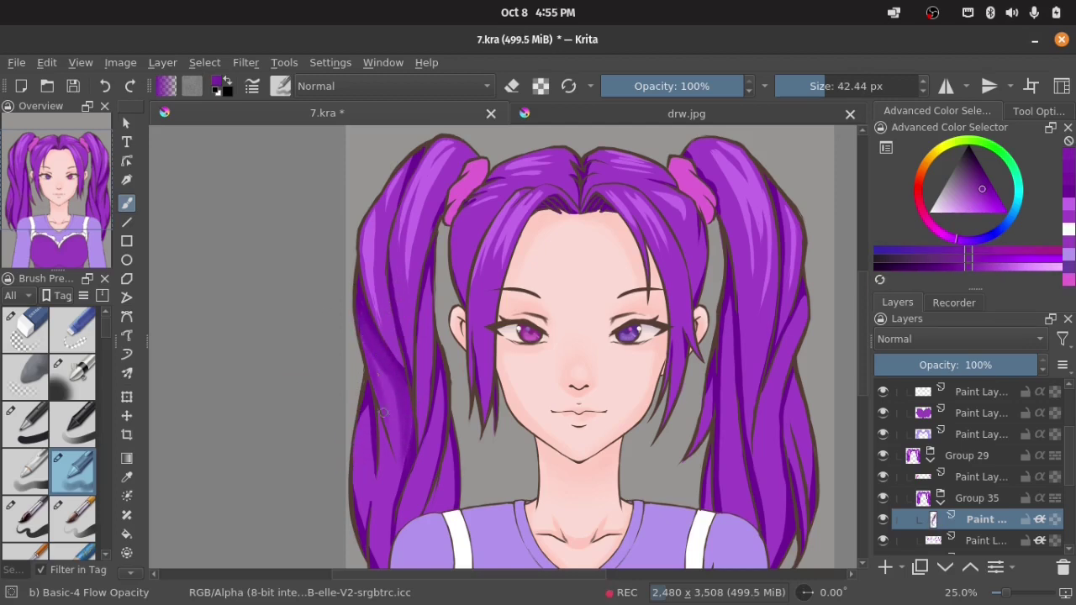
Paint more darker shading strokes down the left pigtail and its outer edge.
ctrl+click(368, 335)
ctrl+click(384, 370)
drag(385, 378, 402, 472)
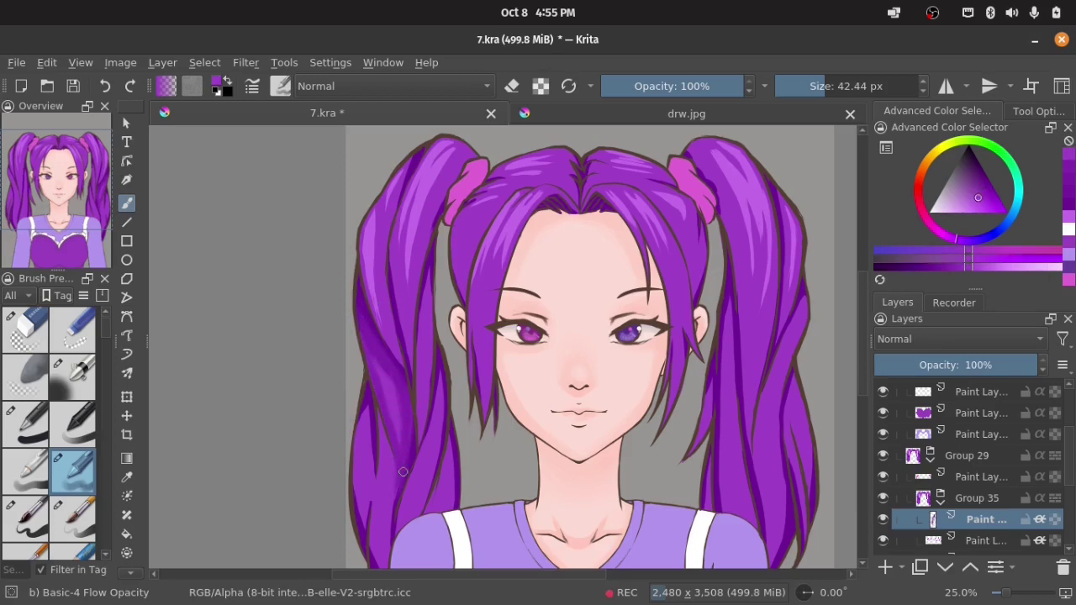
ctrl+click(402, 376)
mouse_move(440, 382)
mouse_down()
mouse_move(438, 462)
mouse_move(423, 504)
mouse_up()
ctrl+click(439, 389)
mouse_move(449, 462)
mouse_down()
mouse_move(452, 502)
mouse_move(434, 509)
mouse_up()
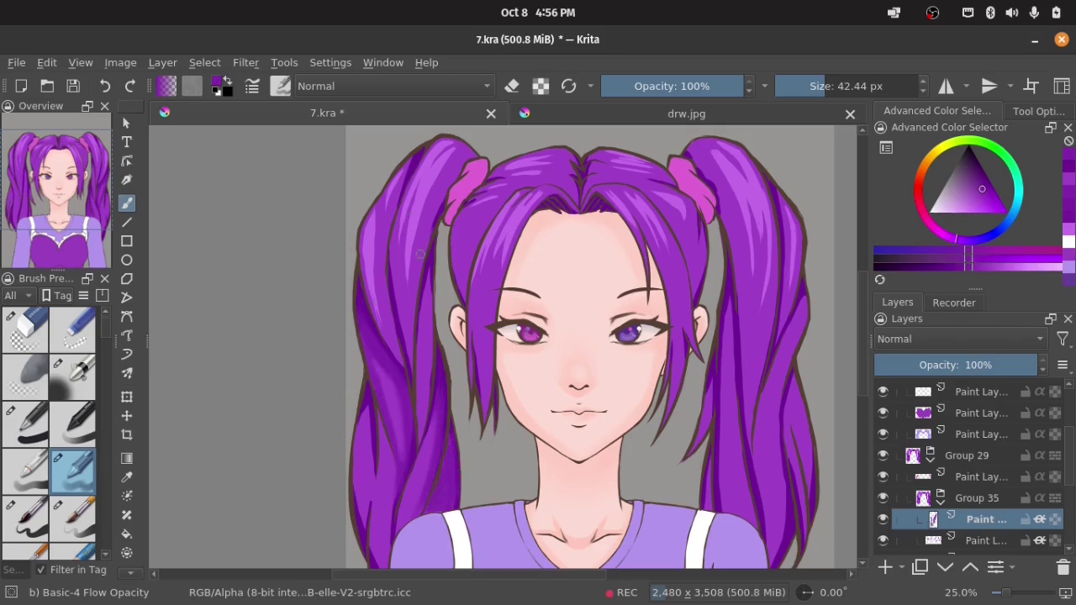
mouse_move(424, 271)
mouse_down()
mouse_move(419, 433)
mouse_move(388, 514)
mouse_up()
scroll(389, 514, down, 1)
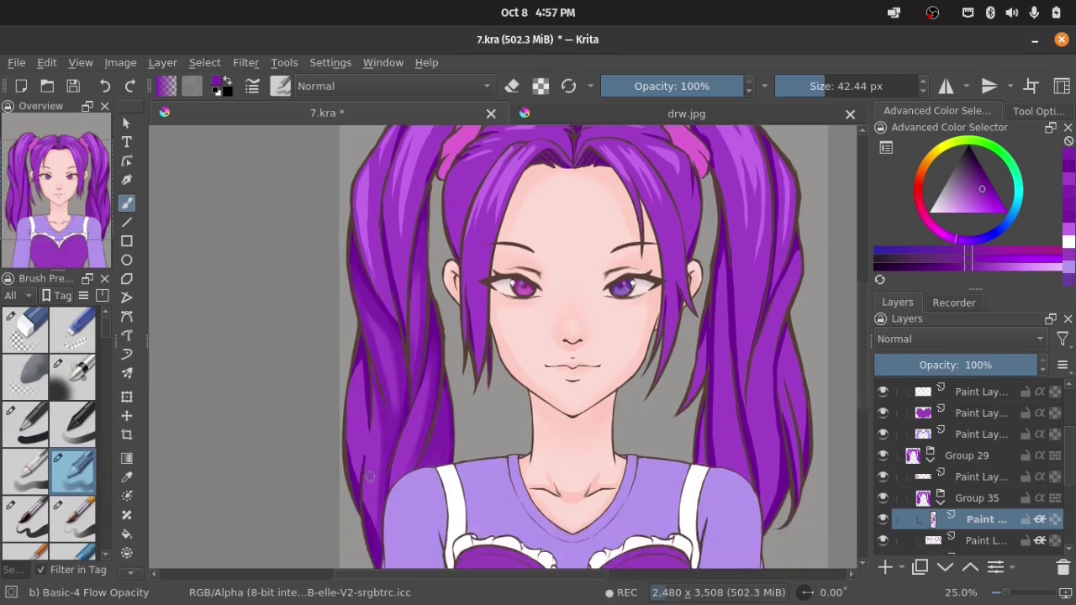
drag(358, 353, 359, 490)
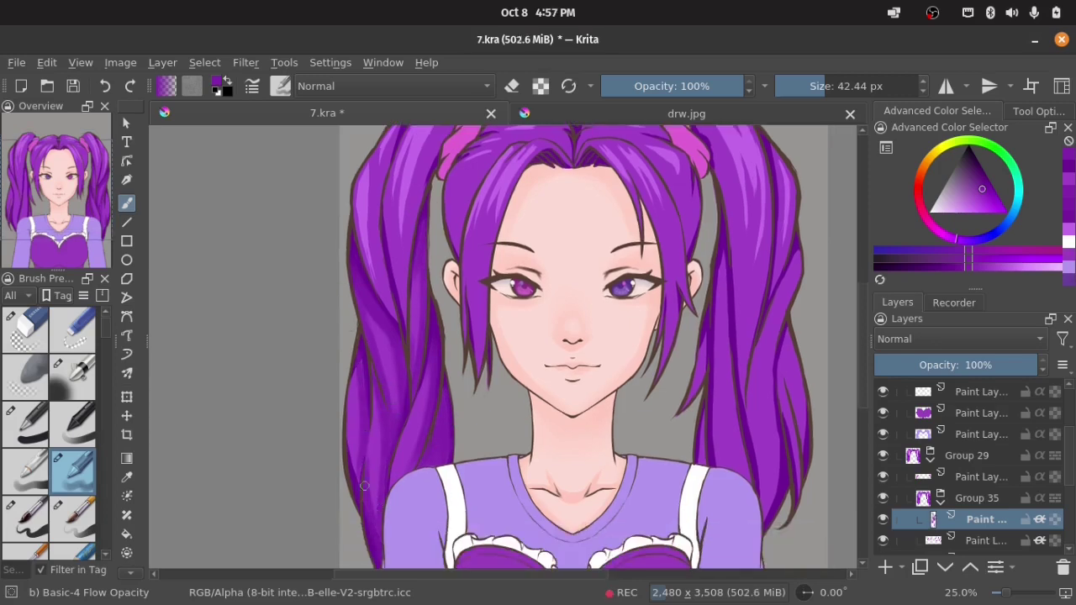
Add dark strands to the upper left pigtail and both sides of the hair.
drag(380, 237, 390, 299)
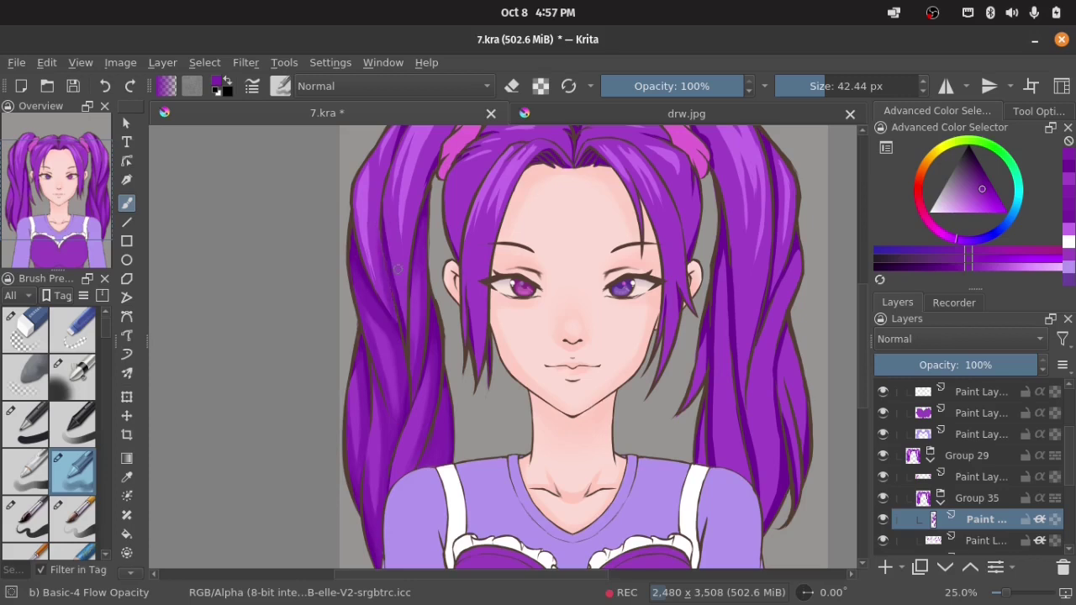
drag(412, 217, 405, 326)
drag(393, 190, 386, 274)
scroll(416, 232, up, 1)
mouse_move(399, 219)
mouse_down()
mouse_move(388, 309)
mouse_move(400, 278)
mouse_up()
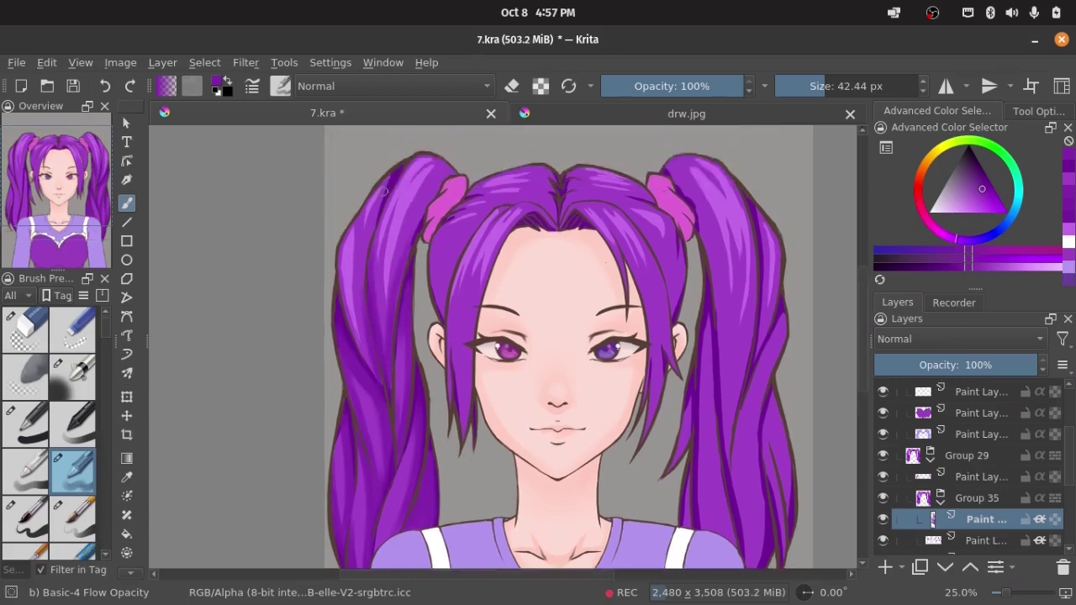
drag(392, 175, 375, 218)
drag(437, 232, 438, 302)
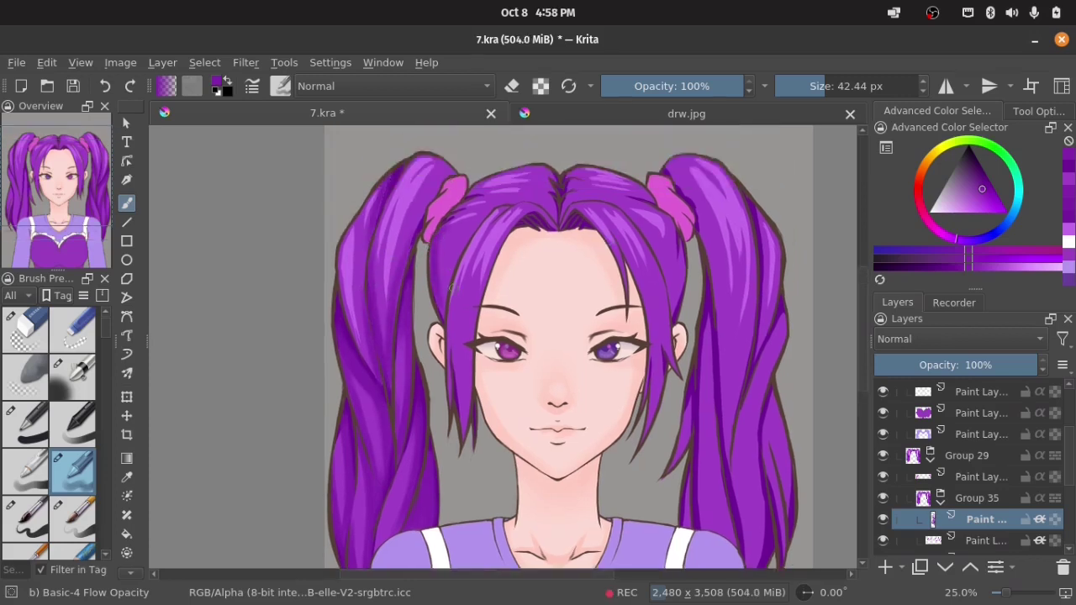
drag(454, 257, 446, 311)
mouse_move(683, 258)
mouse_down()
mouse_move(674, 312)
mouse_move(673, 294)
mouse_move(625, 258)
mouse_up()
drag(612, 316, 600, 372)
drag(415, 371, 404, 288)
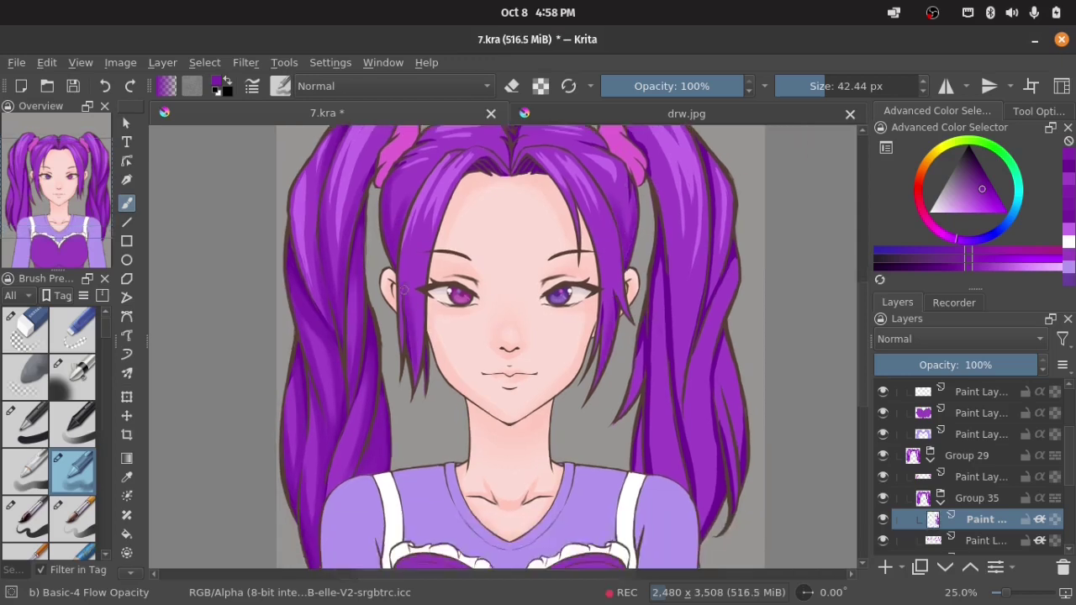
Shade down the length of the right twin-tail, undoing the last stroke.
drag(662, 258, 645, 395)
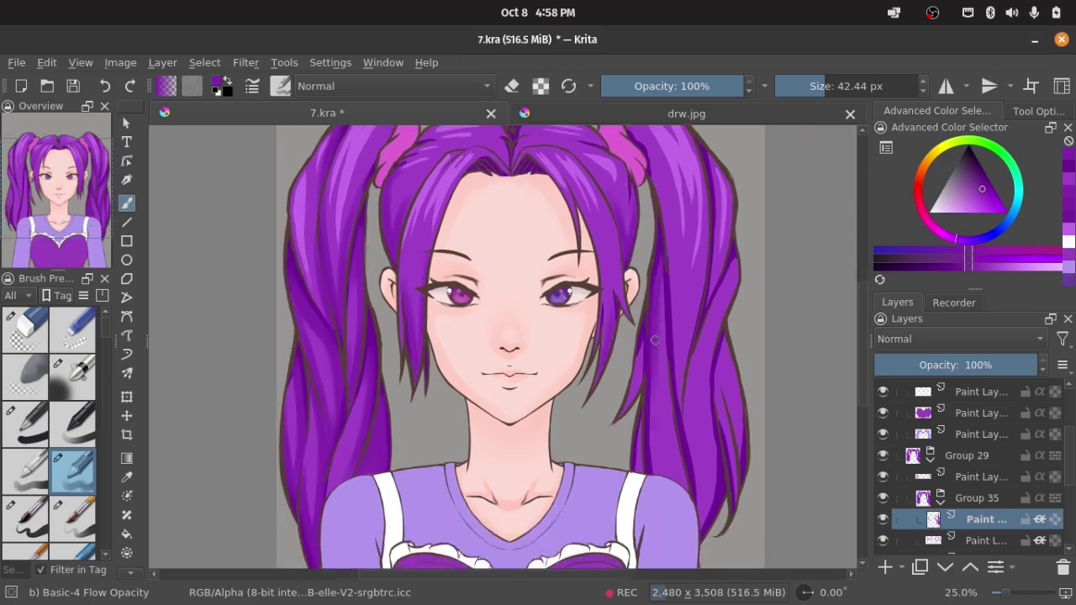
drag(653, 336, 653, 473)
drag(661, 287, 657, 386)
mouse_move(664, 345)
mouse_down()
mouse_move(674, 441)
mouse_move(632, 398)
mouse_move(635, 471)
mouse_up()
mouse_move(671, 257)
mouse_down()
mouse_move(679, 385)
mouse_move(685, 375)
mouse_up()
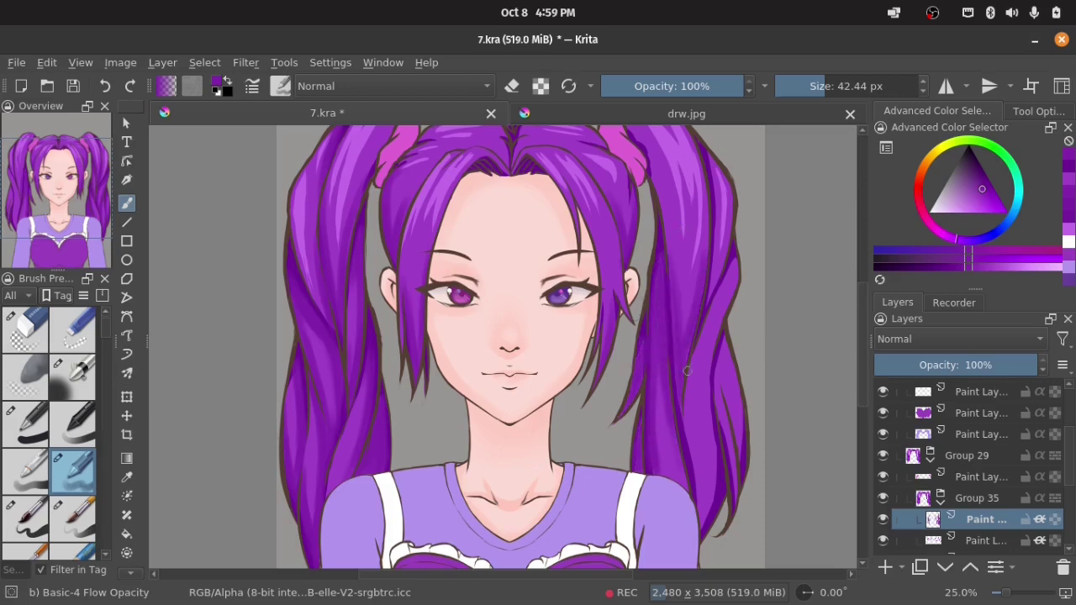
mouse_move(706, 228)
mouse_down()
mouse_move(707, 195)
mouse_move(695, 508)
mouse_up()
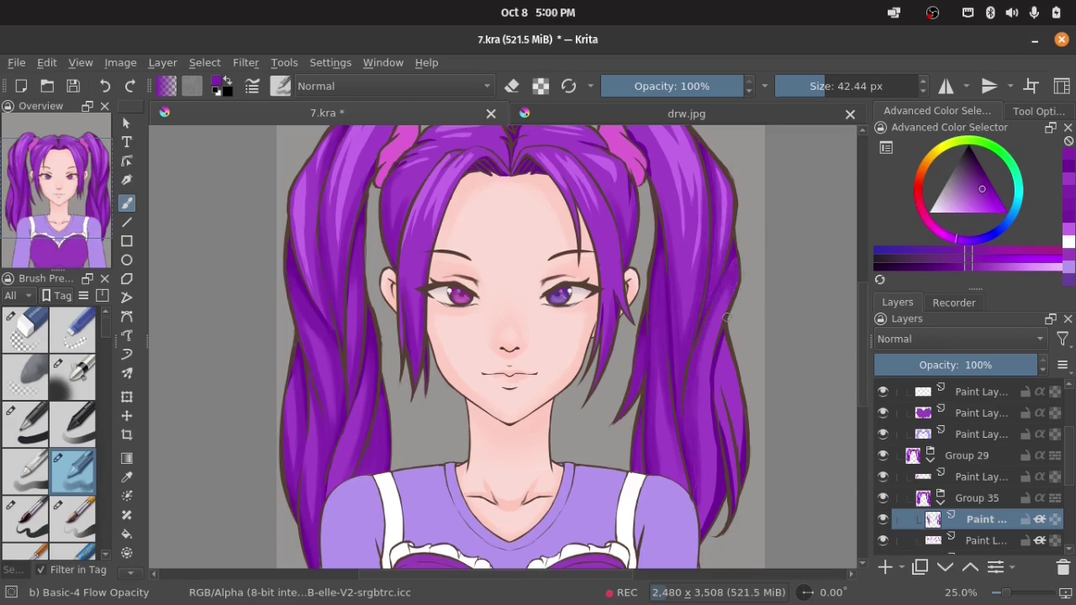
drag(721, 428, 694, 538)
key(ctrl+z)
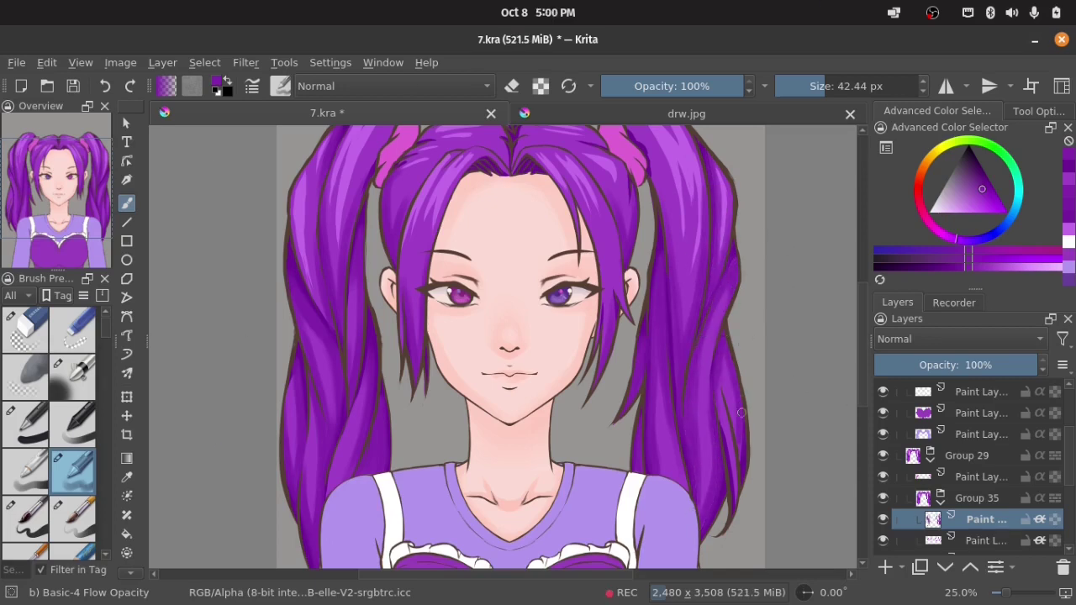
Darken the right pink bow's edge and undo the stray stroke on the left bow.
scroll(628, 167, up, 3)
drag(640, 209, 659, 256)
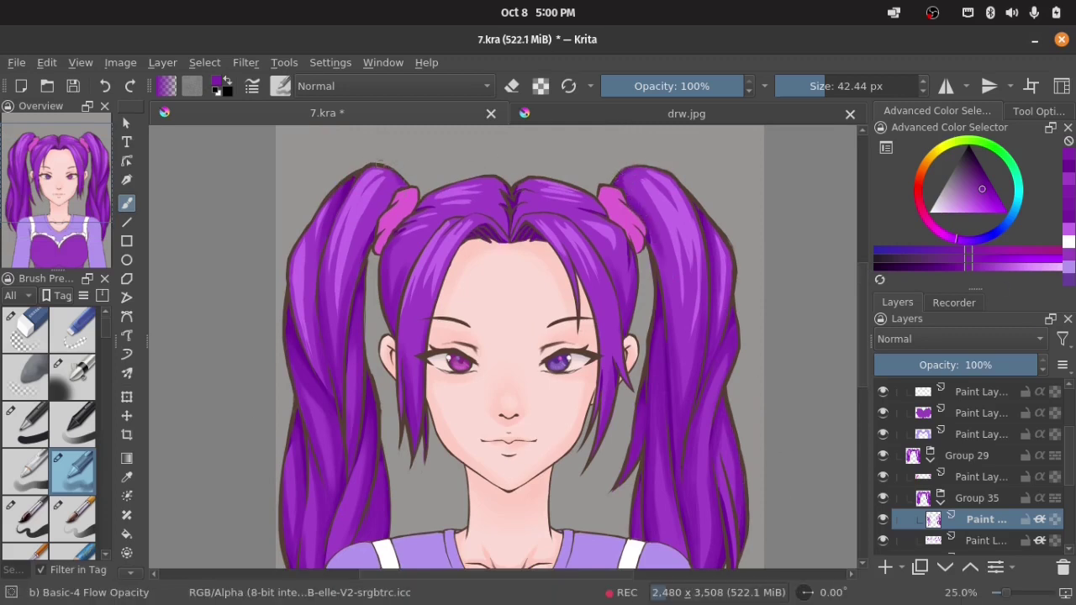
drag(383, 187, 376, 246)
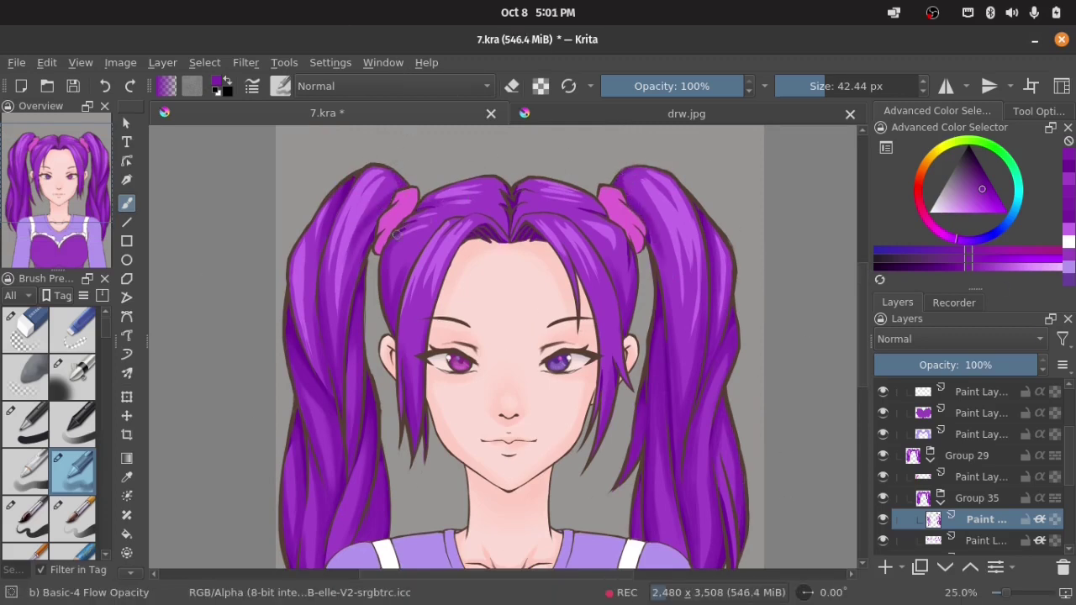
key(ctrl+z)
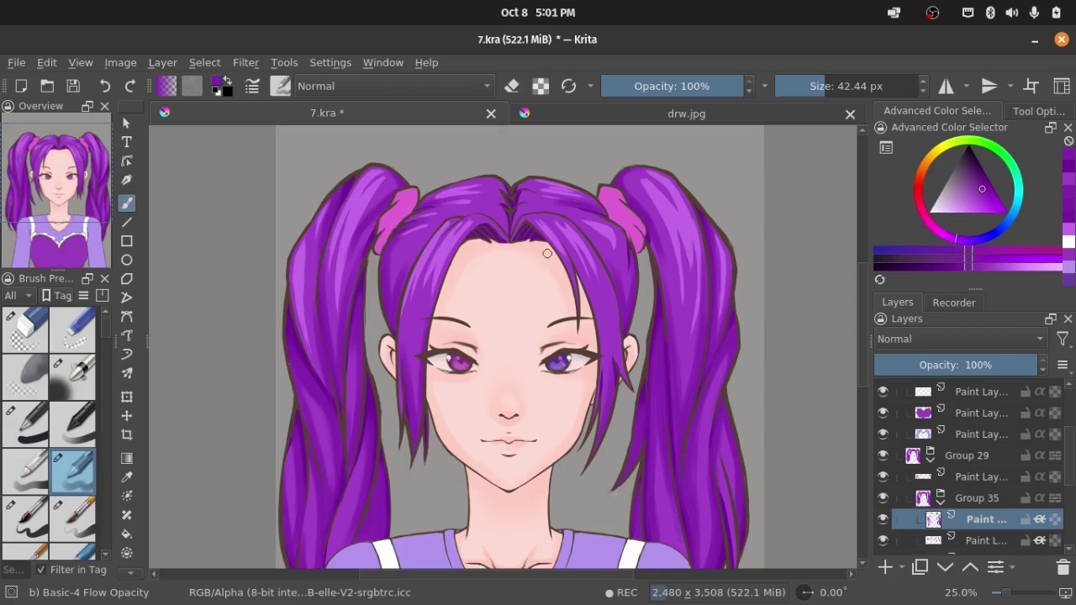
scroll(546, 253, down, 1)
scroll(496, 306, down, 1)
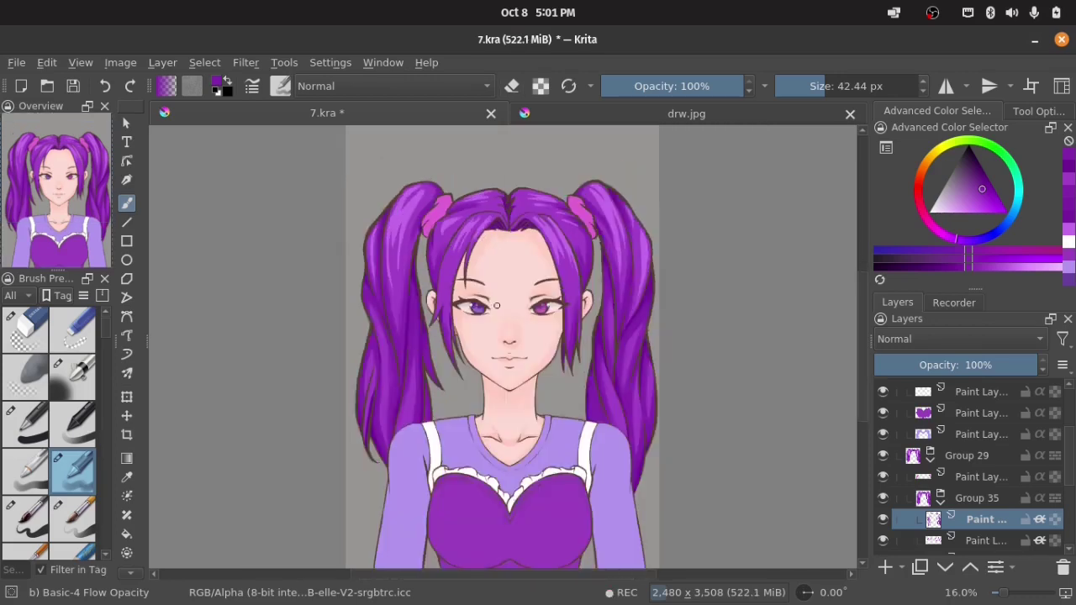
Group the hair layer with an alpha-inherited layer and choose the pink Basic-5 Size Opacity brush.
click(962, 477)
key(ctrl+shift+g)
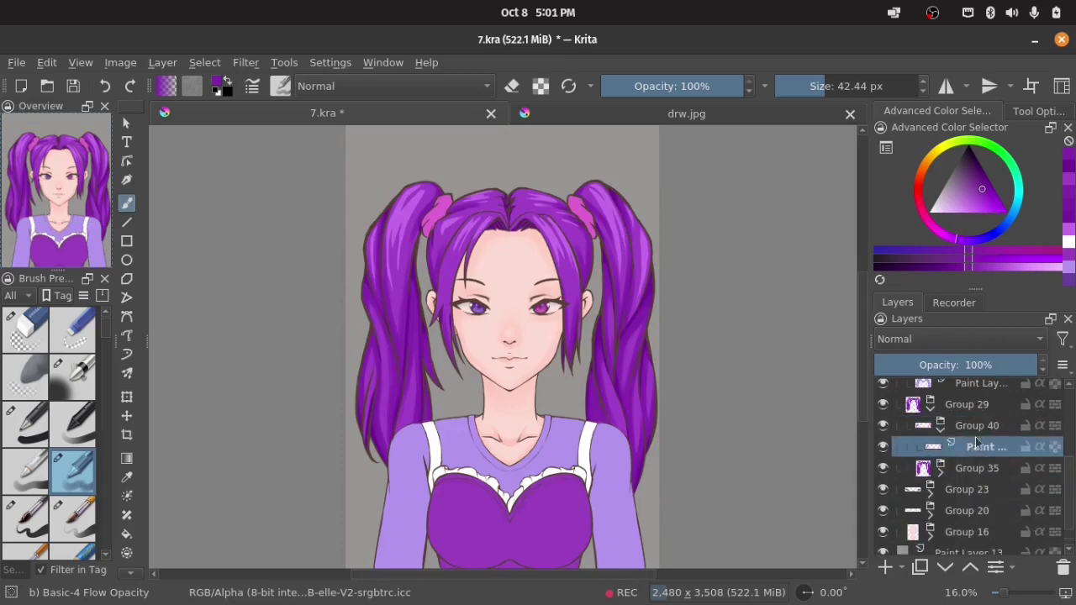
click(73, 521)
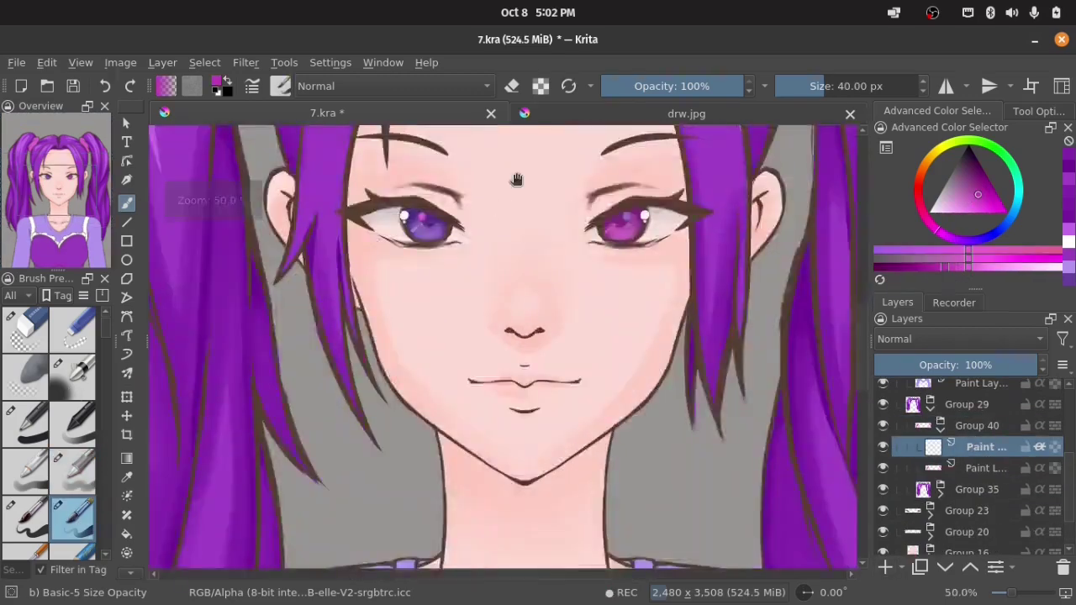
scroll(504, 182, up, 4)
Repaint the left and right pink bows, toggling the eraser to refine their edges.
drag(288, 266, 267, 345)
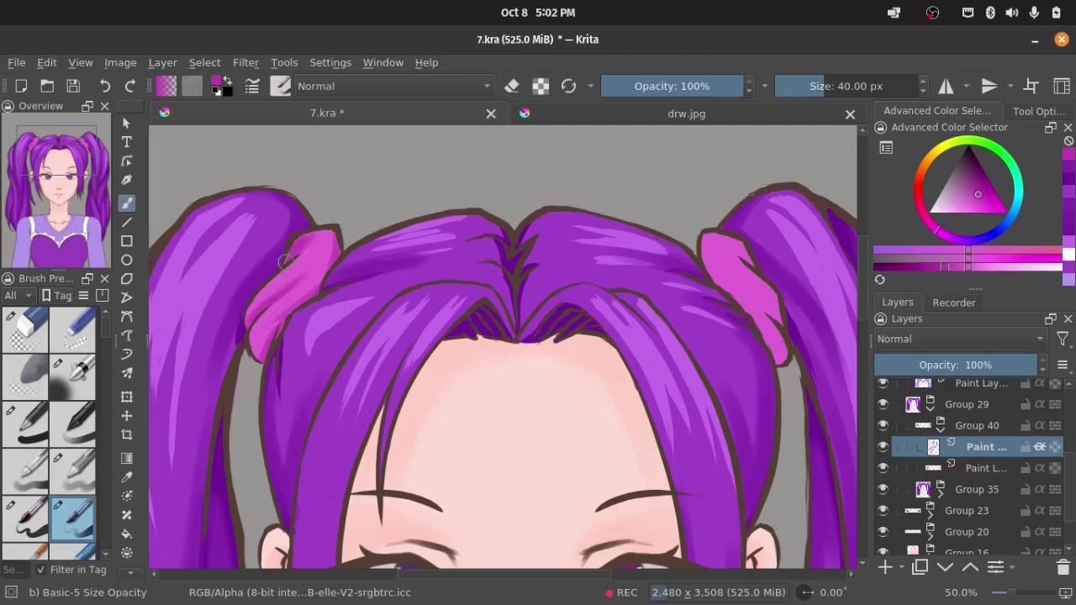
key(e)
key(e)
key(e)
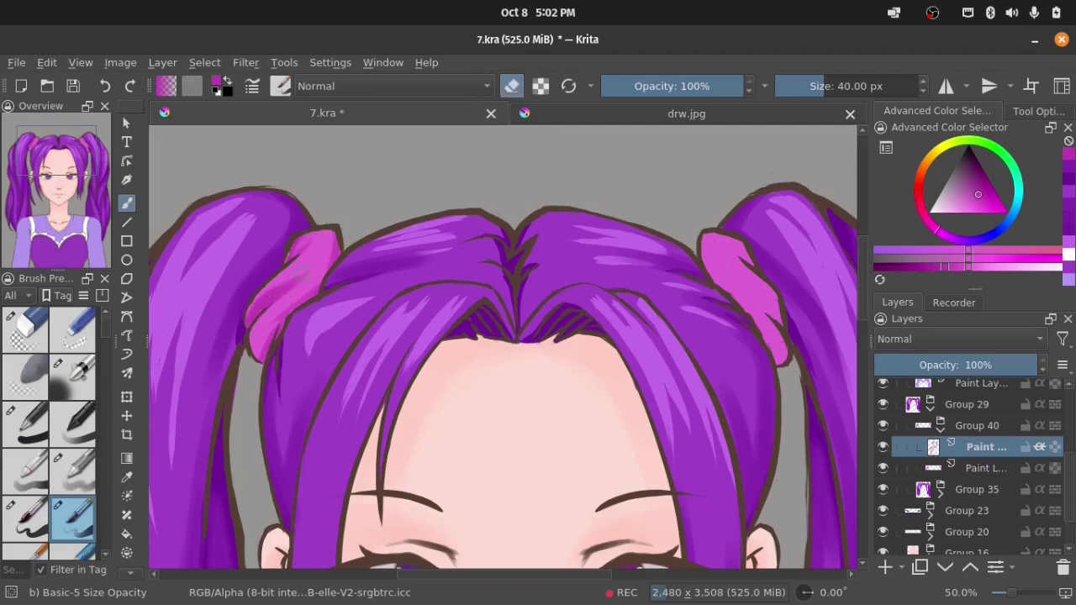
key(e)
mouse_move(742, 298)
mouse_down()
mouse_move(629, 353)
mouse_move(651, 383)
mouse_up()
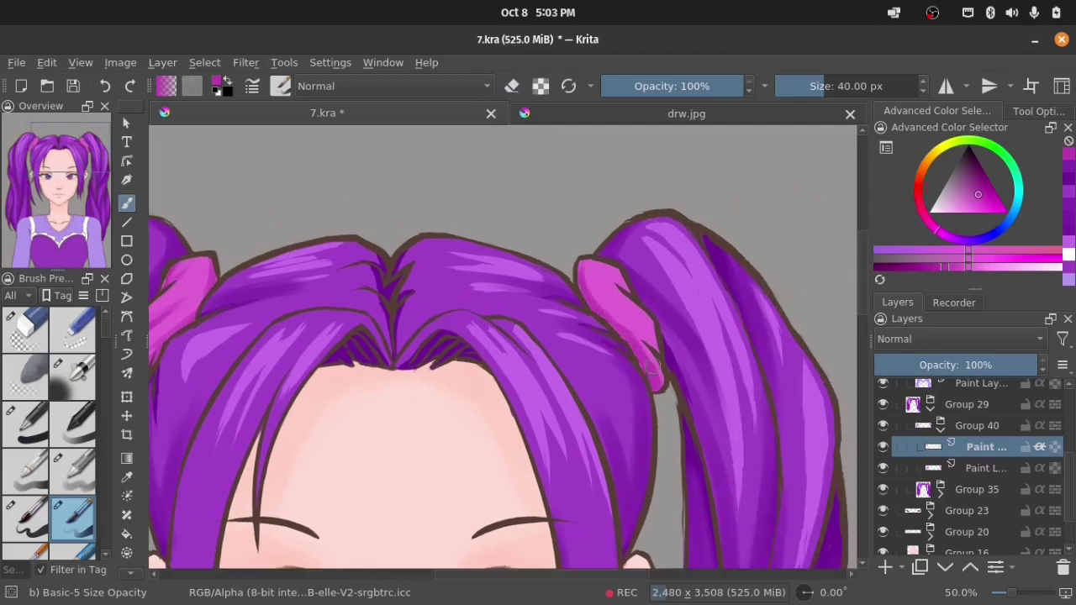
key(e)
key(e)
drag(605, 269, 630, 286)
key(e)
key(e)
mouse_move(666, 351)
mouse_down()
mouse_move(612, 302)
mouse_move(648, 332)
mouse_up()
key(e)
key(e)
key(e)
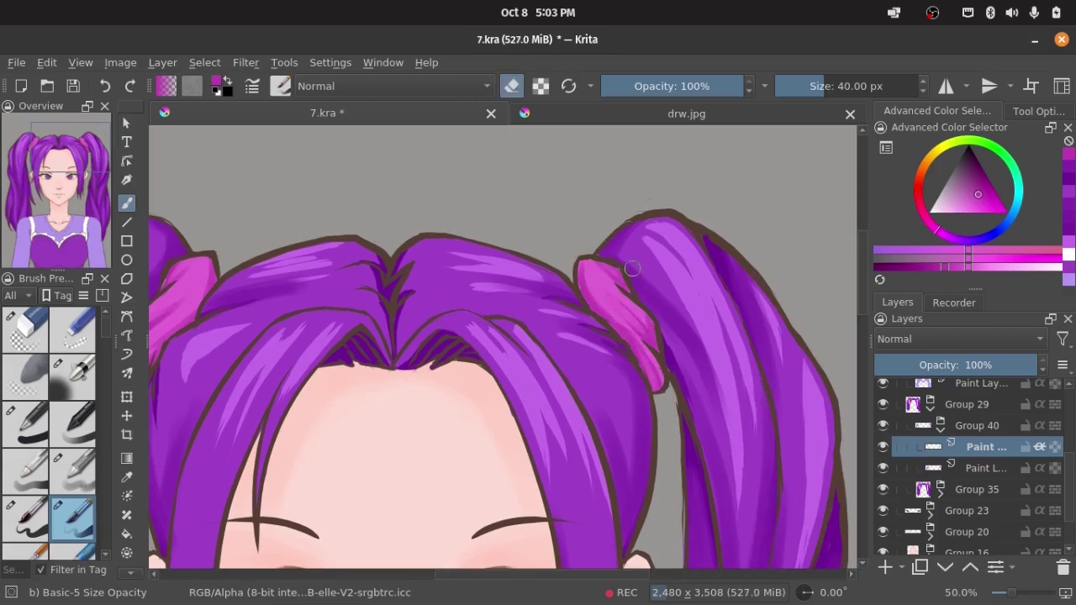
scroll(573, 177, down, 5)
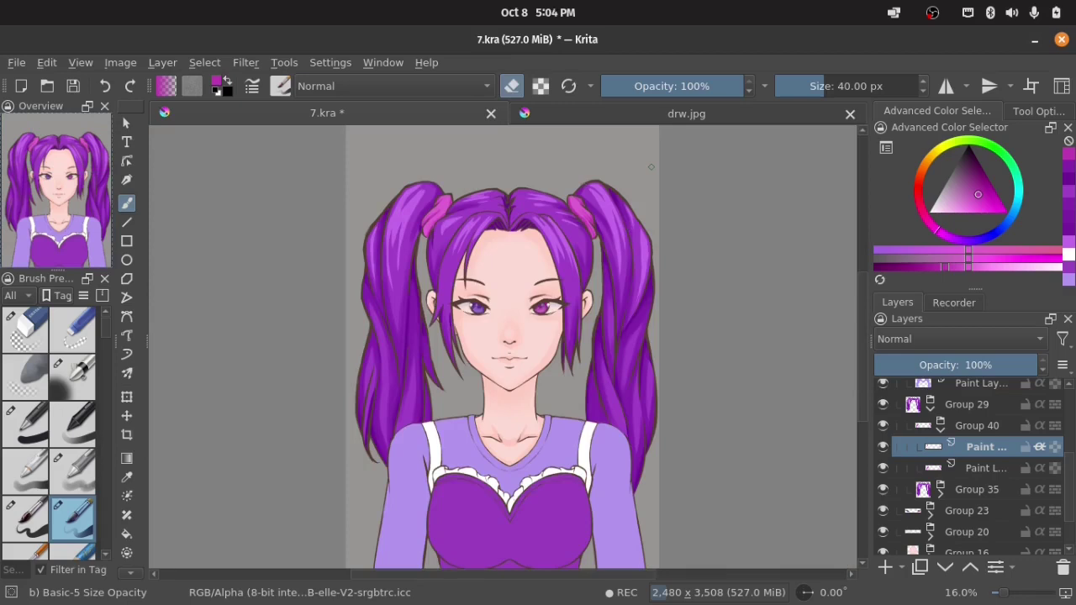
Collapse Group 29, add a blank layer and shade the lower bodice with darker purple.
click(930, 406)
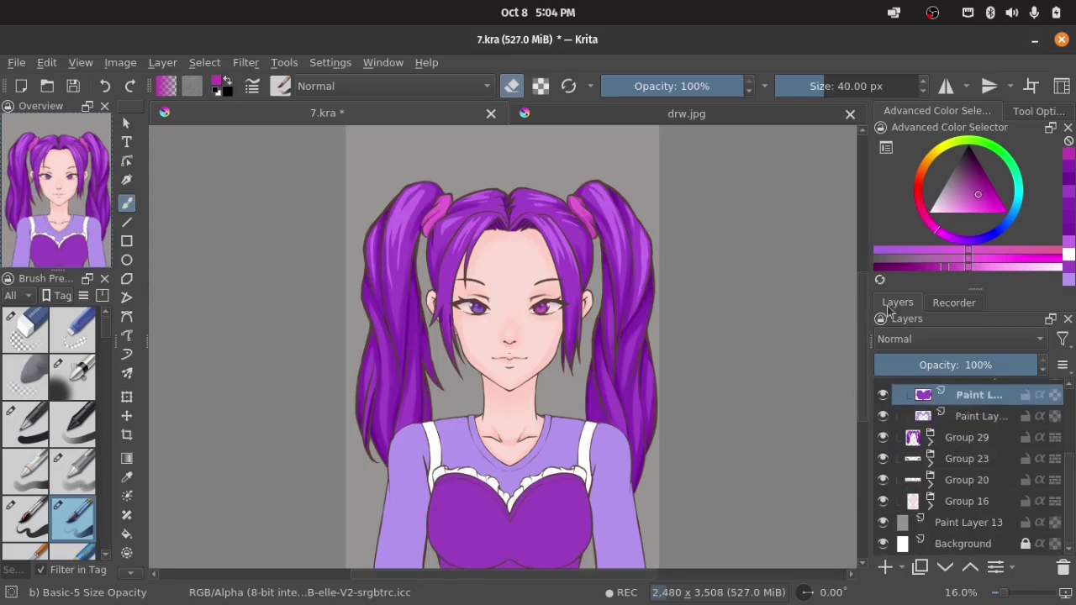
key(Insert)
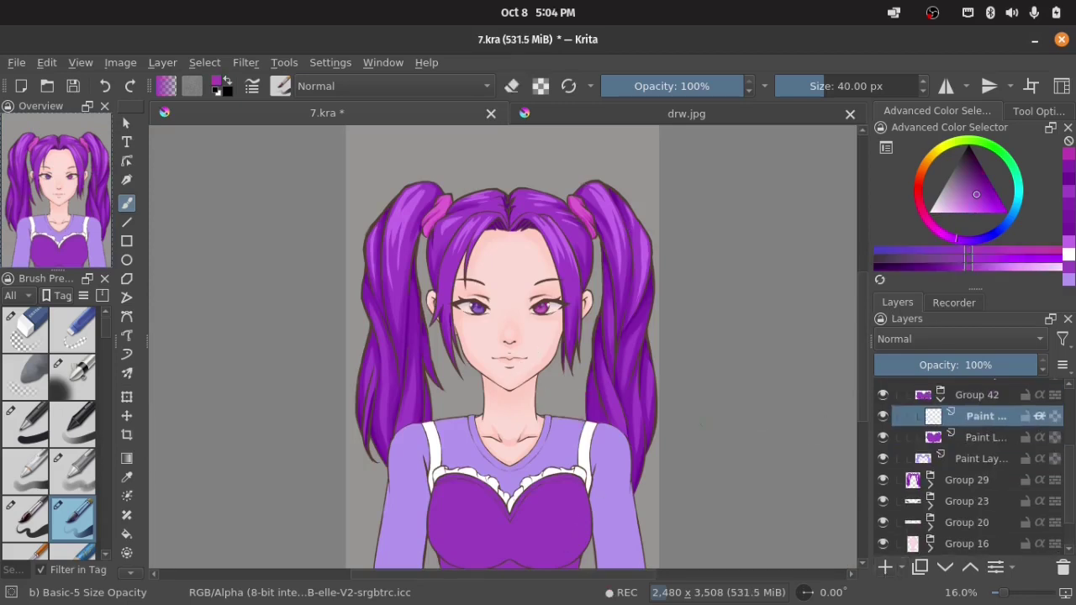
click(25, 424)
drag(434, 531, 561, 538)
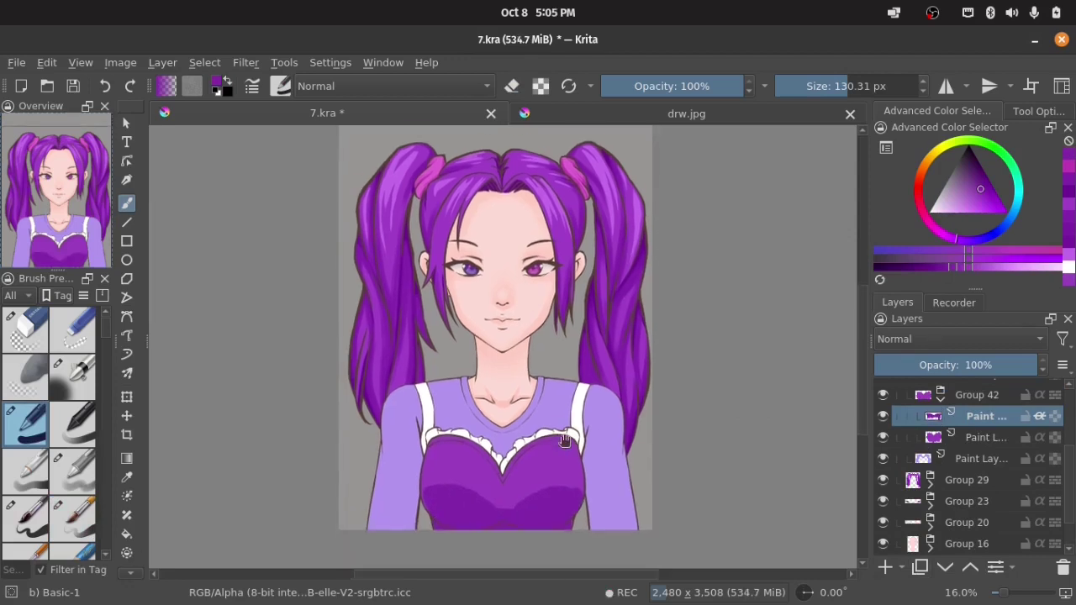
scroll(555, 521, down, 1)
drag(433, 496, 478, 501)
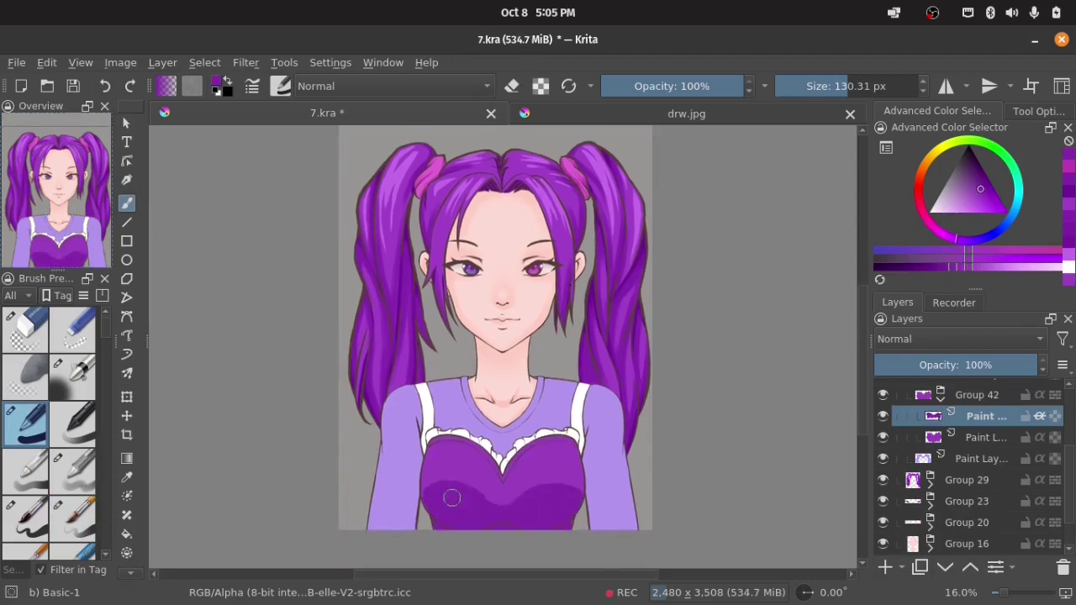
Airbrush soft darker-purple shading across the chest, raising brush opacity to 100%.
key(slash)
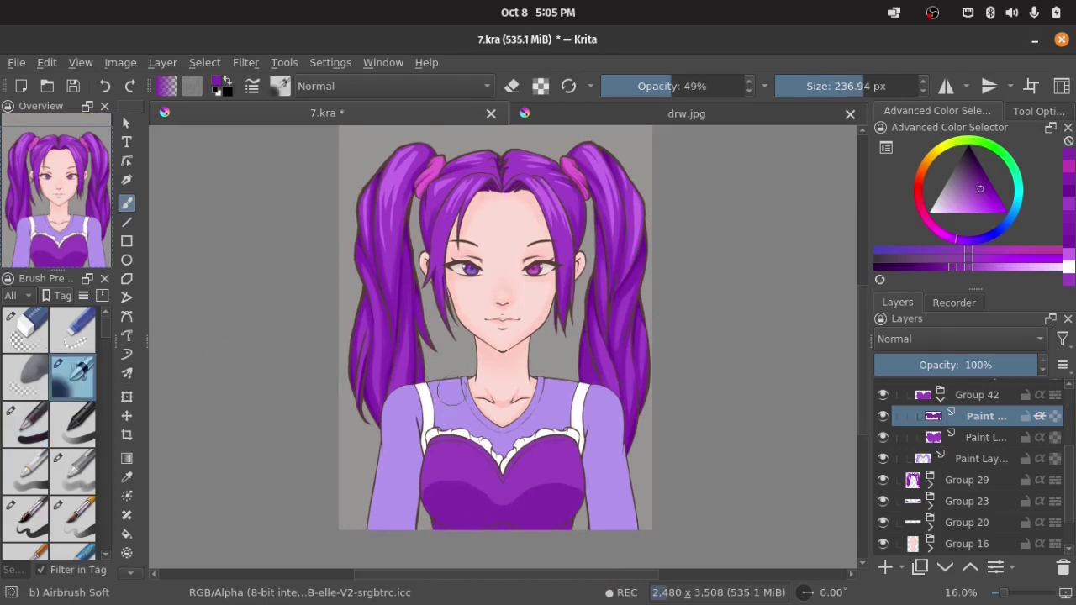
drag(559, 442, 492, 458)
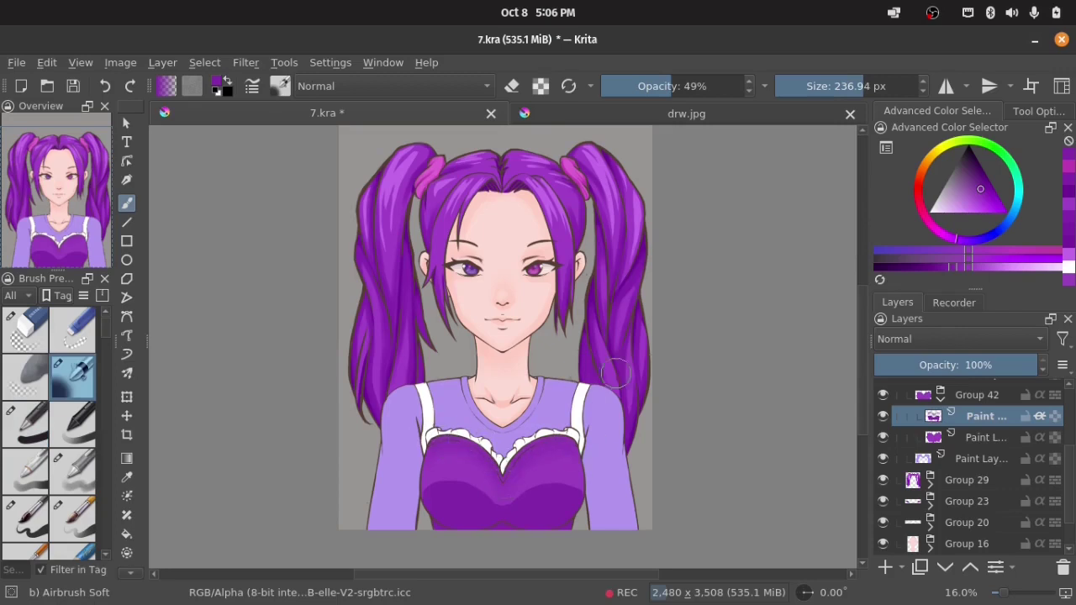
ctrl+click(559, 477)
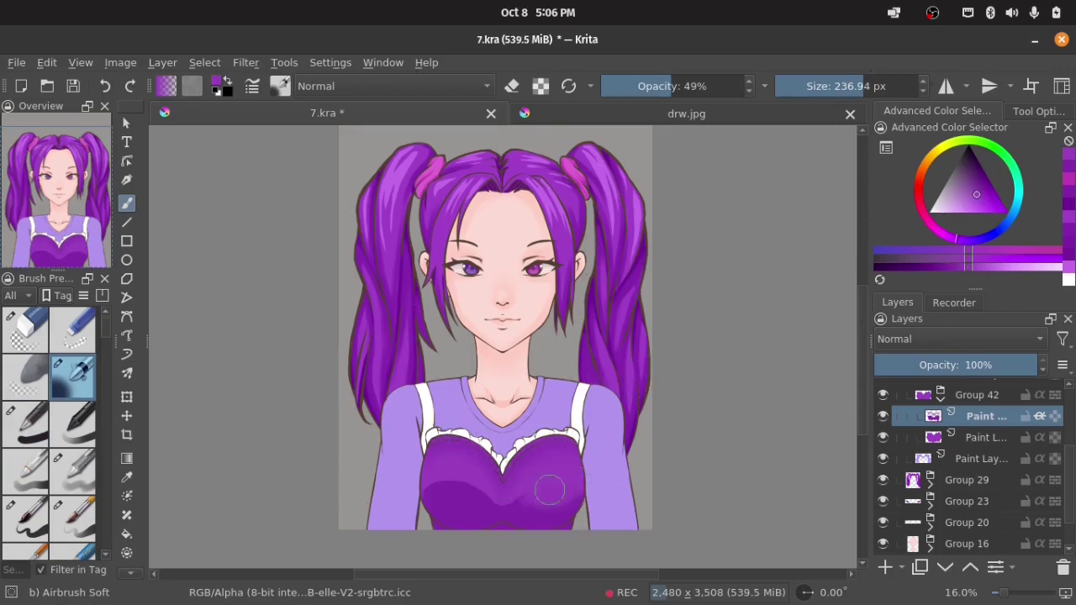
mouse_move(434, 476)
mouse_down()
mouse_move(430, 492)
mouse_move(446, 487)
mouse_up()
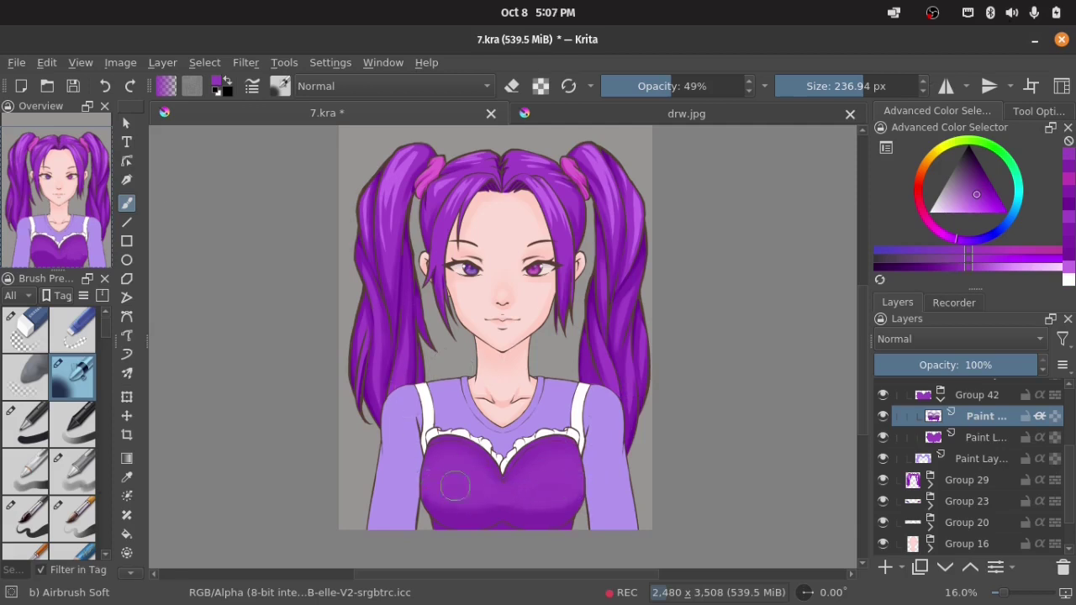
click(740, 86)
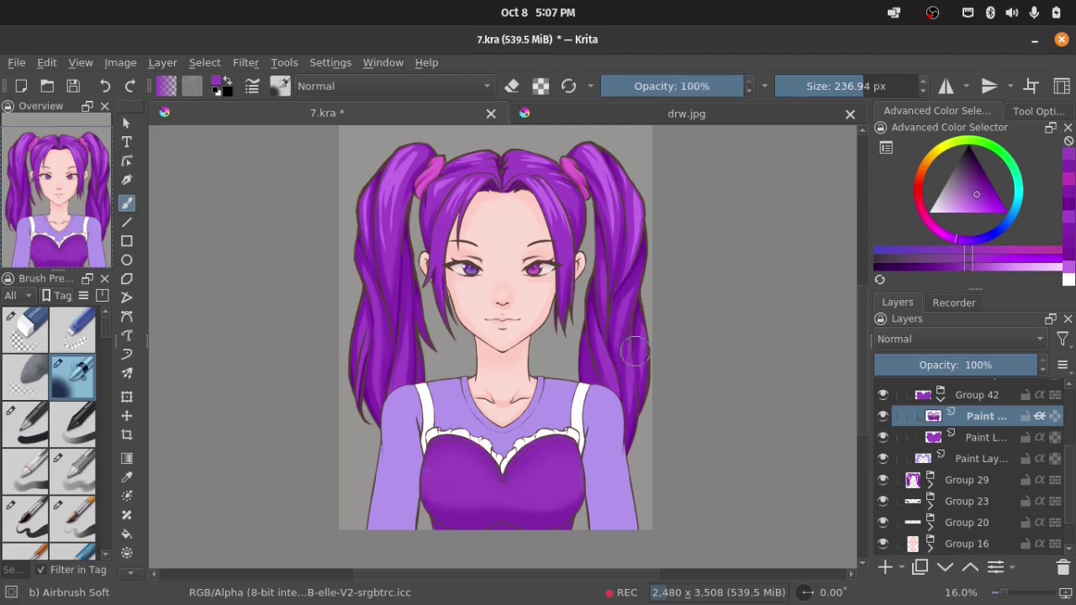
ctrl+click(559, 515)
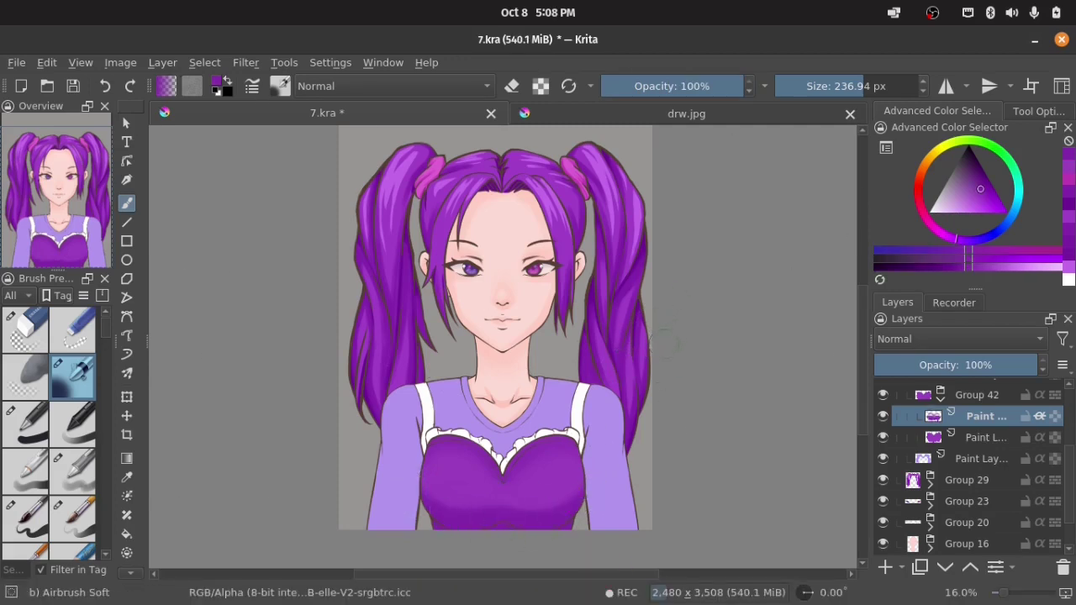
scroll(615, 341, down, 1)
key(bracketleft)
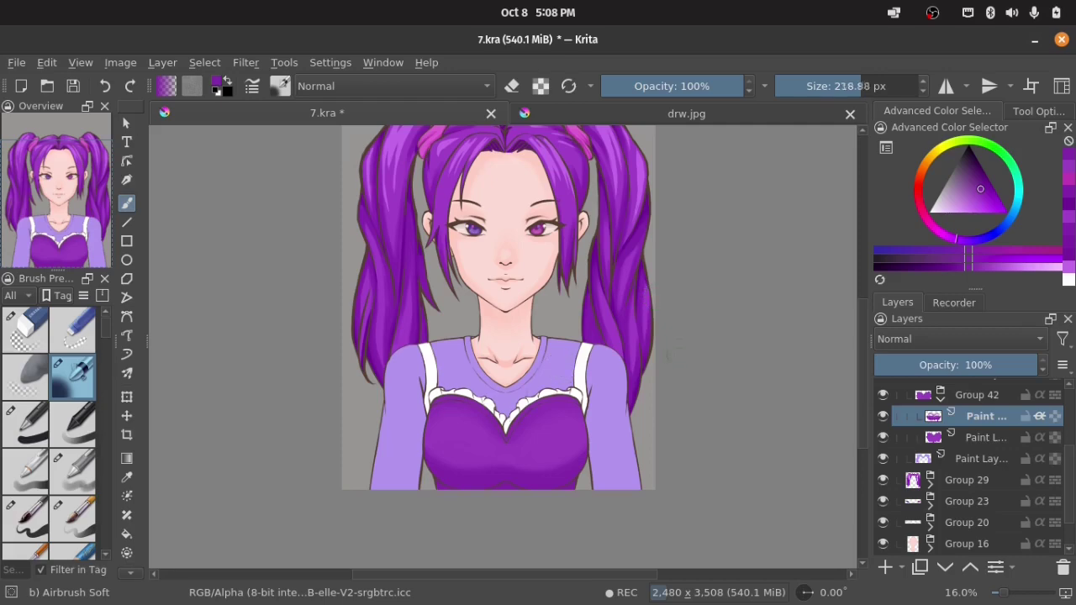
key(bracketleft)
key(bracketleft)
click(948, 261)
Add a new layer, set the airbrush to 55 px at 46% opacity, and shade across the lower bodice.
key(Insert)
key(bracketleft)
key(plus)
key(plus)
scroll(592, 454, down, 4)
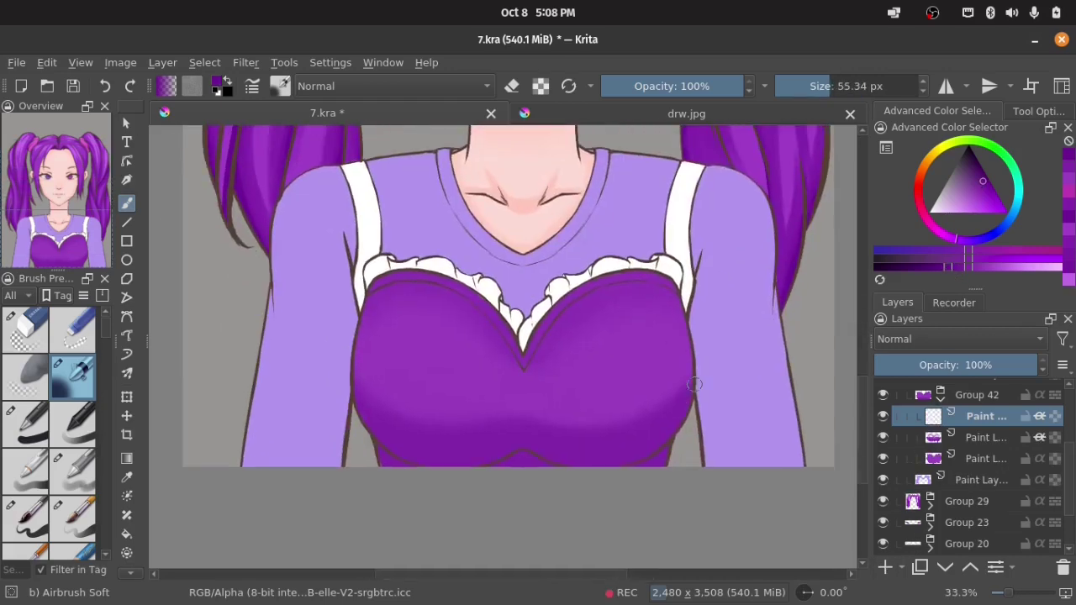
key(i)
key(i)
key(i)
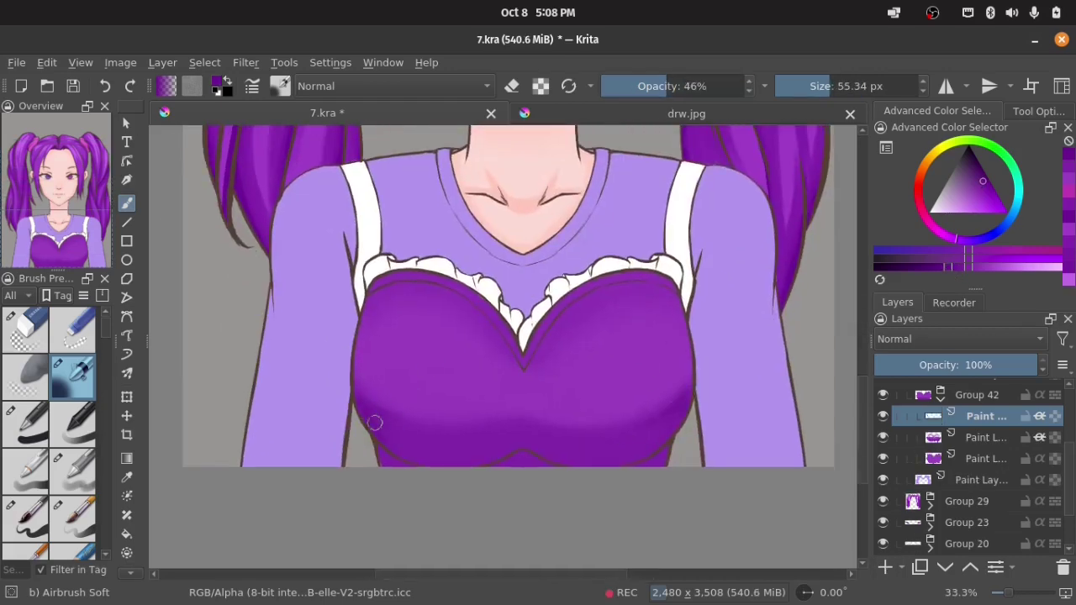
drag(375, 423, 654, 423)
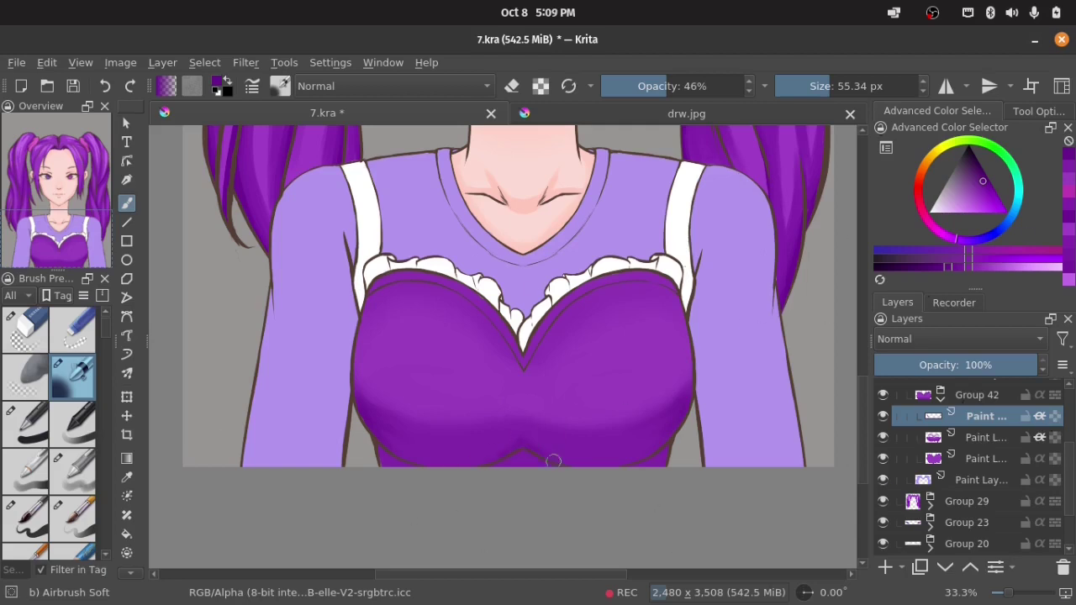
Shade below the cleavage, along the bodice's upper edges and its bottom edge.
drag(521, 369, 524, 392)
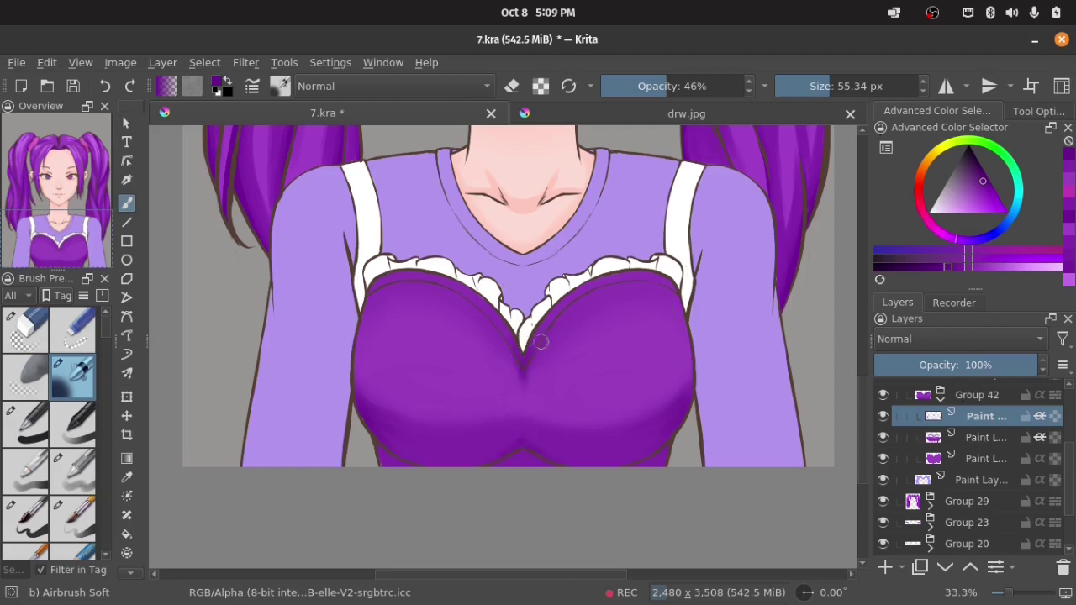
drag(582, 294, 676, 290)
drag(361, 307, 423, 293)
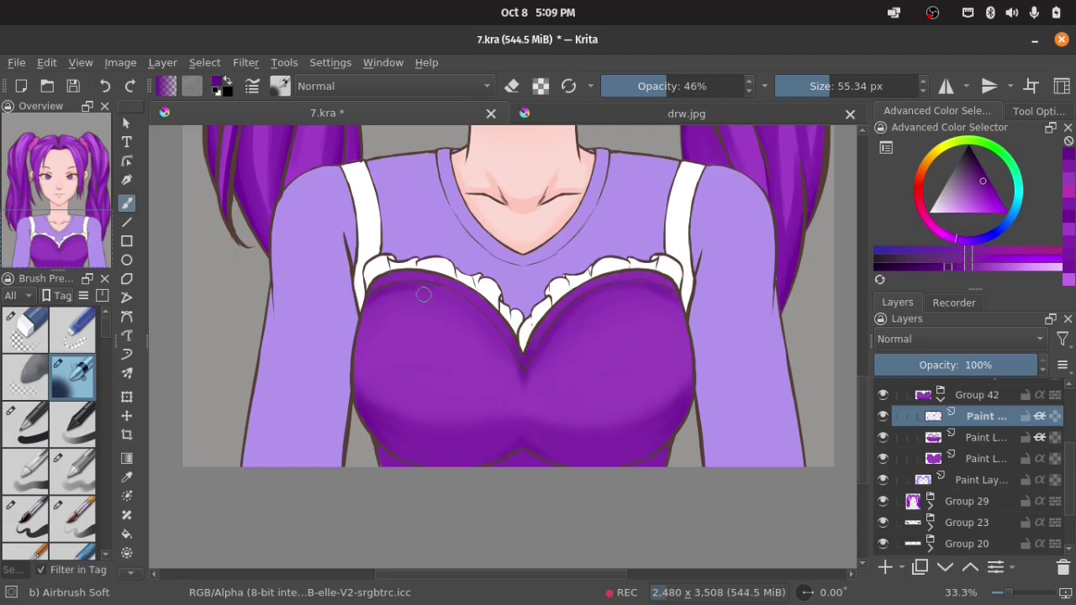
drag(509, 357, 502, 336)
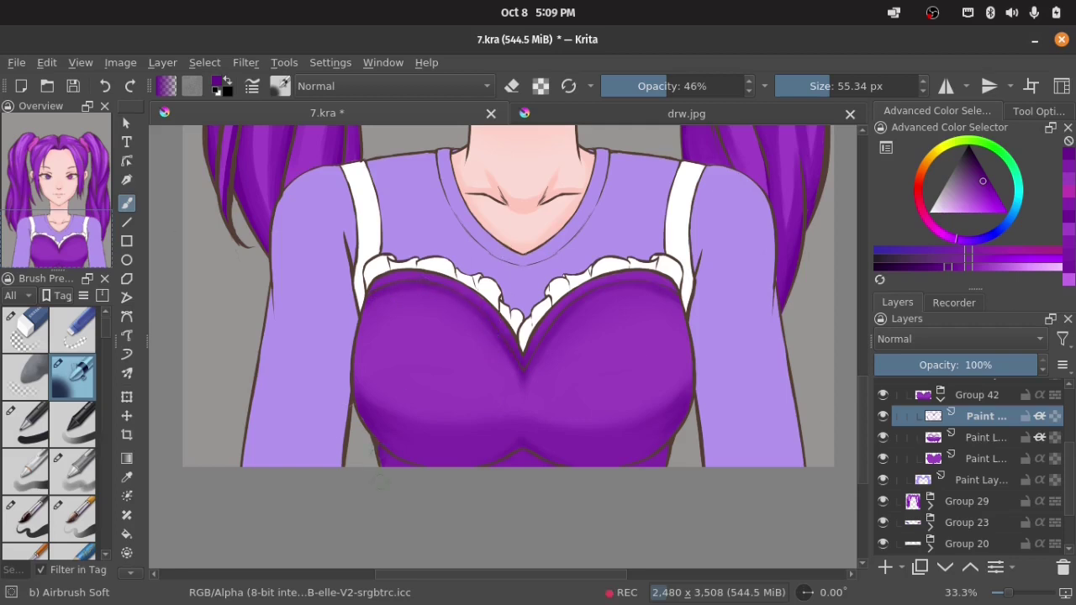
drag(524, 451, 546, 462)
drag(664, 452, 670, 453)
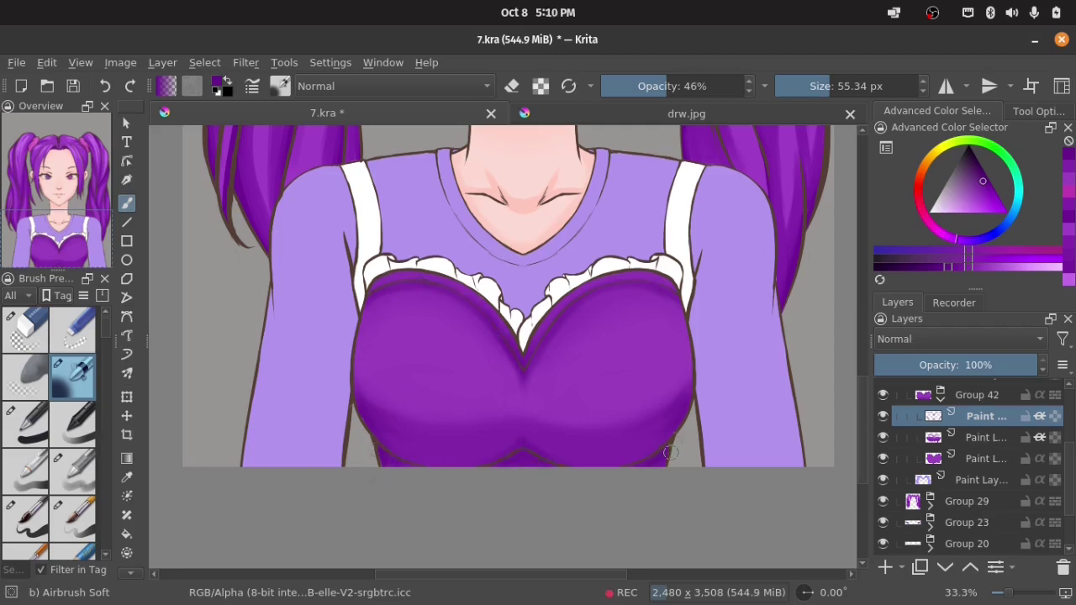
ctrl+click(575, 396)
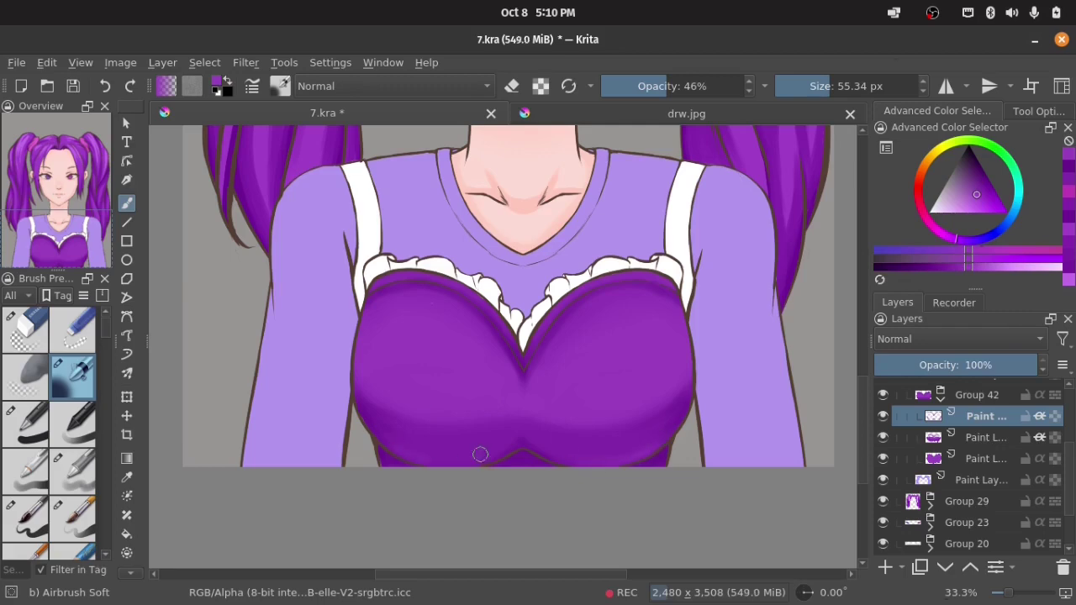
scroll(557, 207, down, 3)
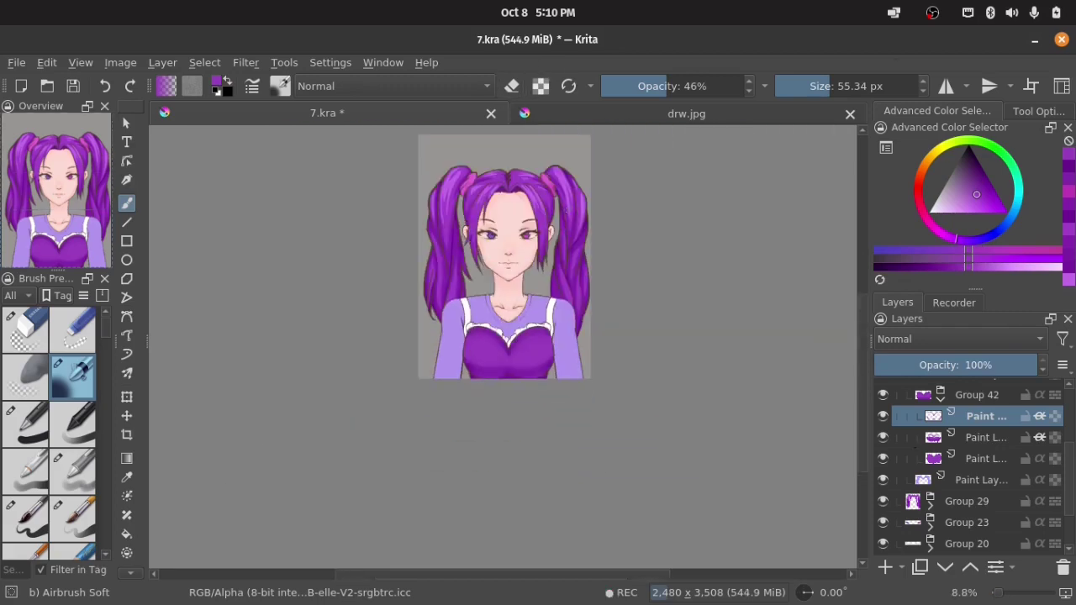
scroll(554, 162, up, 1)
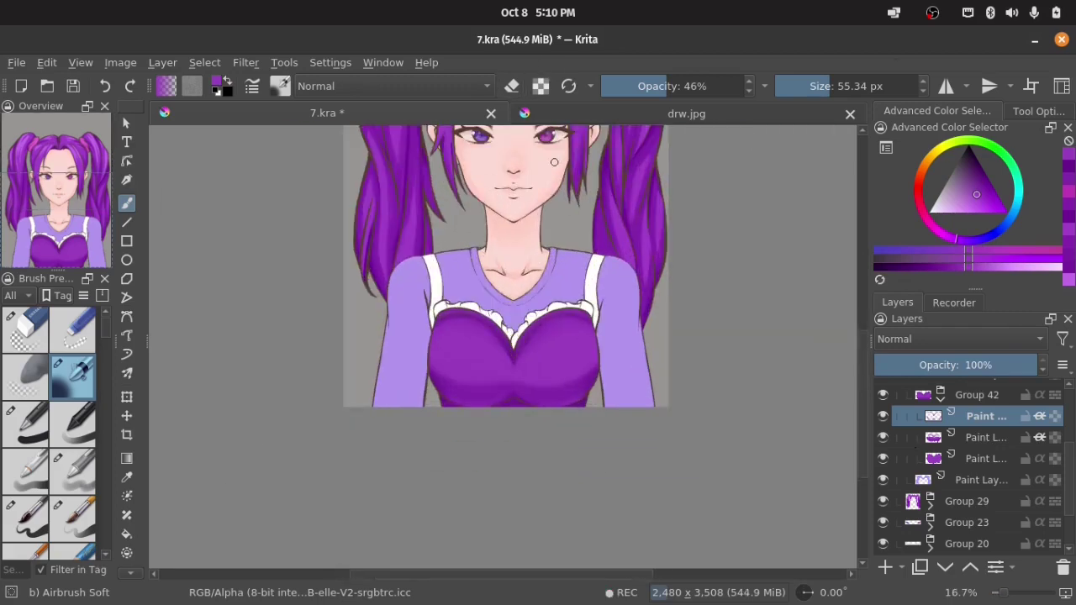
ctrl+click(571, 384)
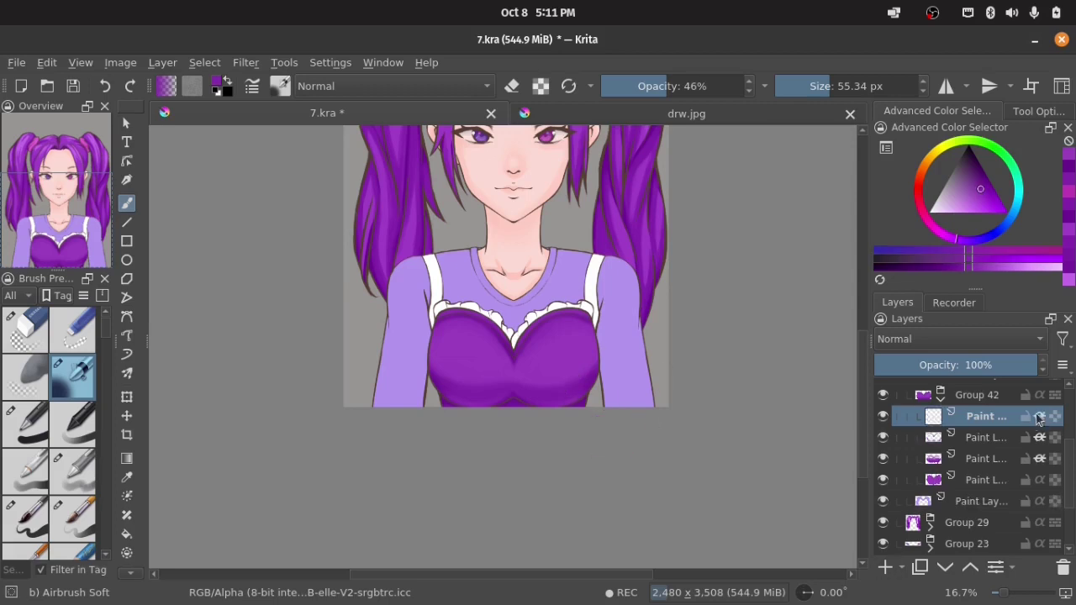
On a new layer with the Basic-5 brush, paint two light fold strokes across the lower bodice.
key(Insert)
key(bracketright)
key(bracketright)
key(bracketright)
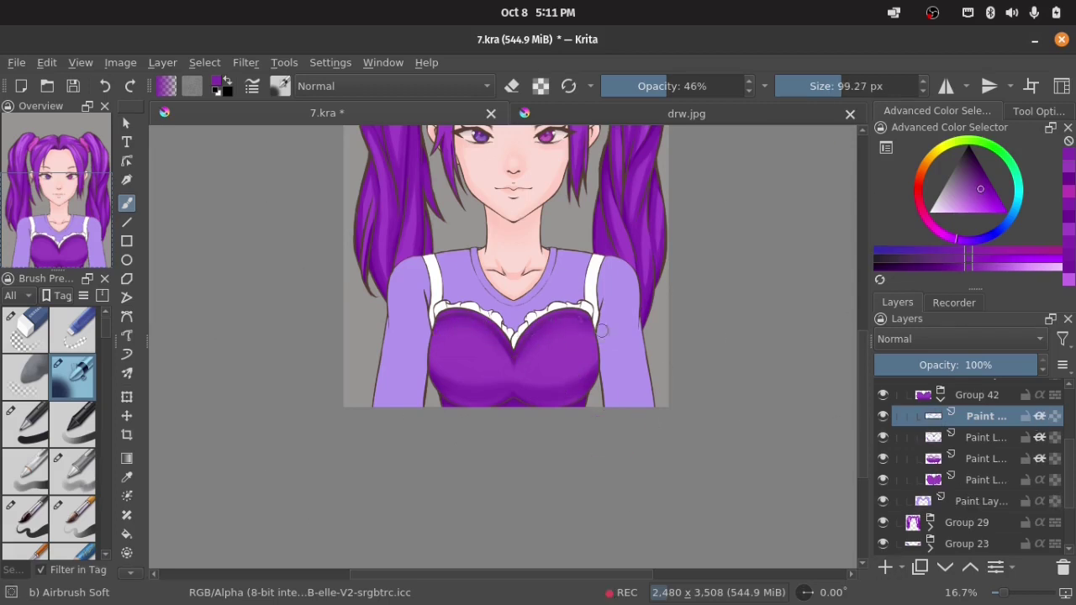
ctrl+click(503, 361)
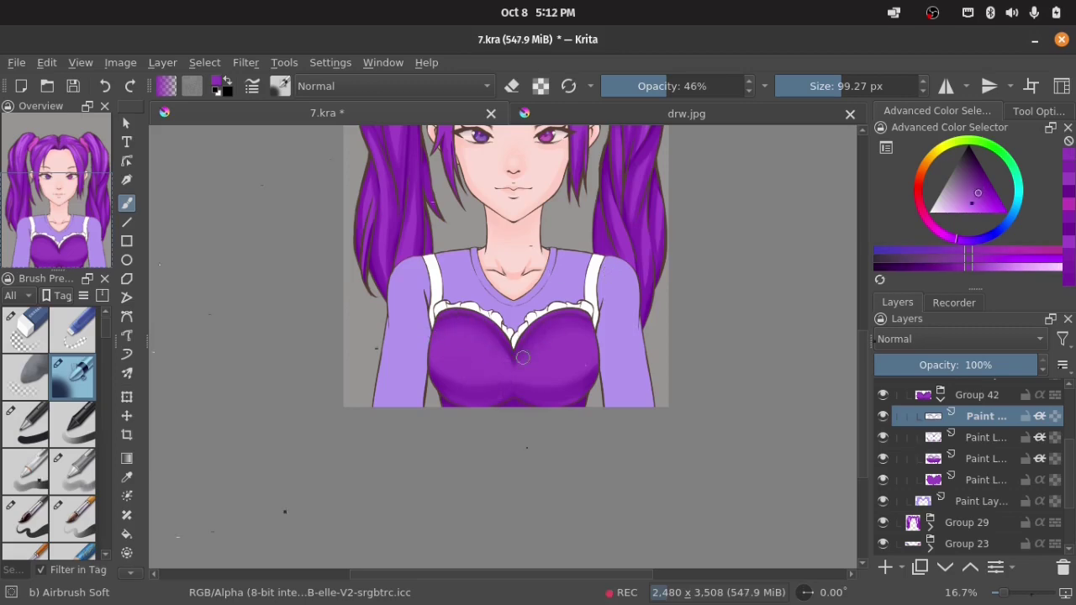
key(slash)
scroll(514, 401, up, 1)
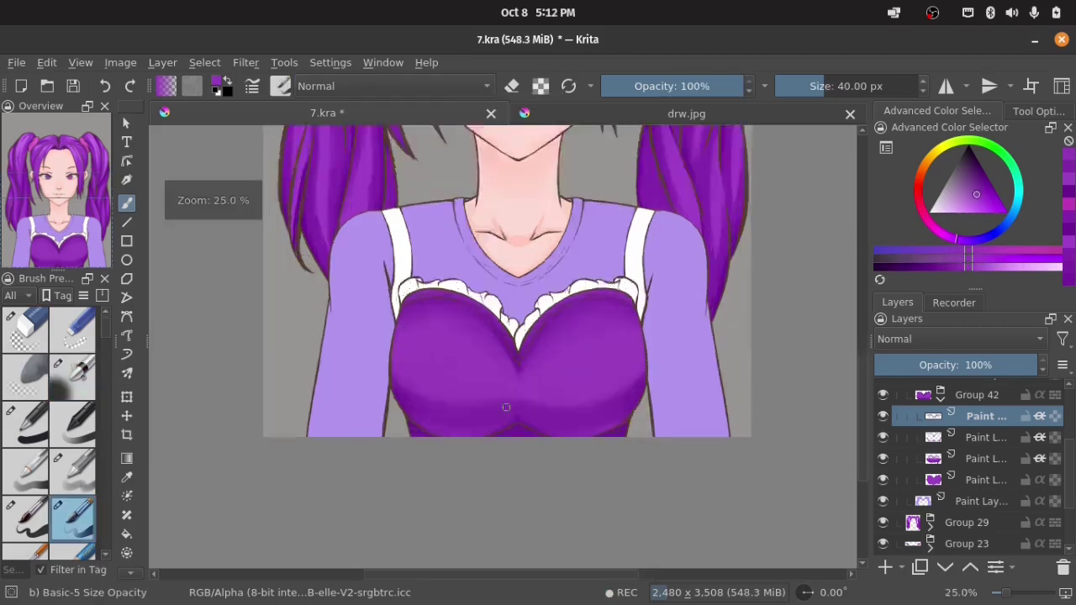
scroll(514, 401, up, 1)
drag(515, 401, 588, 395)
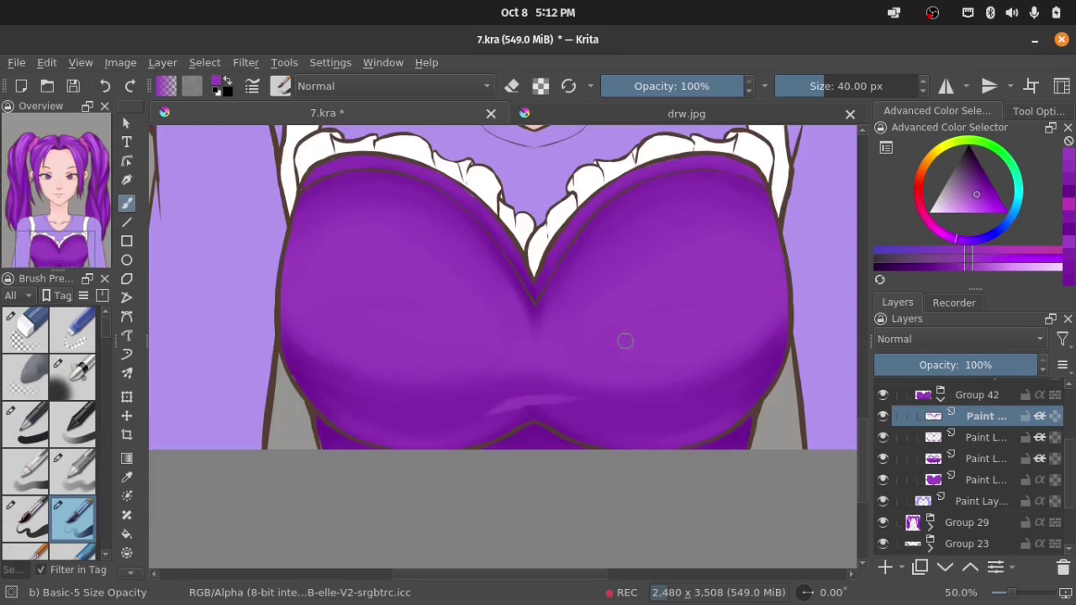
drag(489, 387, 574, 386)
Sample a lighter purple and paint a light highlight along the neckline edge.
ctrl+click(543, 412)
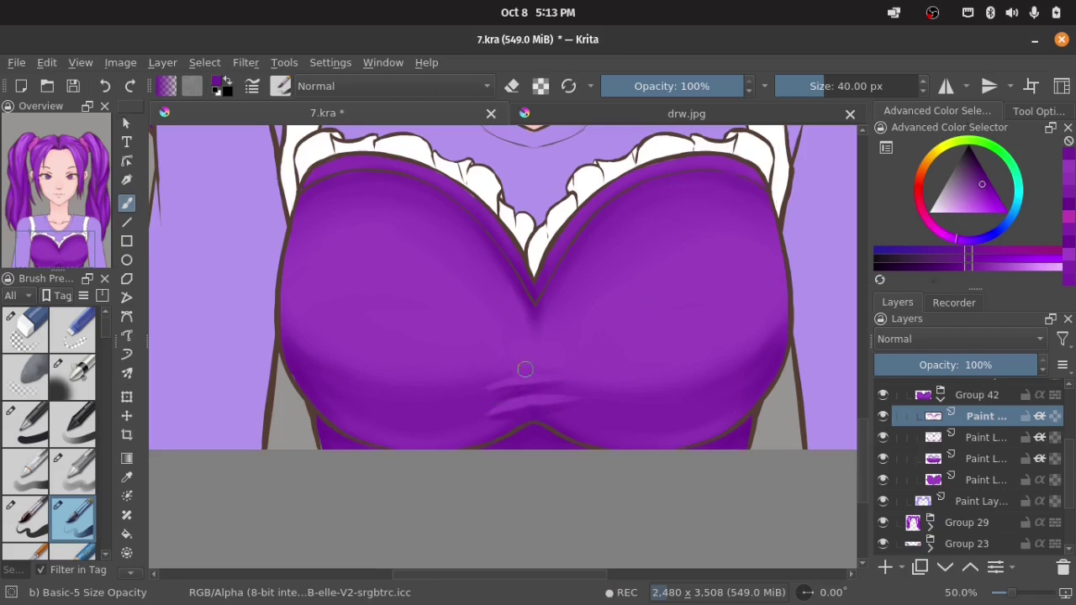
ctrl+click(474, 393)
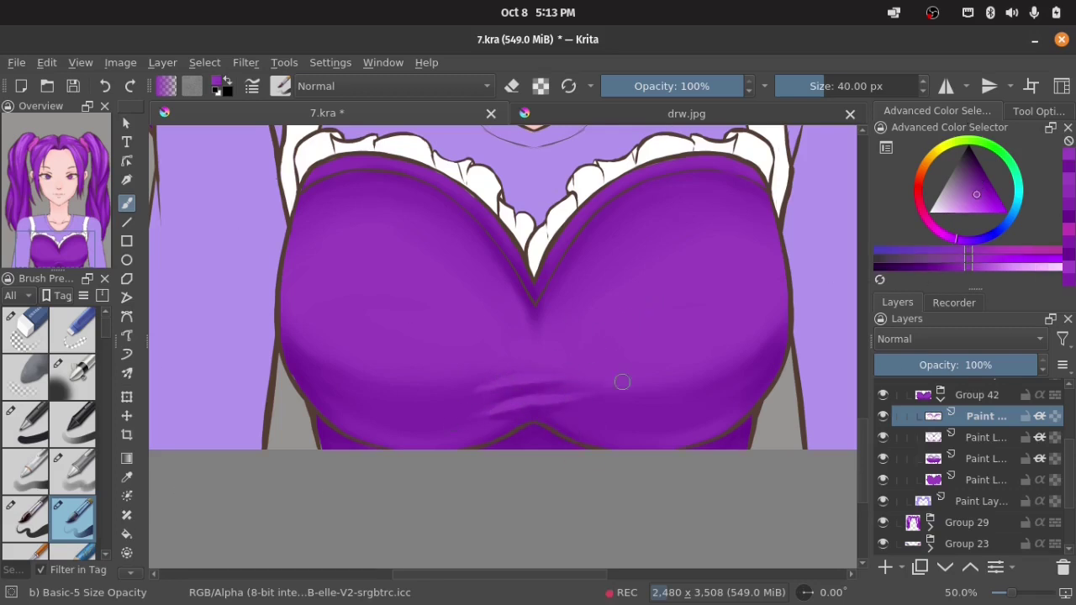
key(minus)
key(minus)
key(minus)
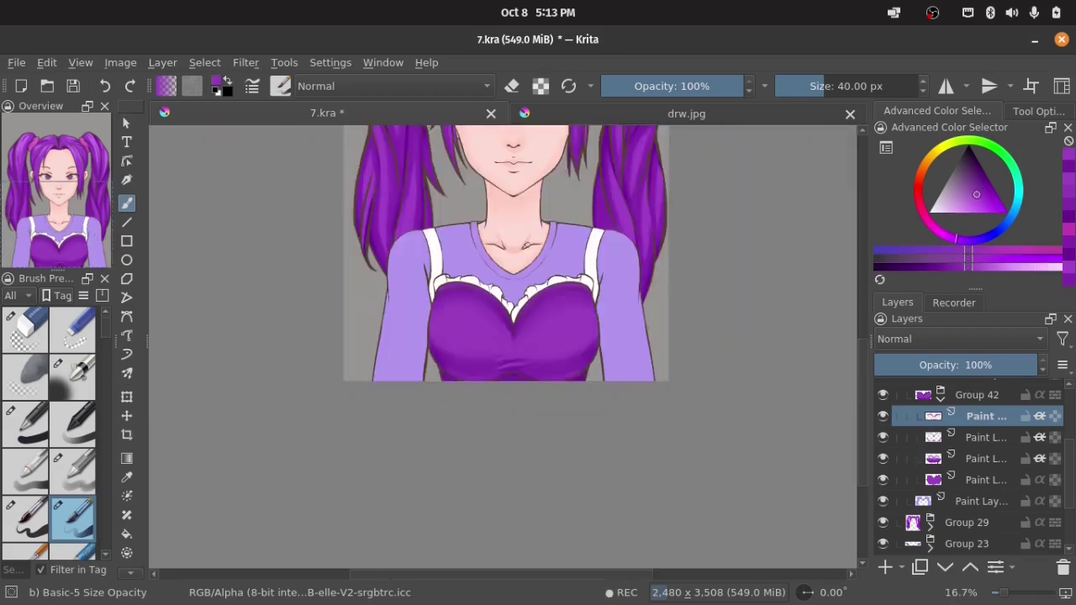
key(plus)
key(plus)
key(plus)
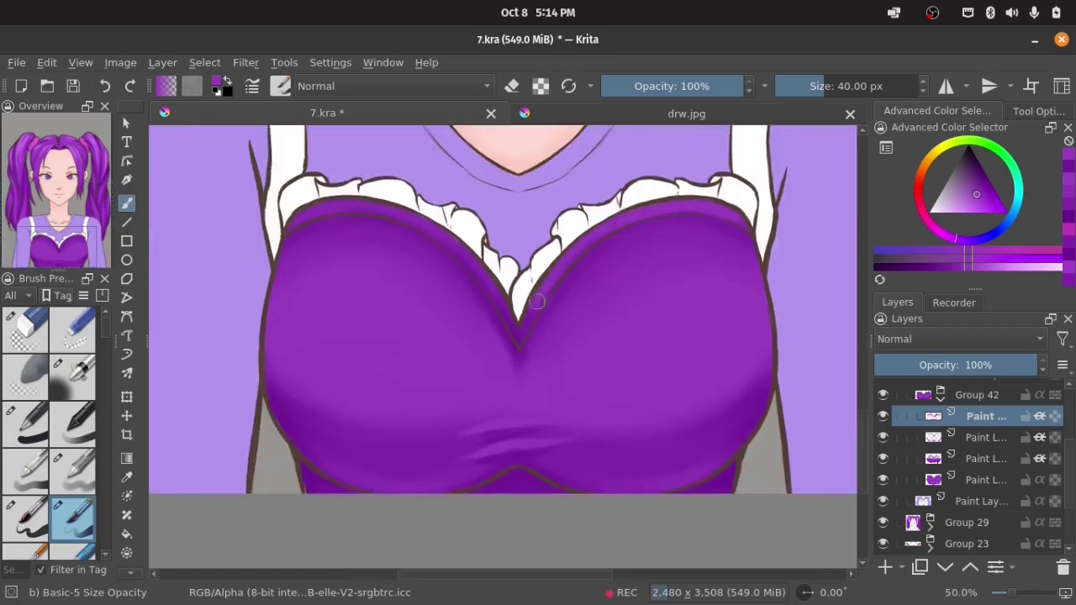
drag(355, 203, 490, 273)
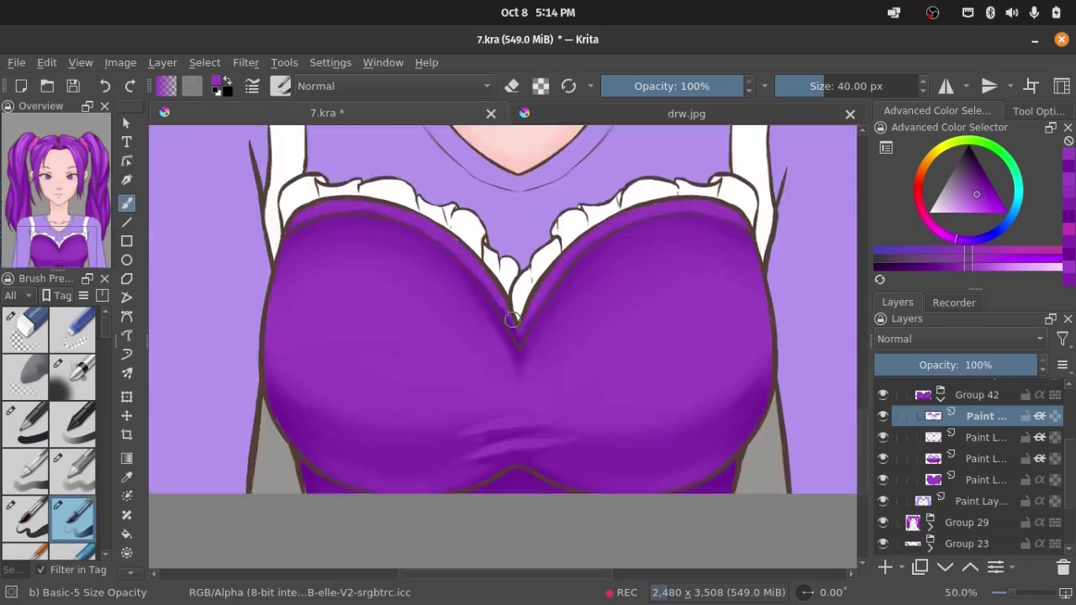
key(minus)
key(minus)
key(minus)
Zoom in on the chest, expand Group 46, and load the soft airbrush with a lighter purple.
scroll(958, 454, down, 3)
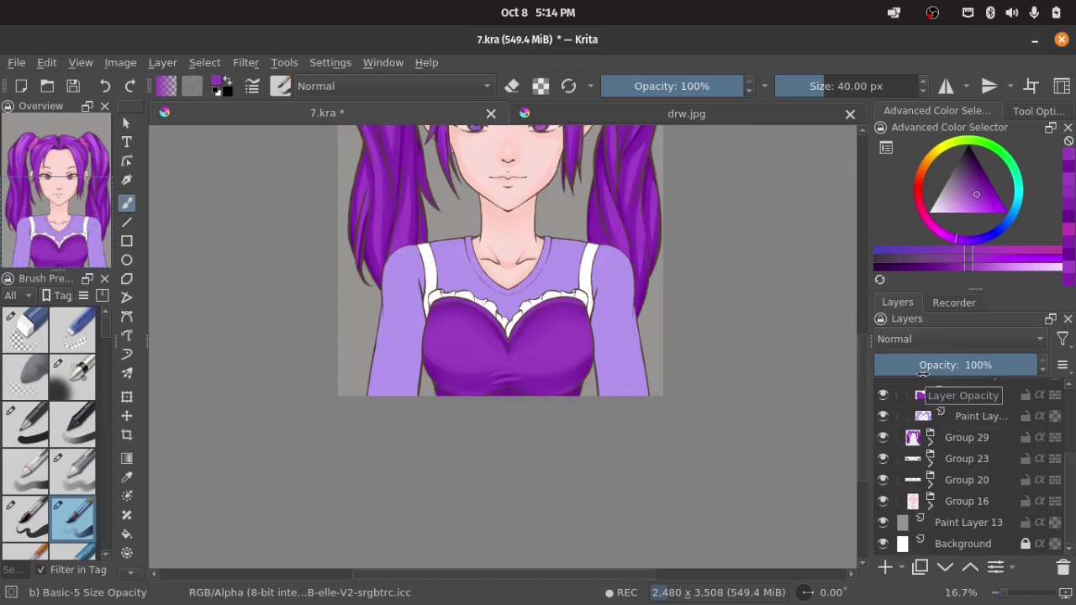
key(plus)
key(plus)
scroll(596, 275, up, 2)
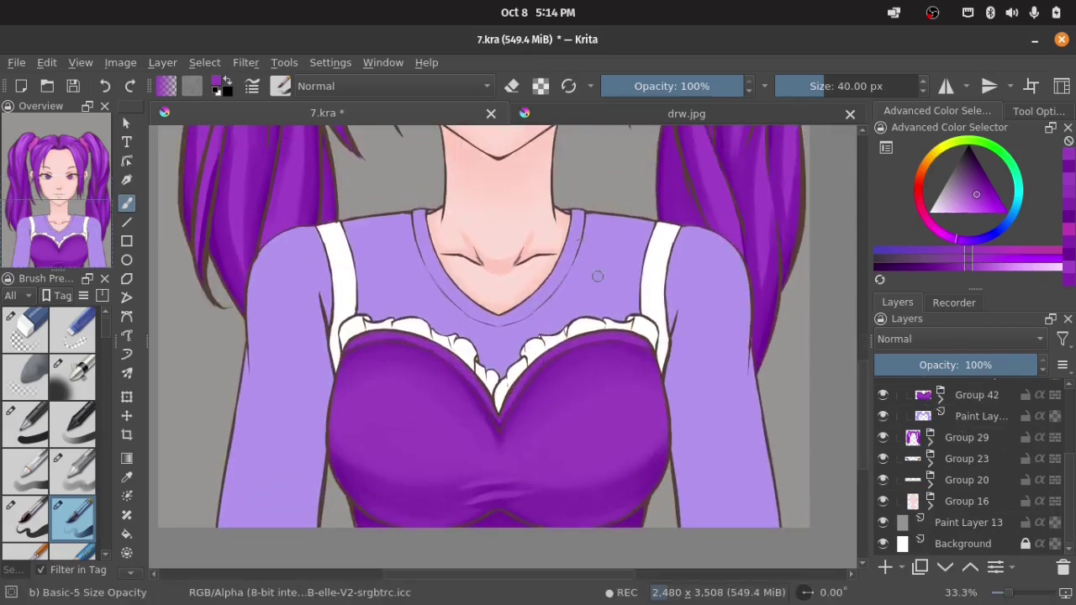
click(941, 416)
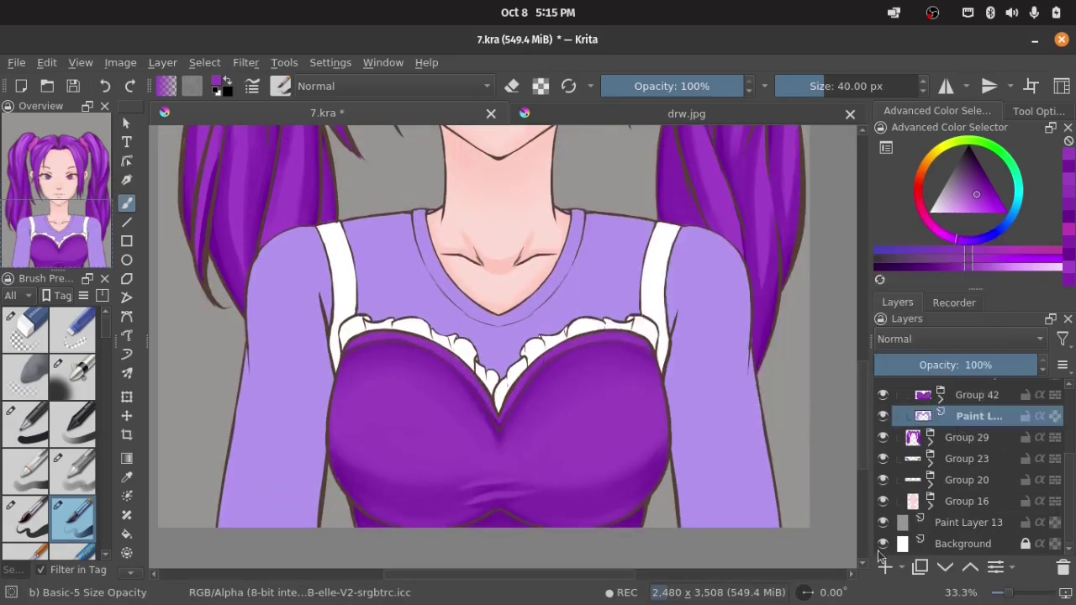
ctrl+click(710, 266)
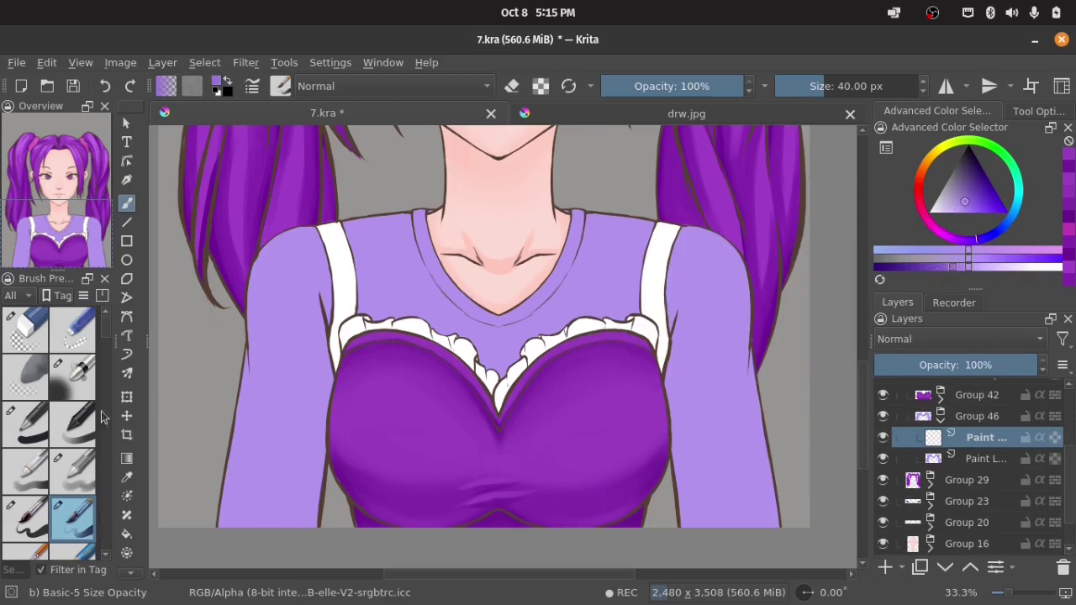
click(72, 376)
Airbrush darker shading along both sleeve edges, the frilled neckline and the chest by the right strap.
drag(323, 395, 323, 508)
drag(672, 331, 673, 509)
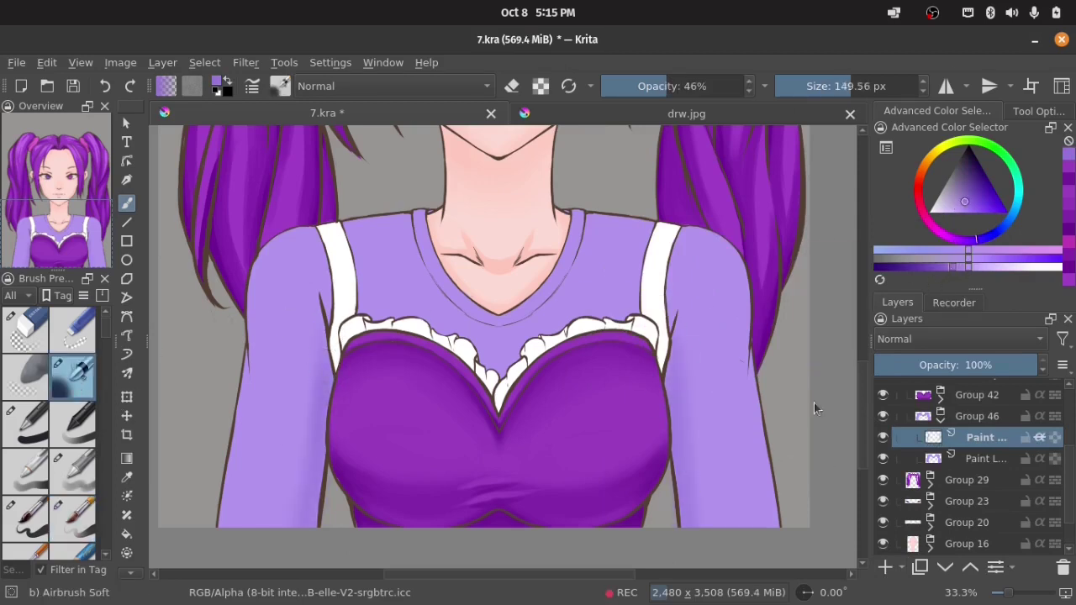
drag(228, 386, 229, 514)
drag(759, 400, 761, 469)
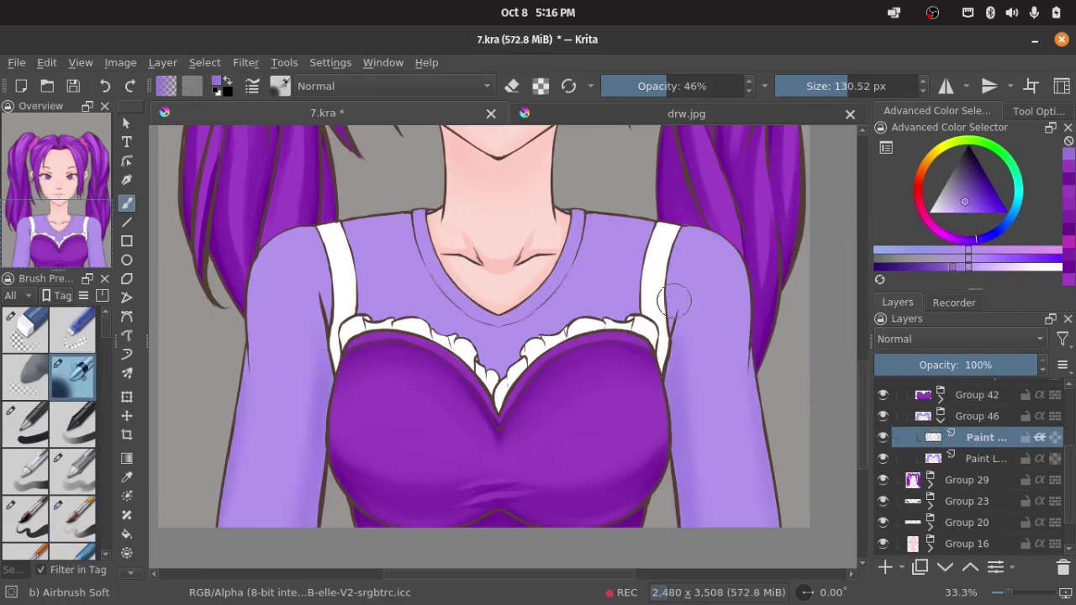
drag(248, 252, 254, 421)
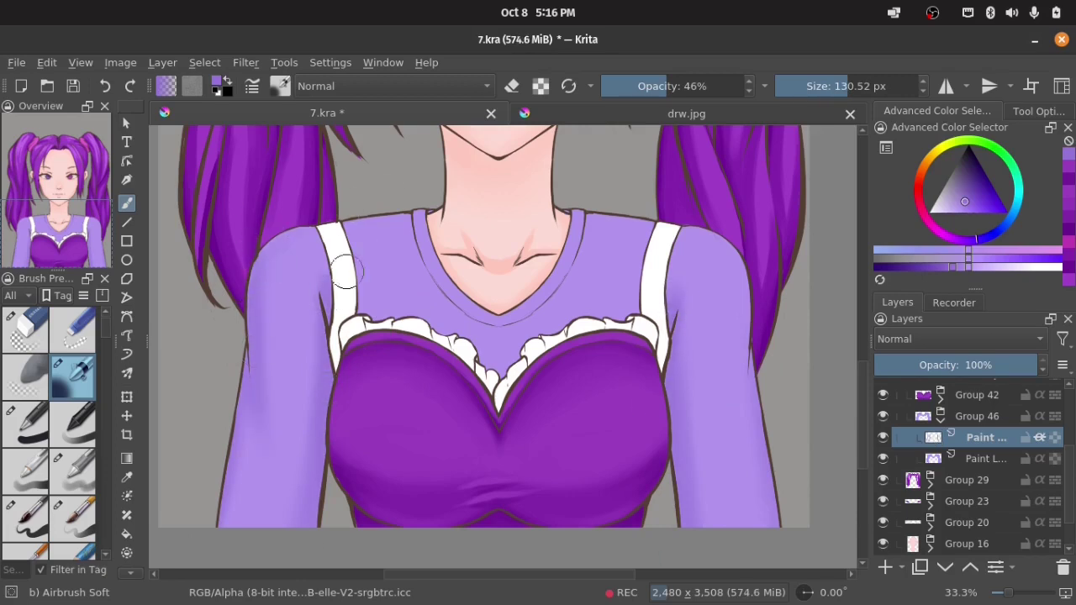
drag(345, 269, 354, 298)
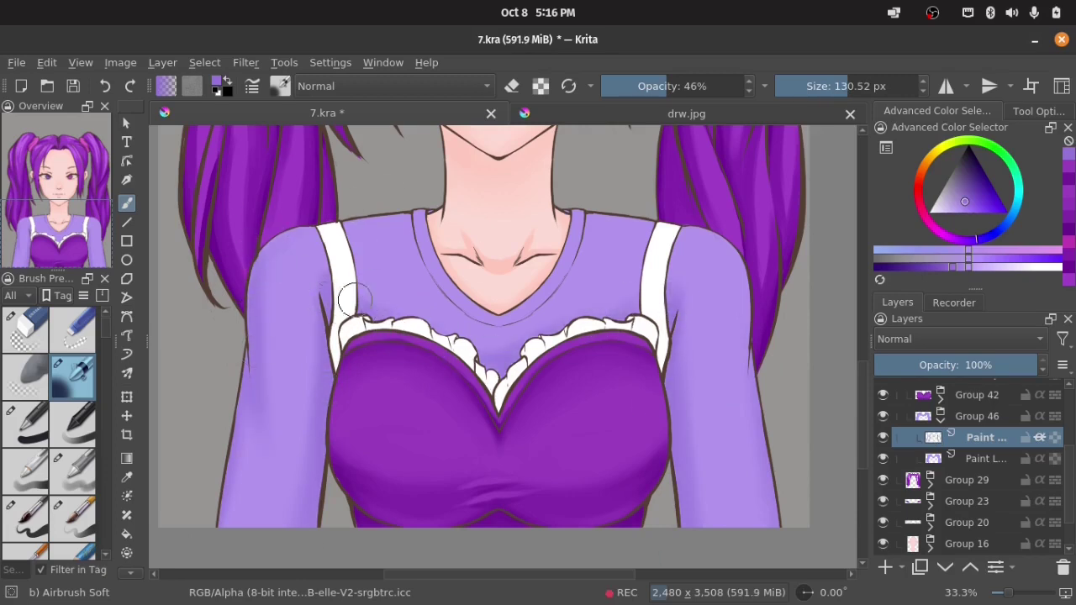
drag(637, 306, 646, 241)
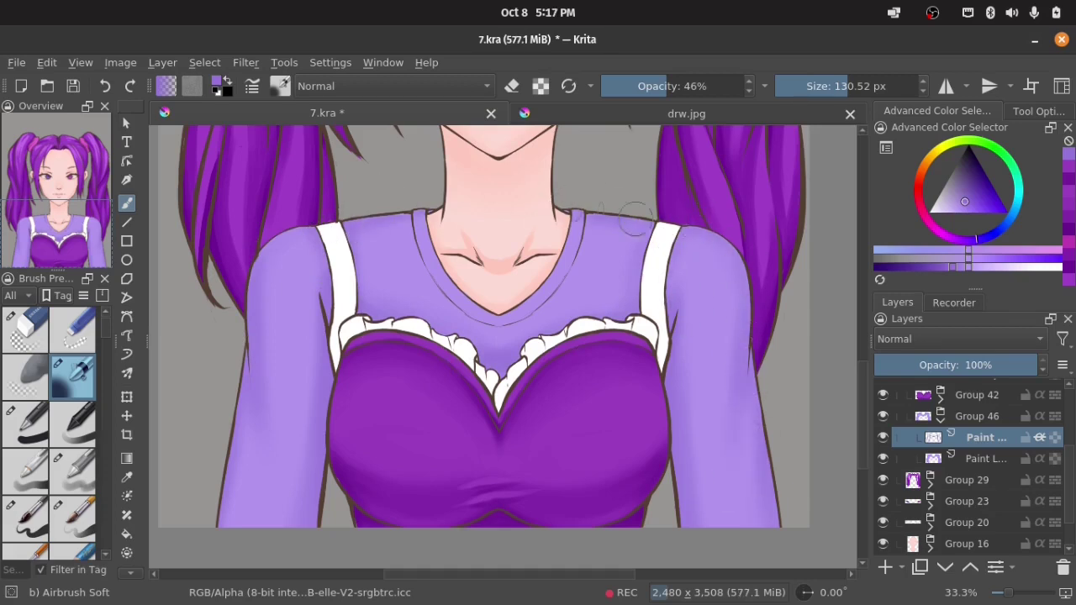
Switch to the 40 px Basic-5 brush and paint fold lines on the left and right sleeves.
key(slash)
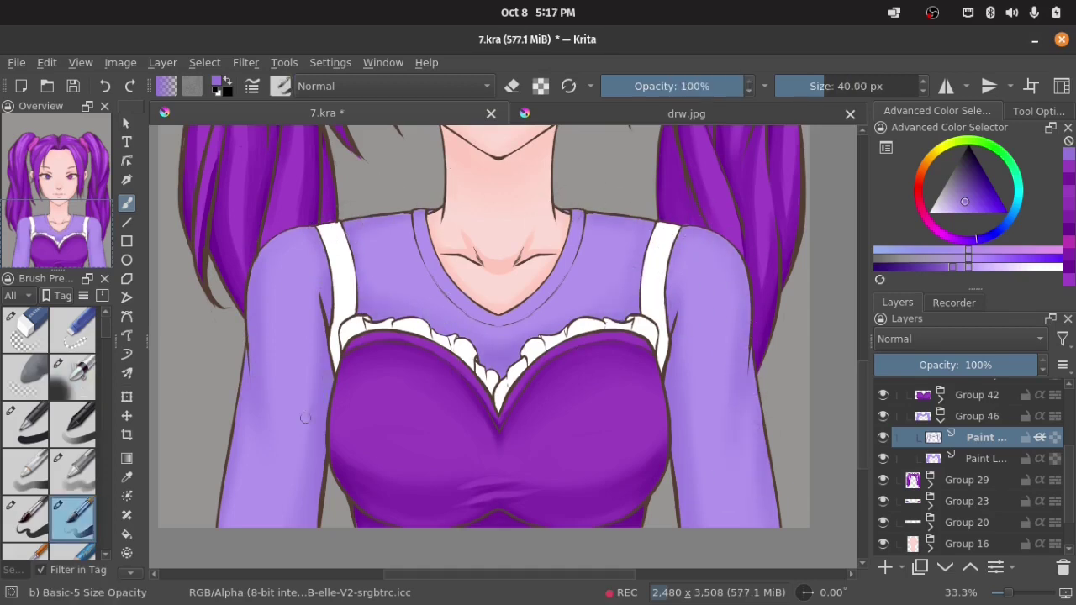
drag(283, 442, 310, 412)
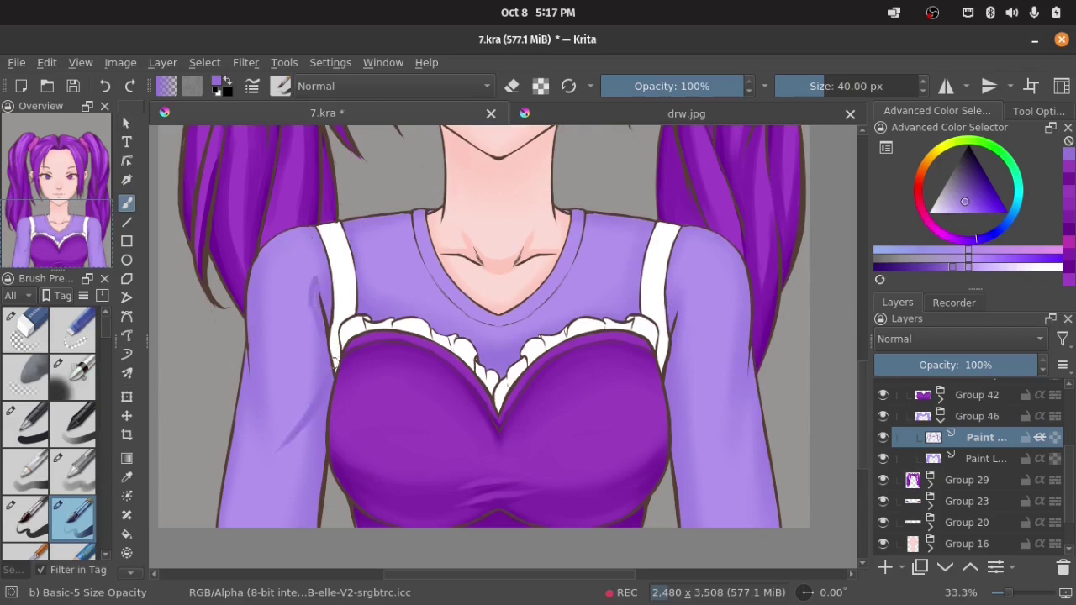
drag(687, 297, 682, 344)
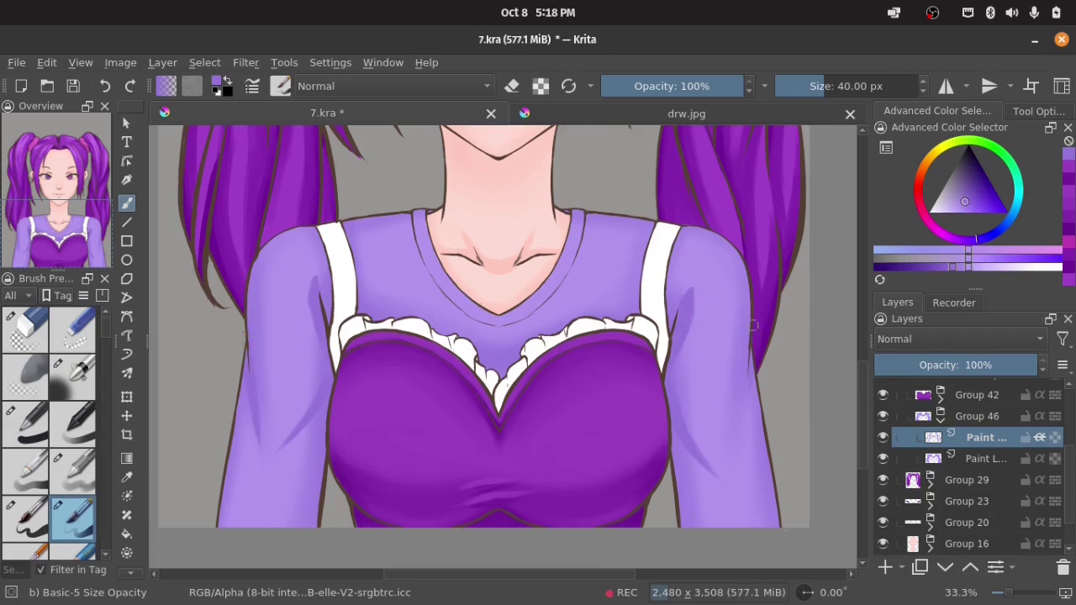
Eyedrop shirt purples near the neckline and shoulder, then darken the right side of the collar.
ctrl+click(358, 294)
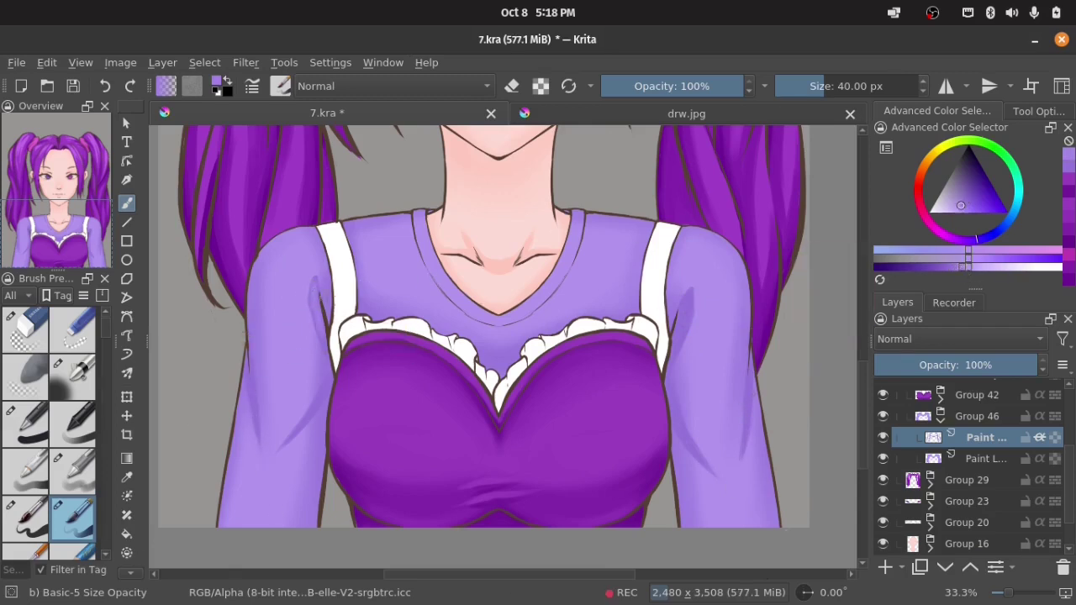
ctrl+click(421, 245)
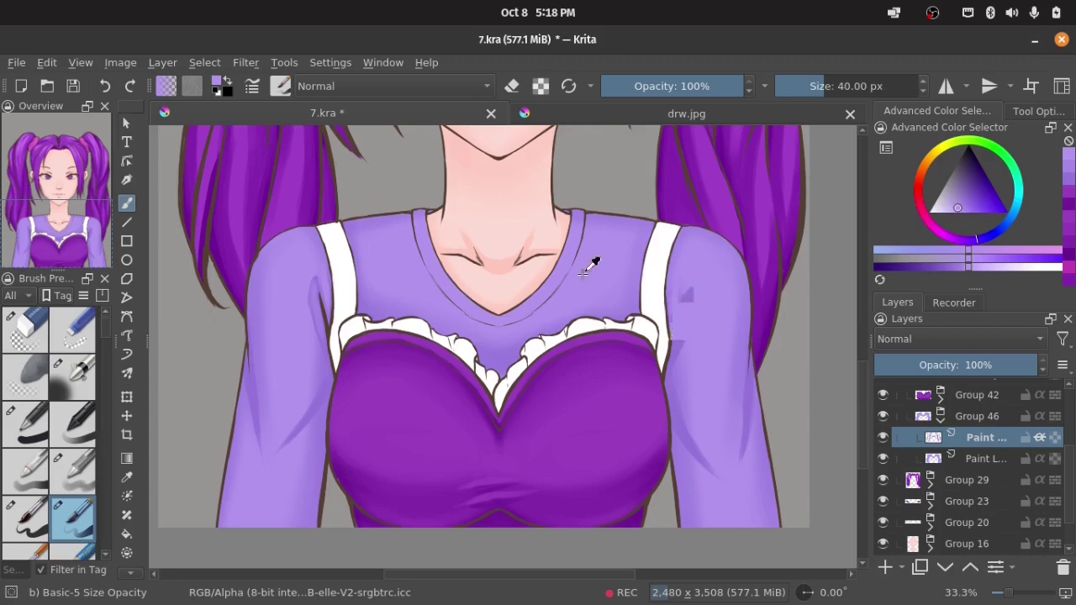
ctrl+click(679, 320)
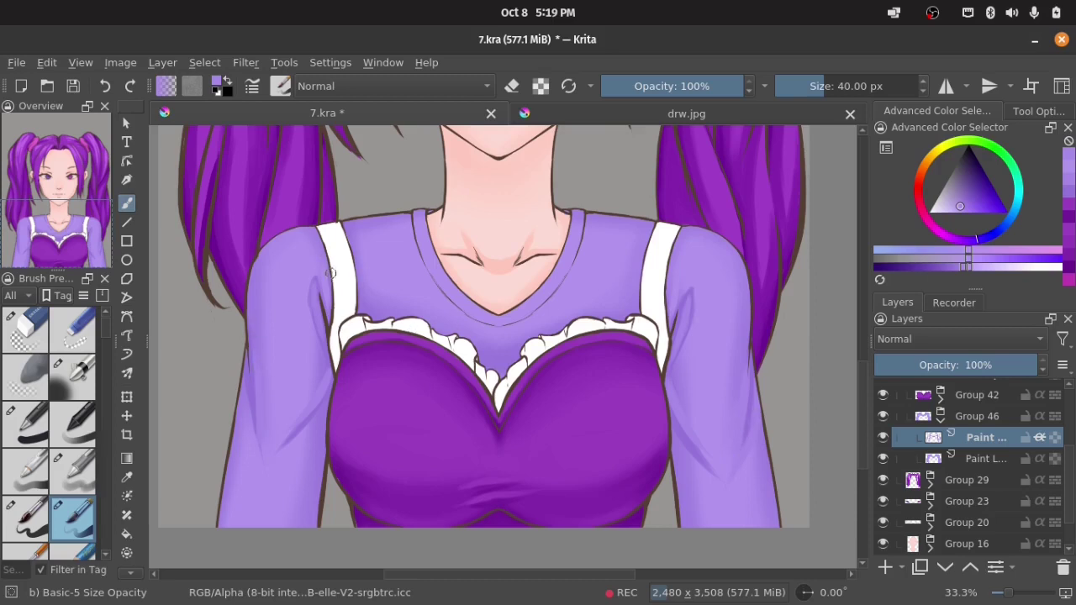
ctrl+click(370, 285)
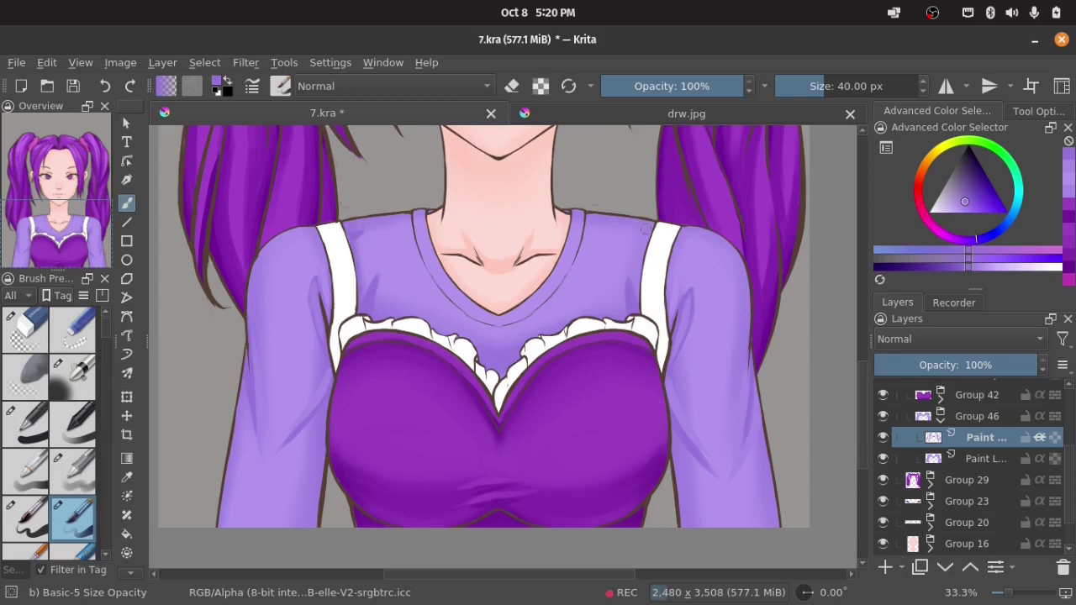
ctrl+click(370, 286)
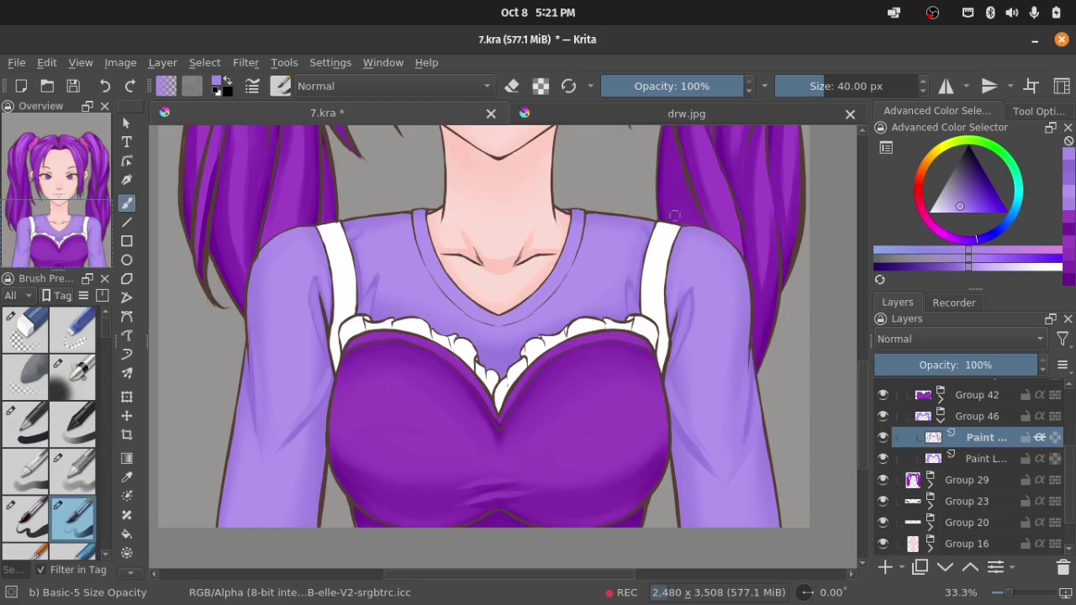
ctrl+click(412, 240)
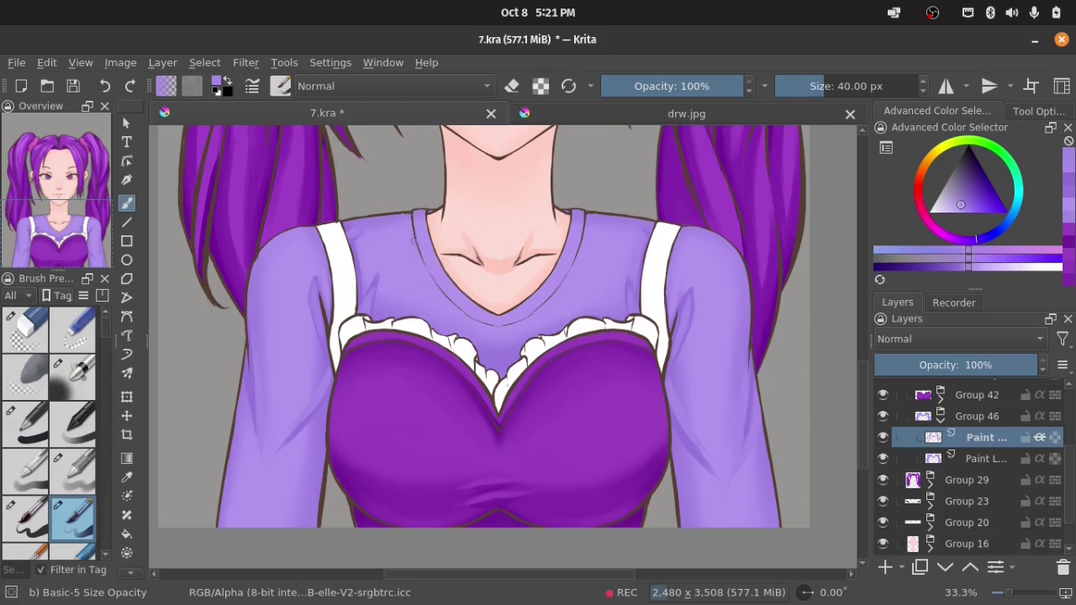
drag(578, 232, 569, 280)
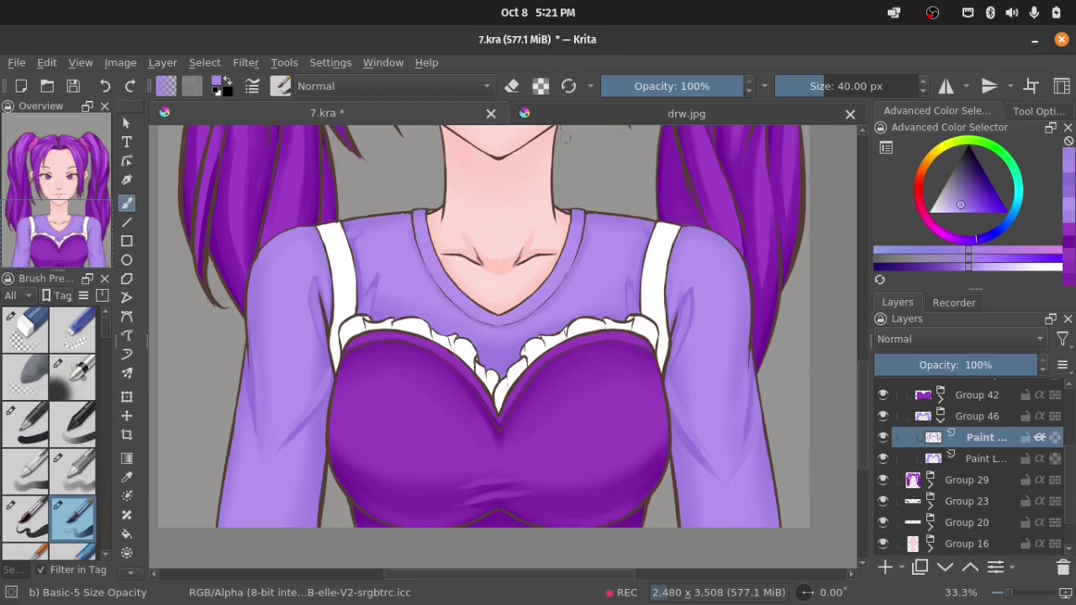
Fit the image in view and group the two shirt paint layers into Group 48.
key(2)
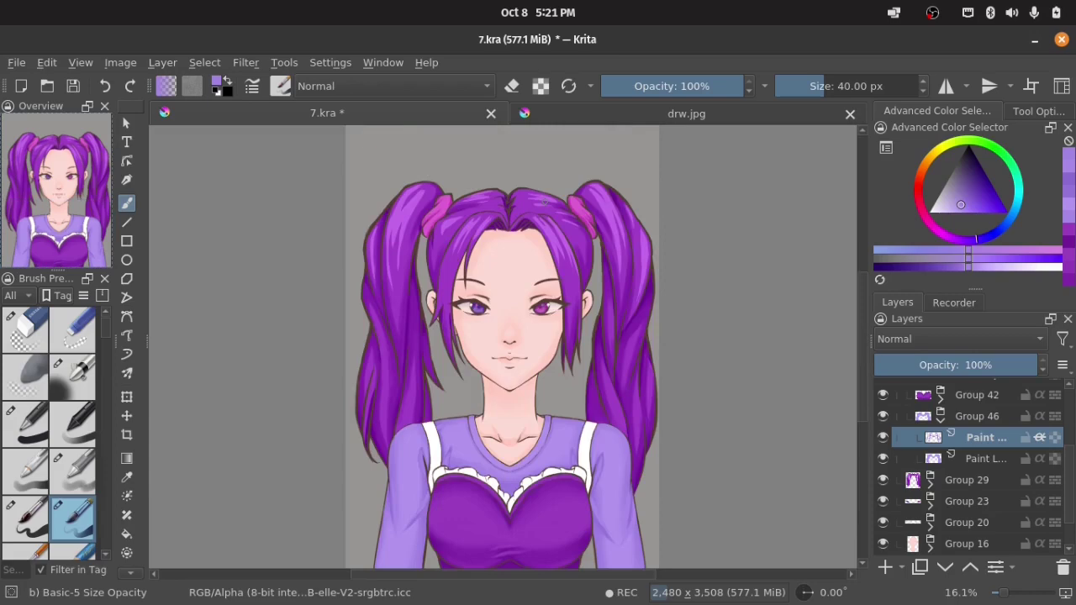
key(ctrl+g)
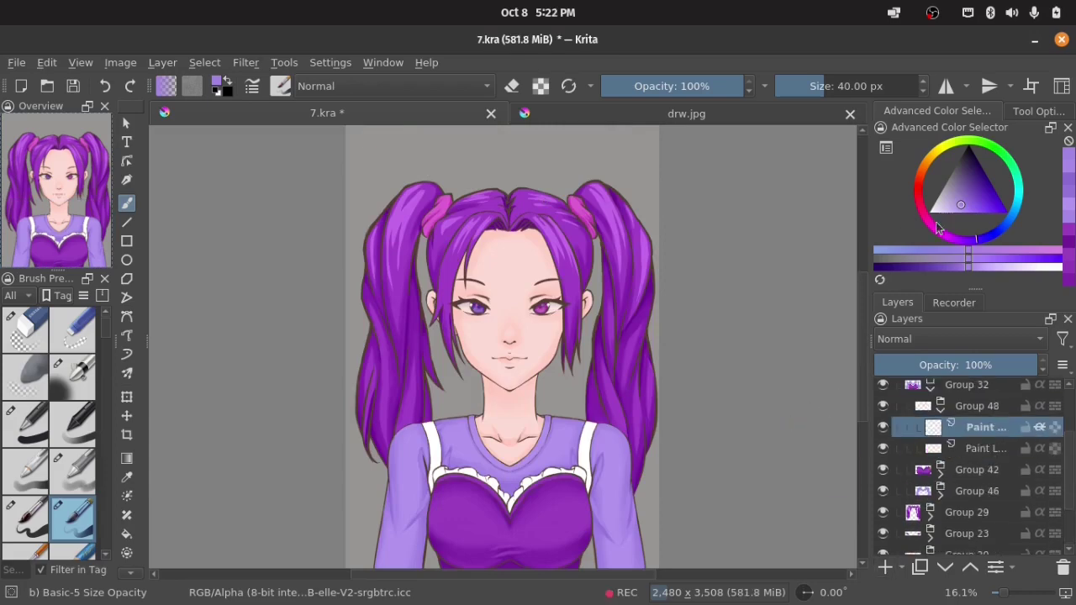
scroll(482, 488, up, 2)
scroll(481, 488, up, 2)
Paint lilac shading under and inside the left, centre and right collar ruffles.
scroll(482, 488, up, 2)
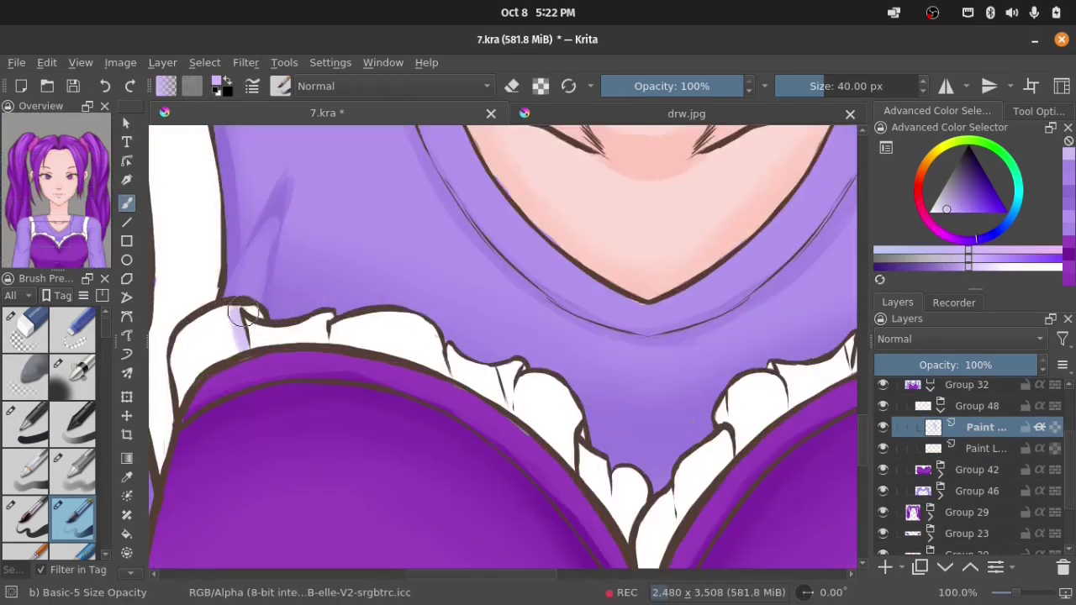
mouse_move(242, 314)
mouse_down()
mouse_move(504, 382)
mouse_move(519, 367)
mouse_move(562, 394)
mouse_move(582, 462)
mouse_up()
mouse_move(202, 332)
mouse_down()
mouse_move(190, 344)
mouse_move(182, 329)
mouse_move(191, 404)
mouse_up()
mouse_move(580, 466)
mouse_down()
mouse_move(500, 365)
mouse_move(551, 437)
mouse_up()
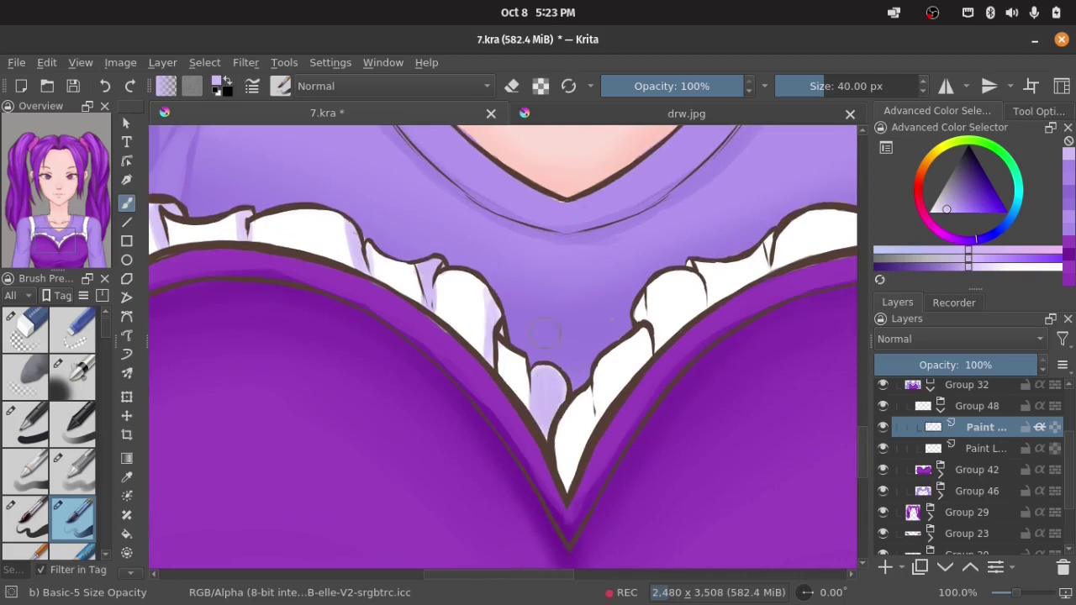
drag(607, 357, 592, 463)
drag(643, 296, 660, 348)
drag(702, 267, 708, 290)
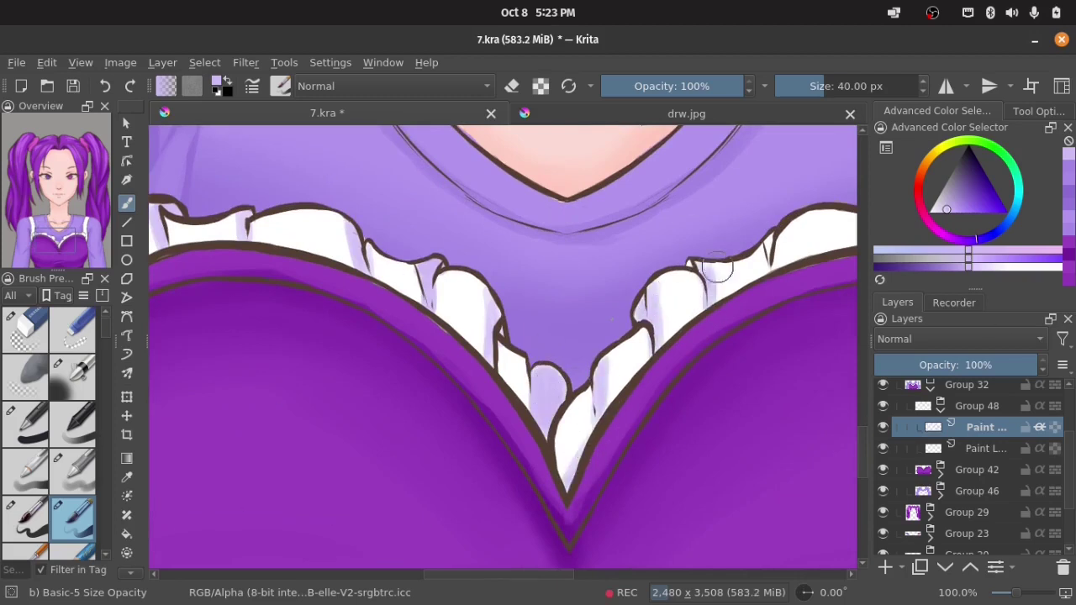
mouse_move(781, 241)
mouse_down()
mouse_move(663, 316)
mouse_move(702, 328)
mouse_up()
Erase stray strokes near the right ruffle and retouch the ruffle outlines.
key(e)
key(e)
mouse_move(785, 303)
mouse_down()
mouse_move(673, 309)
mouse_move(660, 319)
mouse_move(664, 336)
mouse_up()
key(e)
key(e)
drag(731, 290, 735, 336)
drag(806, 349, 803, 383)
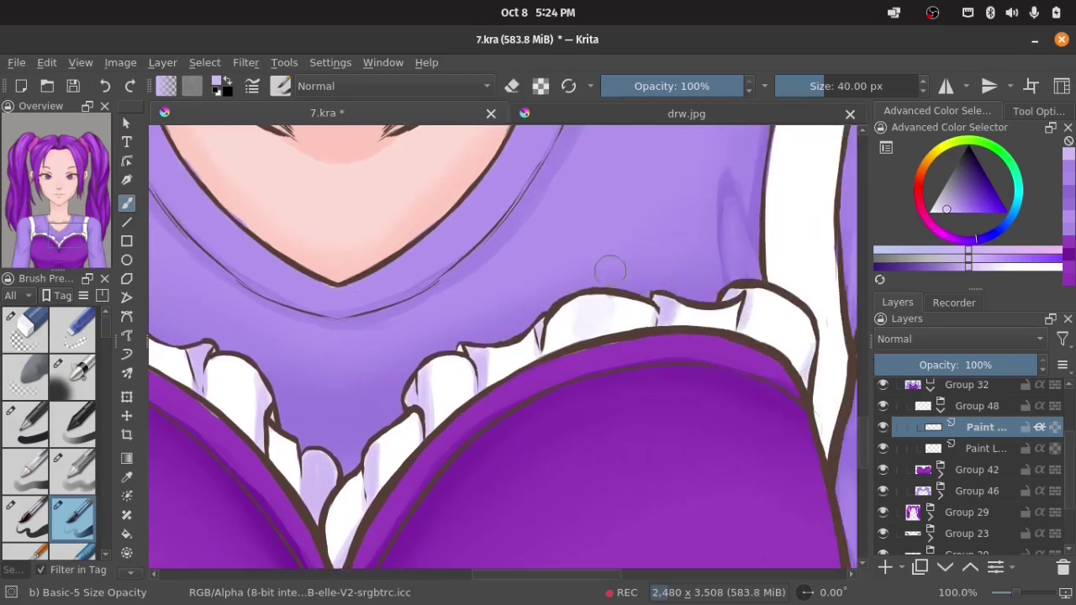
drag(593, 292, 576, 334)
key(e)
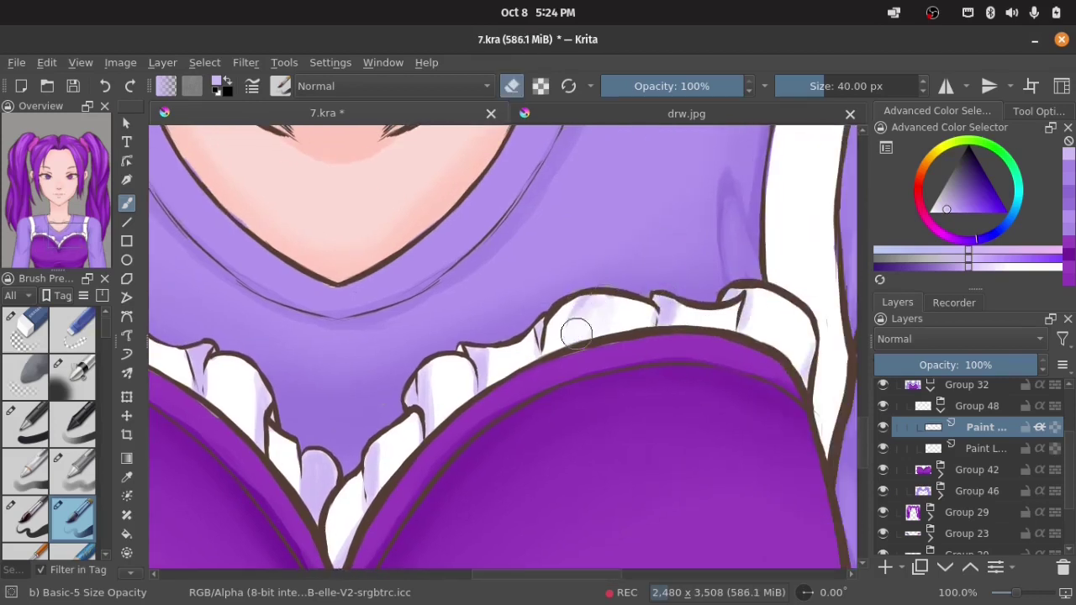
key(e)
Add pale lavender highlights to the ruffle shading.
ctrl+click(588, 315)
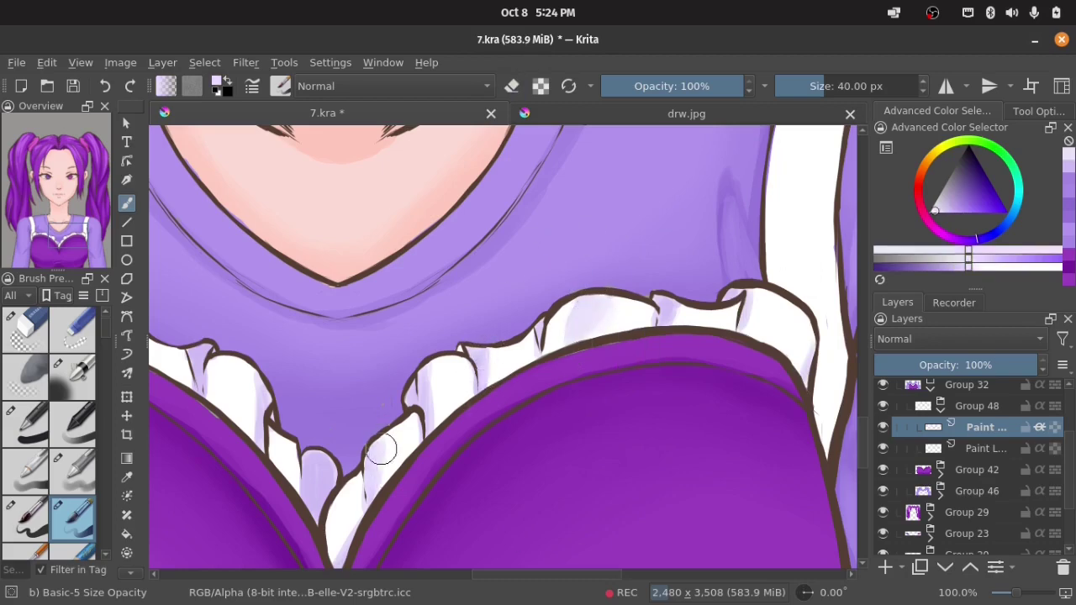
drag(381, 451, 362, 496)
drag(320, 458, 307, 517)
ctrl+click(583, 304)
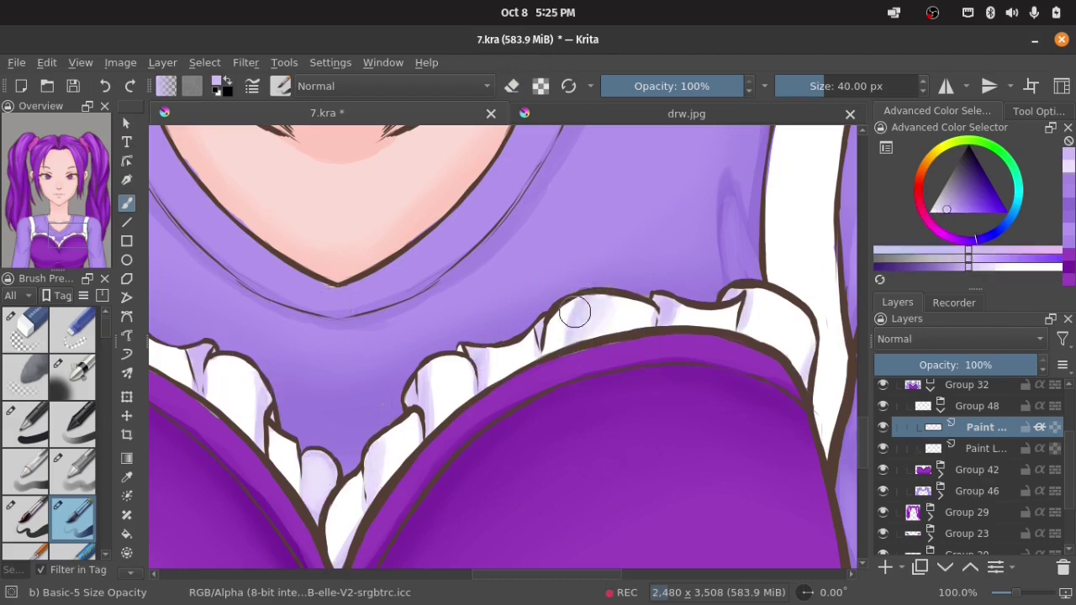
key(2)
key(1)
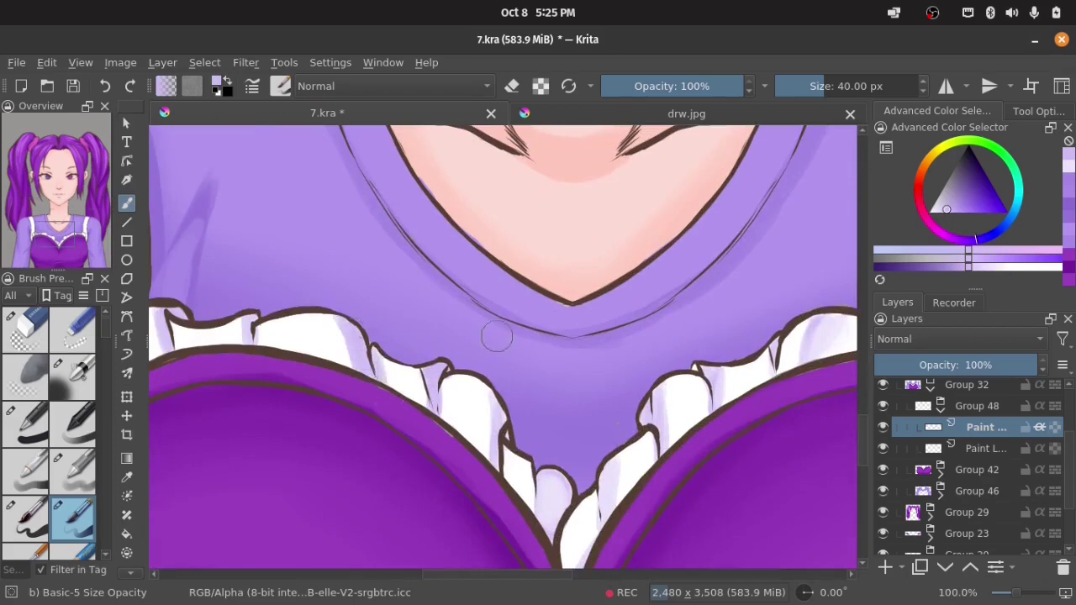
Zoom out and darken the shirt along the left and right strap edges.
key(minus)
key(minus)
key(minus)
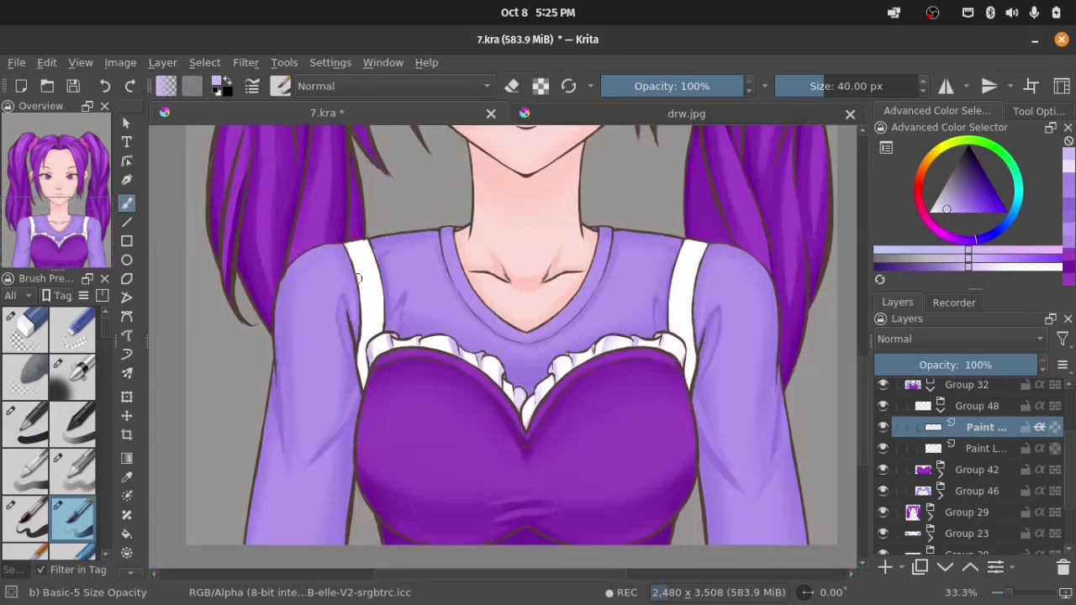
drag(361, 316, 365, 387)
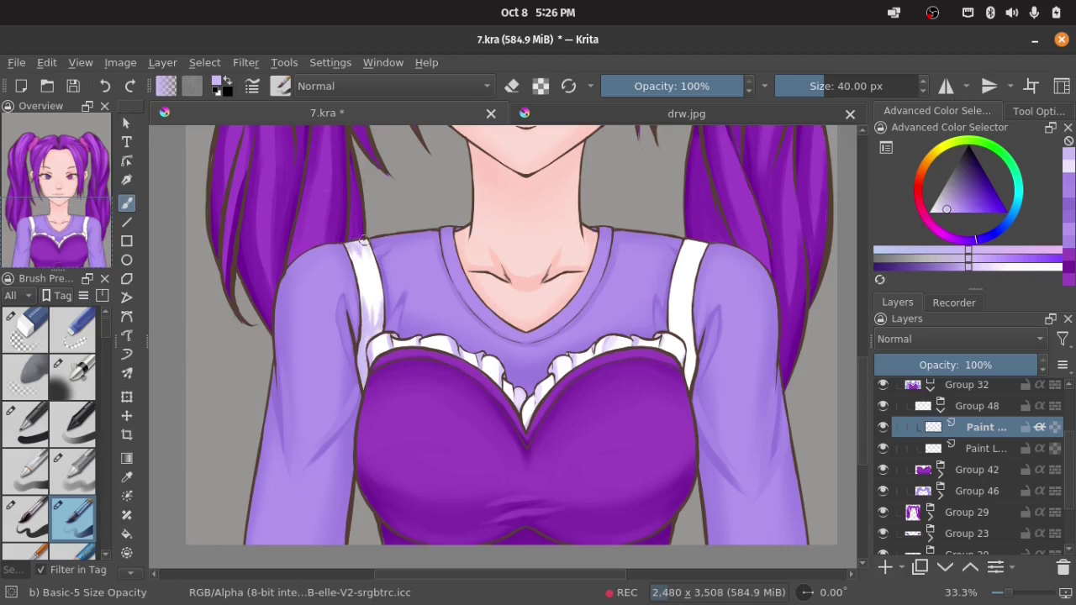
drag(688, 345, 689, 388)
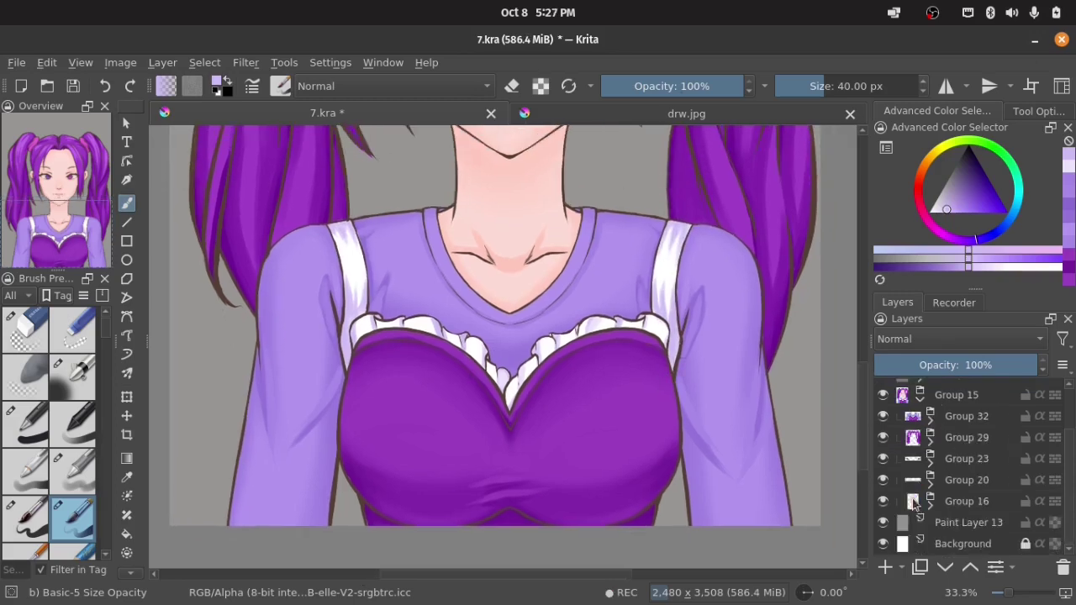
On the paint layer under Group 16, paint a purple shadow band under the chin.
click(1038, 522)
scroll(966, 471, down, 2)
scroll(576, 385, up, 5)
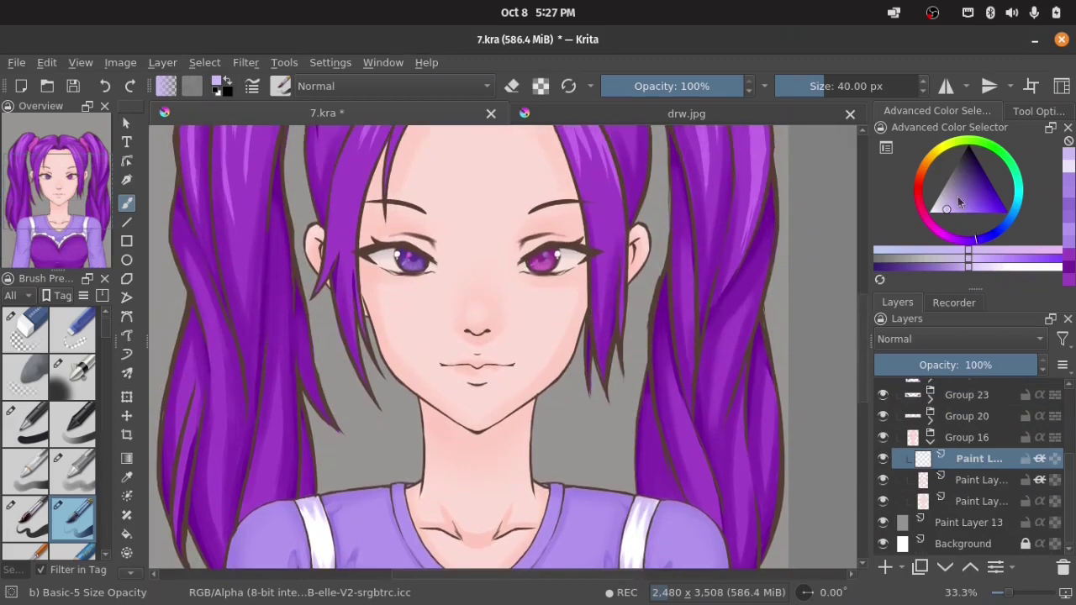
mouse_move(521, 415)
mouse_down()
mouse_move(458, 431)
mouse_move(420, 402)
mouse_move(530, 428)
mouse_move(425, 441)
mouse_up()
drag(529, 437, 511, 451)
drag(424, 462, 528, 455)
Erase the middle and upper-left edge of the purple neck band with a 40 px eraser.
key(e)
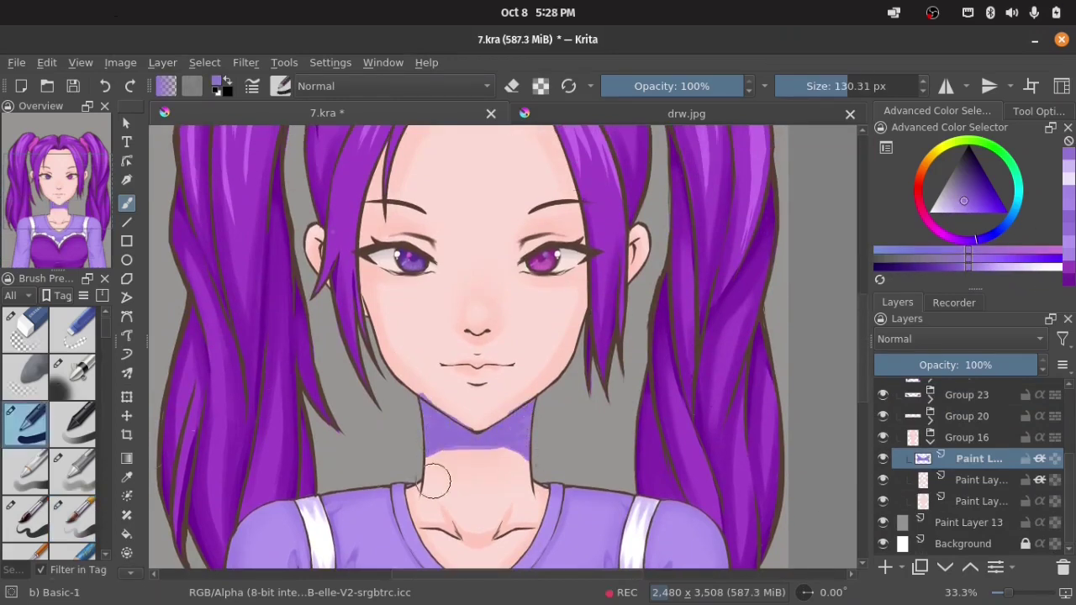
drag(437, 474, 513, 458)
drag(437, 458, 511, 473)
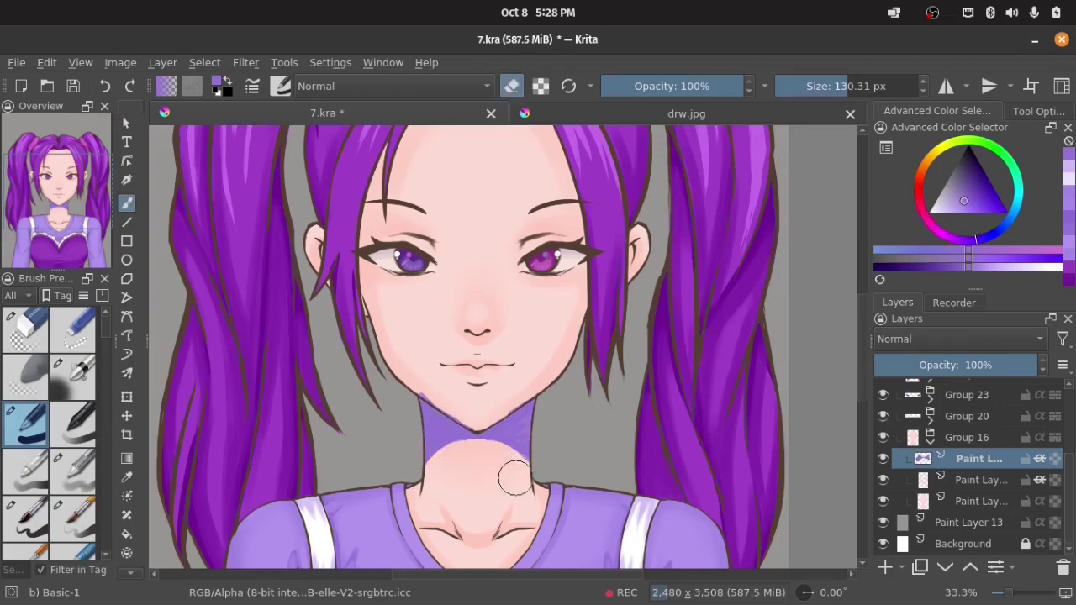
key(/)
drag(422, 397, 470, 427)
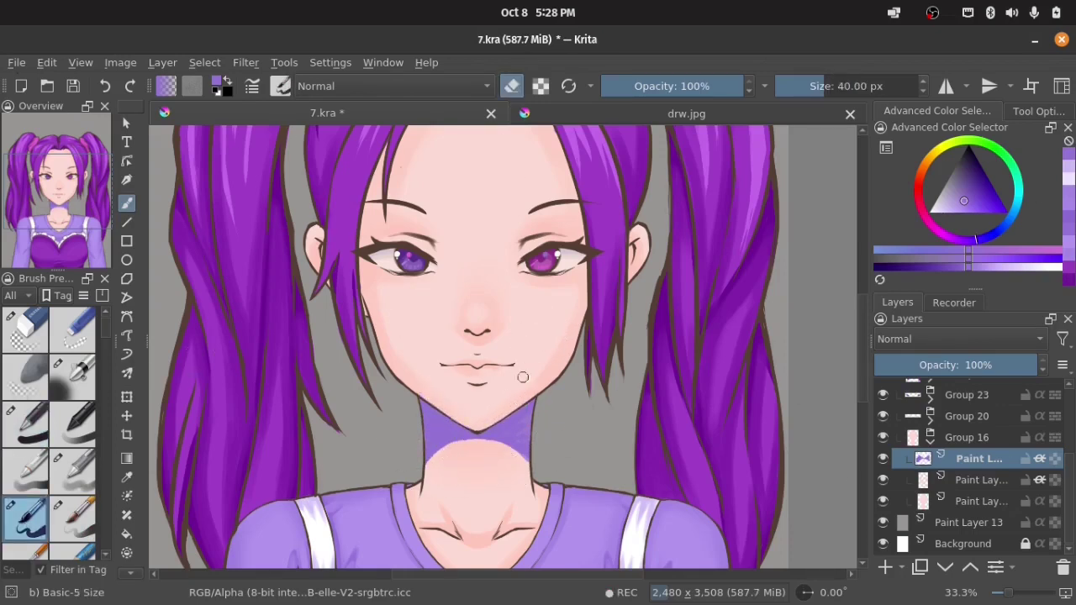
Add soft Airbrush Soft shading to the neck and lower the layer to 33% opacity.
key(h)
key(/)
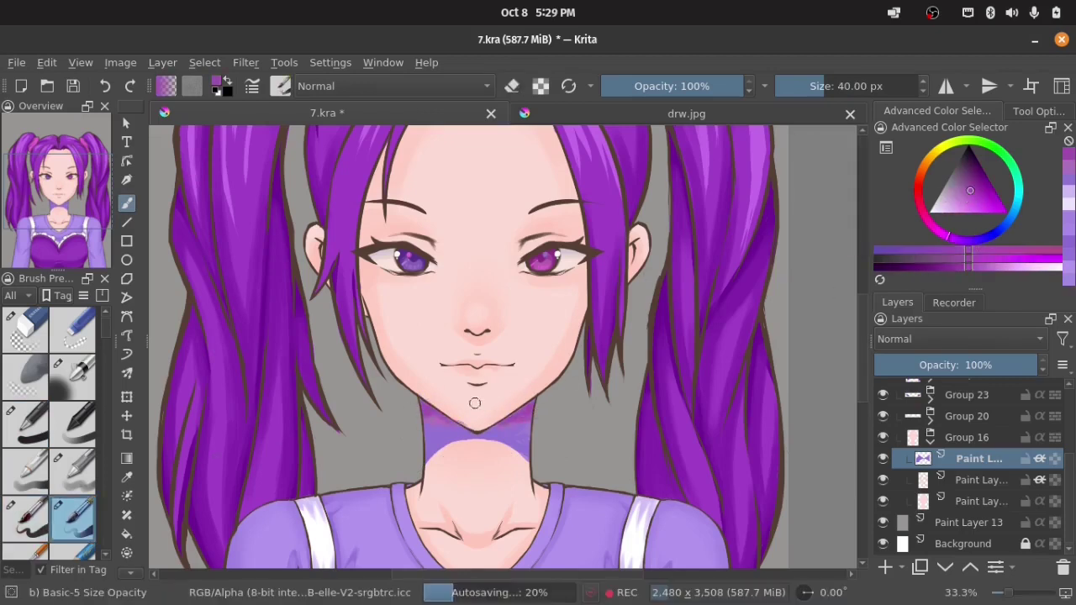
key(e)
key(e)
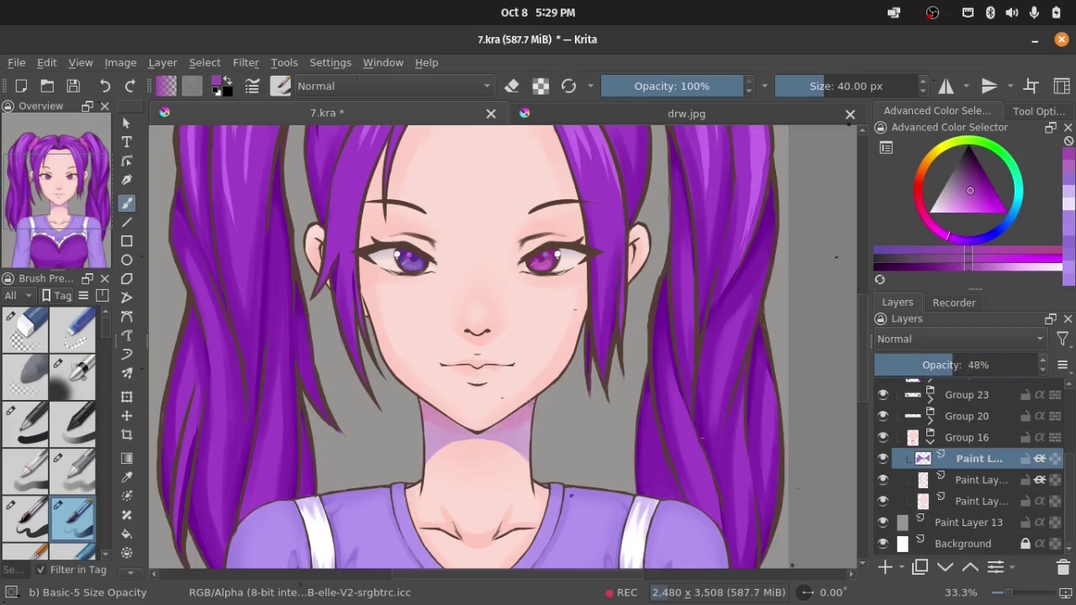
key(/)
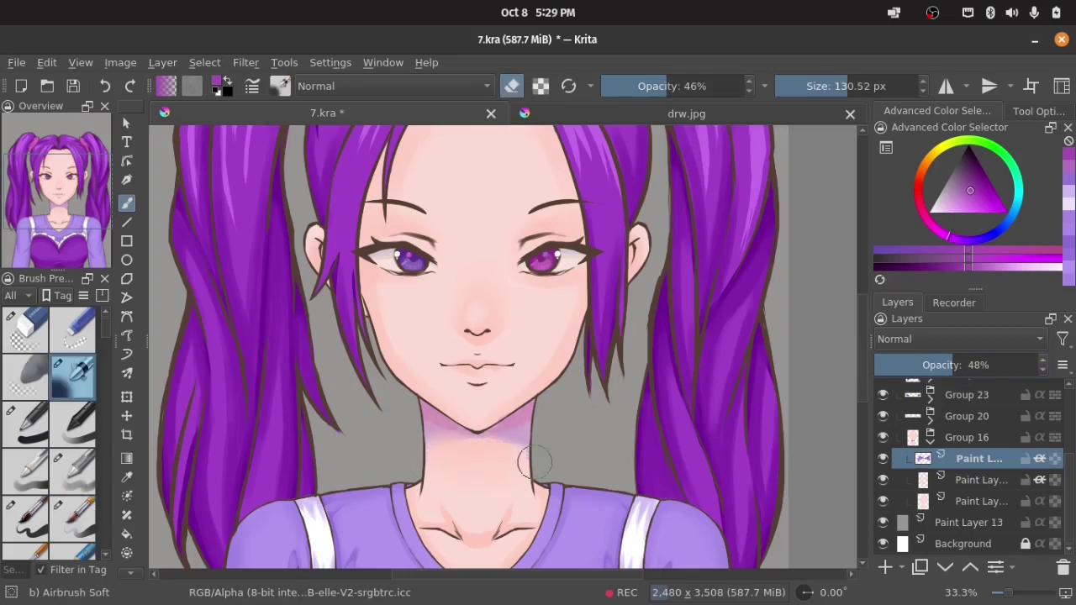
key(e)
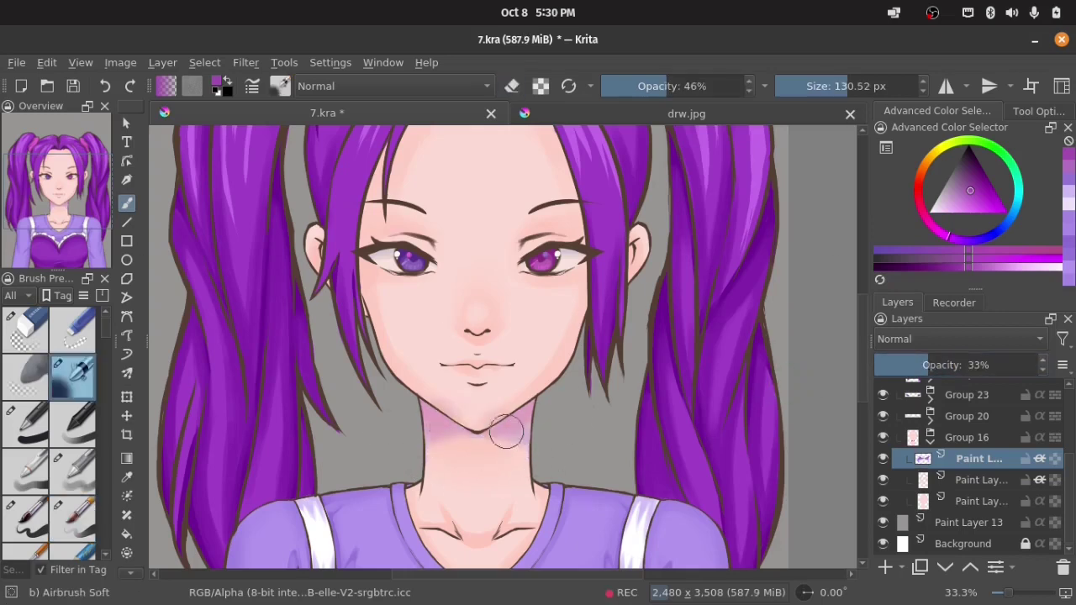
mouse_move(506, 431)
mouse_down()
mouse_move(437, 430)
mouse_move(513, 425)
mouse_up()
key(/)
Add a new layer and sample the forehead skin tone for the Basic-4 Flow Opacity brush.
click(27, 329)
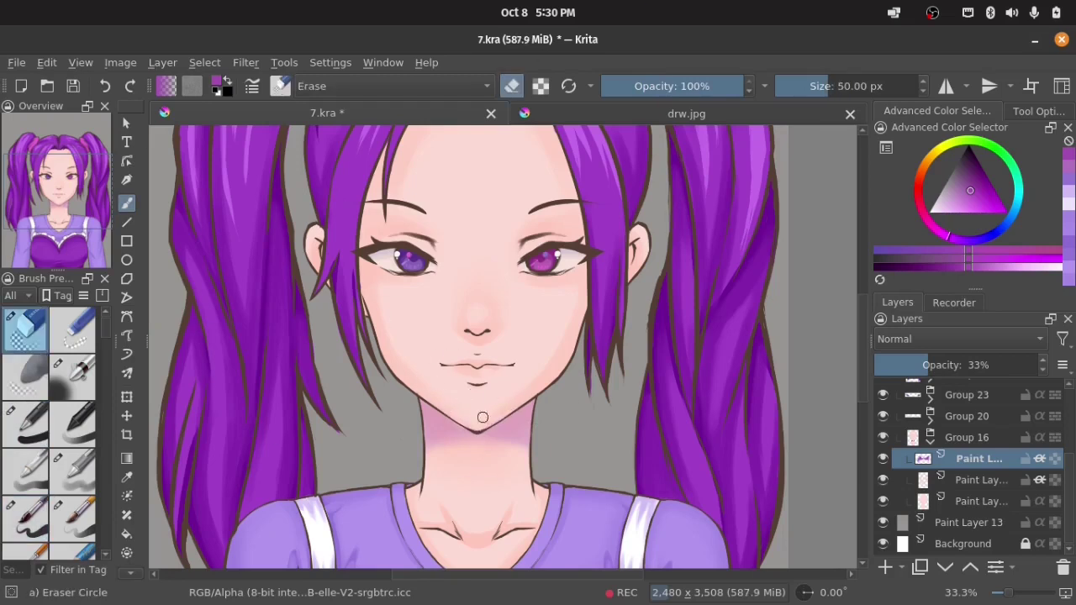
click(885, 567)
click(72, 471)
ctrl+click(555, 210)
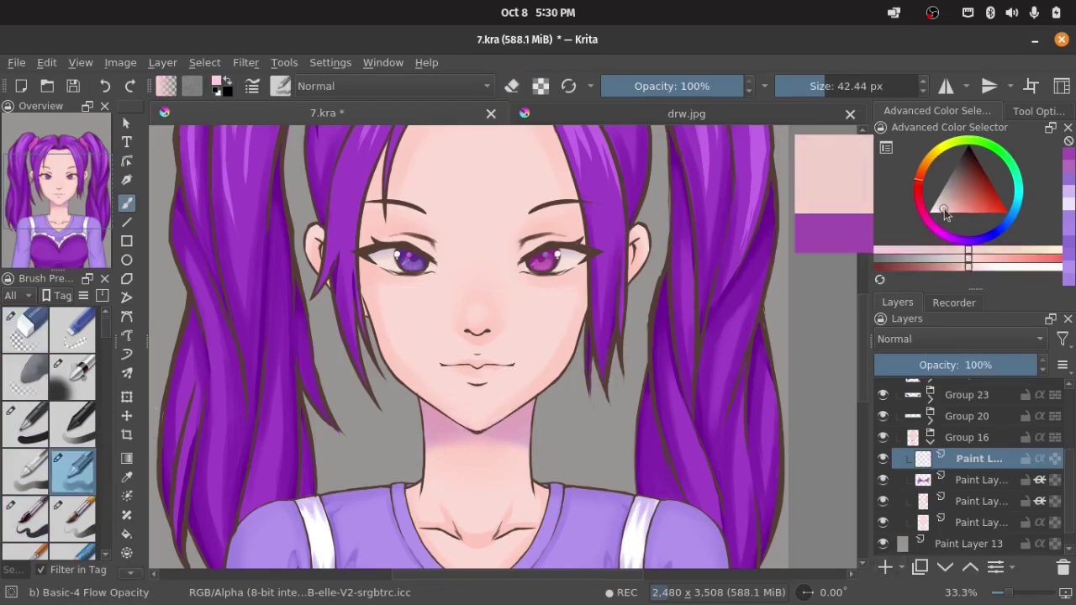
drag(555, 211, 555, 311)
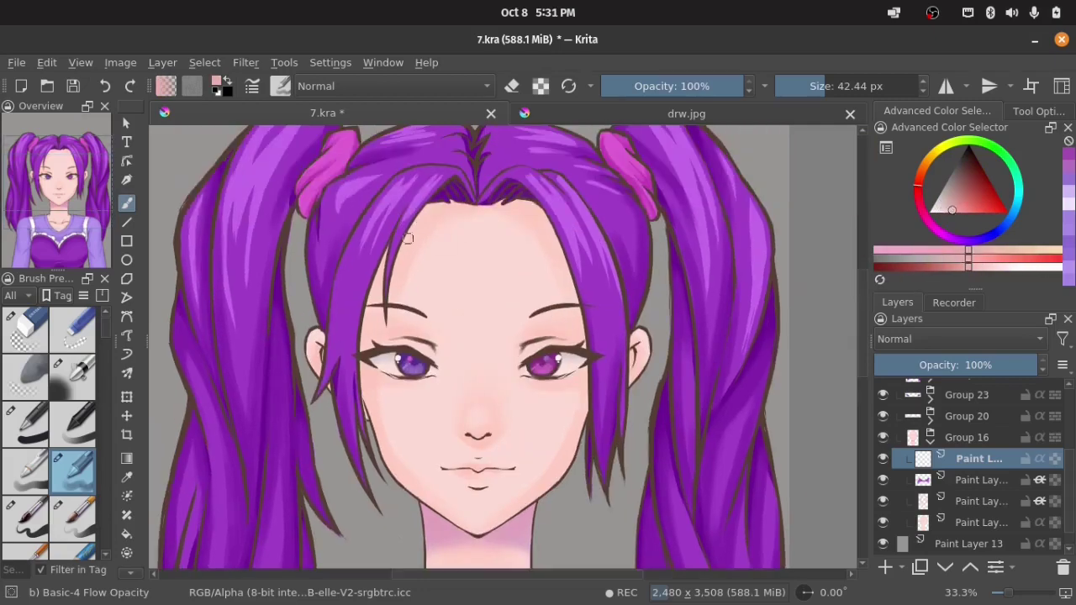
ctrl+click(440, 211)
click(954, 208)
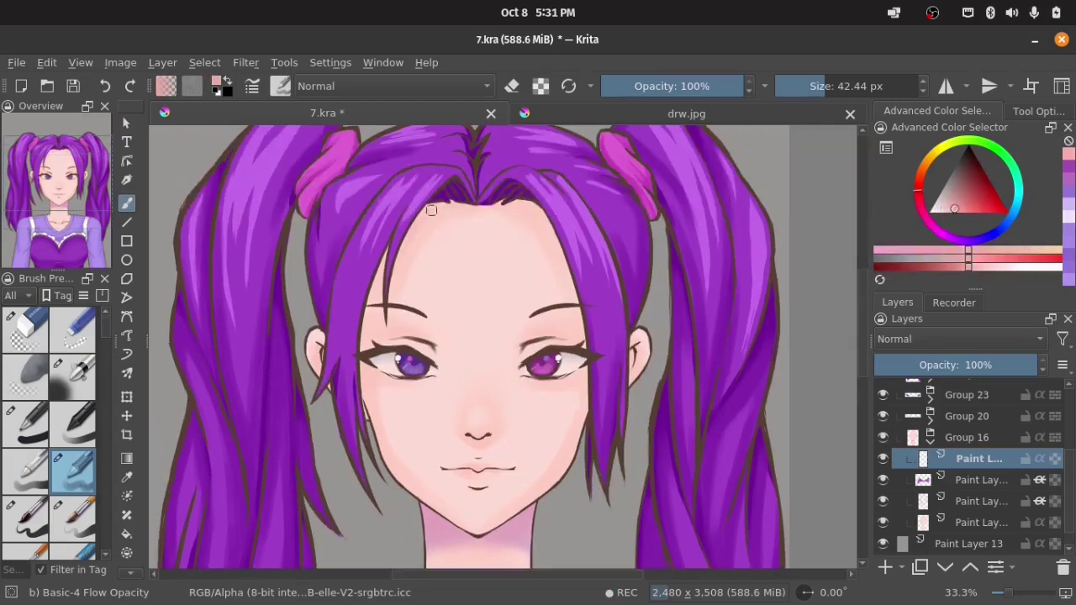
Paint skin tone over the left and right forehead hairline.
mouse_move(430, 209)
mouse_down()
mouse_move(397, 282)
mouse_move(534, 200)
mouse_move(559, 256)
mouse_up()
drag(374, 260, 381, 279)
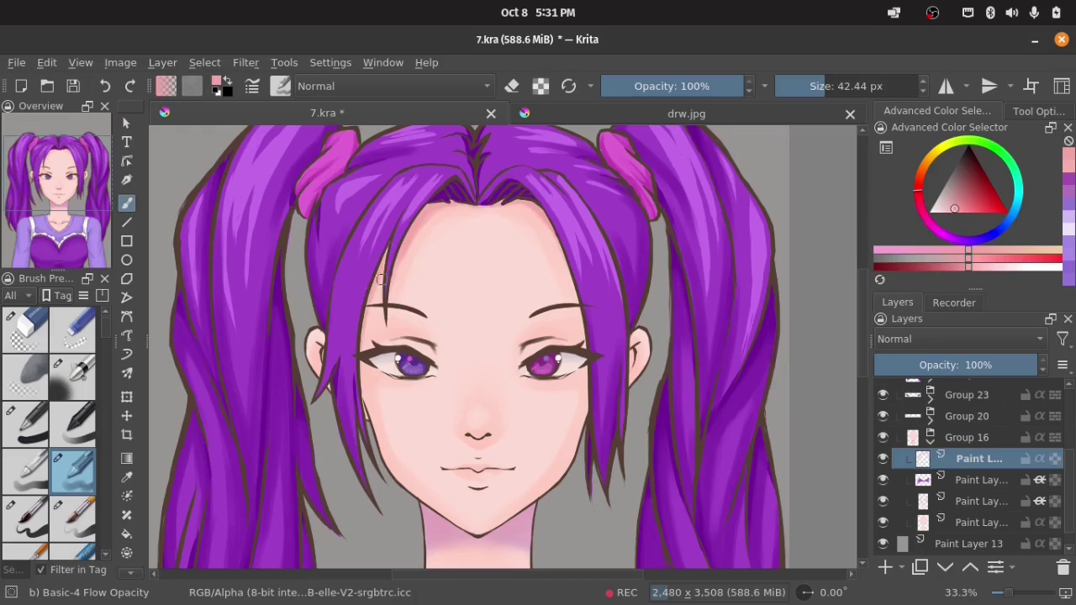
drag(555, 234, 576, 301)
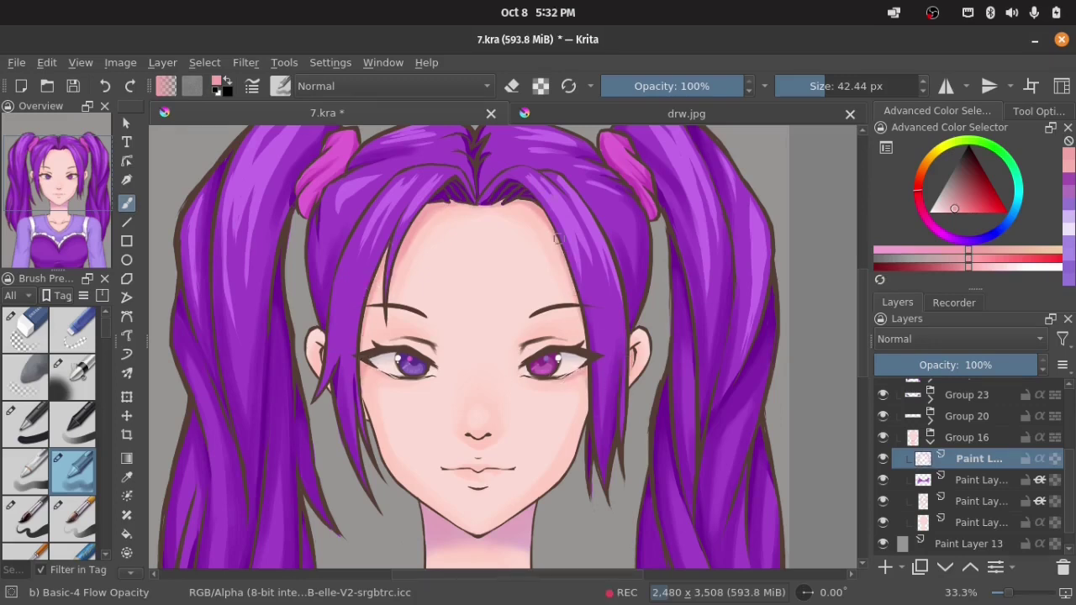
scroll(555, 238, down, 1)
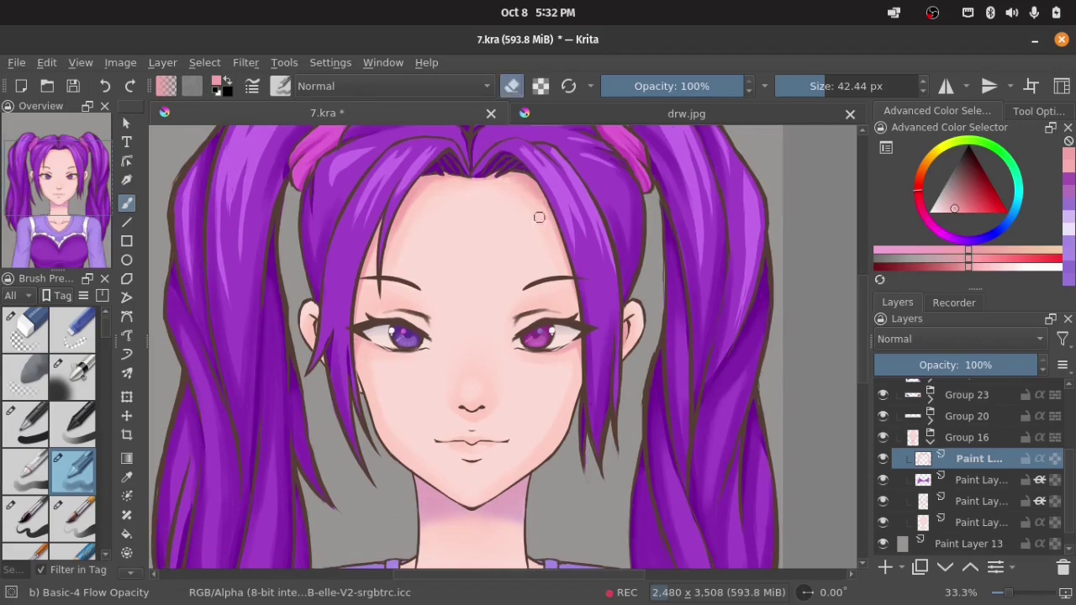
scroll(564, 464, down, 4)
Move the skin layer down, extend the chin shadow along the neck, and shade the collarbones.
click(944, 568)
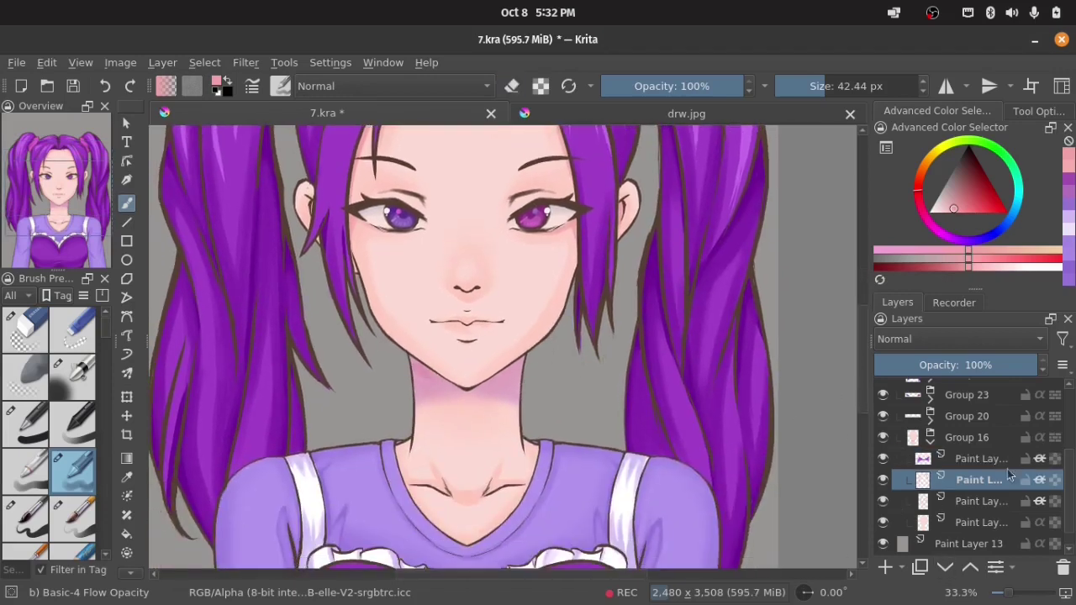
drag(455, 385, 496, 386)
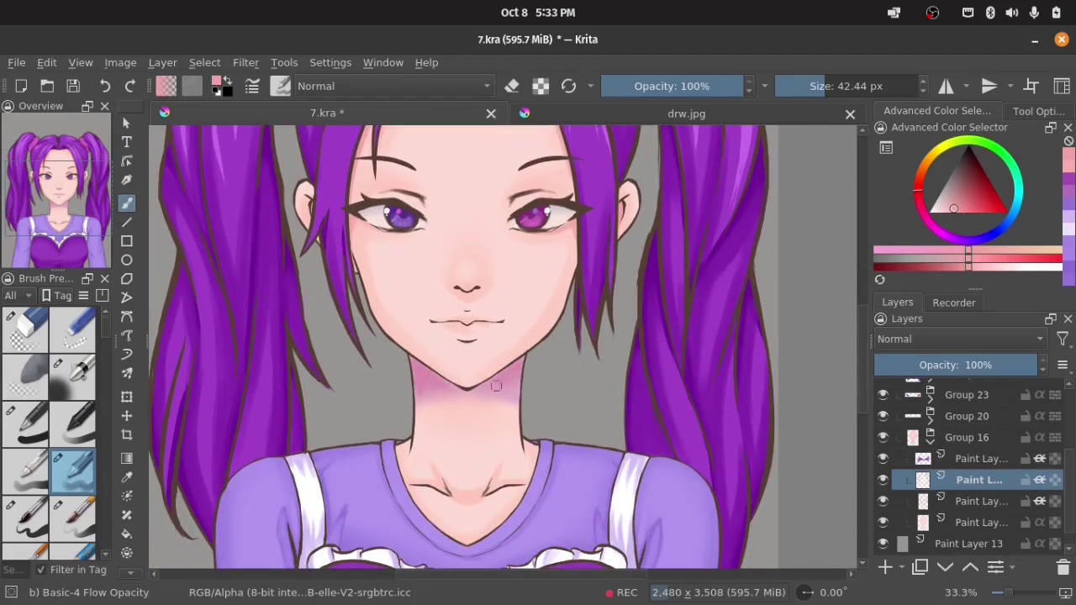
drag(441, 485, 476, 503)
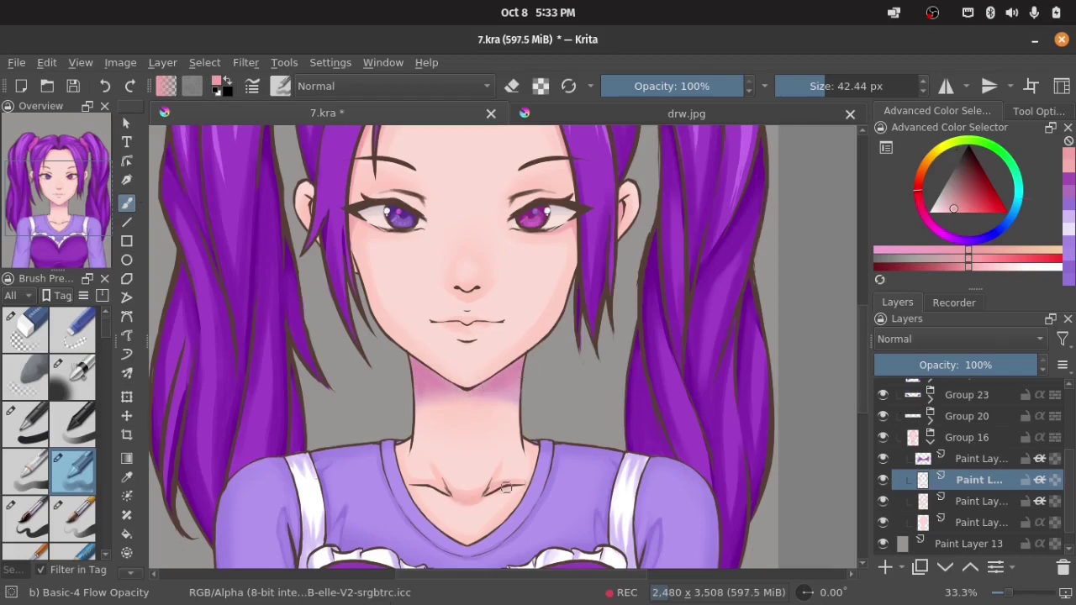
ctrl+click(434, 441)
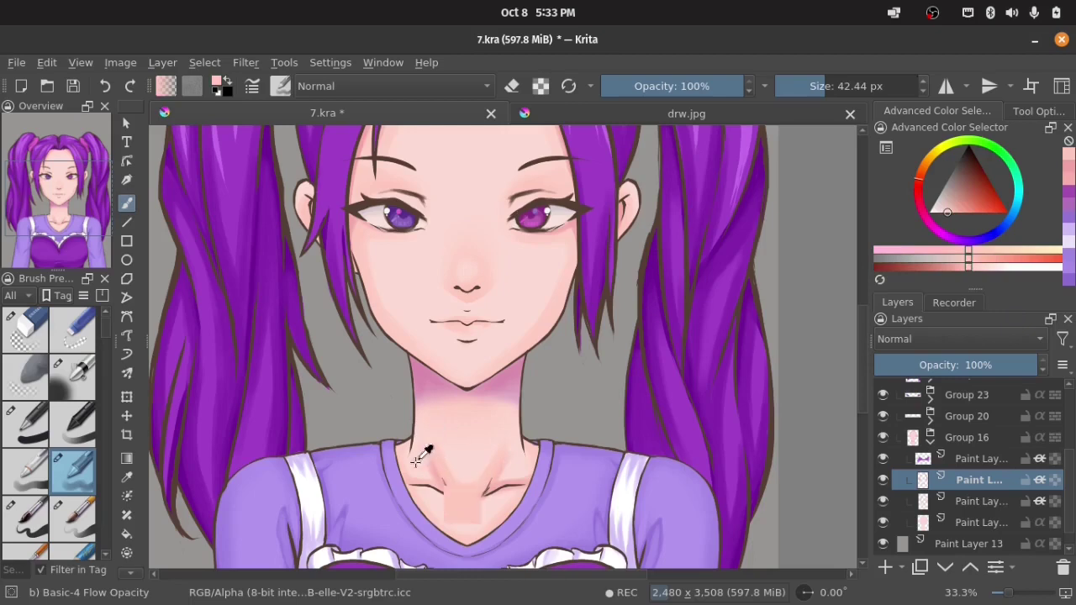
ctrl+click(447, 489)
ctrl+click(439, 455)
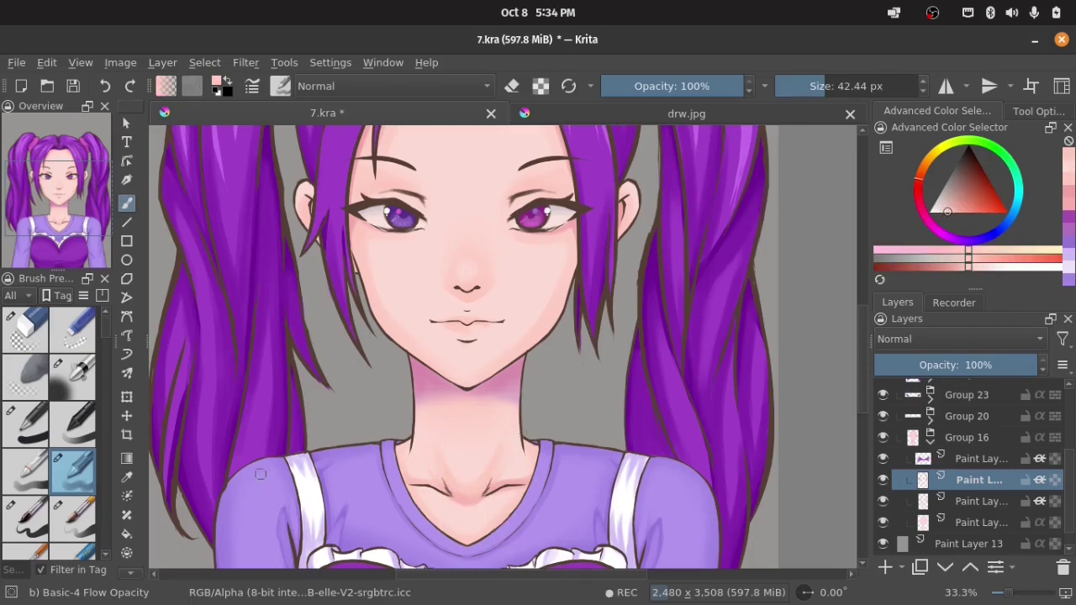
scroll(225, 494, down, 3)
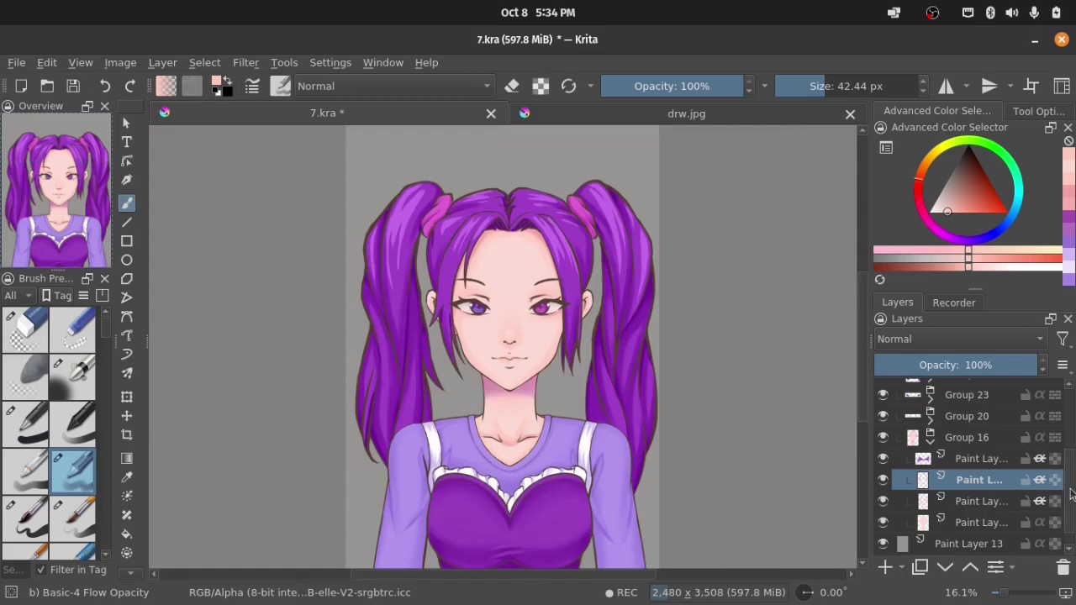
Add a new layer above Paint Layer 13 and fill the background with flat pink.
scroll(1070, 496, up, 2)
click(920, 417)
click(967, 495)
click(885, 567)
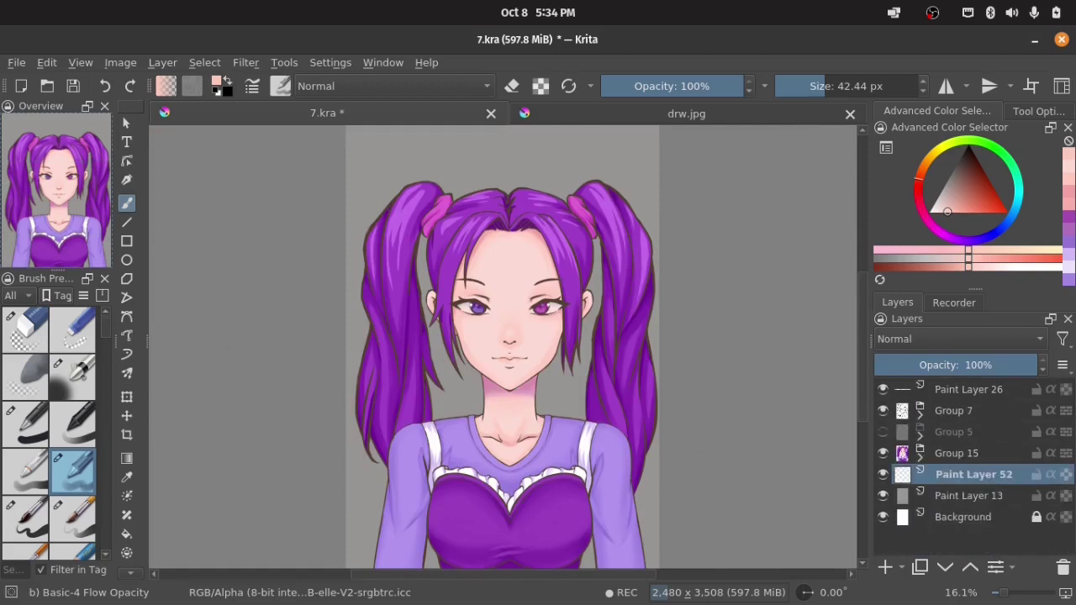
key(f)
click(959, 206)
click(572, 168)
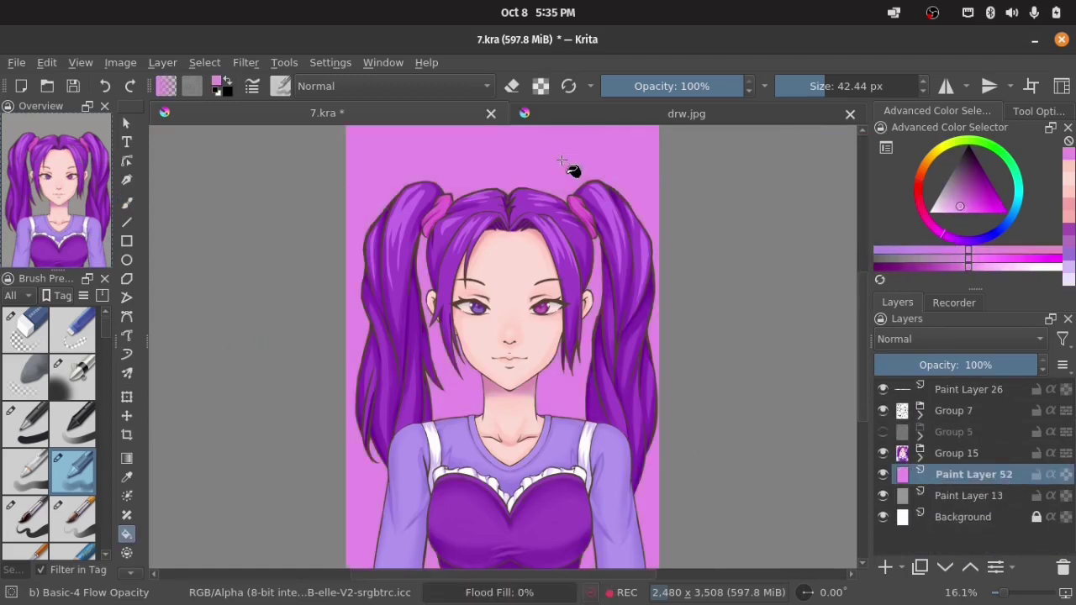
Draw a light-pink rectangular frame outline around the portrait on a new layer.
click(919, 453)
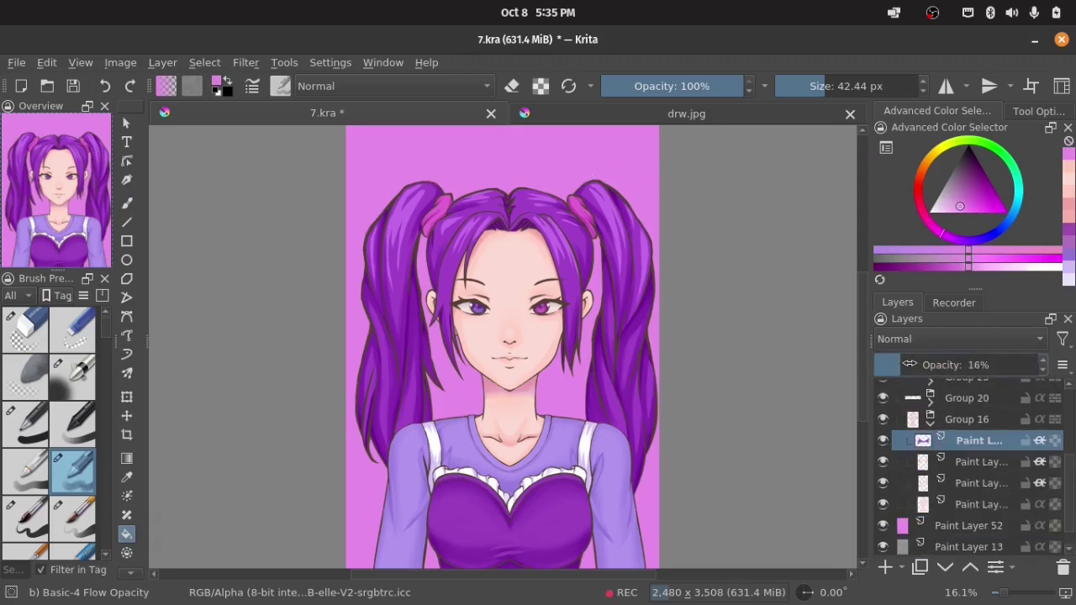
click(948, 210)
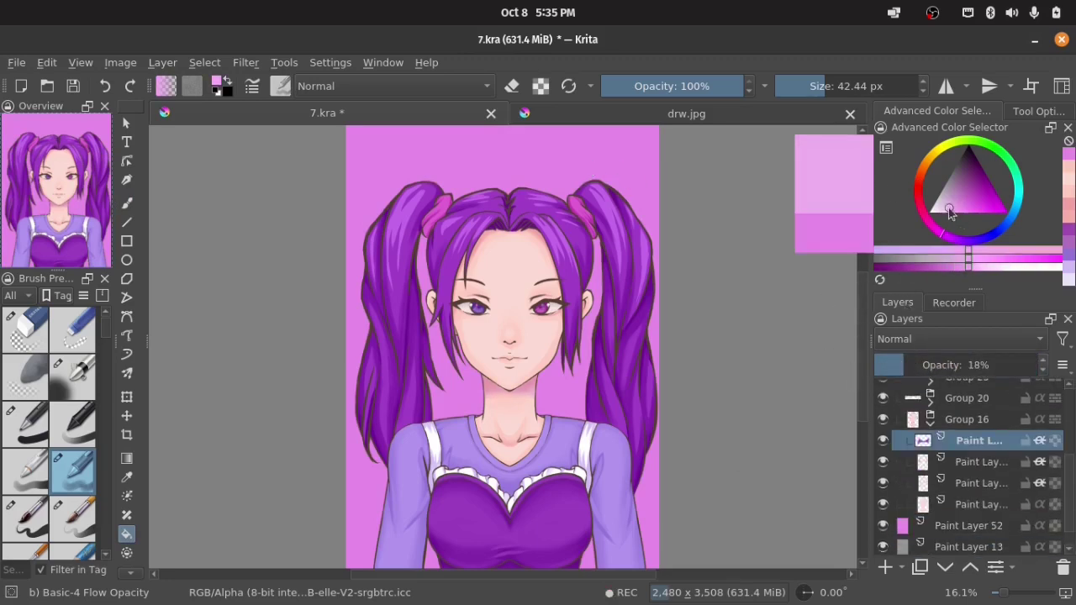
click(126, 242)
mouse_move(385, 181)
mouse_down()
mouse_move(441, 245)
mouse_move(660, 374)
mouse_up()
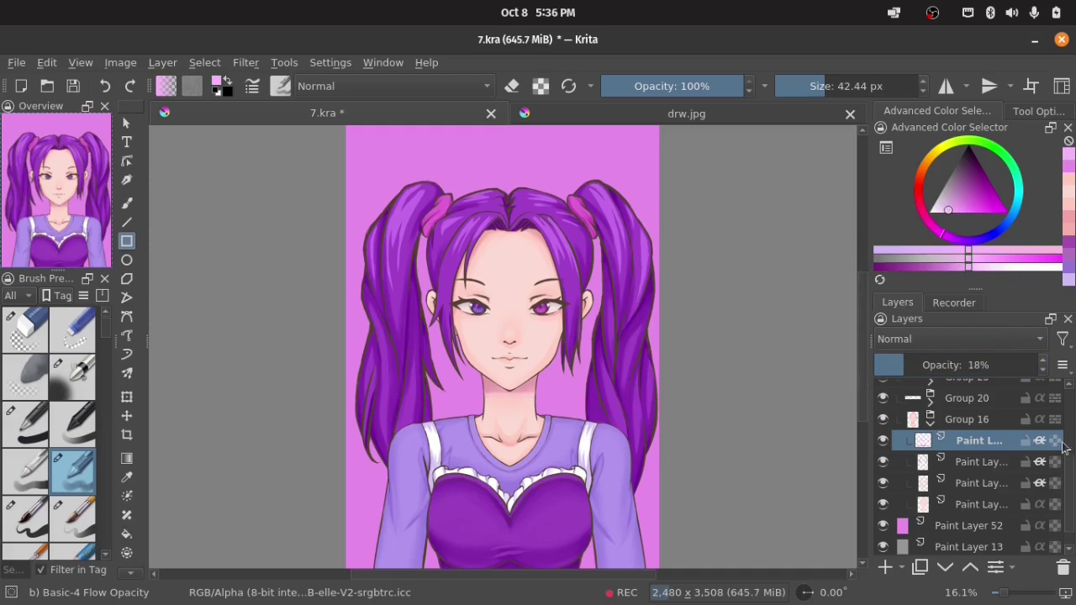
key(Page_Down)
key(Page_Down)
key(Page_Down)
key(Insert)
mouse_move(387, 167)
mouse_down()
mouse_move(642, 360)
mouse_move(653, 418)
mouse_up()
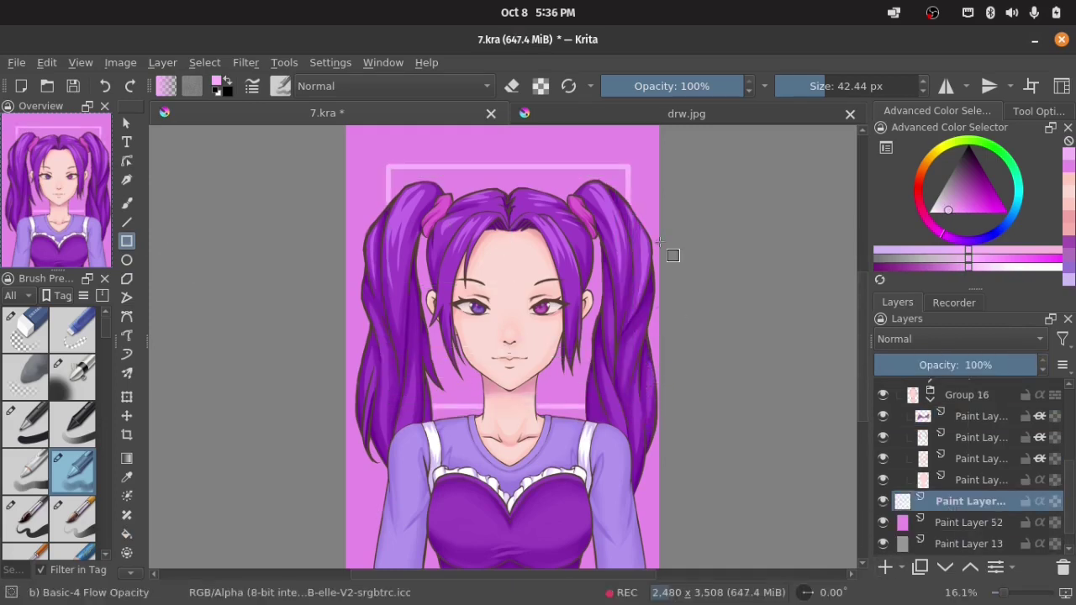